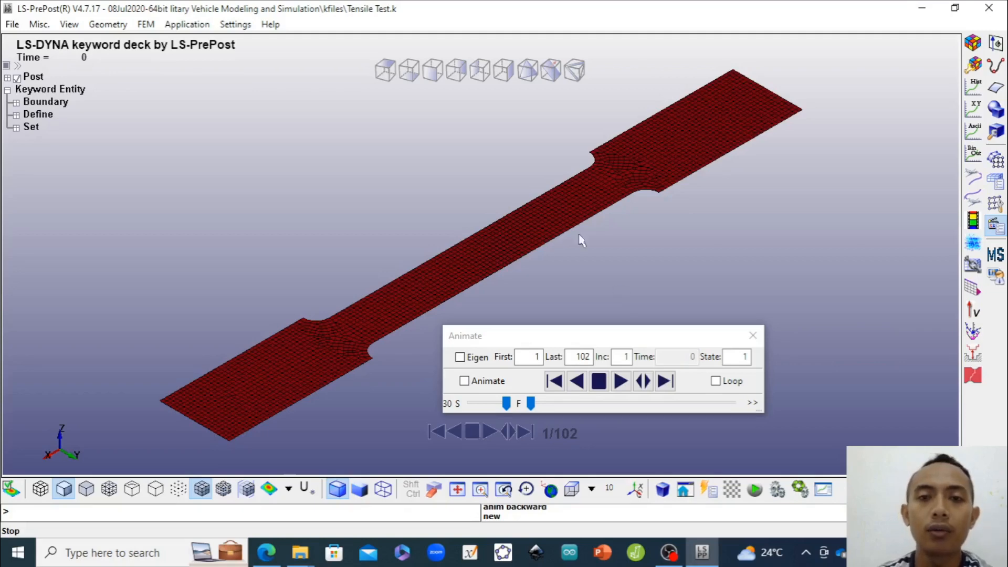
Play the tensile test animation forward through to its last state and stop it
{"action": "left_click", "coordinate": [621, 382]}
{"action": "left_click", "coordinate": [621, 381]}
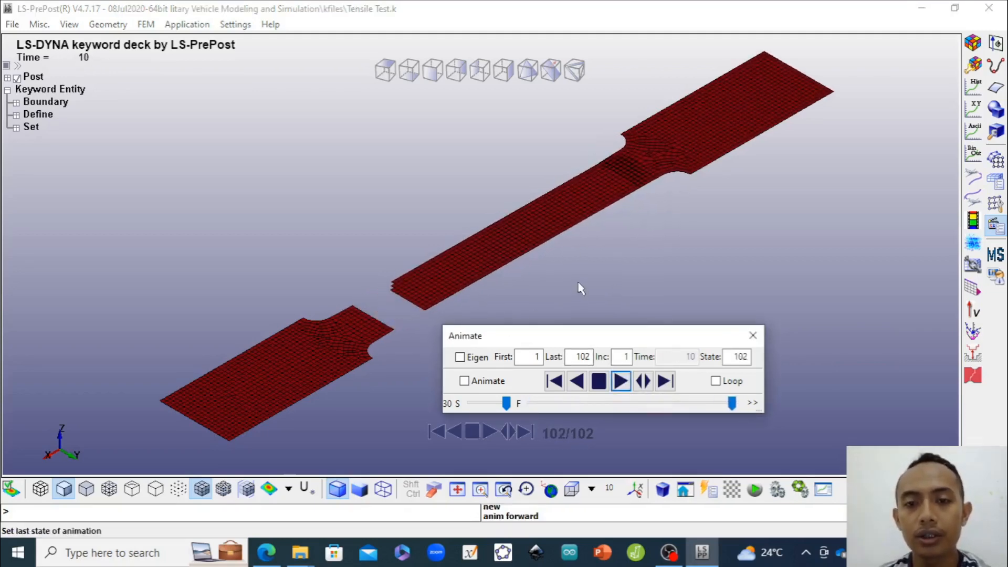
{"action": "left_click", "coordinate": [599, 383]}
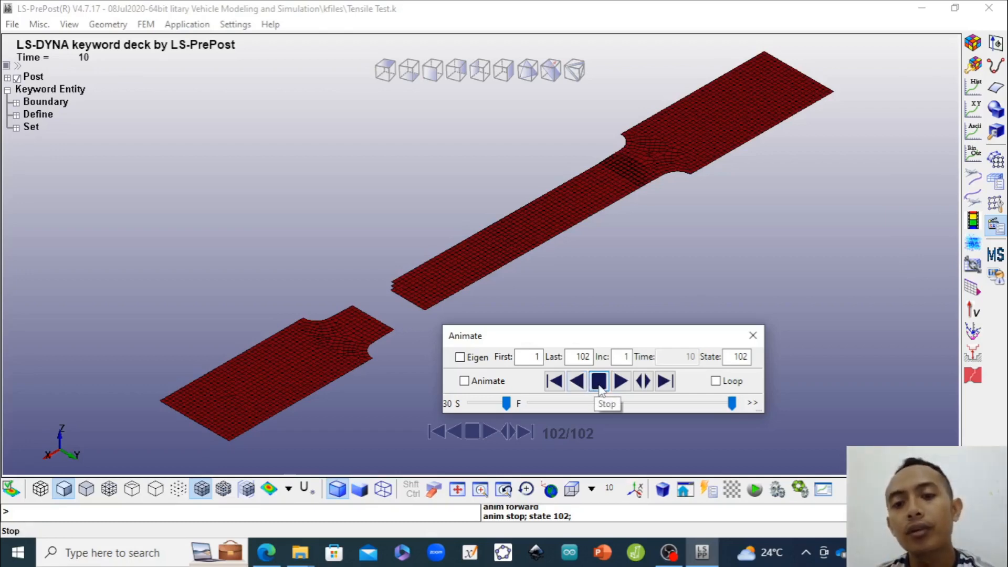
{"action": "left_click", "coordinate": [599, 386]}
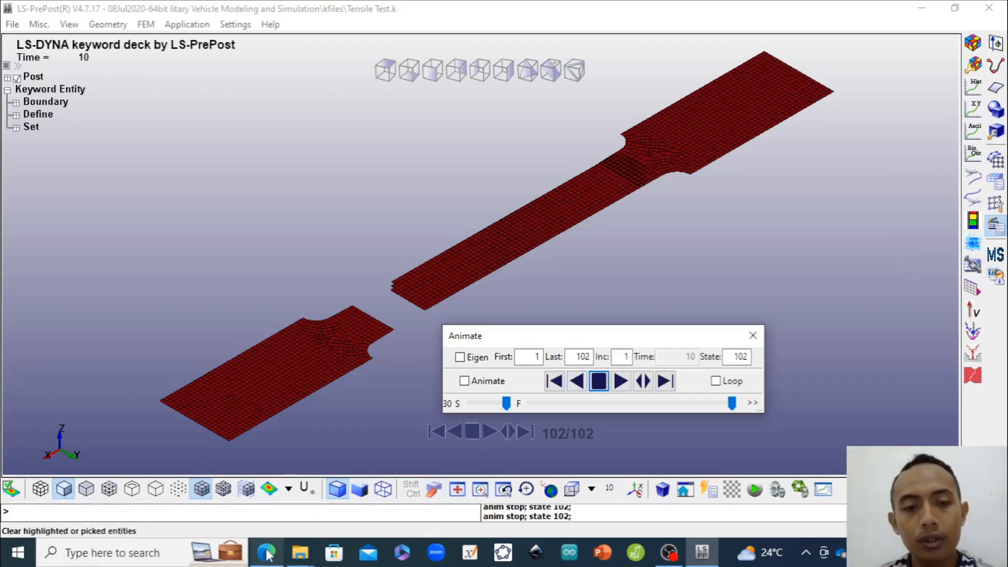
Switch to Edge, request the Tensile Test Specimen files on GrabCAD and sign in with the saved account credentials
{"action": "mouse_move", "coordinate": [267, 554]}
{"action": "left_click", "coordinate": [268, 499]}
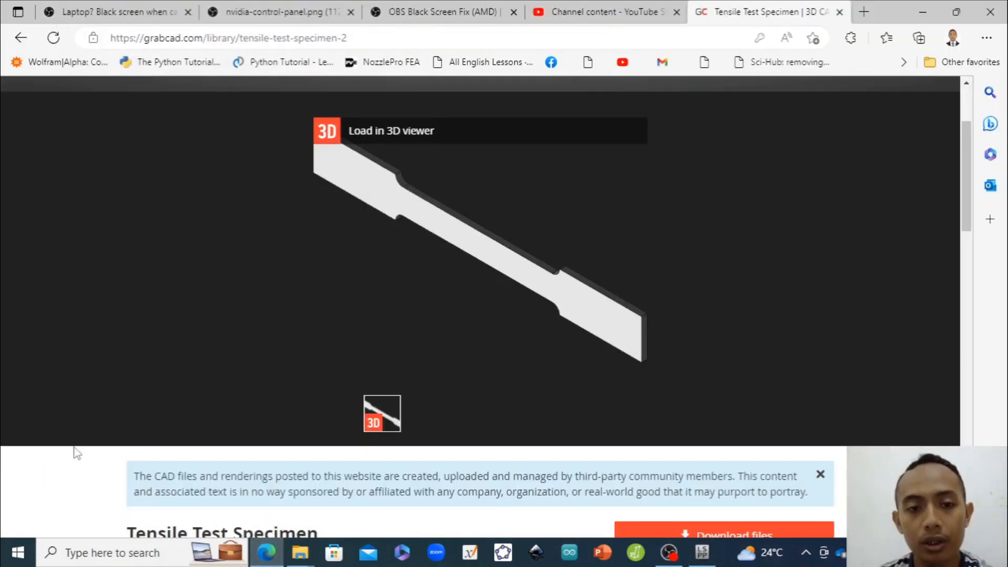
{"action": "scroll", "coordinate": [80, 474], "scroll_direction": "down", "scroll_amount": 3}
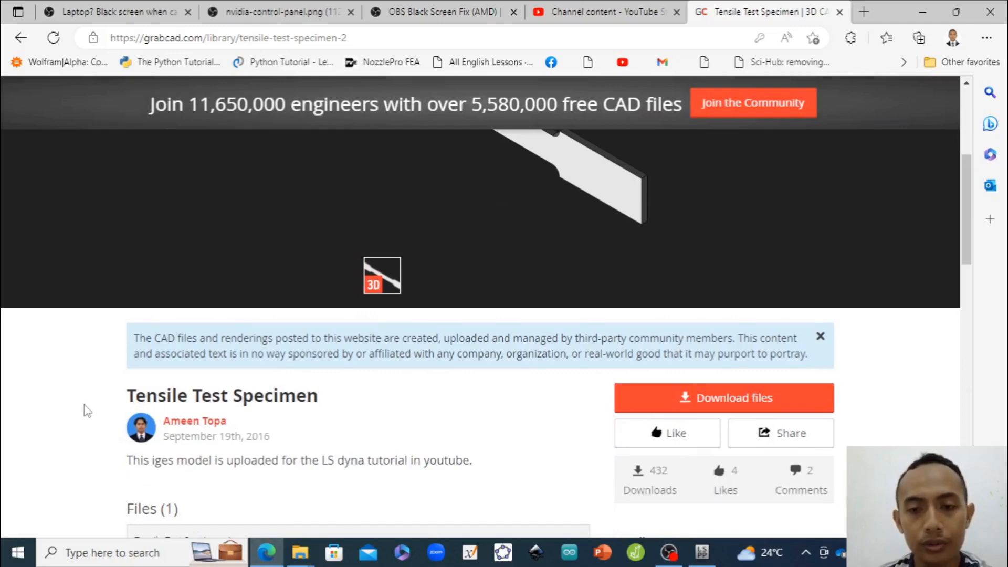
{"action": "scroll", "coordinate": [86, 405], "scroll_direction": "down", "scroll_amount": 3}
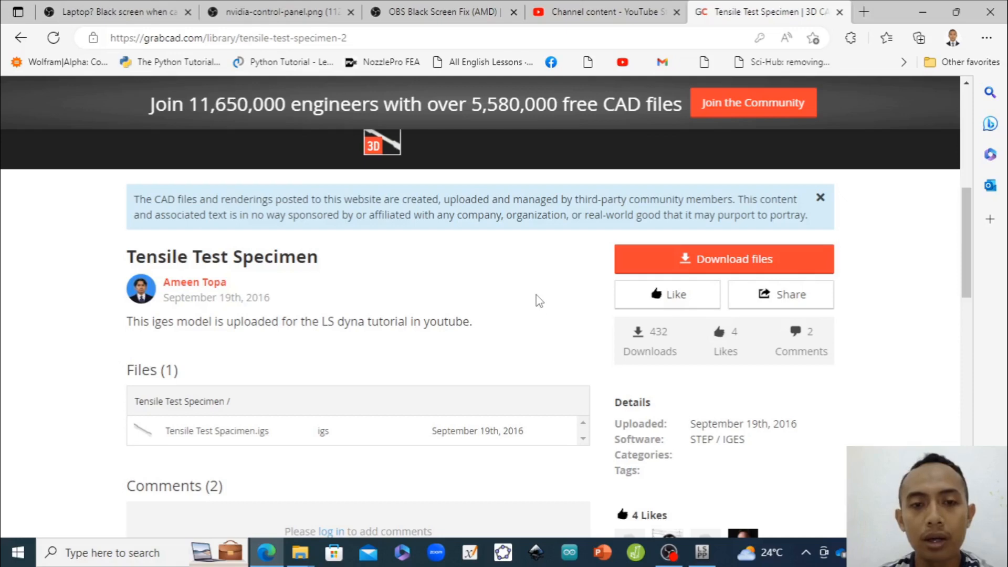
{"action": "left_click", "coordinate": [681, 265]}
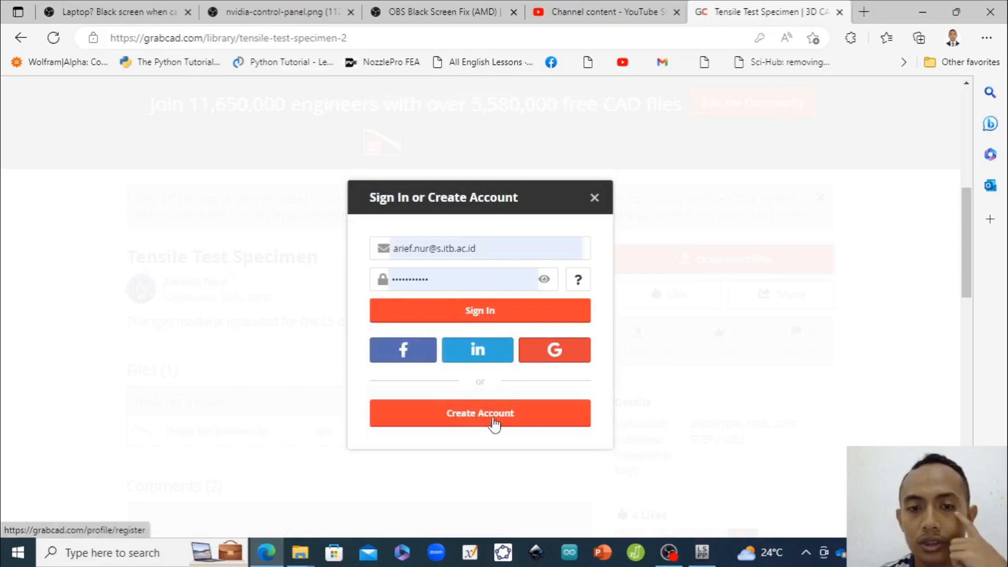
{"action": "left_click", "coordinate": [493, 315]}
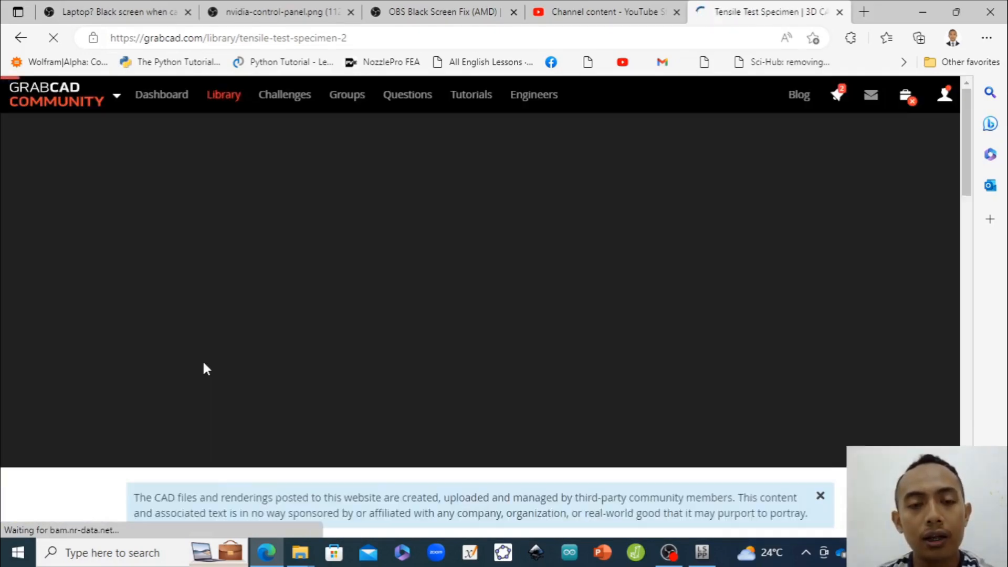
Download the Tensile Test Specimen files and save tensile-test-specimen-2.snapshot.1.zip in the Geometry folder on the Desktop
{"action": "scroll", "coordinate": [210, 362], "scroll_direction": "down", "scroll_amount": 5}
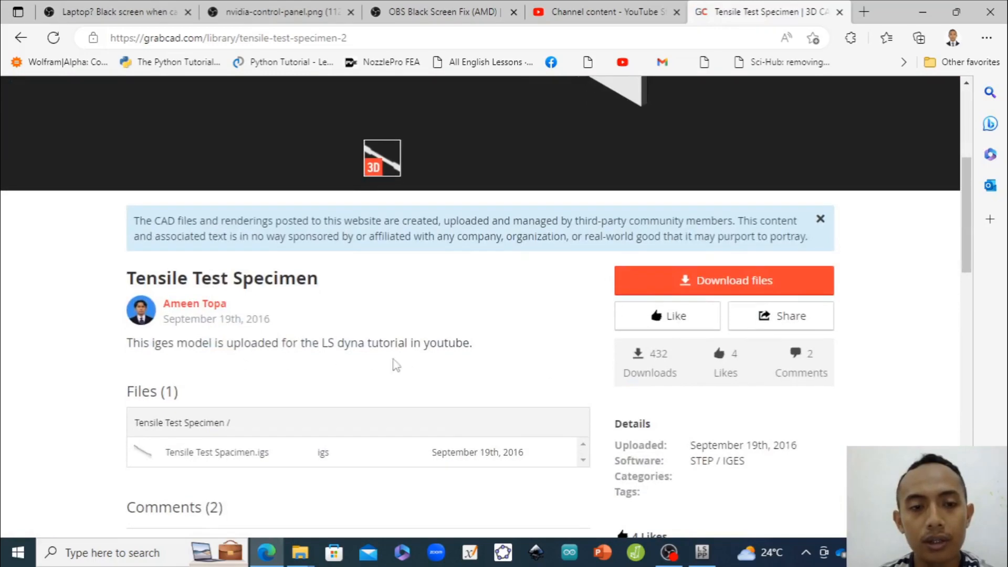
{"action": "left_click", "coordinate": [703, 283]}
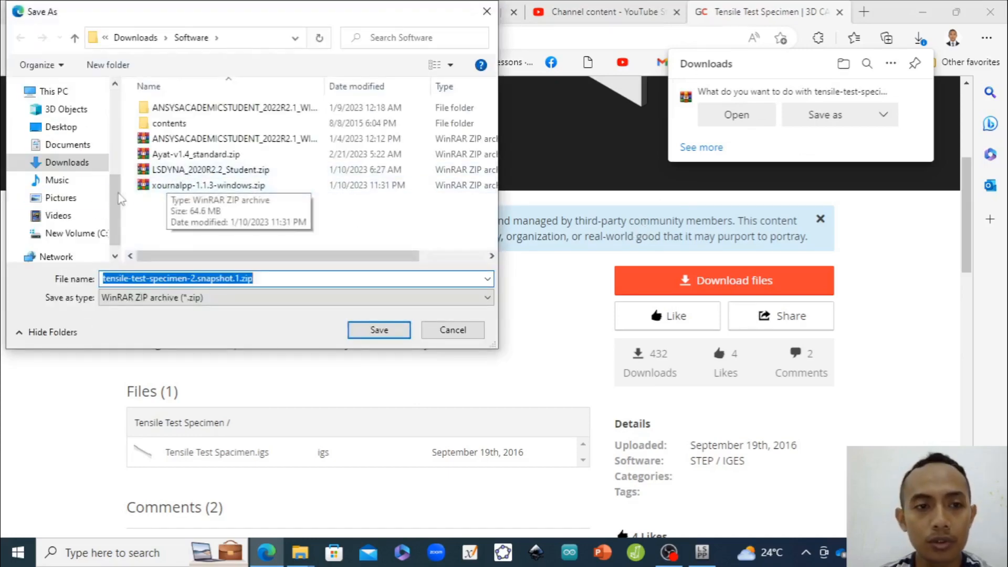
{"action": "left_click", "coordinate": [66, 127]}
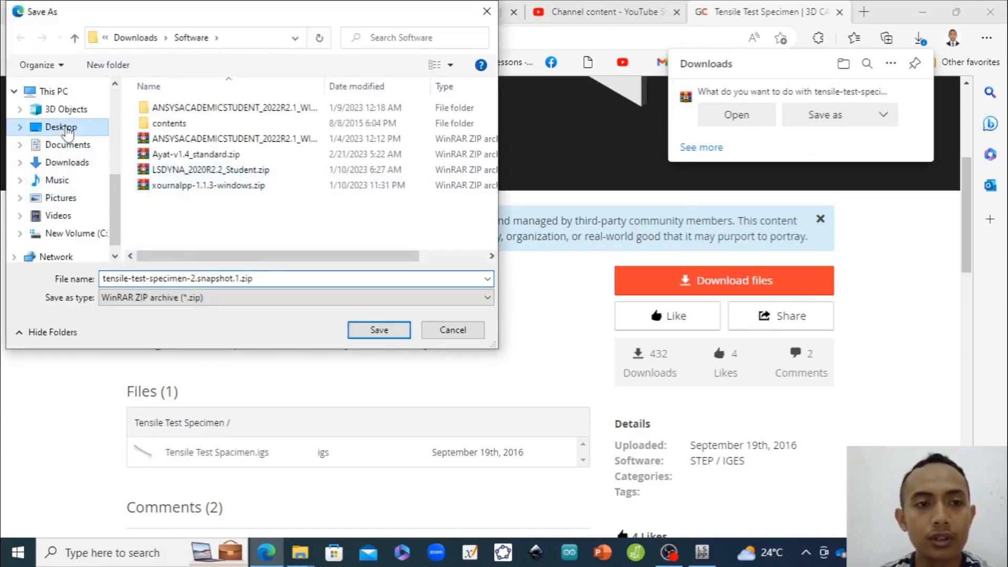
{"action": "double_click", "coordinate": [166, 109]}
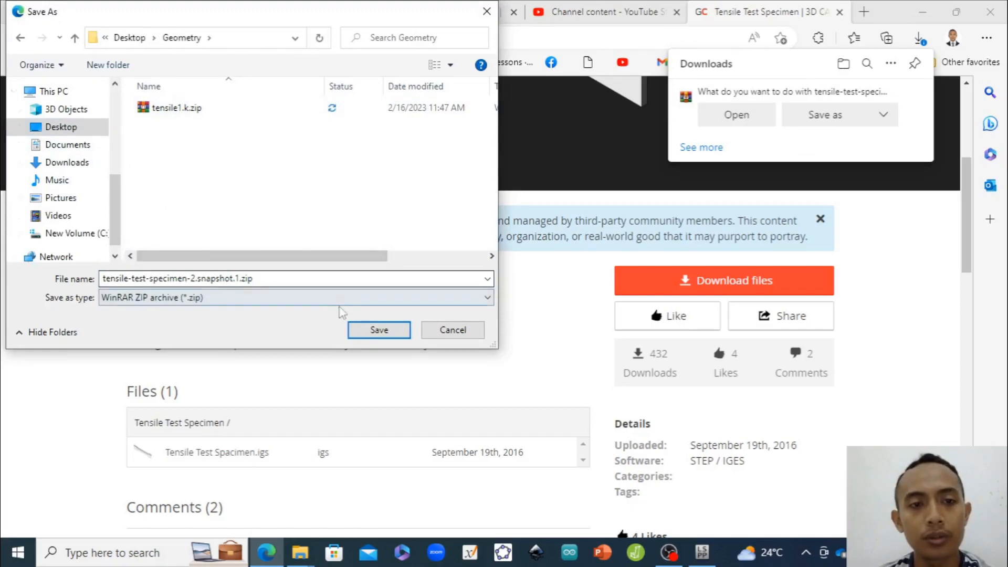
{"action": "left_click", "coordinate": [378, 329]}
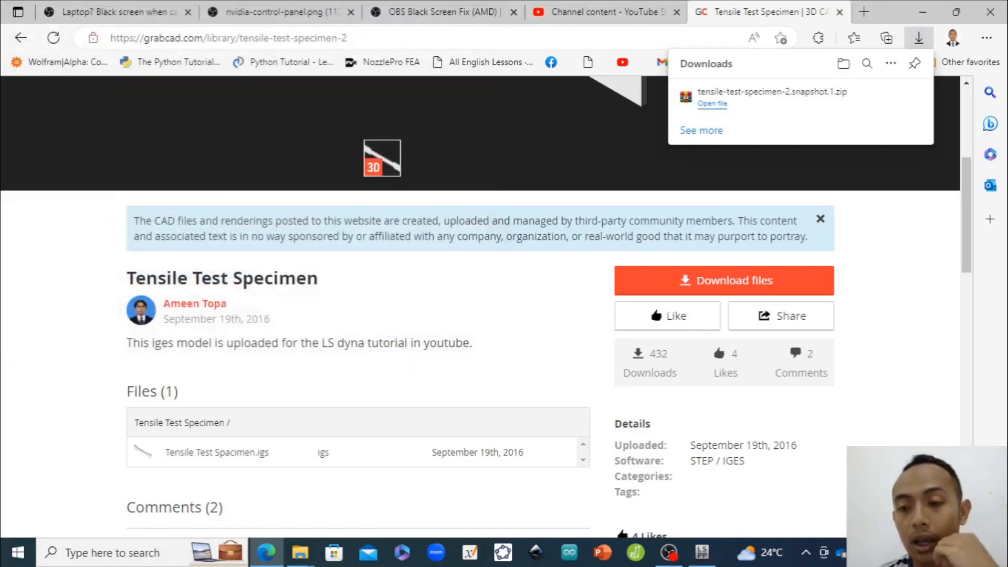
Extract tensile-test-specimen-2.snapshot.1.zip inside the Desktop's Geometry folder, replacing all existing files
{"action": "key", "text": "super+d"}
{"action": "double_click", "coordinate": [78, 401]}
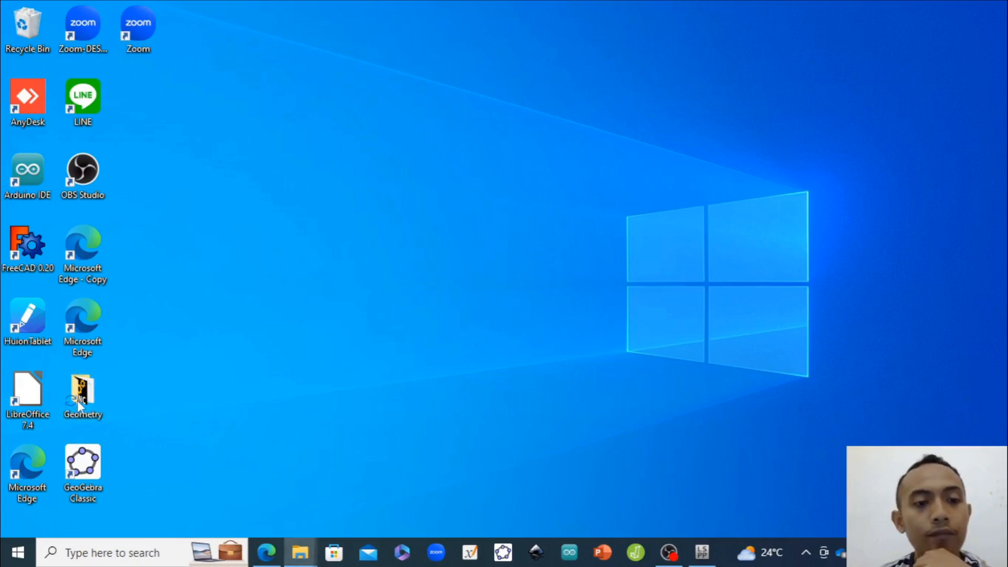
{"action": "left_click", "coordinate": [82, 30]}
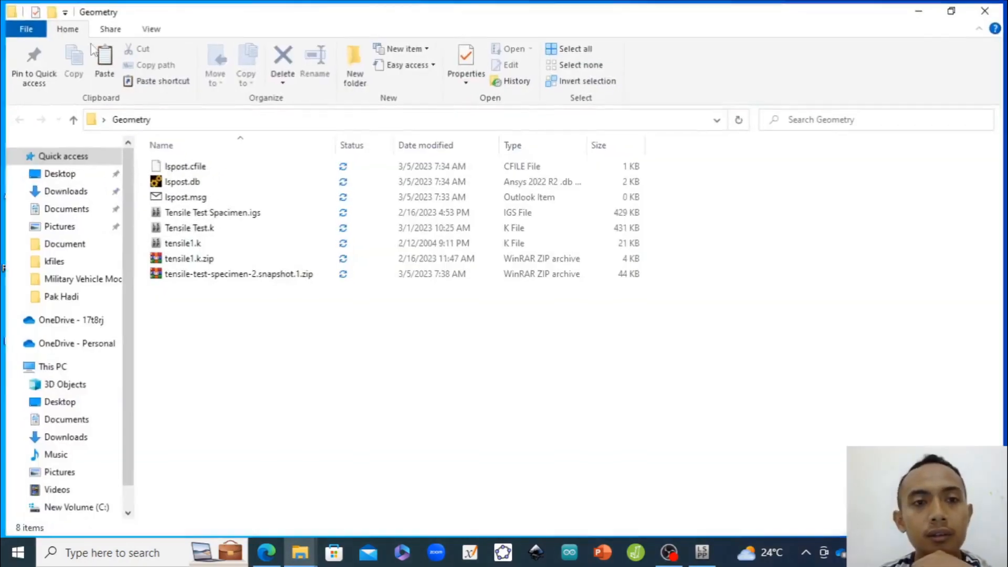
{"action": "double_click", "coordinate": [196, 274]}
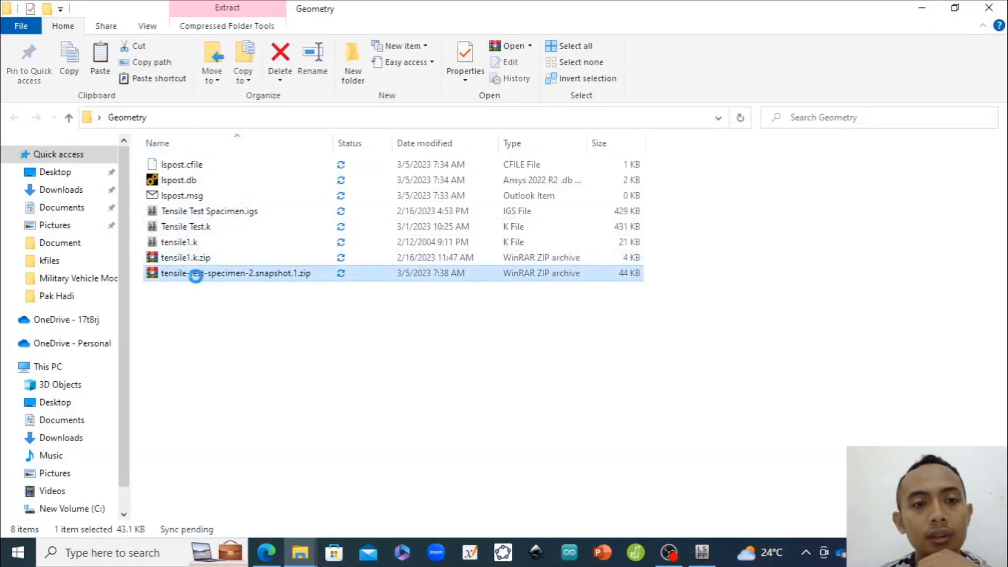
{"action": "right_click", "coordinate": [196, 274]}
{"action": "left_click", "coordinate": [235, 288]}
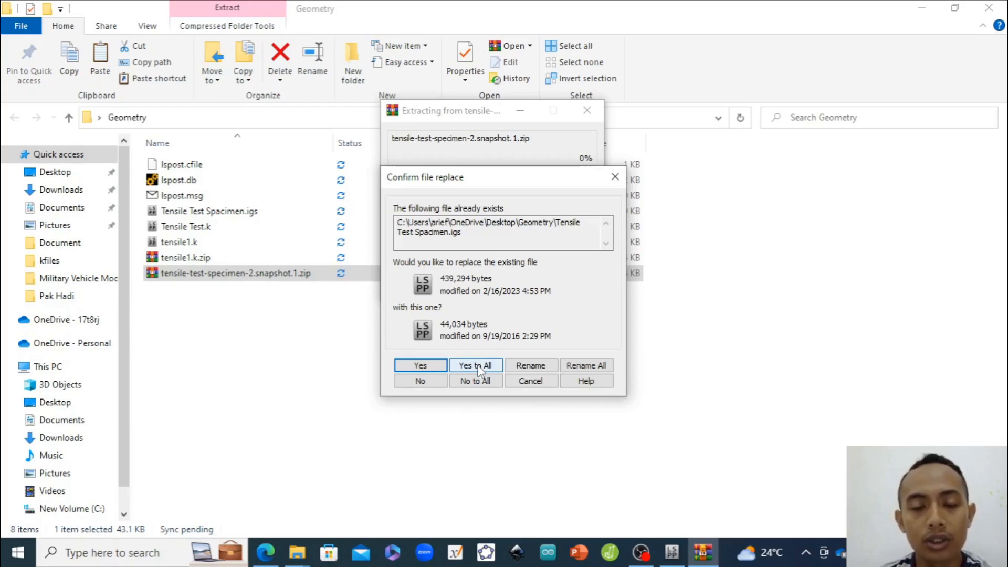
{"action": "left_click", "coordinate": [478, 367]}
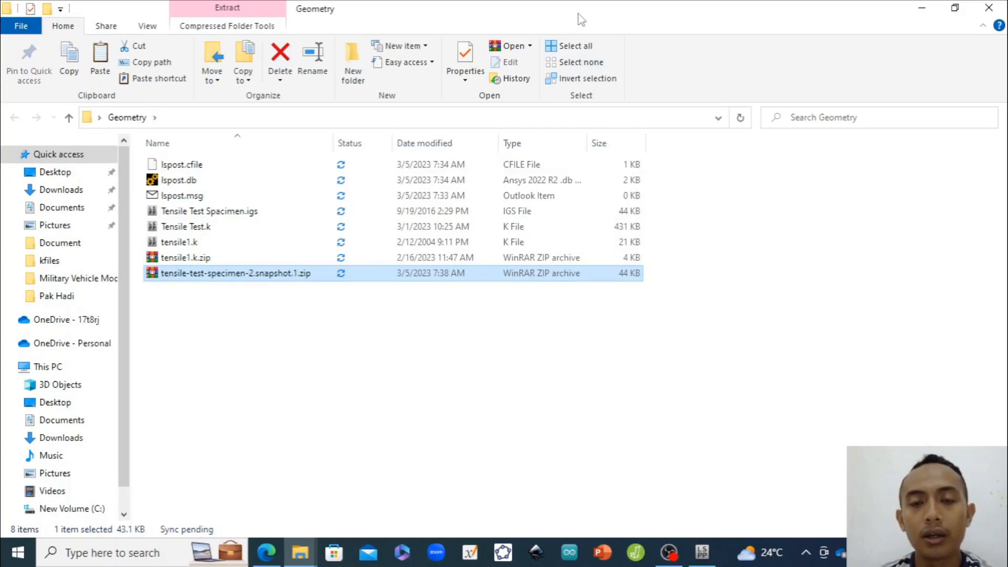
Switch to LS-PrePost and start a second, empty LS-PrePost session
{"action": "left_click_drag", "start_coordinate": [581, 15], "coordinate": [1, 231]}
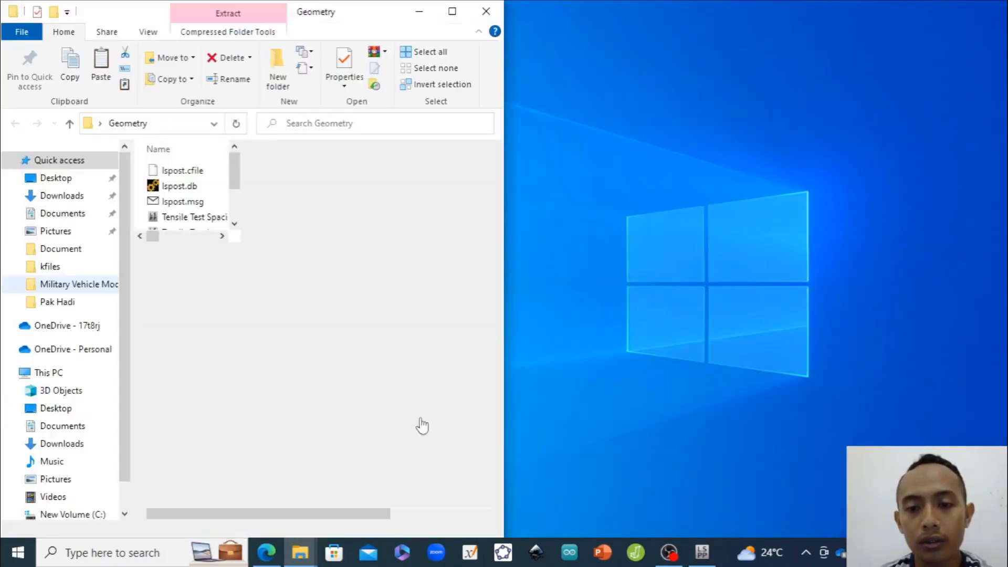
{"action": "left_click", "coordinate": [702, 553]}
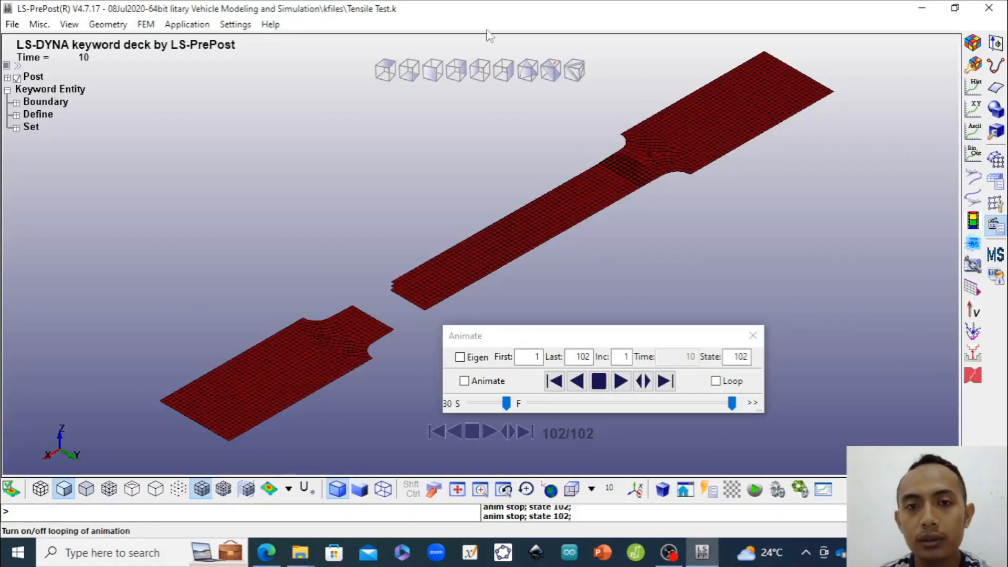
{"action": "right_click", "coordinate": [702, 546]}
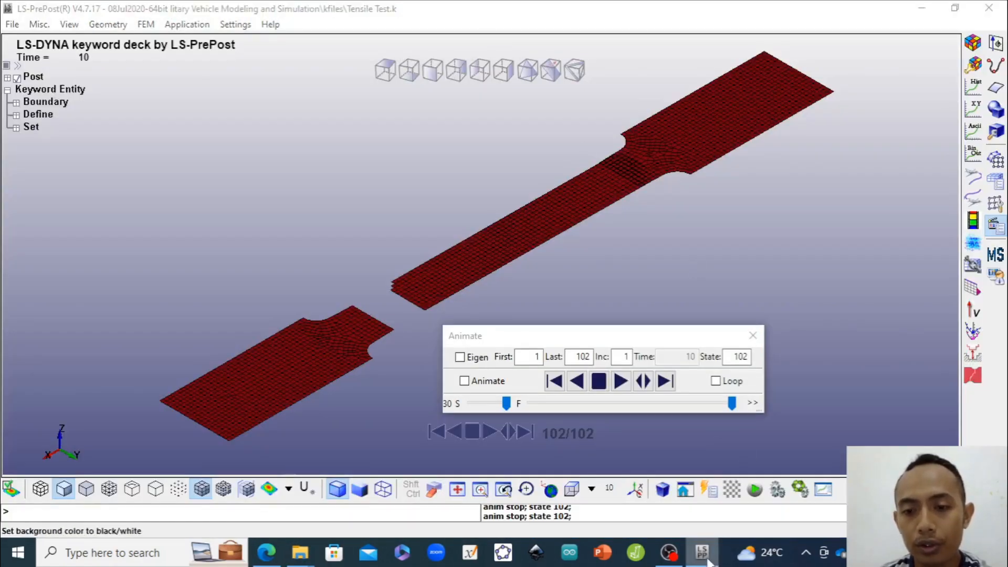
{"action": "left_click", "coordinate": [669, 475]}
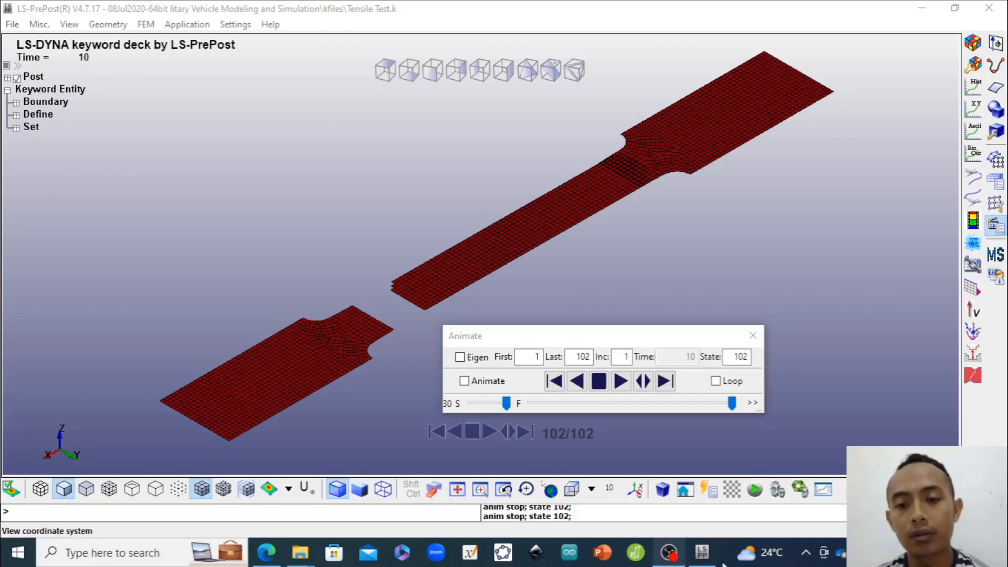
{"action": "left_click", "coordinate": [702, 552]}
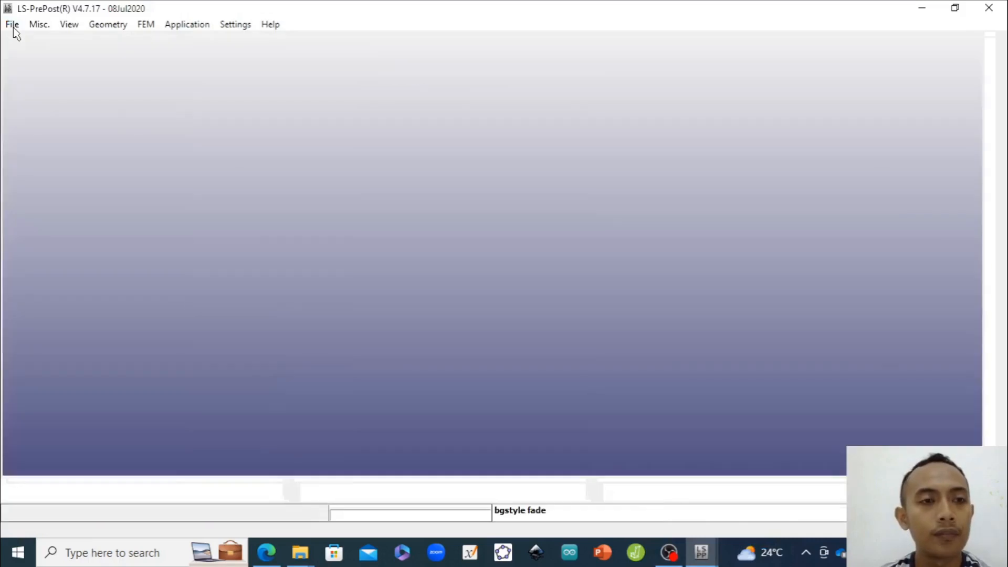
Choose Tensile Test Spacimen.igs from the Desktop's Geometry folder for import as an IGES file
{"action": "left_click", "coordinate": [12, 24]}
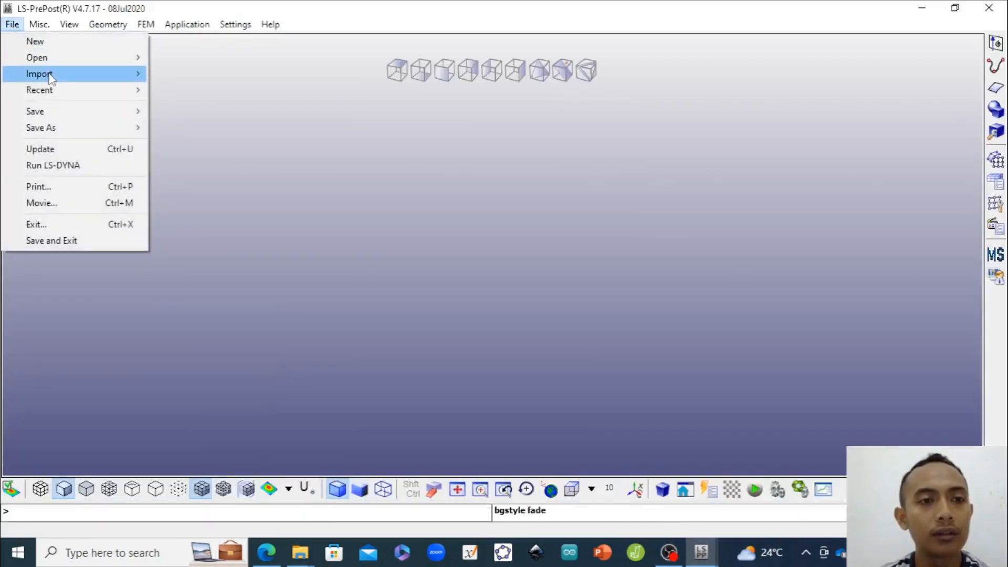
{"action": "mouse_move", "coordinate": [53, 79]}
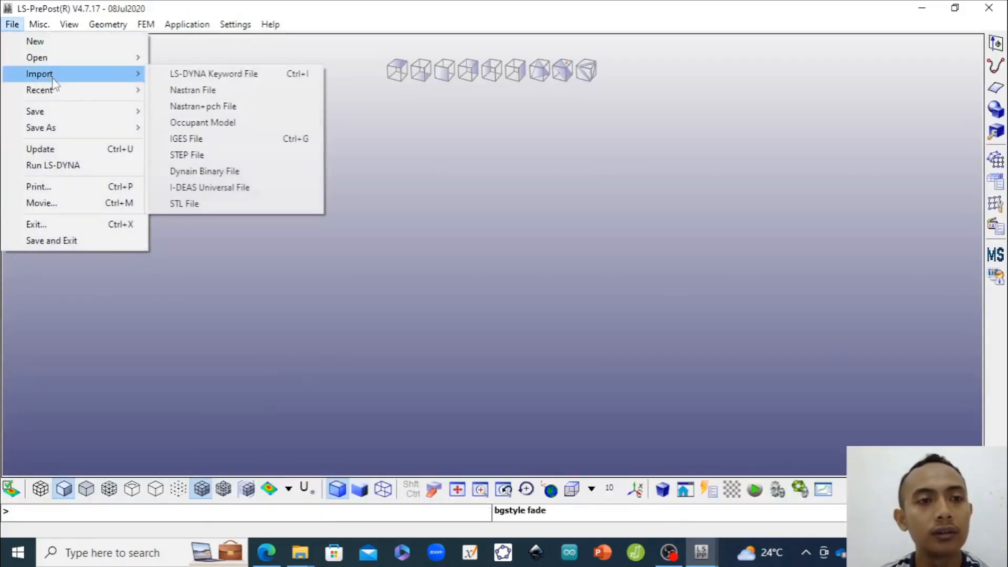
{"action": "left_click", "coordinate": [195, 139]}
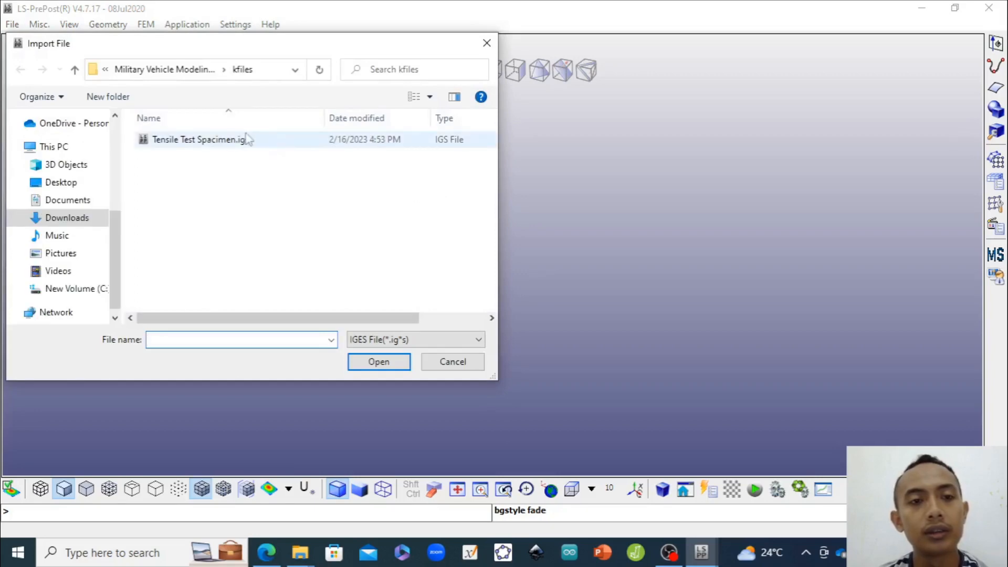
{"action": "left_click", "coordinate": [63, 180]}
{"action": "double_click", "coordinate": [173, 141]}
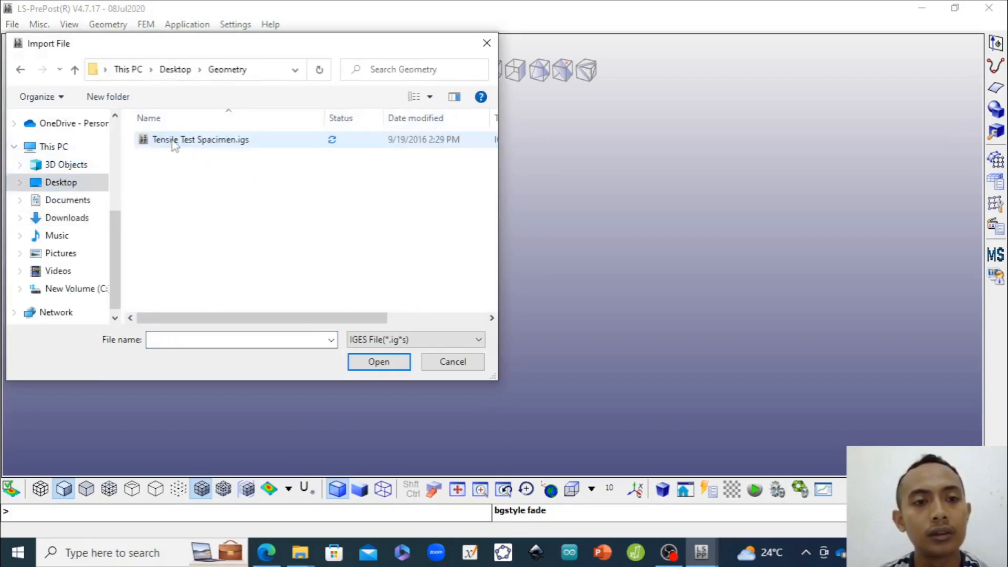
{"action": "left_click", "coordinate": [176, 140]}
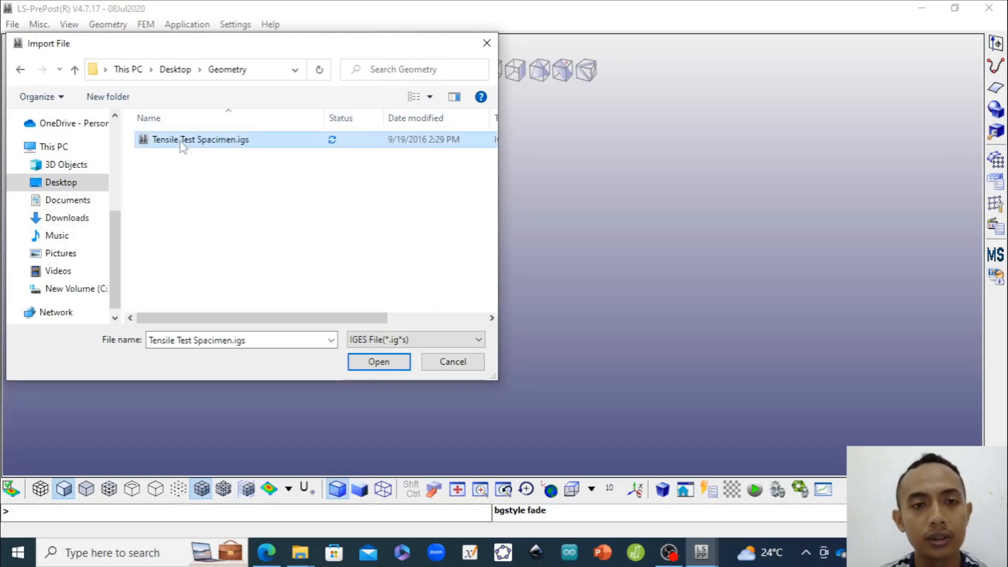
{"action": "left_click", "coordinate": [383, 362]}
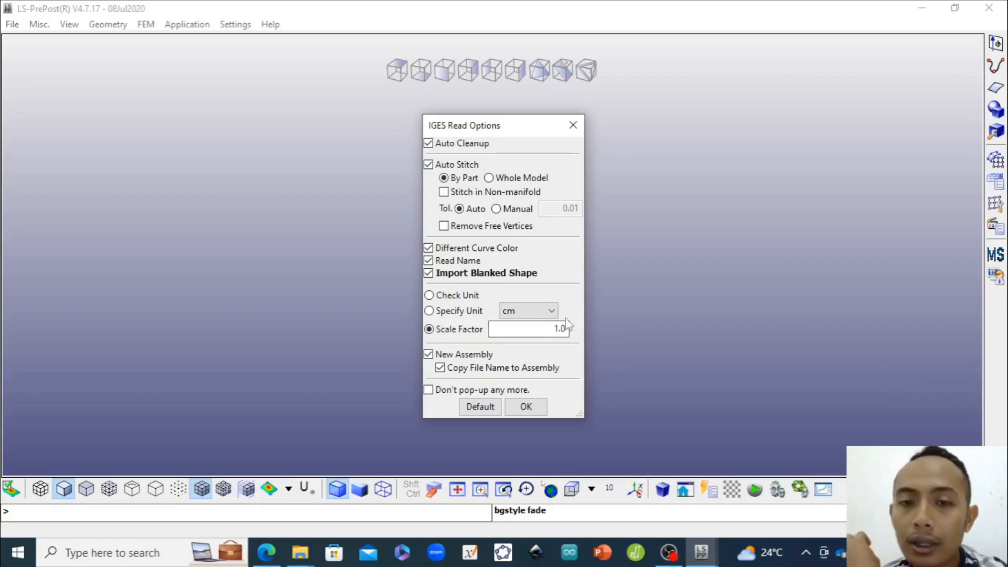
Set the IGES import scale factor to 10 and load the specimen with the other read options at their defaults
{"action": "left_click_drag", "start_coordinate": [559, 329], "coordinate": [594, 335]}
{"action": "type", "text": "0"}
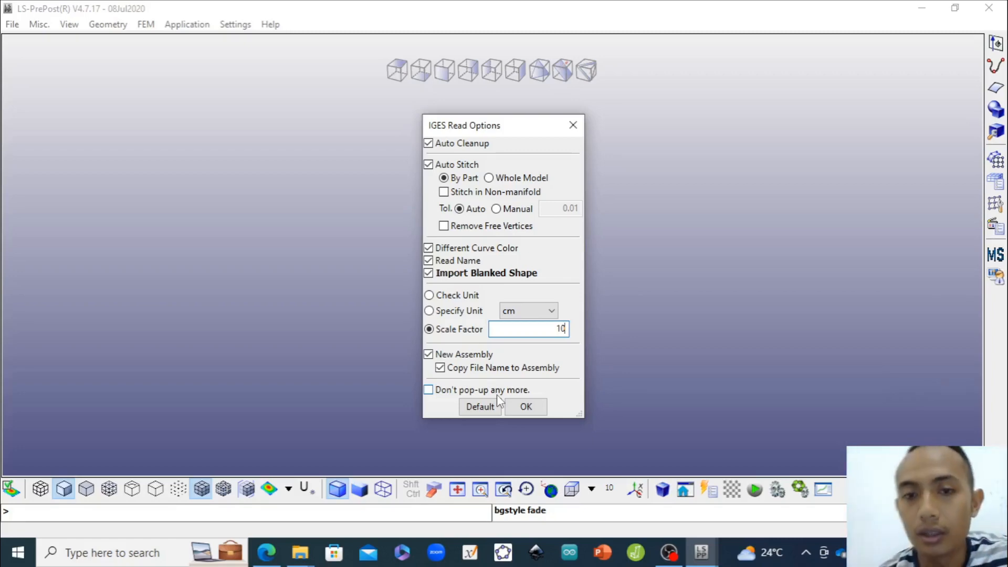
{"action": "left_click", "coordinate": [525, 407]}
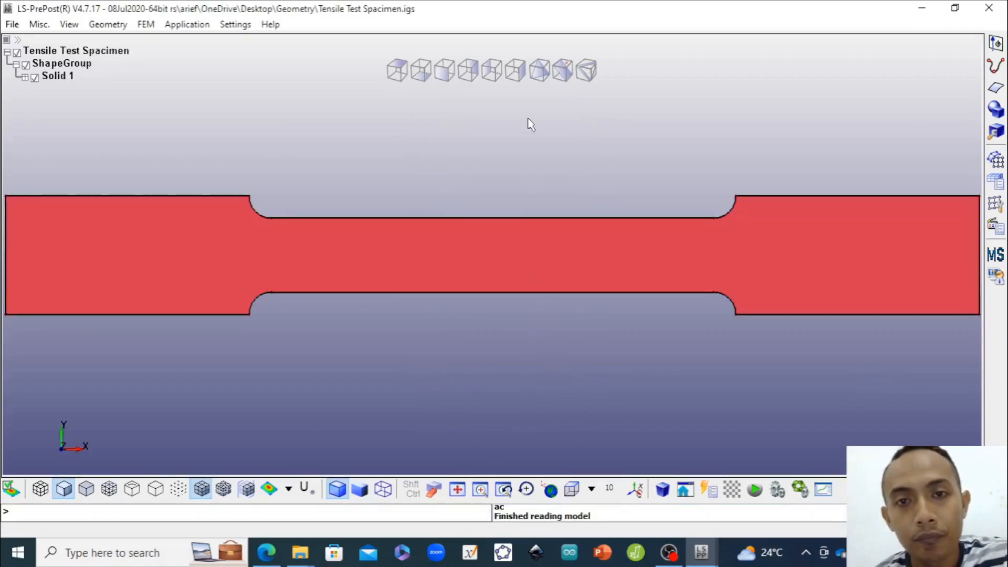
Show the specimen in isometric view and select its flat upper face for meshing in the Auto Mesher
{"action": "left_click", "coordinate": [541, 72]}
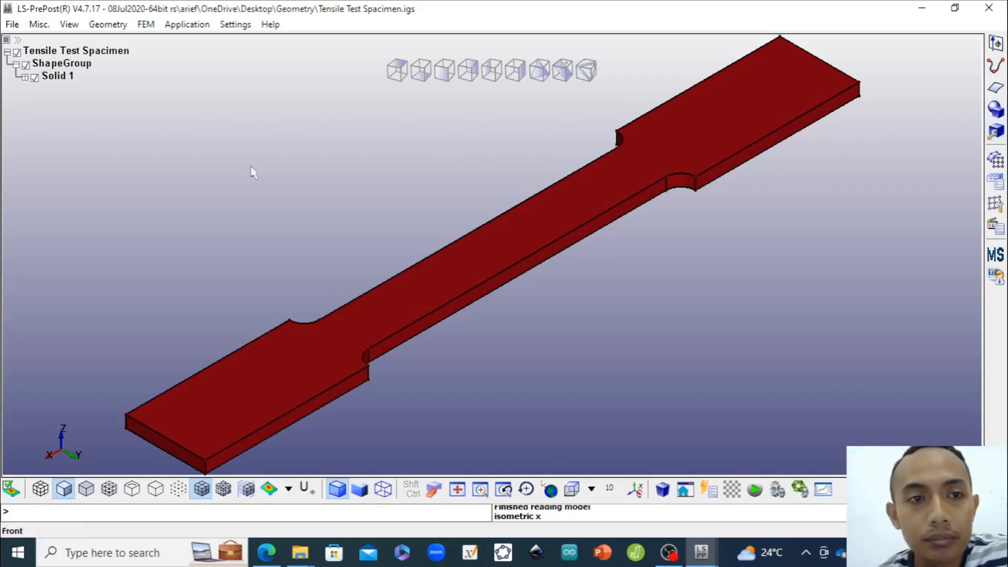
{"action": "left_click", "coordinate": [995, 162]}
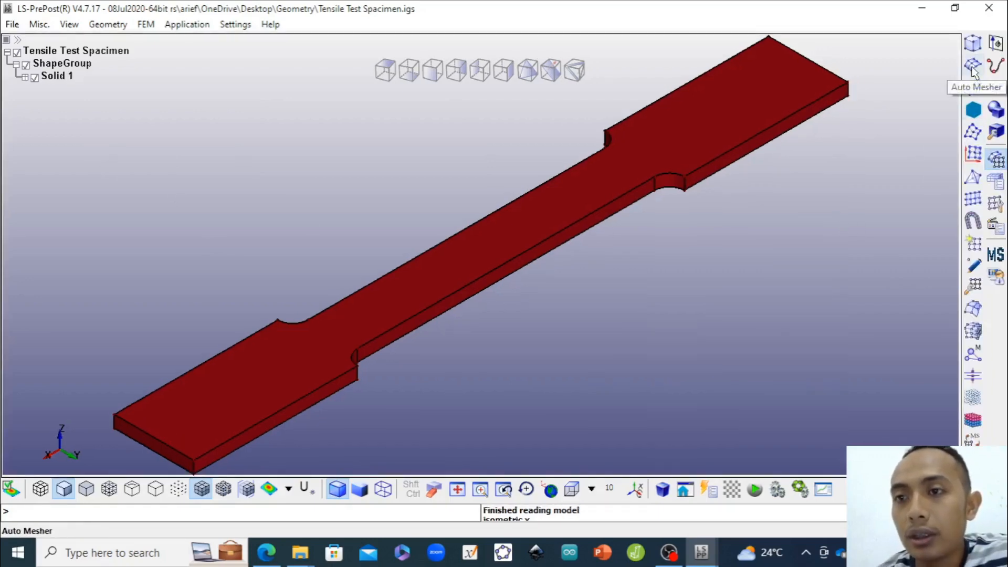
{"action": "left_click", "coordinate": [972, 69]}
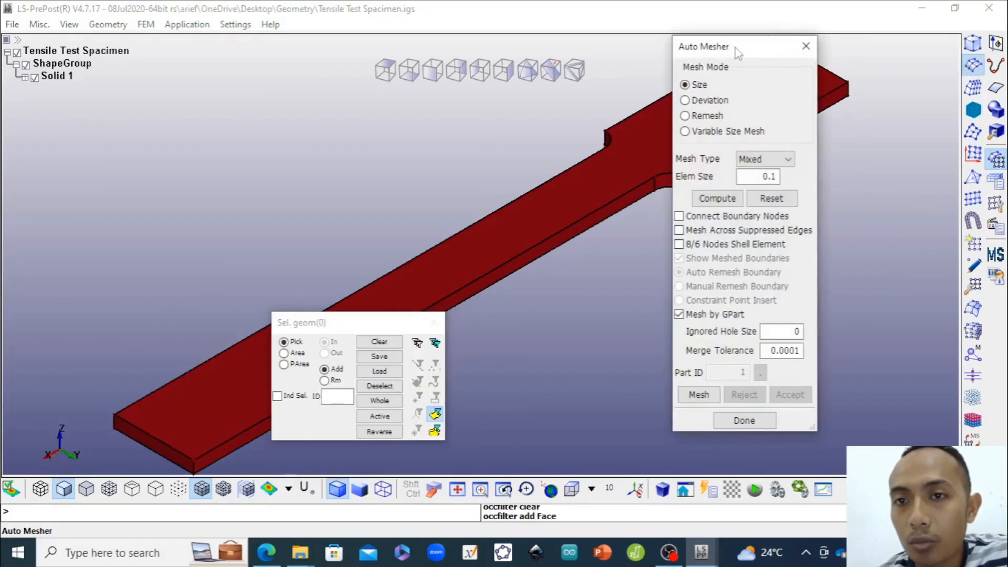
{"action": "left_click_drag", "start_coordinate": [724, 49], "coordinate": [851, 78]}
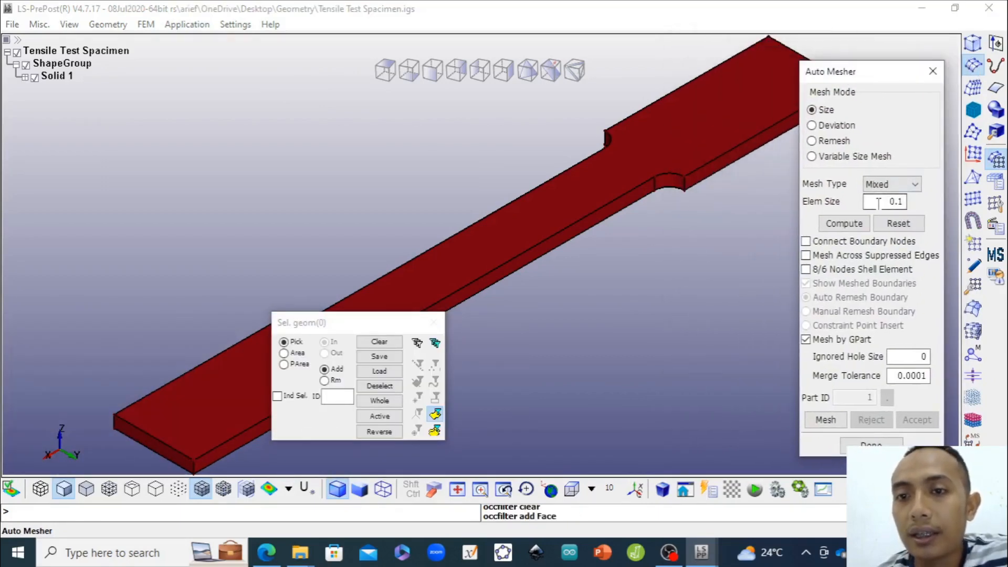
{"action": "left_click", "coordinate": [685, 142]}
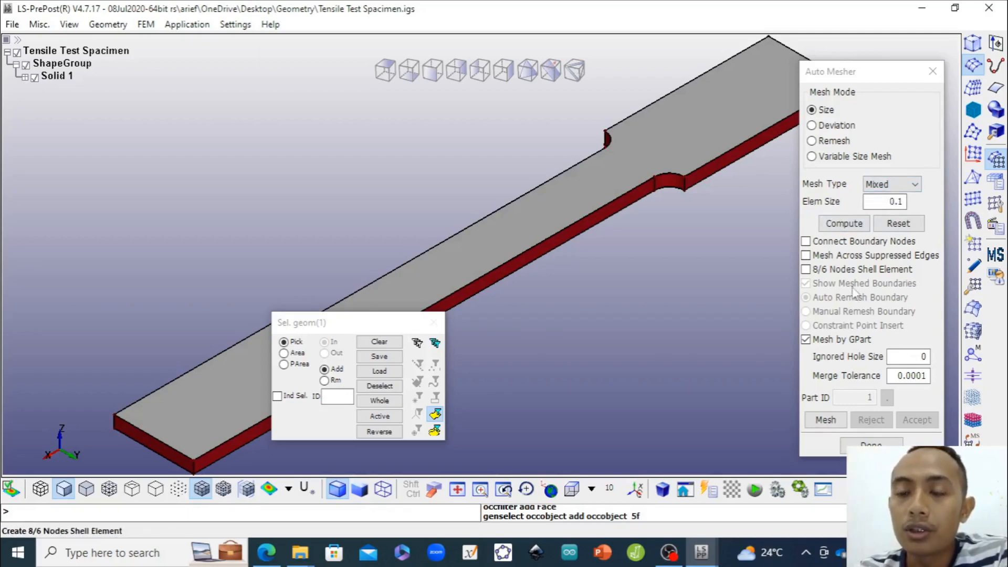
Try meshing the selected upper face with an element size of 2, and reject the mesh
{"action": "left_click", "coordinate": [893, 201]}
{"action": "double_click", "coordinate": [893, 202]}
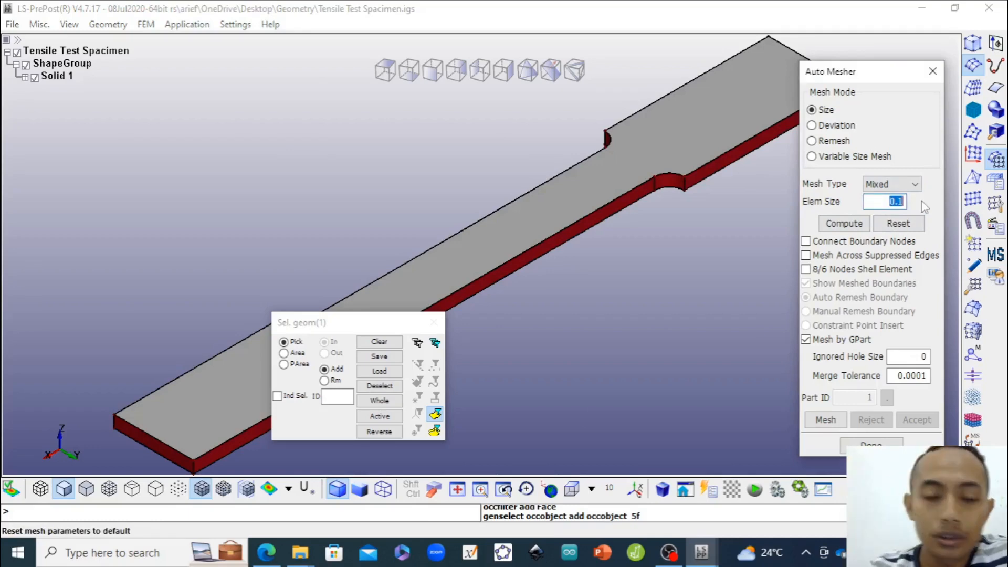
{"action": "type", "text": "1"}
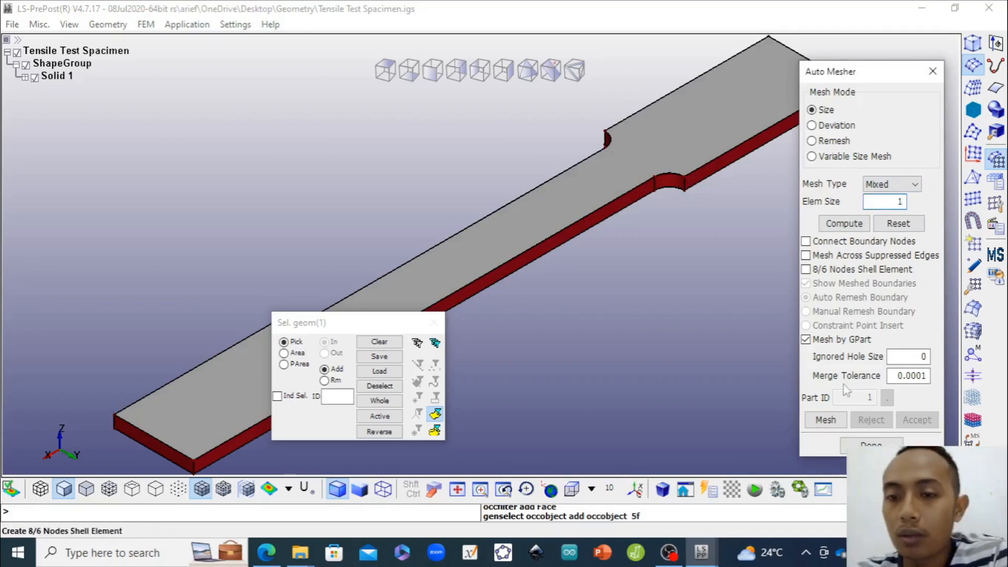
{"action": "left_click", "coordinate": [850, 224]}
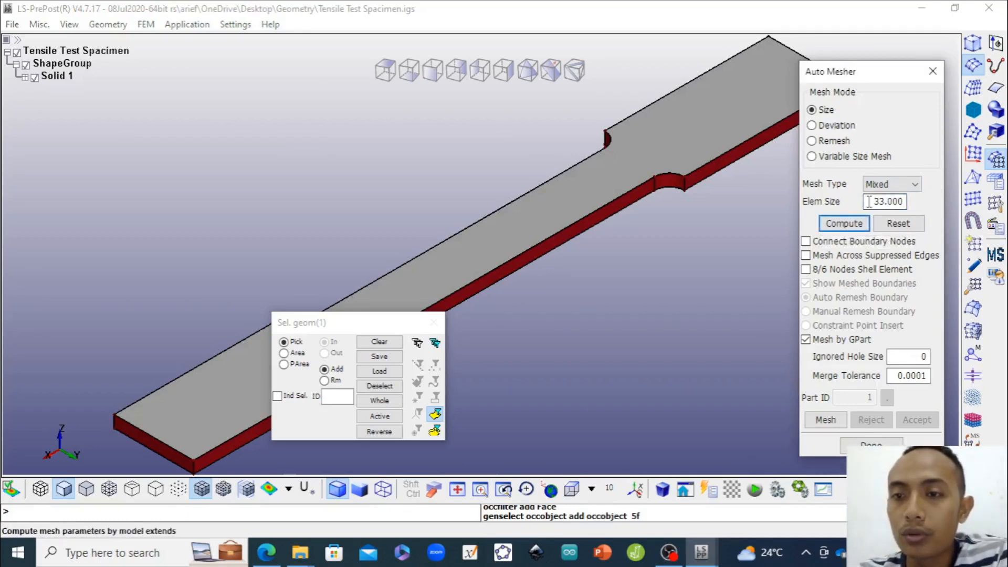
{"action": "double_click", "coordinate": [888, 201]}
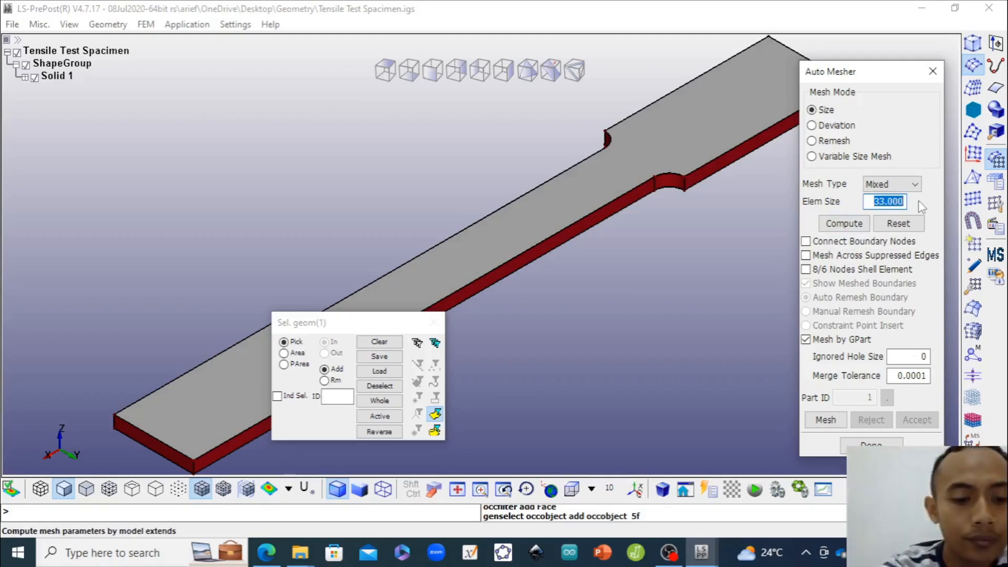
{"action": "type", "text": "11"}
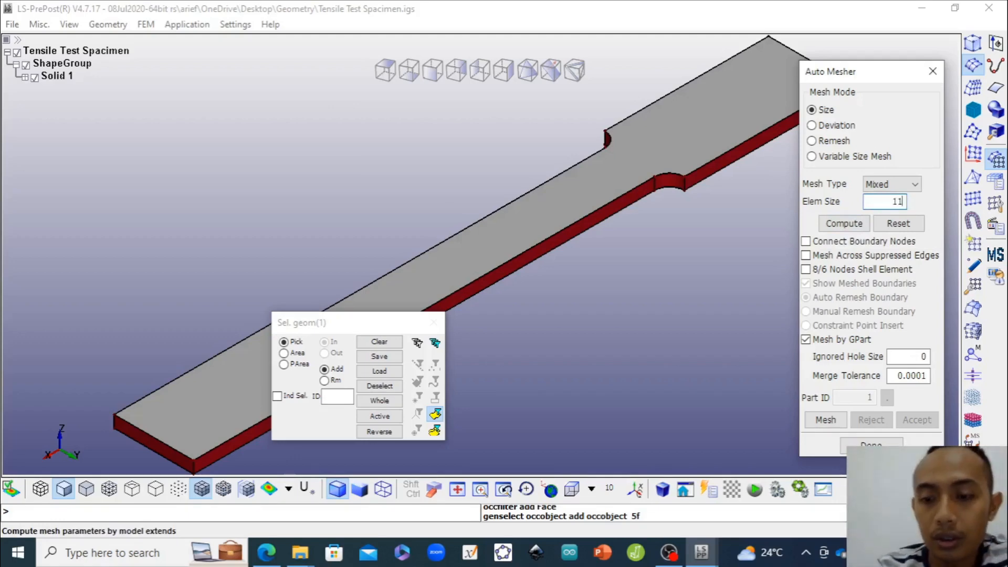
{"action": "key", "text": "BackSpace"}
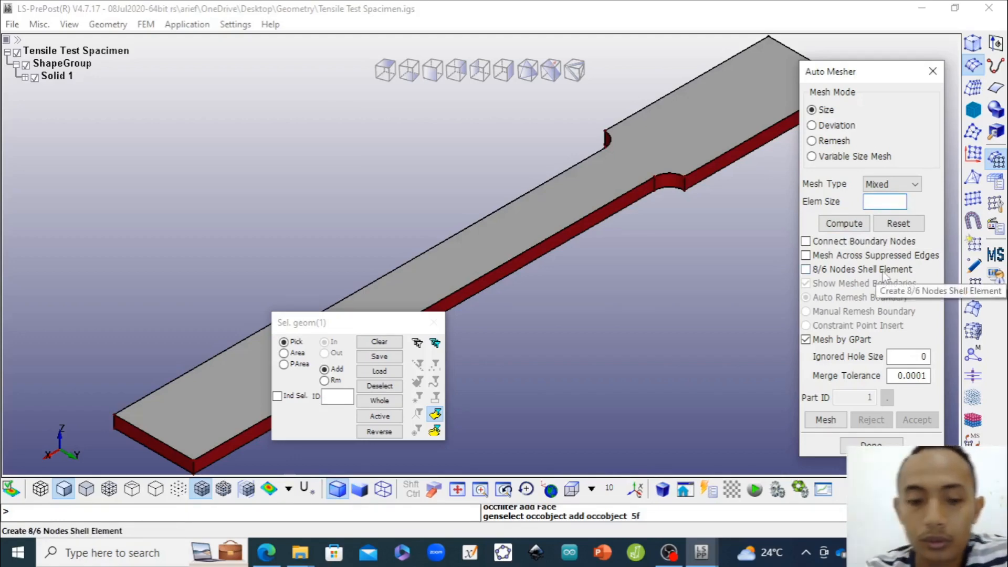
{"action": "type", "text": "2"}
{"action": "left_click", "coordinate": [820, 420]}
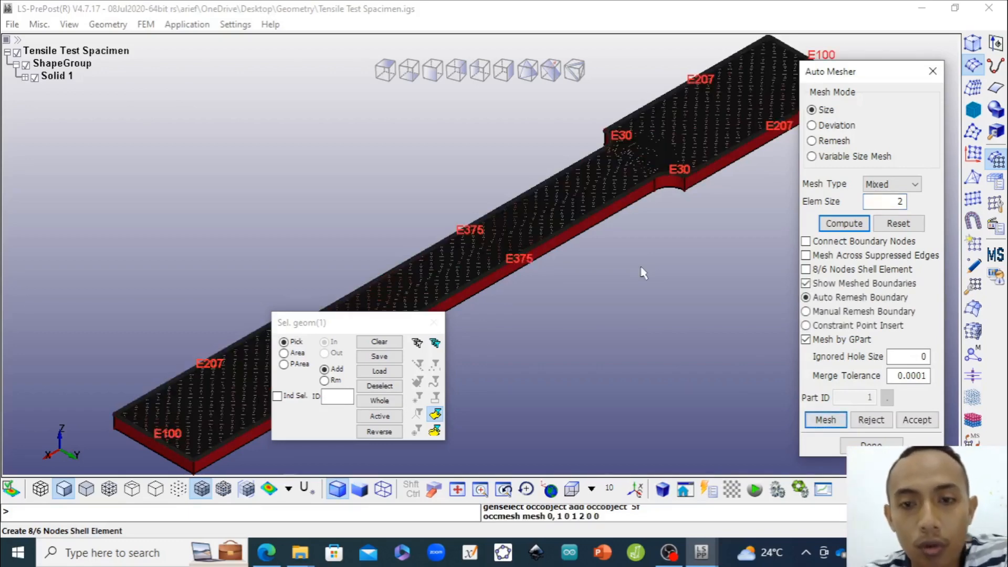
{"action": "left_click", "coordinate": [544, 140]}
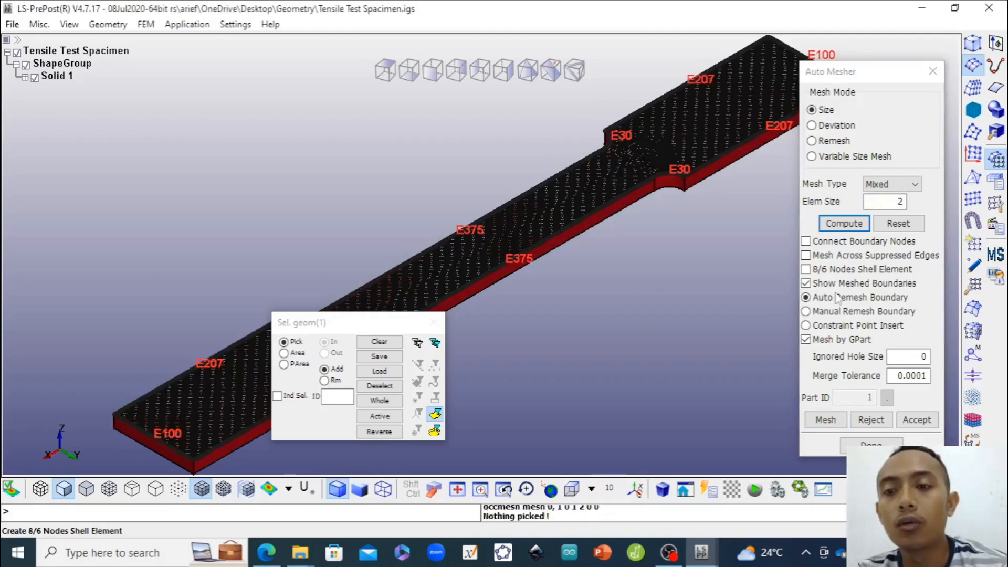
{"action": "left_click", "coordinate": [869, 420]}
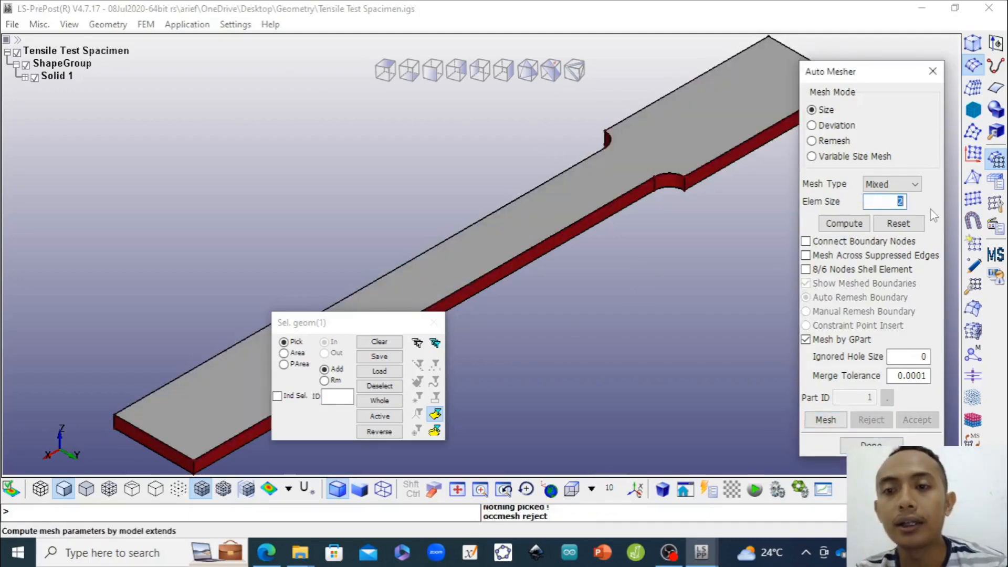
Mesh the selected upper face with Mixed elements of size 10, accept the mesh and finish the Auto Mesher
{"action": "type", "text": "10"}
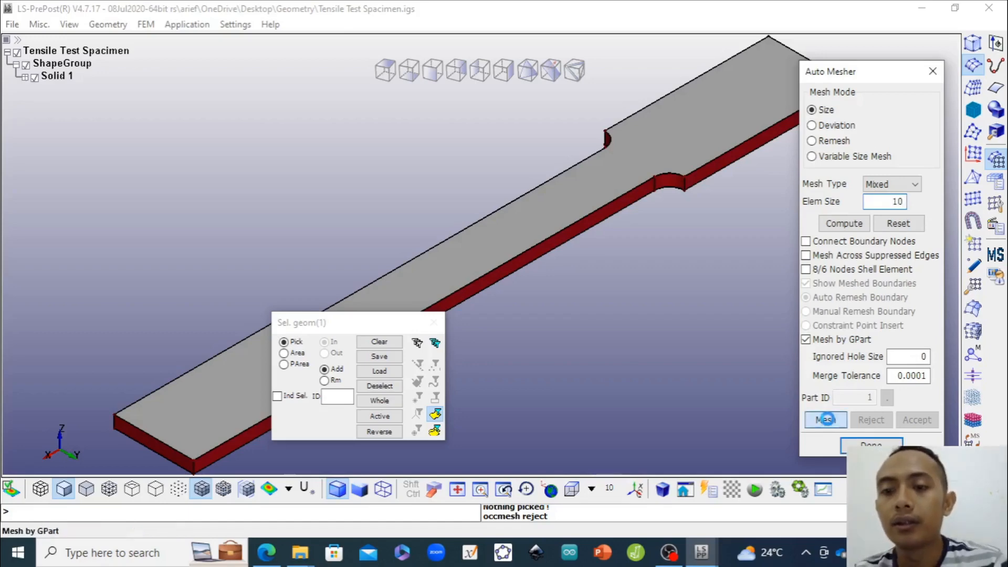
{"action": "left_click", "coordinate": [826, 420]}
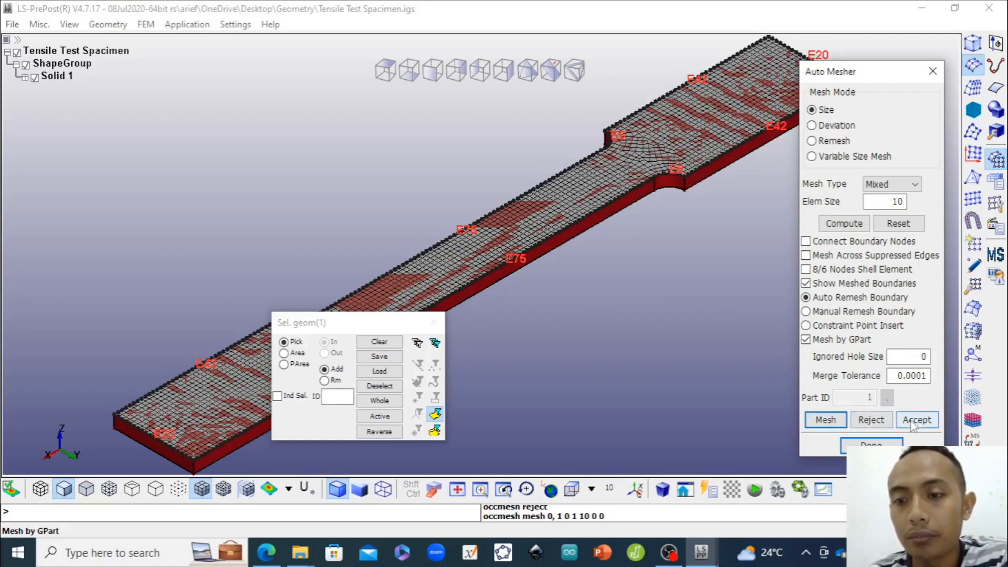
{"action": "left_click", "coordinate": [914, 420]}
{"action": "left_click", "coordinate": [852, 445]}
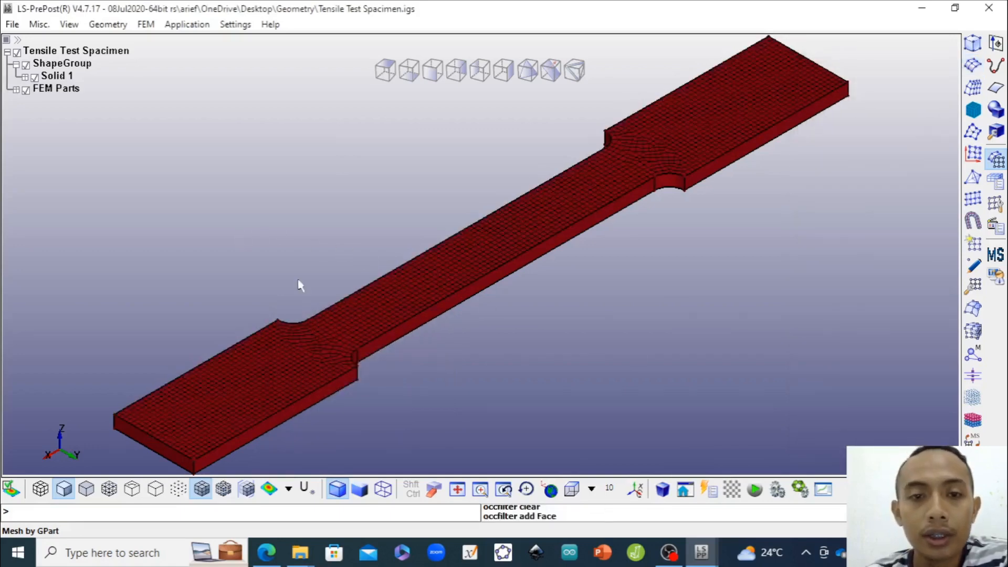
Measure the specimen's full length node to node between the end corners of one long side of the mesh
{"action": "left_click", "coordinate": [996, 203]}
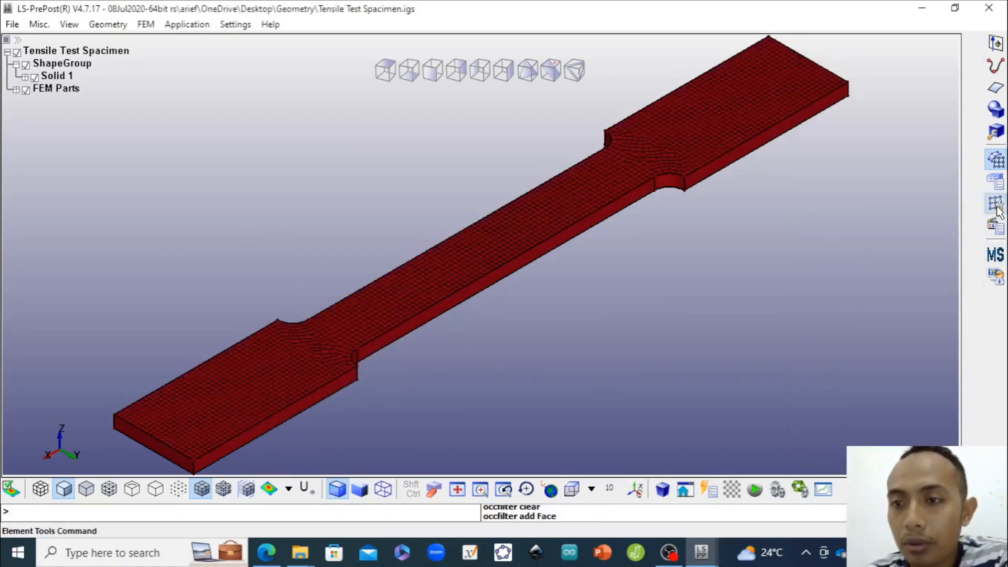
{"action": "left_click", "coordinate": [975, 288]}
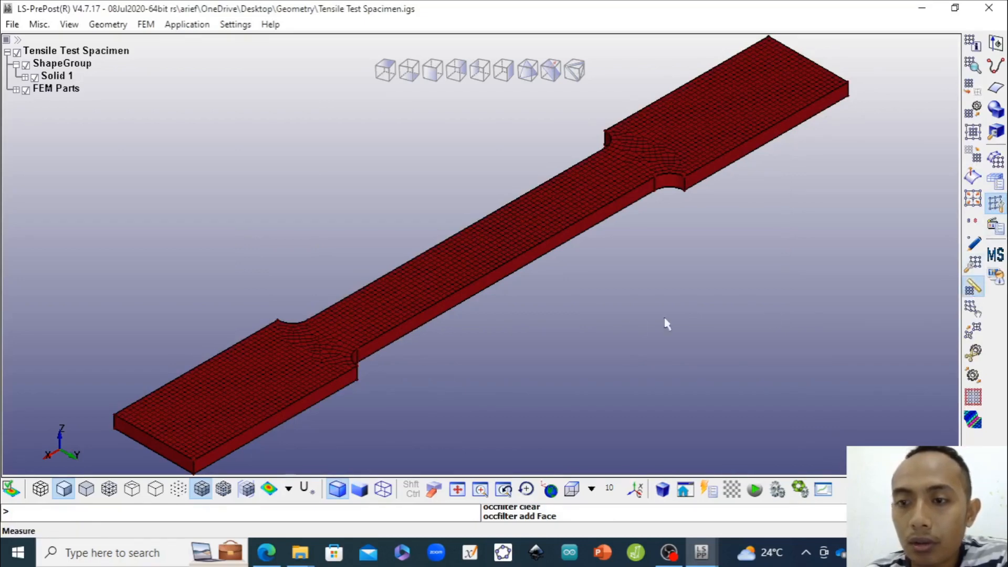
{"action": "left_click", "coordinate": [192, 460]}
{"action": "left_click_drag", "start_coordinate": [876, 79], "coordinate": [904, 126]}
{"action": "left_click", "coordinate": [850, 82]}
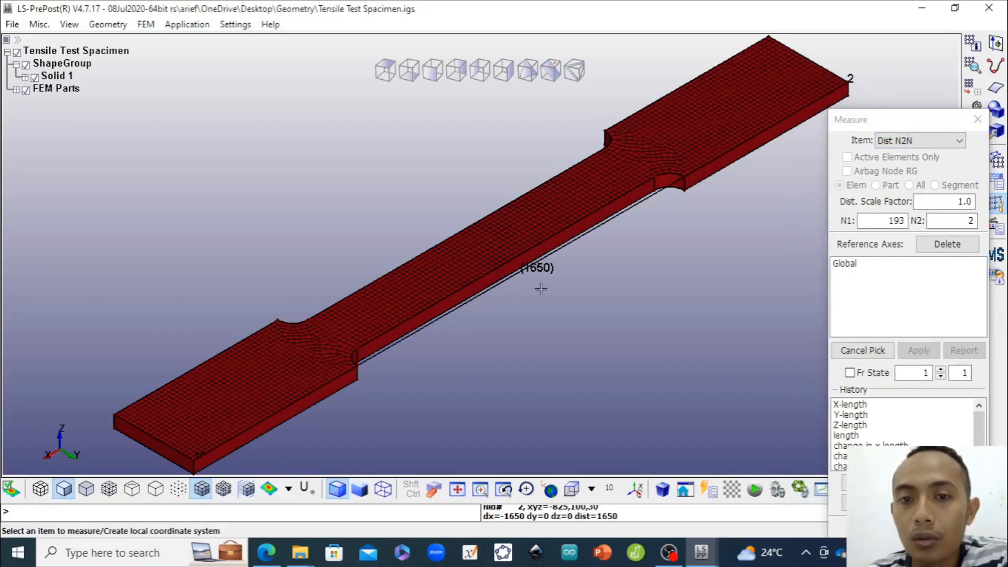
{"action": "left_click_drag", "start_coordinate": [920, 123], "coordinate": [884, 145]}
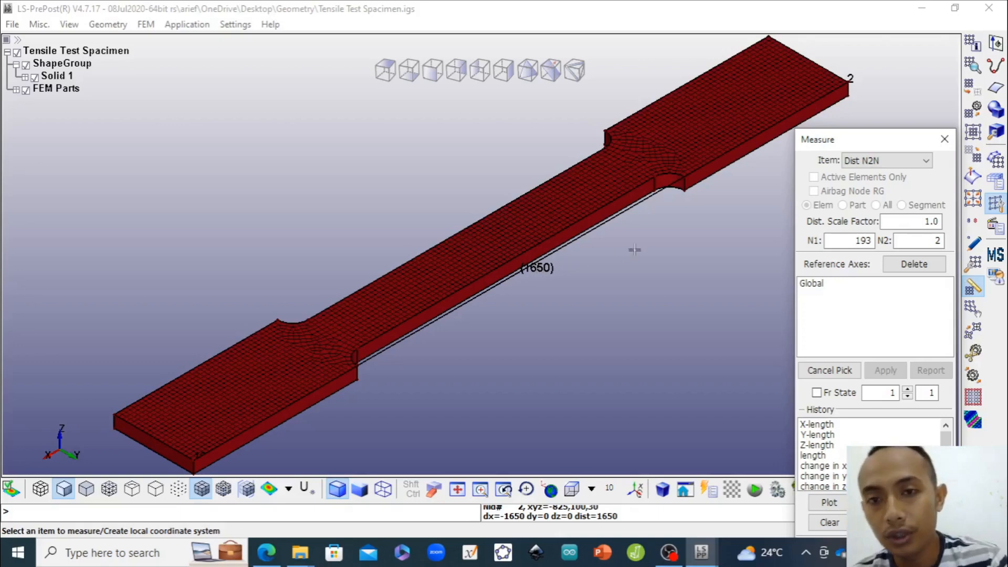
{"action": "left_click", "coordinate": [944, 140]}
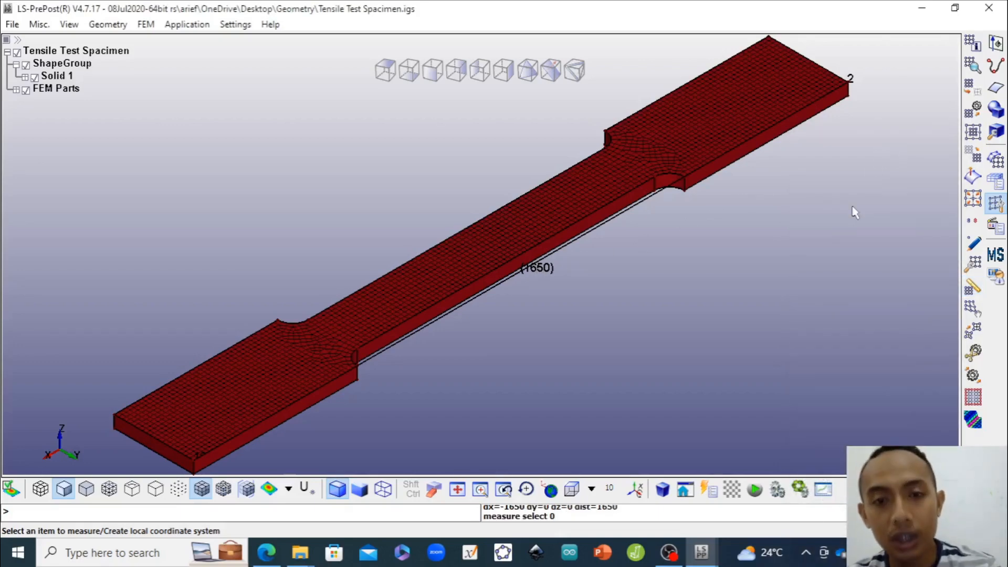
Set up a Scale transform in the XYZ direction with scale factor 10 and origin 0,0,0
{"action": "left_click", "coordinate": [977, 156]}
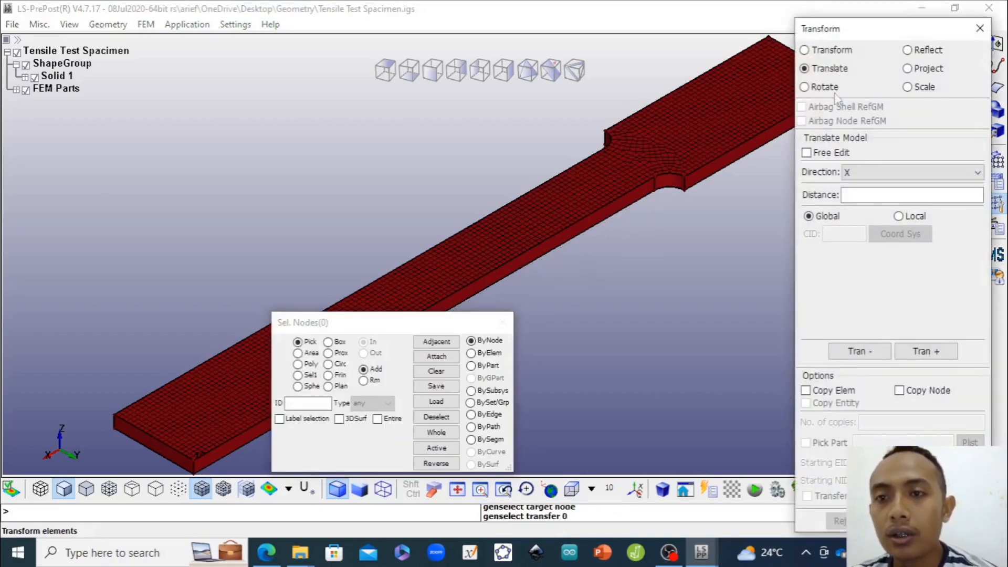
{"action": "left_click_drag", "start_coordinate": [856, 37], "coordinate": [872, 24]}
{"action": "left_click", "coordinate": [931, 119]}
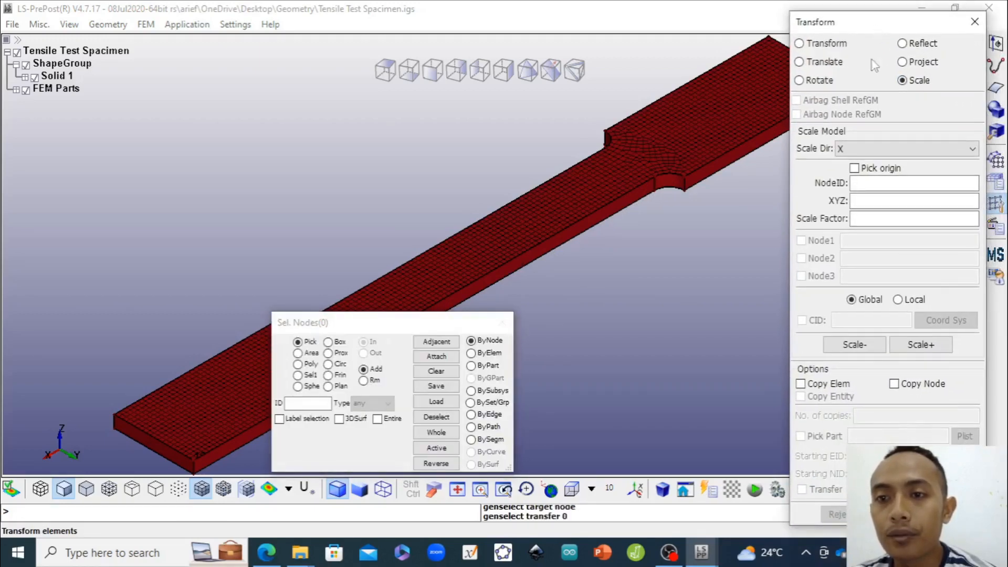
{"action": "left_click", "coordinate": [869, 150]}
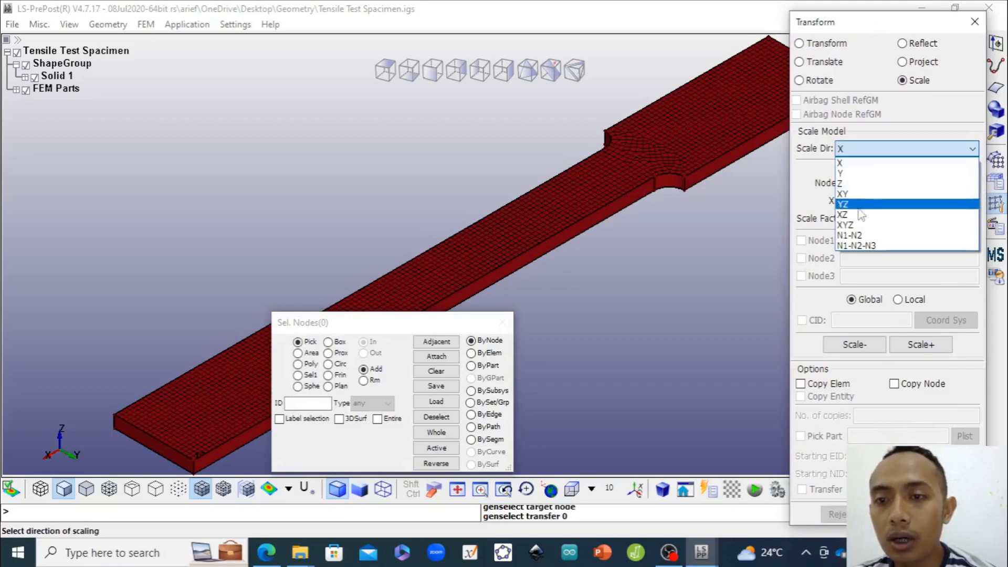
{"action": "left_click", "coordinate": [857, 227]}
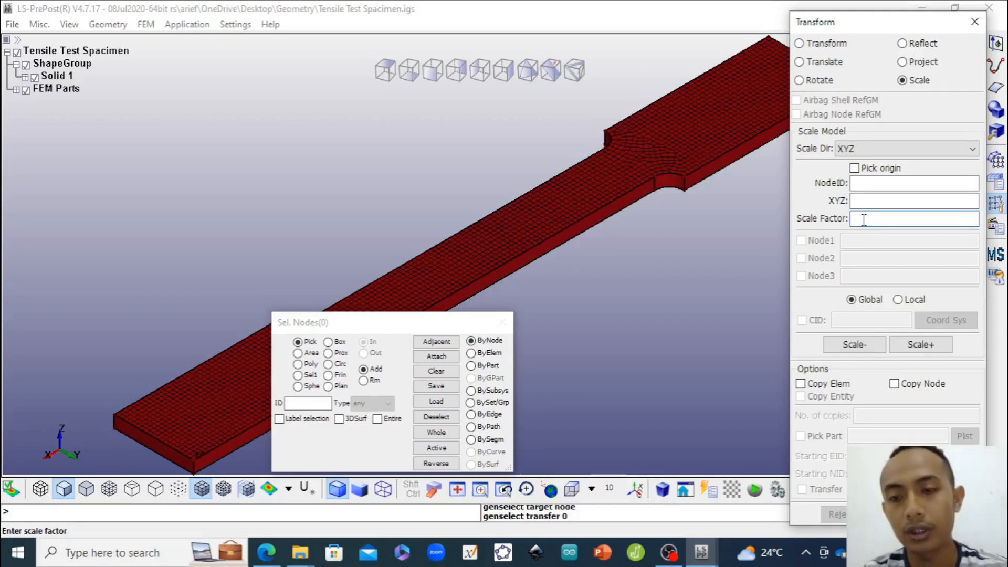
{"action": "type", "text": "10"}
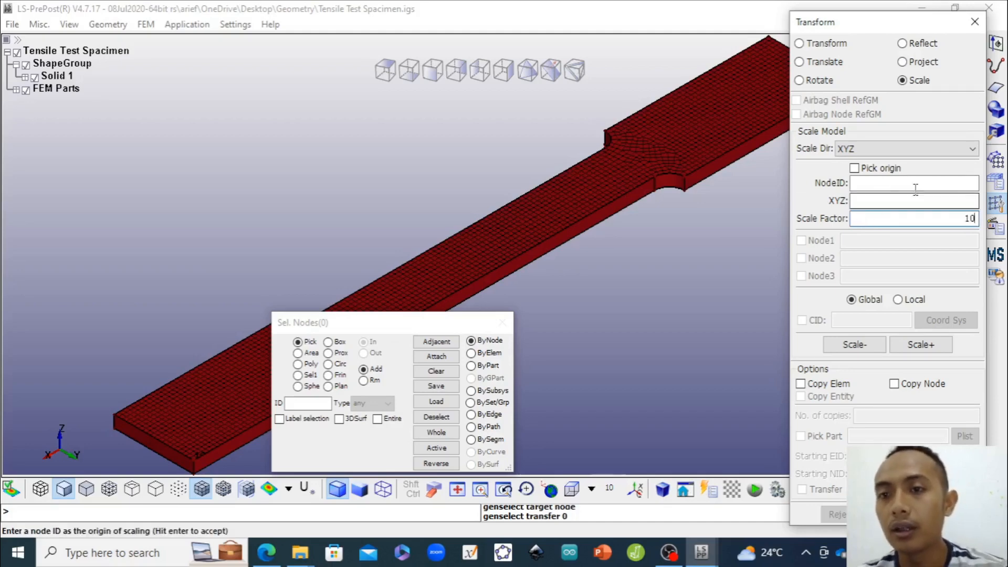
{"action": "left_click", "coordinate": [927, 201]}
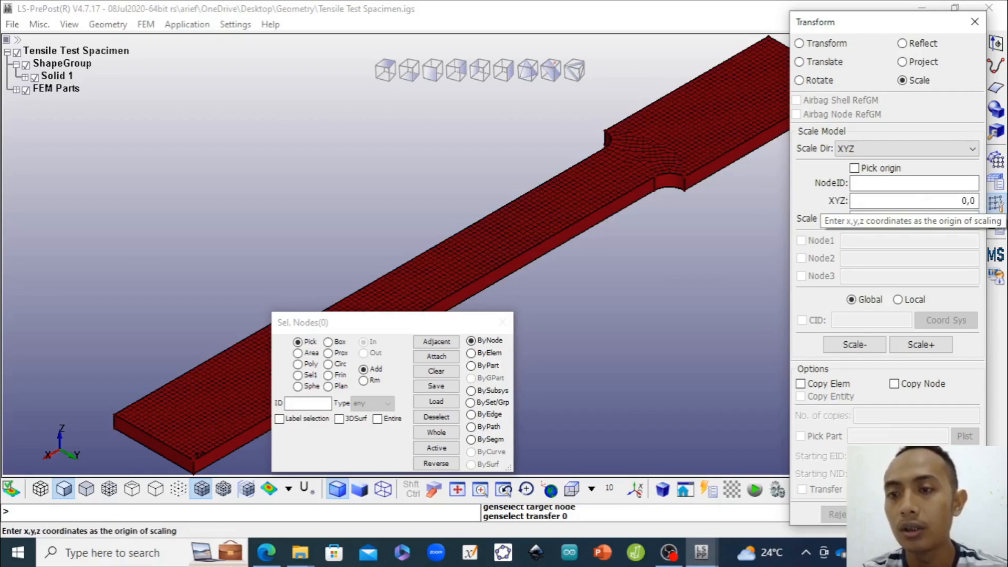
{"action": "type", "text": "0,0,0"}
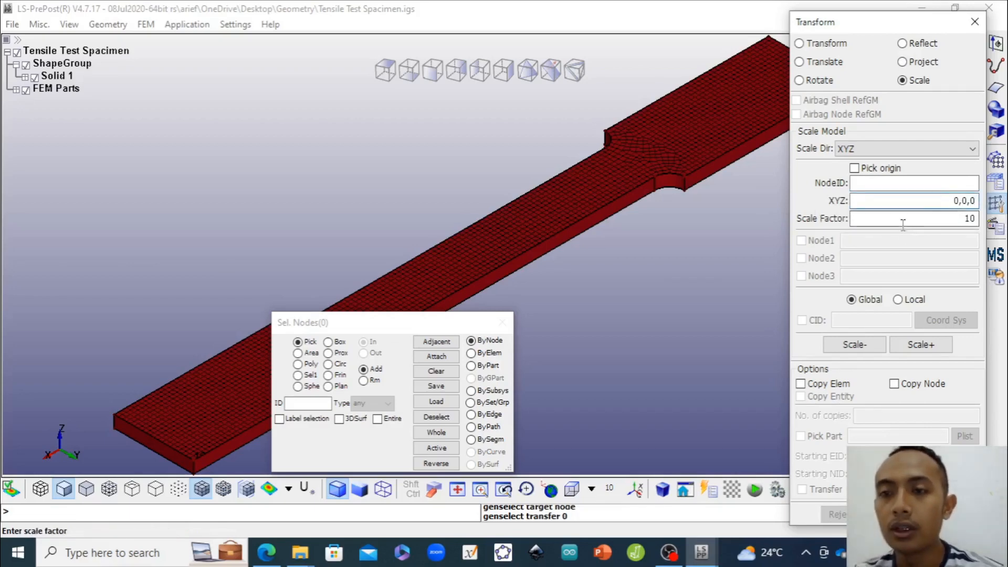
Select the meshed shell by part, scale it down by the set factor and accept the transform
{"action": "left_click", "coordinate": [480, 365]}
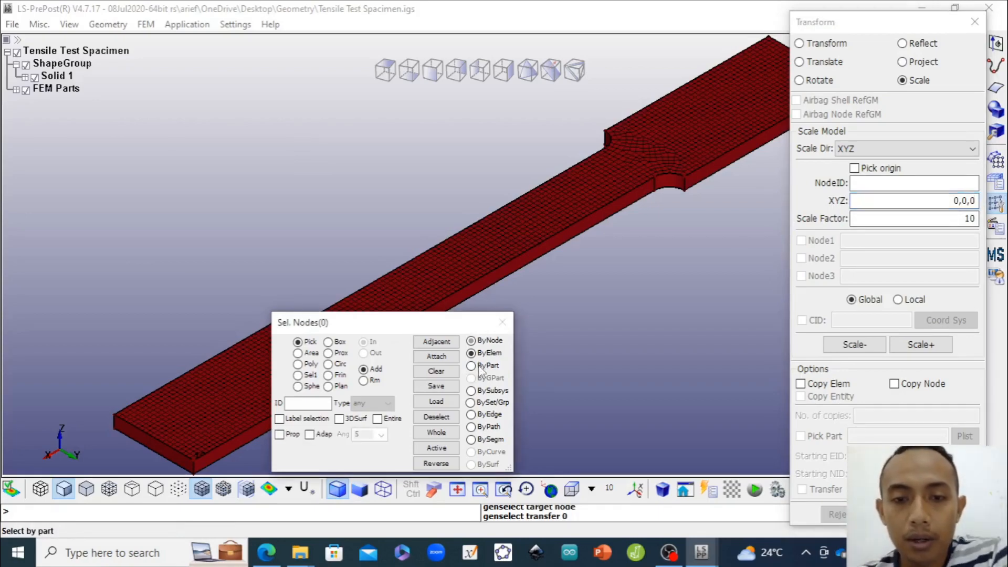
{"action": "left_click", "coordinate": [666, 150]}
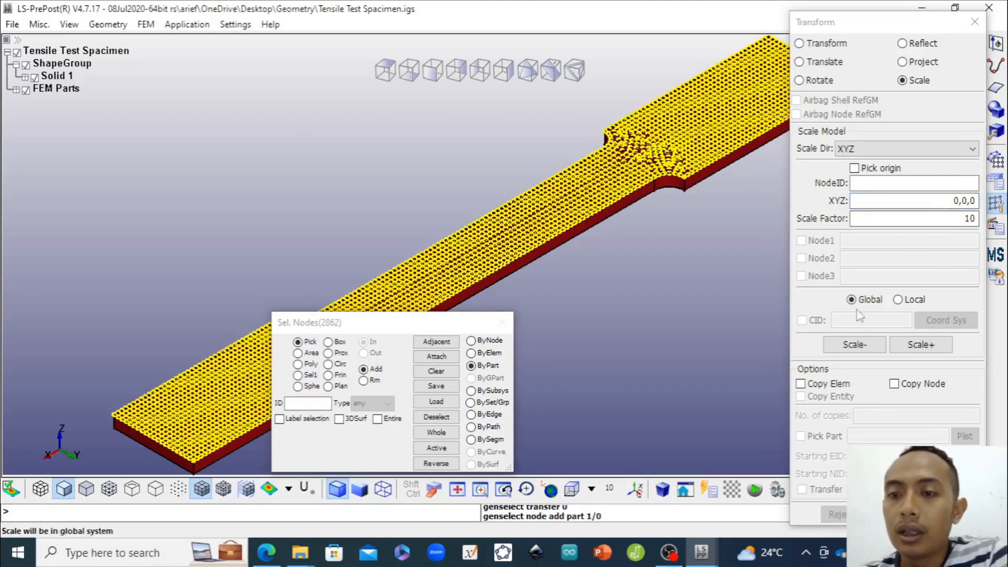
{"action": "left_click", "coordinate": [856, 346]}
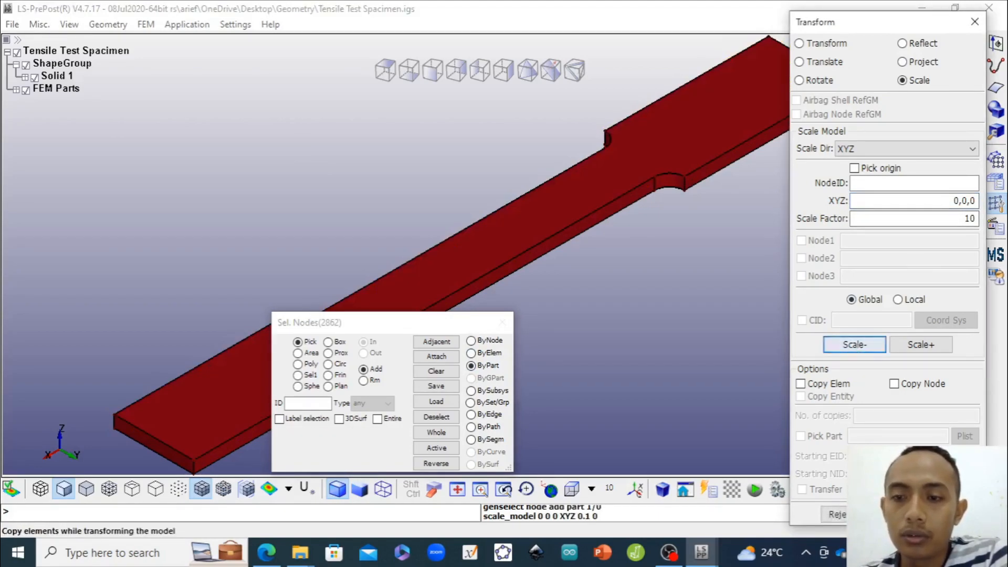
{"action": "left_click", "coordinate": [898, 514]}
{"action": "left_click", "coordinate": [961, 514]}
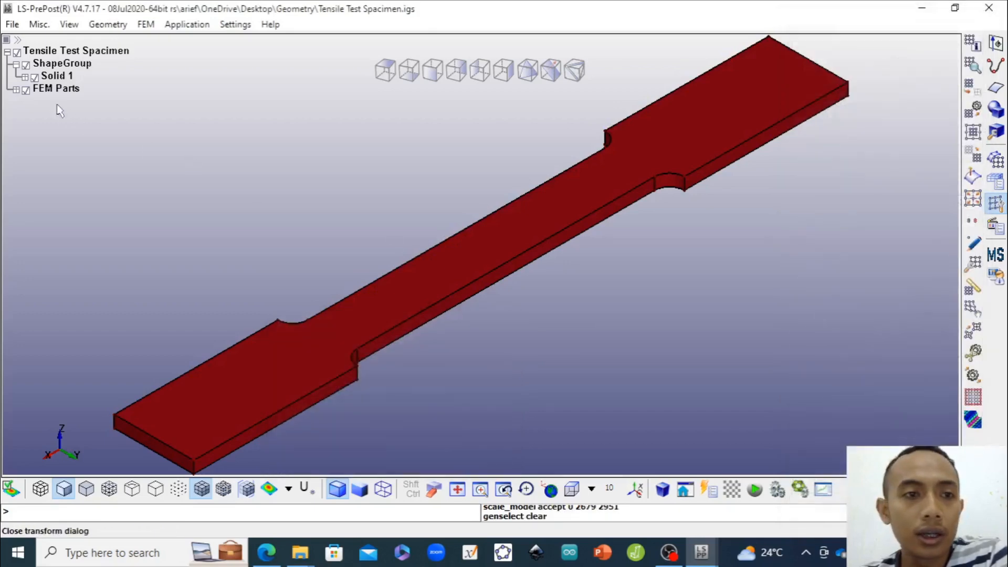
Hide the ShapeGroup geometry and show only the scaled mesh in isometric view
{"action": "left_click", "coordinate": [25, 65]}
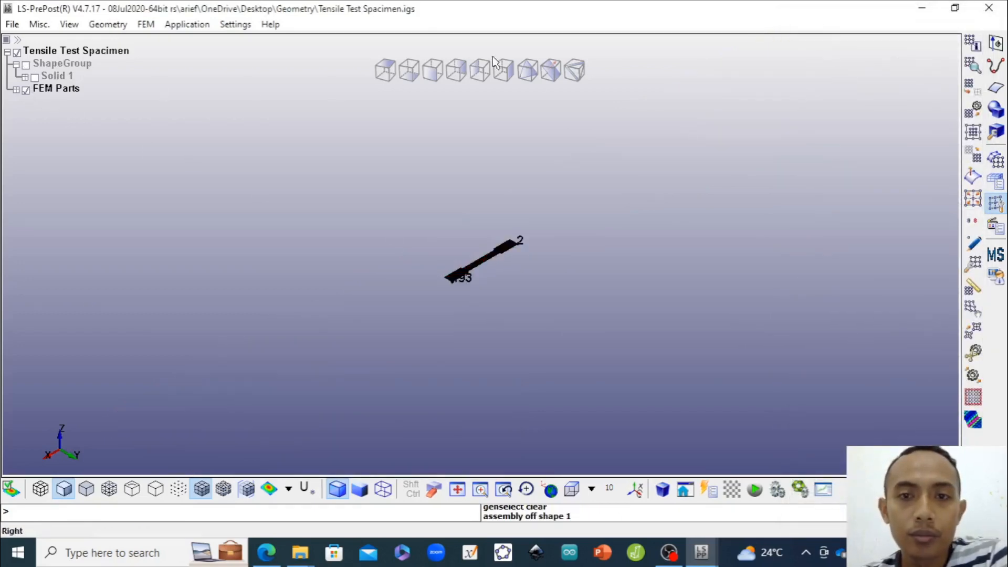
{"action": "left_click", "coordinate": [528, 70]}
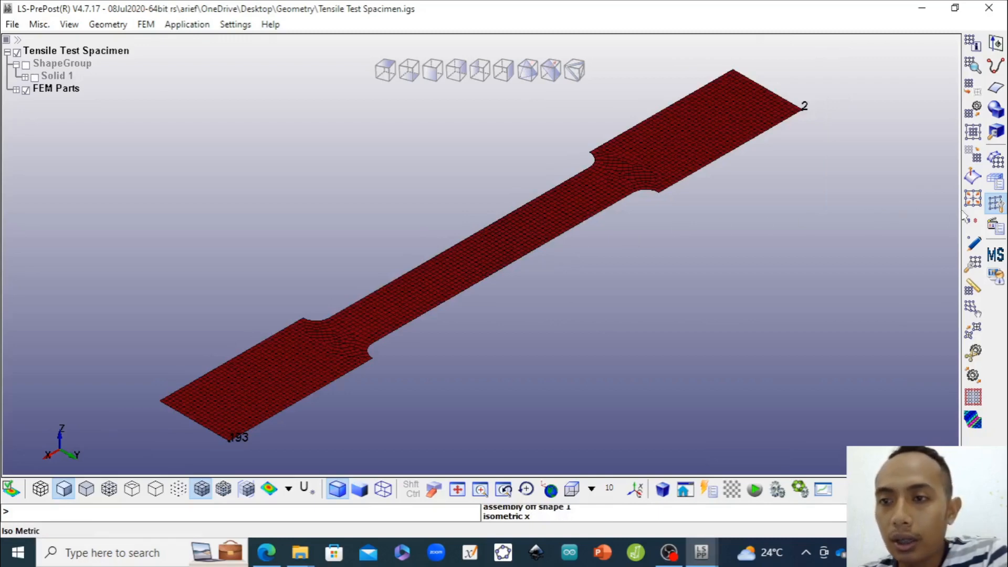
Clear the old node picks and measure the scaled mesh's full length node to node between the end corners of one long side
{"action": "left_click", "coordinate": [973, 287]}
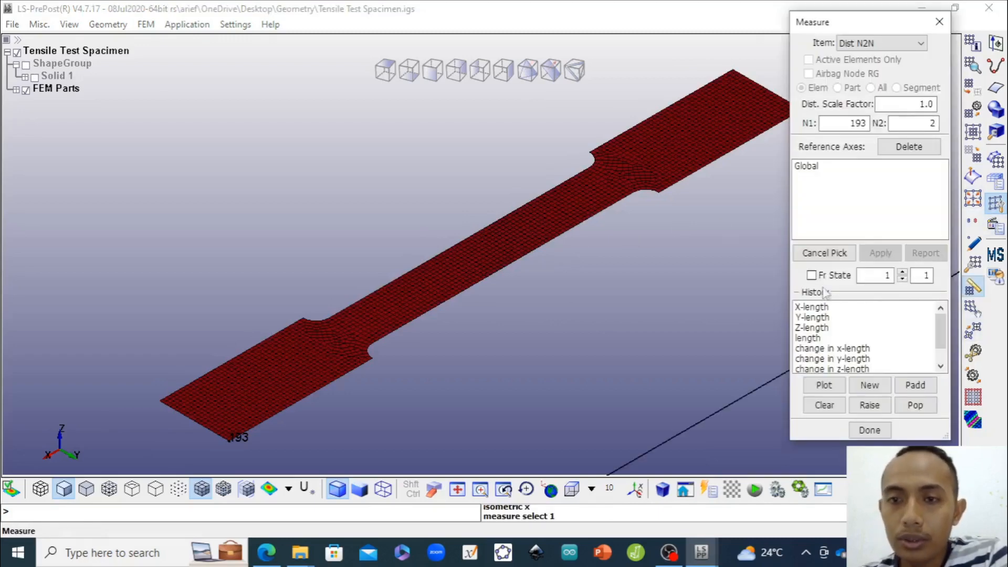
{"action": "left_click", "coordinate": [825, 405]}
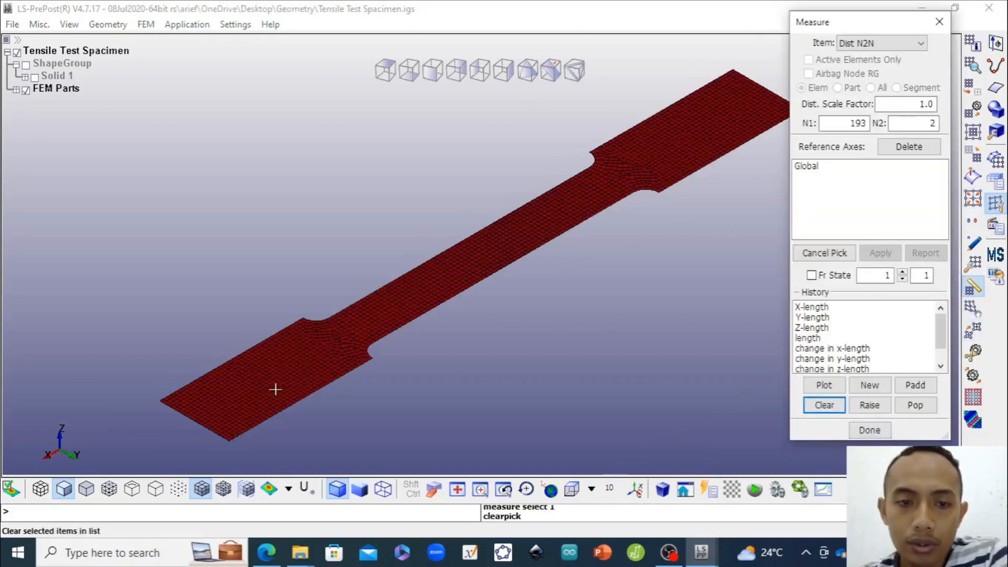
{"action": "left_click", "coordinate": [230, 441]}
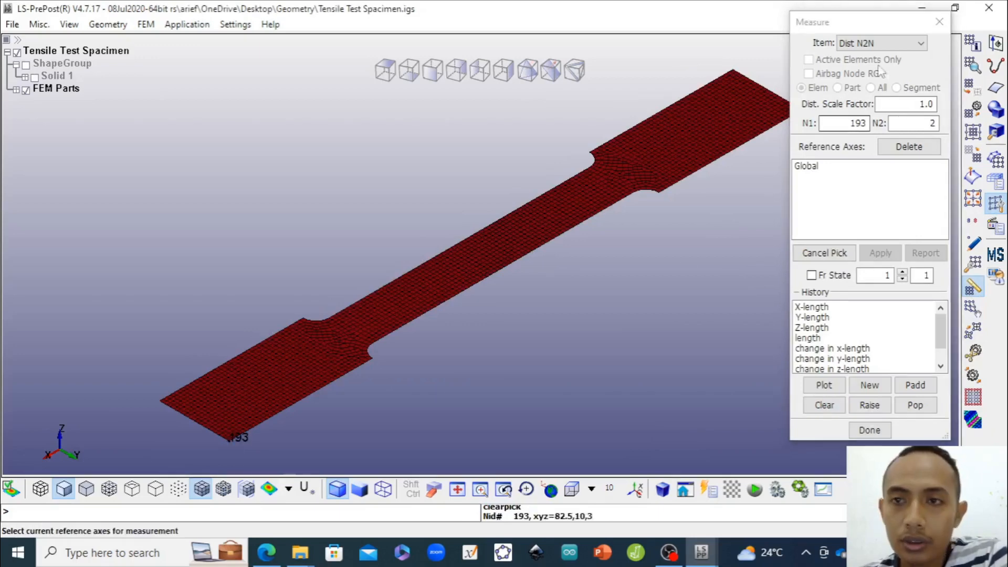
{"action": "left_click_drag", "start_coordinate": [874, 31], "coordinate": [910, 62]}
{"action": "left_click", "coordinate": [803, 107]}
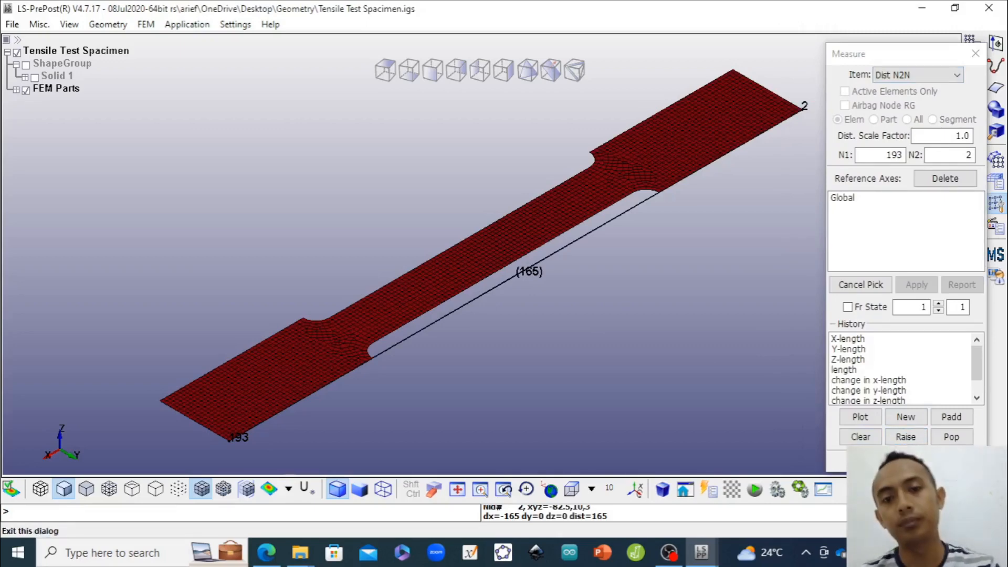
{"action": "left_click", "coordinate": [906, 461]}
Start creating a Boundary Spc entity on a node set, using the All Fix[111111] constraint option
{"action": "left_click", "coordinate": [516, 70]}
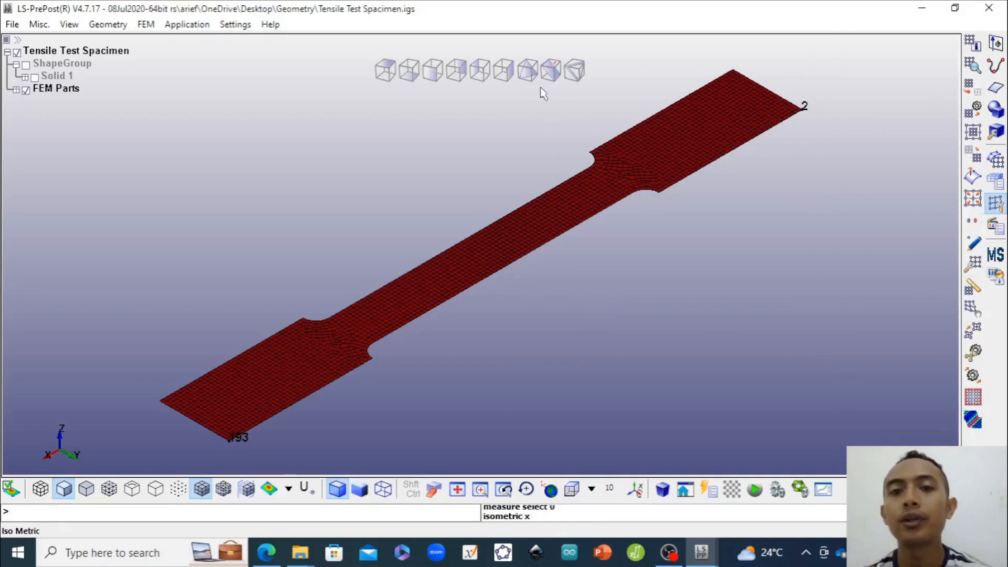
{"action": "left_click", "coordinate": [504, 74]}
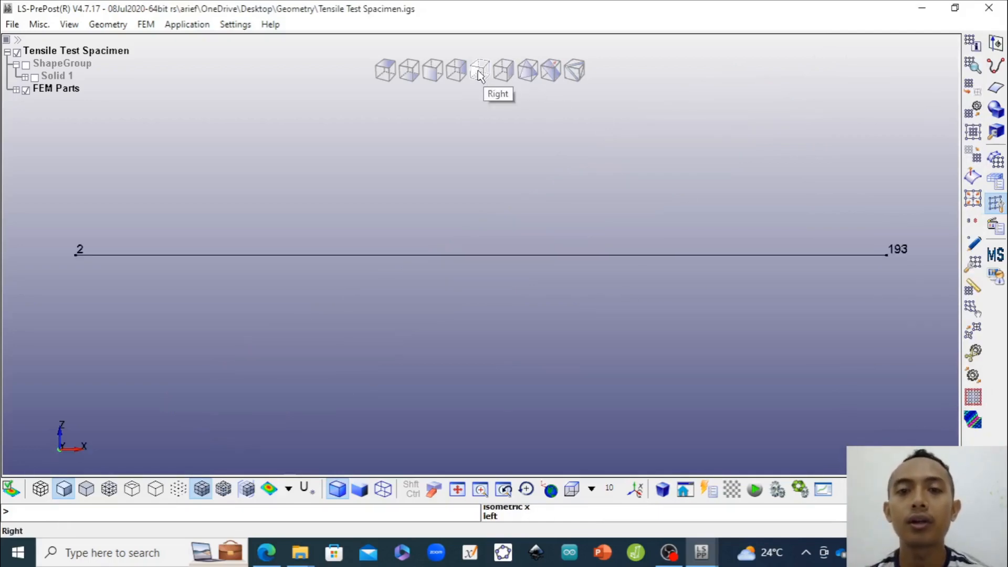
{"action": "left_click", "coordinate": [480, 74]}
{"action": "left_click", "coordinate": [433, 73]}
{"action": "left_click", "coordinate": [409, 74]}
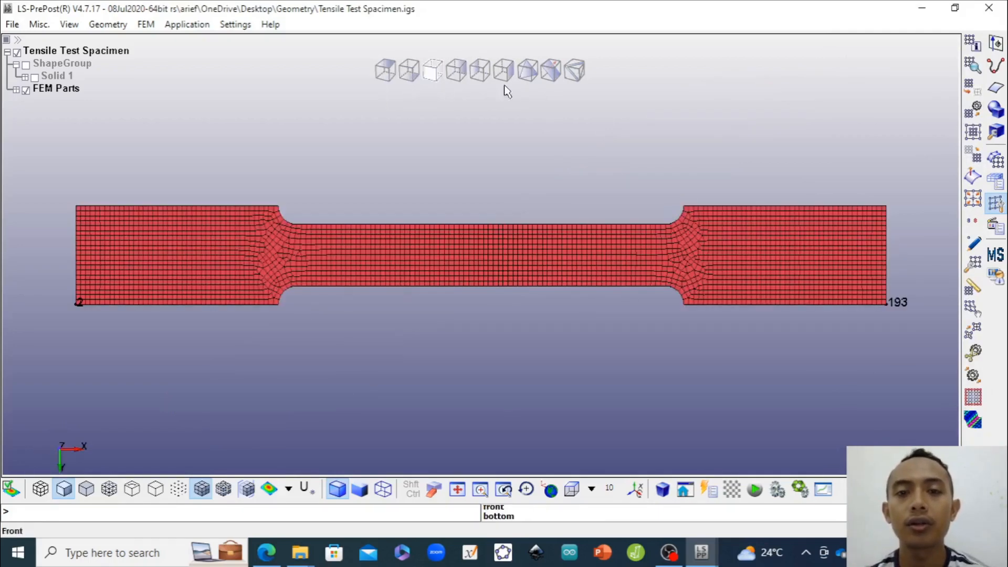
{"action": "left_click", "coordinate": [996, 181]}
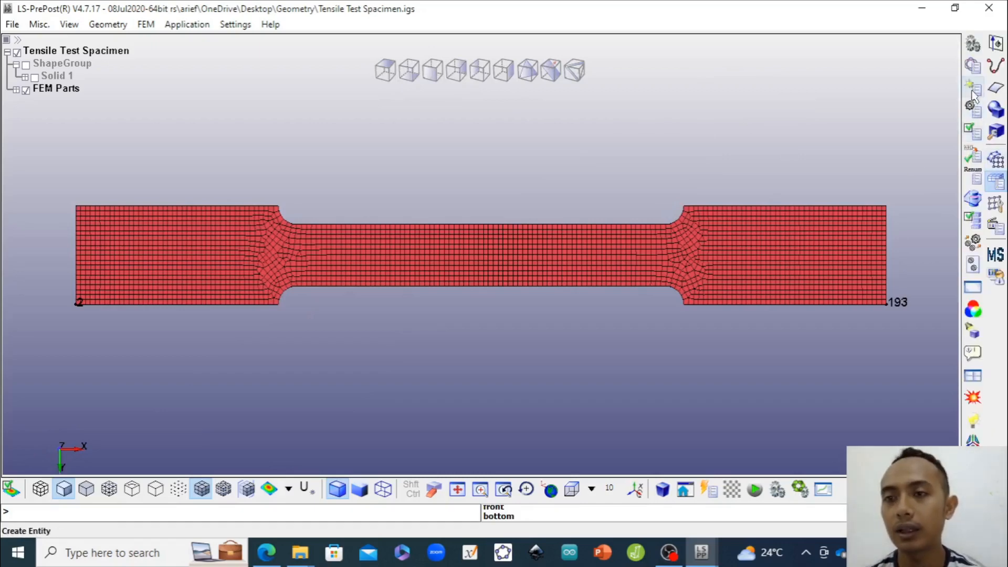
{"action": "left_click", "coordinate": [972, 90]}
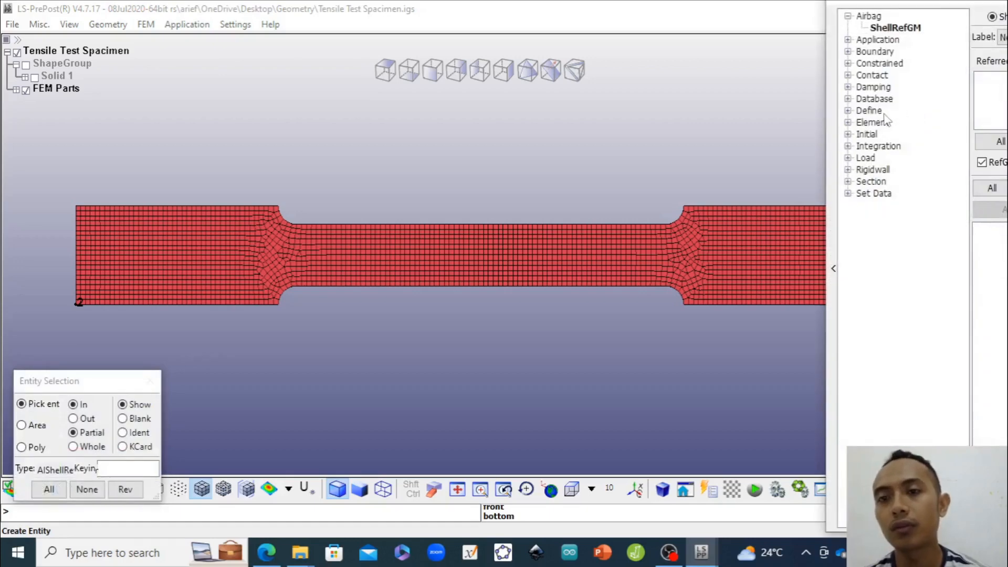
{"action": "left_click_drag", "start_coordinate": [842, 5], "coordinate": [754, 32]}
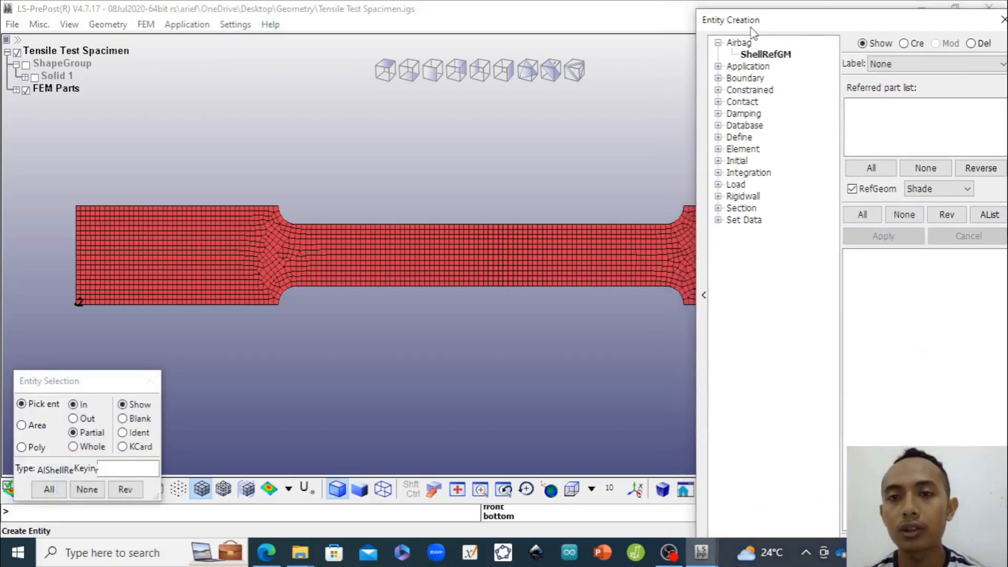
{"action": "left_click", "coordinate": [717, 90]}
{"action": "left_click_drag", "start_coordinate": [821, 21], "coordinate": [730, 7]}
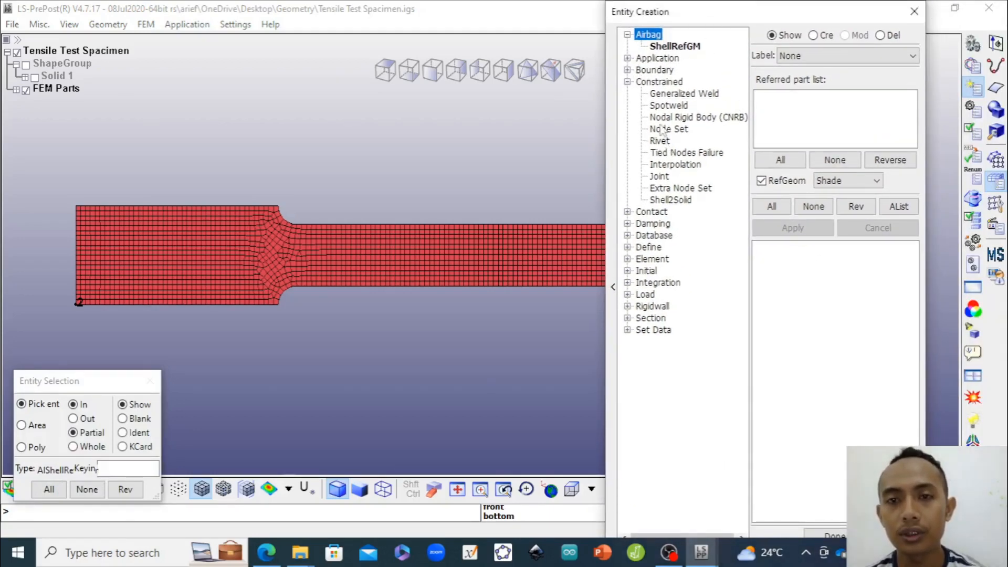
{"action": "left_click", "coordinate": [627, 70]}
{"action": "left_click", "coordinate": [657, 81]}
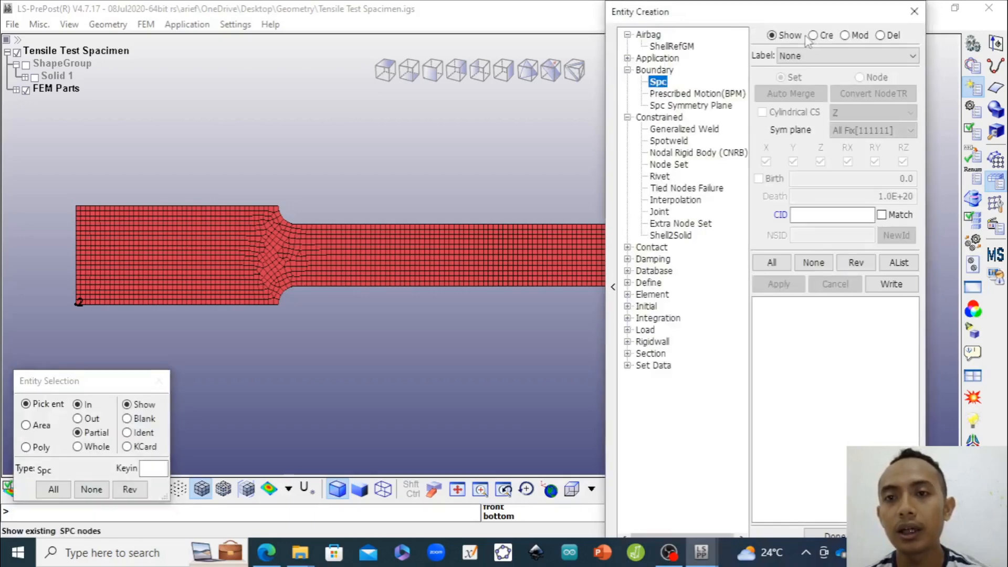
{"action": "left_click", "coordinate": [823, 39]}
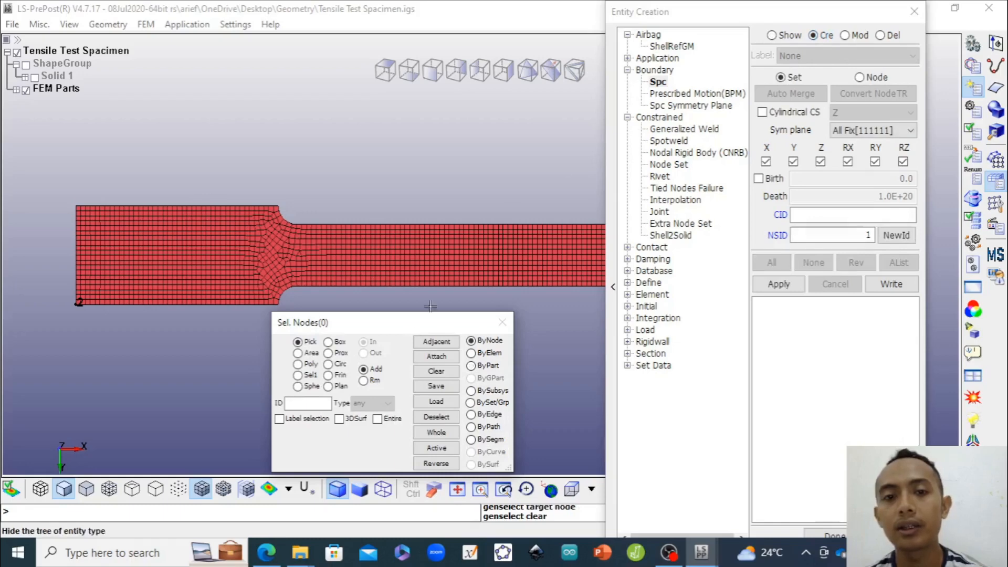
Select the nodes of the grip section at the node 2 end by area and apply the SPC to them
{"action": "left_click_drag", "start_coordinate": [414, 328], "coordinate": [455, 351]}
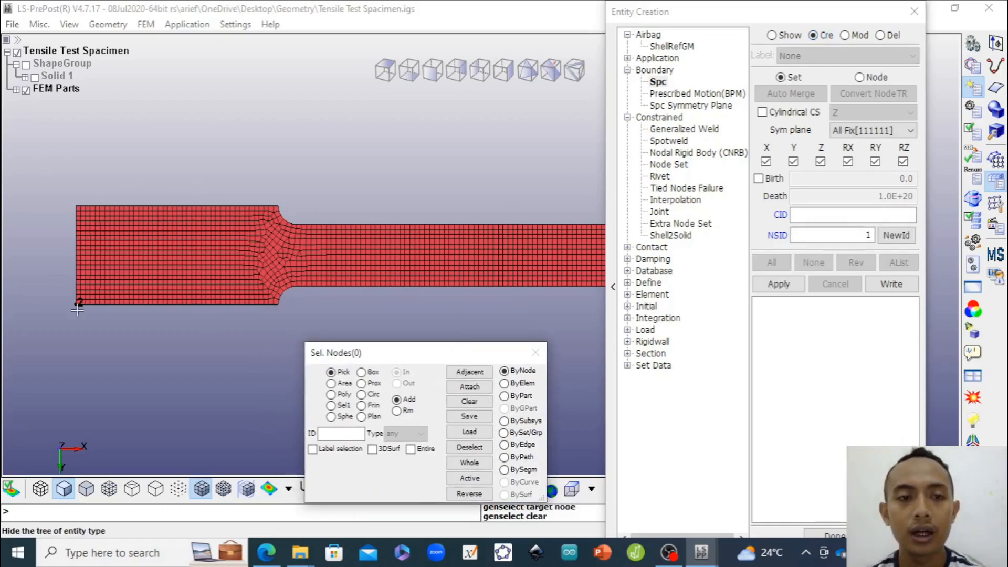
{"action": "left_click", "coordinate": [331, 383]}
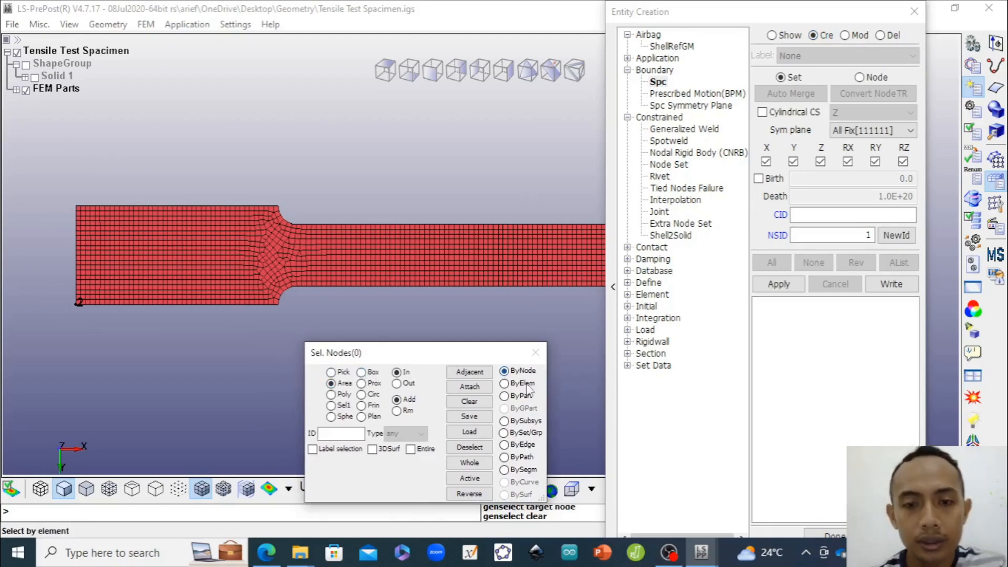
{"action": "left_click_drag", "start_coordinate": [63, 169], "coordinate": [261, 374]}
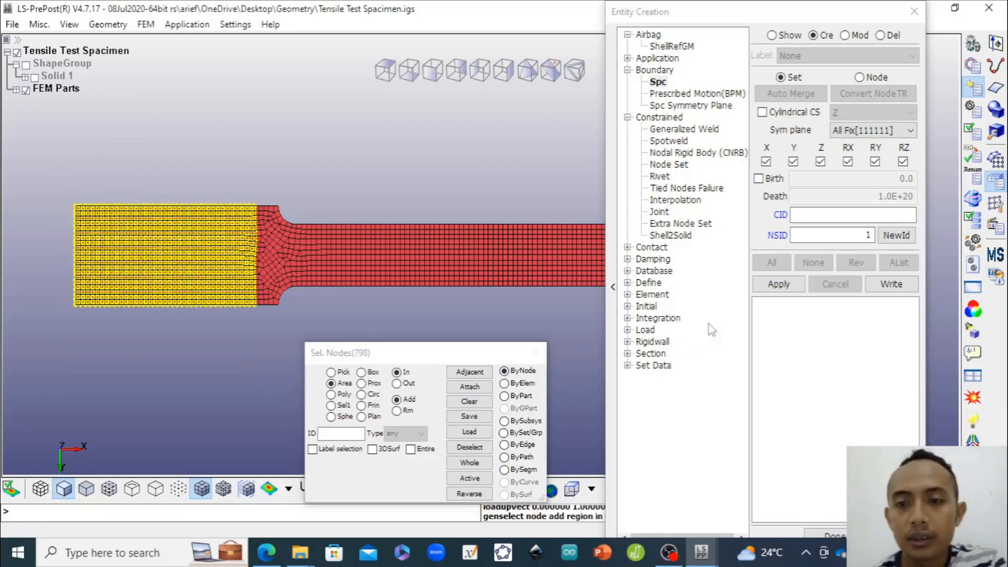
{"action": "left_click", "coordinate": [776, 284]}
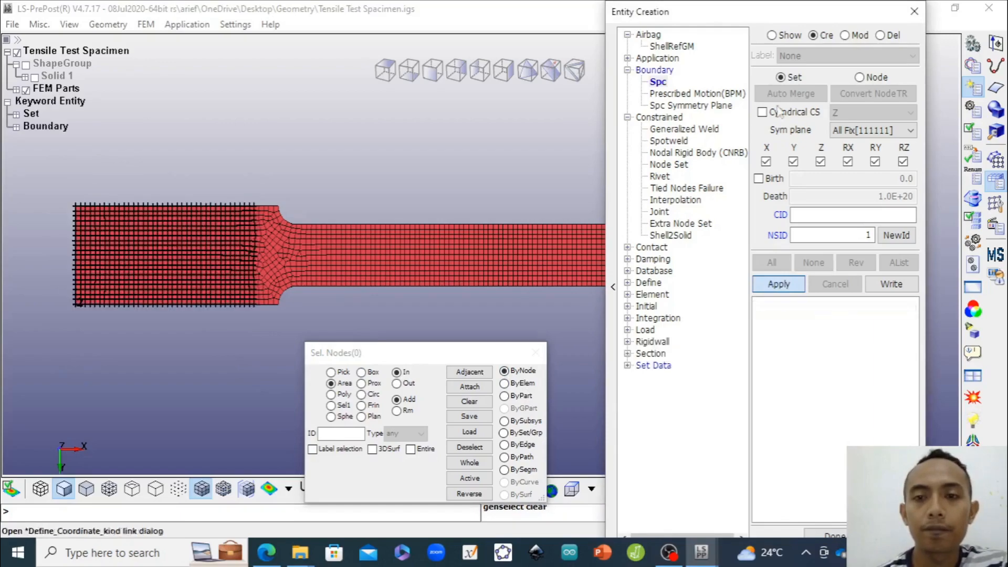
Create a *SET_NODE set with ID 2 titled Move from the nodes of the unconstrained grip section
{"action": "left_click_drag", "start_coordinate": [771, 14], "coordinate": [395, 17]}
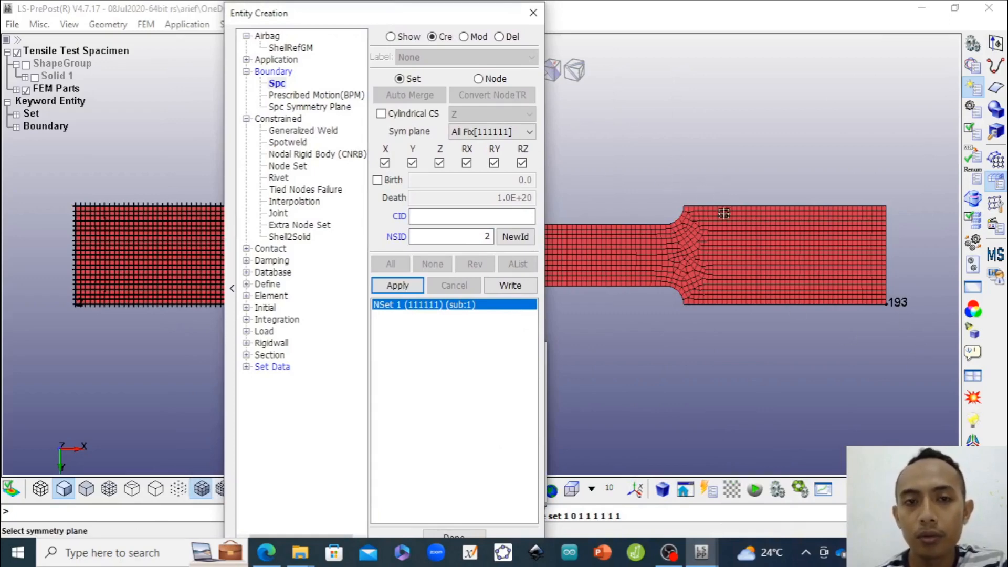
{"action": "left_click", "coordinate": [247, 367]}
{"action": "left_click", "coordinate": [294, 382]}
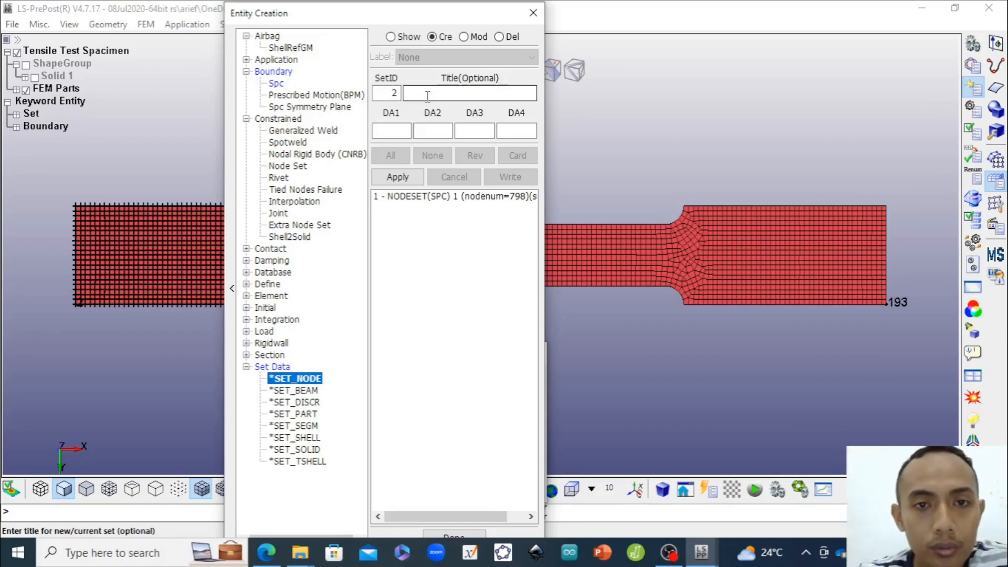
{"action": "left_click", "coordinate": [438, 94]}
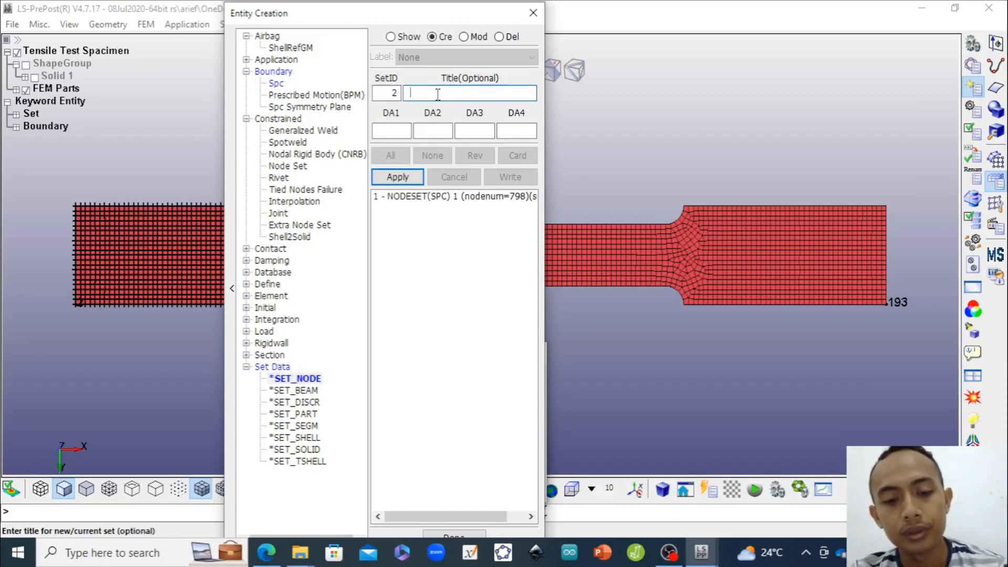
{"action": "type", "text": "Move"}
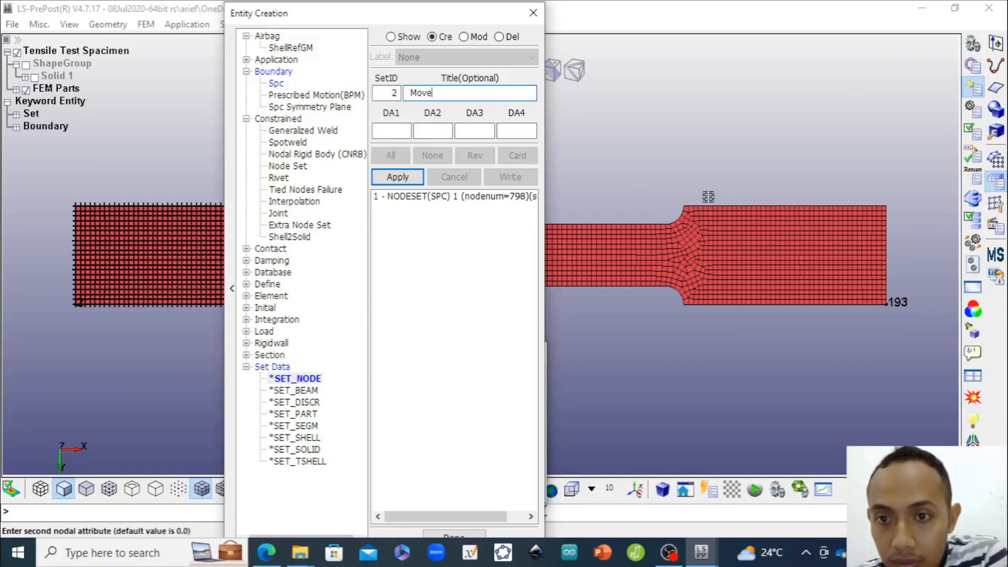
{"action": "left_click_drag", "start_coordinate": [707, 195], "coordinate": [925, 345]}
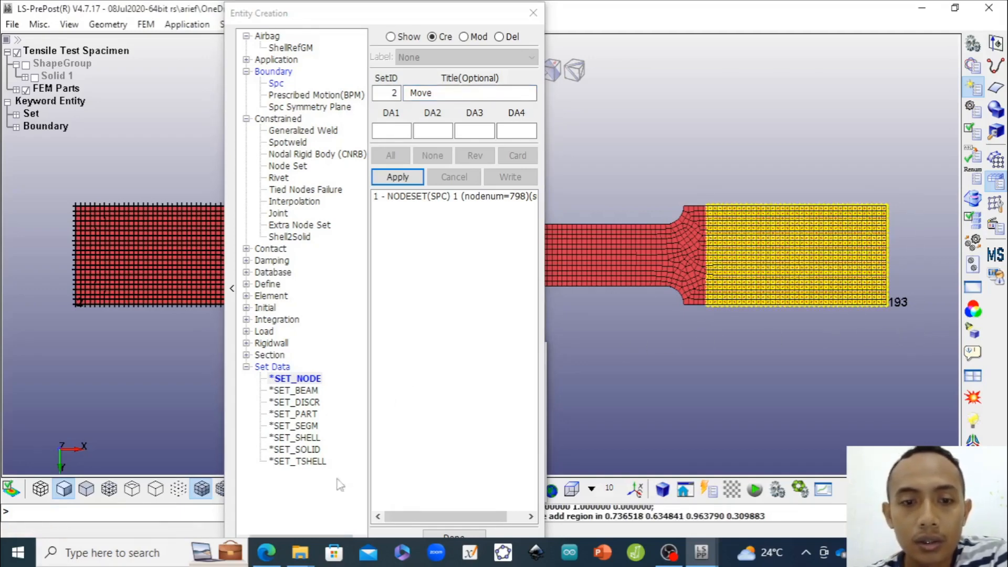
{"action": "left_click", "coordinate": [398, 176]}
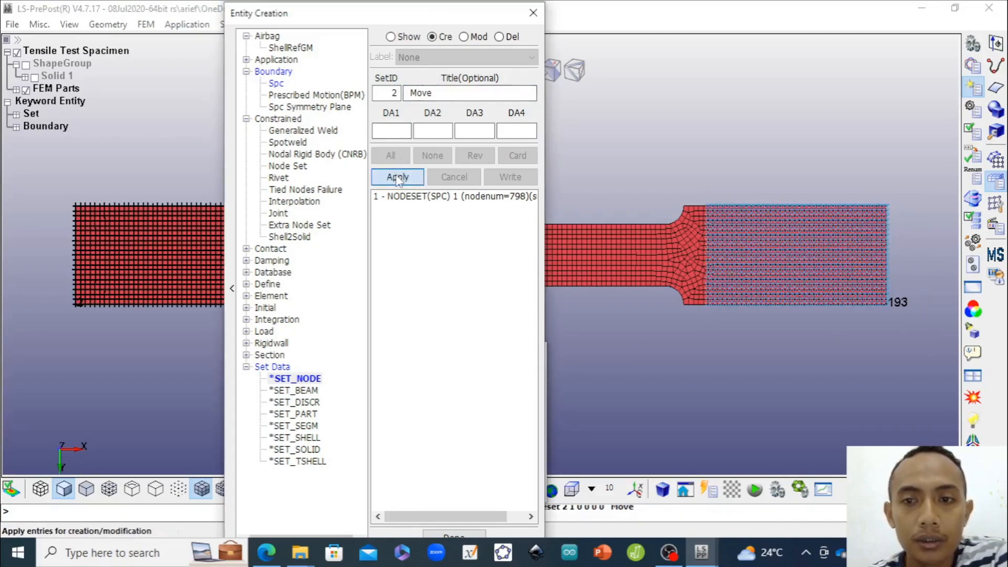
{"action": "left_click", "coordinate": [450, 534]}
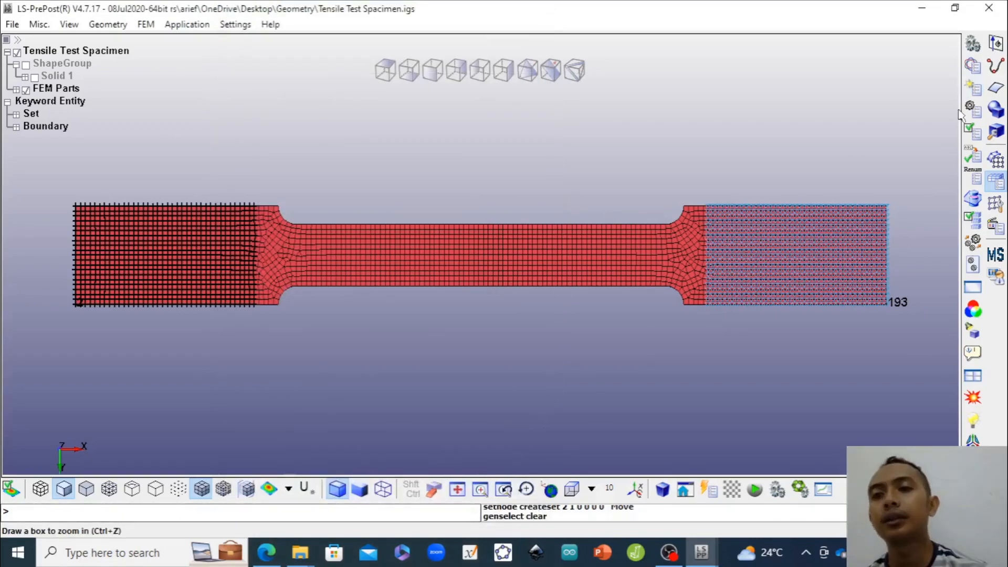
List all keywords in the Keyword Manager and expand the BOUNDARY group
{"action": "left_click", "coordinate": [972, 67]}
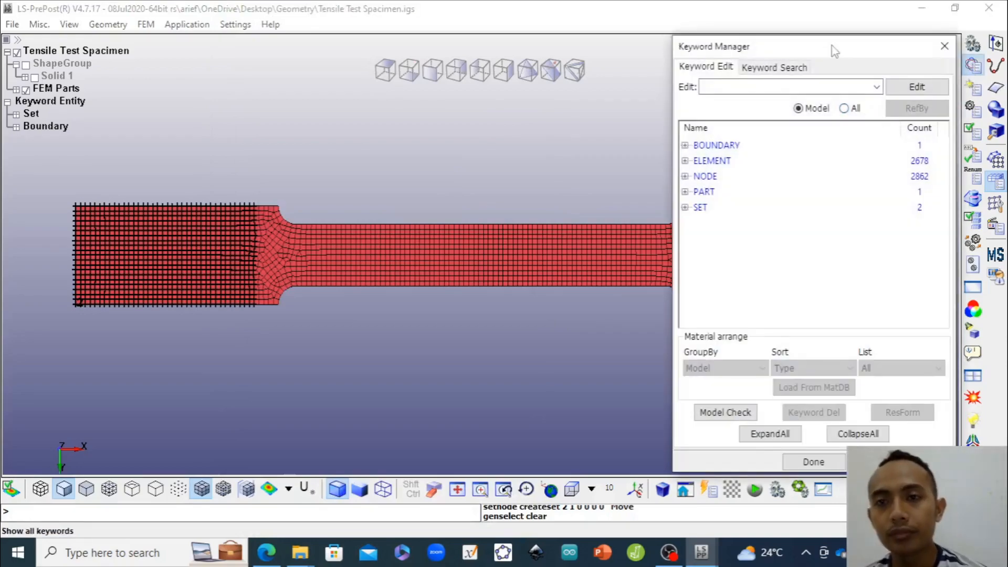
{"action": "left_click_drag", "start_coordinate": [833, 49], "coordinate": [488, 50]}
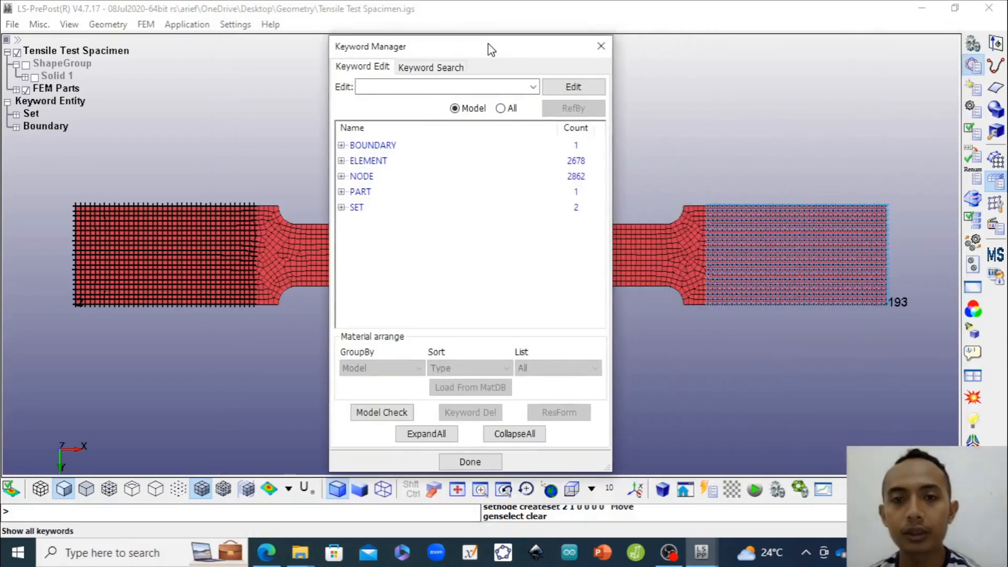
{"action": "left_click", "coordinate": [500, 108]}
{"action": "scroll", "coordinate": [371, 190], "scroll_direction": "down", "scroll_amount": 1}
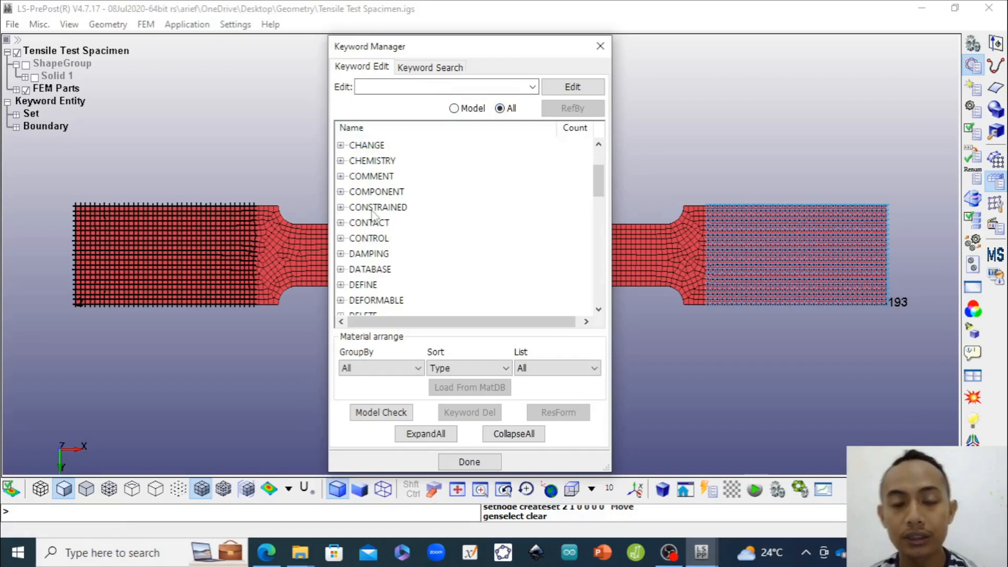
{"action": "left_click", "coordinate": [373, 208]}
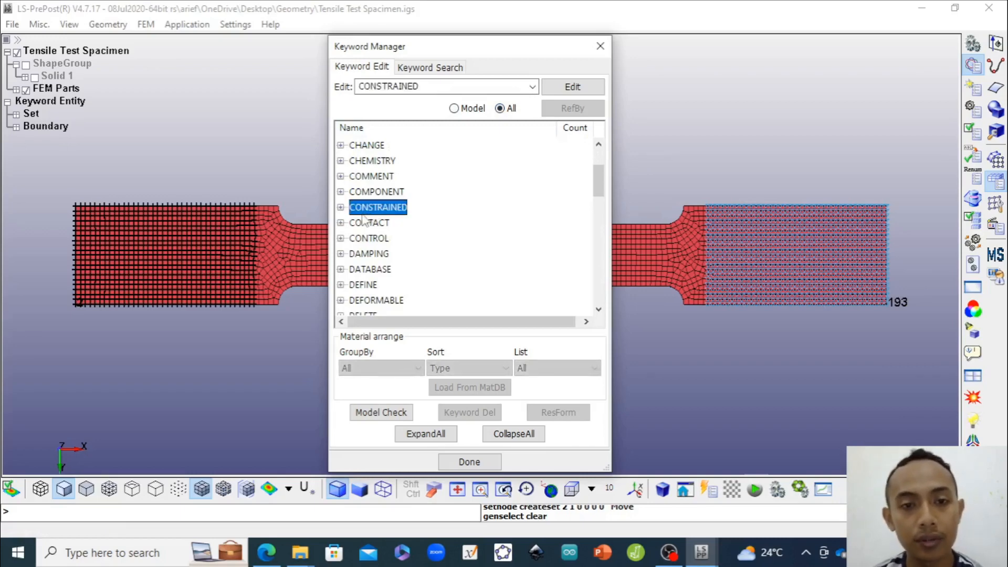
{"action": "scroll", "coordinate": [364, 216], "scroll_direction": "up", "scroll_amount": 2}
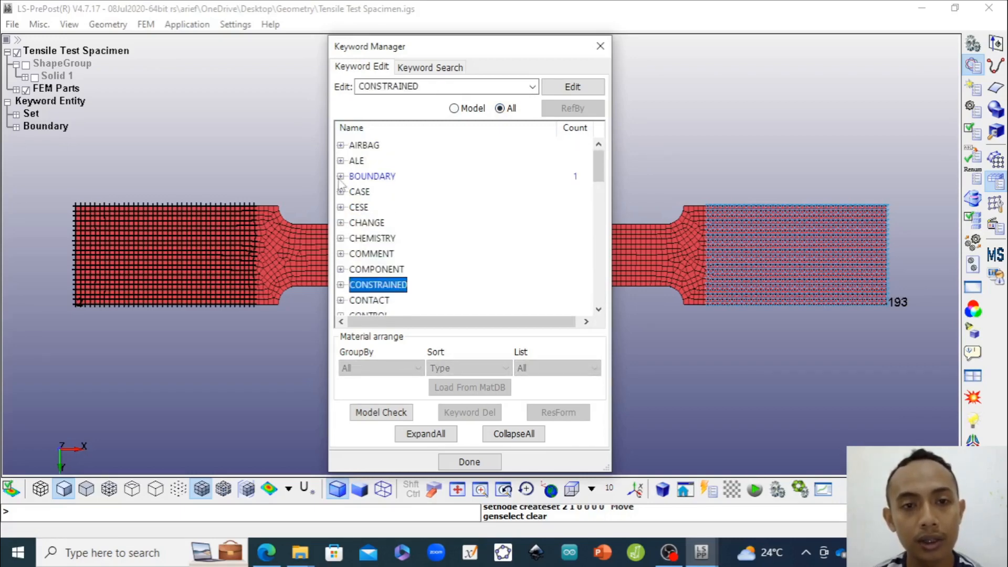
{"action": "left_click", "coordinate": [341, 177]}
{"action": "left_click", "coordinate": [342, 178]}
Start a BOUNDARY PRESCRIBED_MOTION_SET keyword and assign node set 2 (Move) as its NSID
{"action": "scroll", "coordinate": [444, 230], "scroll_direction": "down", "scroll_amount": 6}
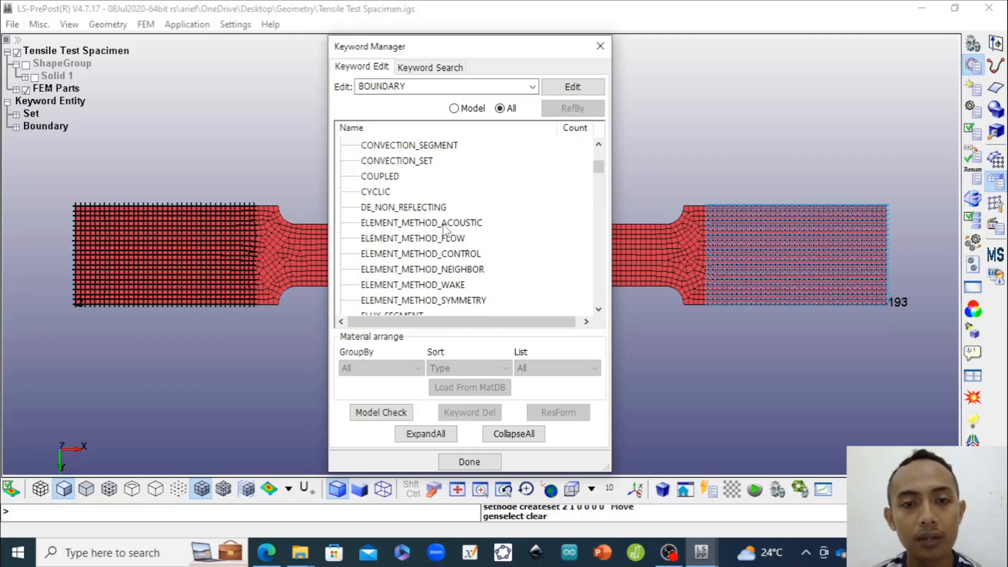
{"action": "scroll", "coordinate": [445, 227], "scroll_direction": "down", "scroll_amount": 3}
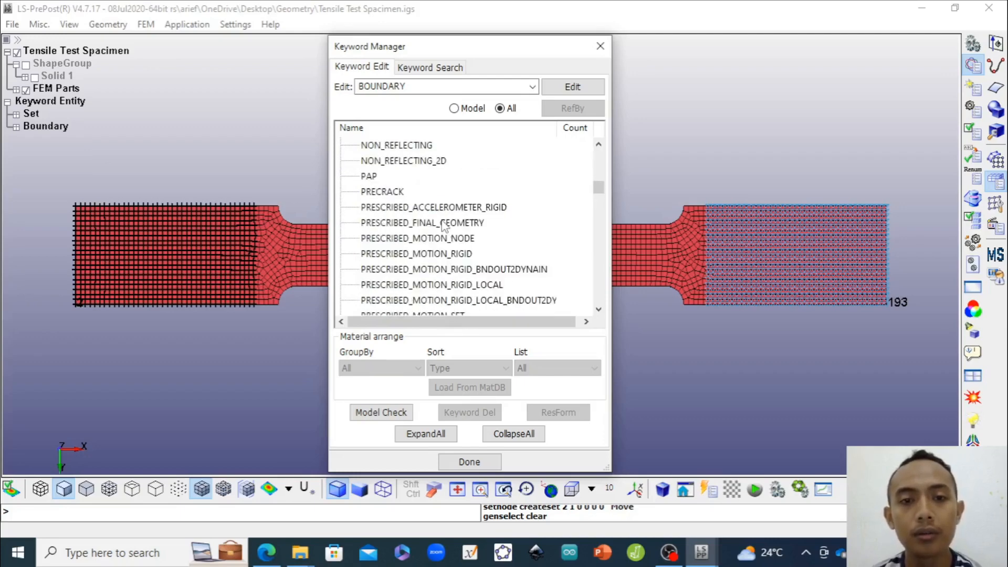
{"action": "scroll", "coordinate": [430, 254], "scroll_direction": "down", "scroll_amount": 1}
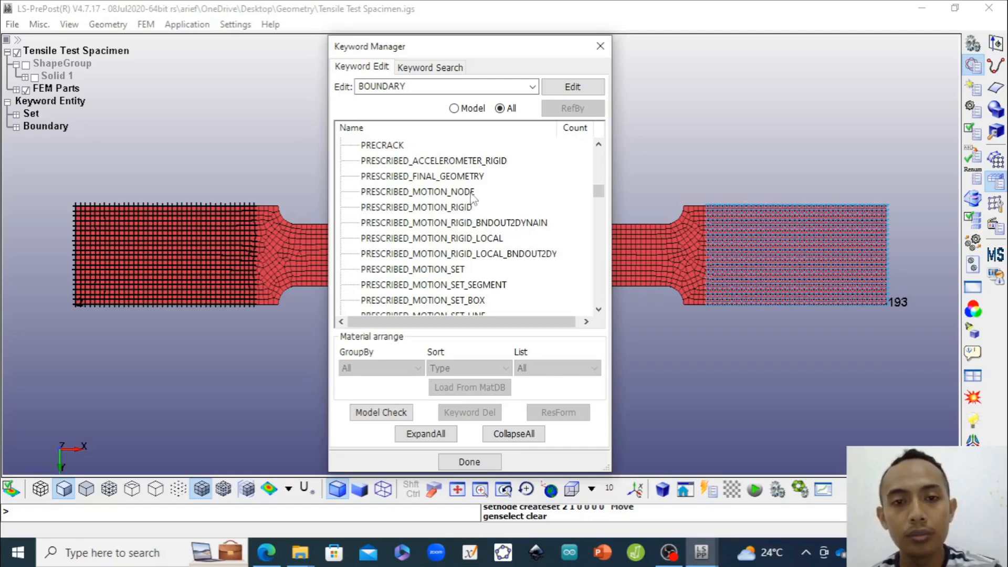
{"action": "left_click", "coordinate": [449, 270]}
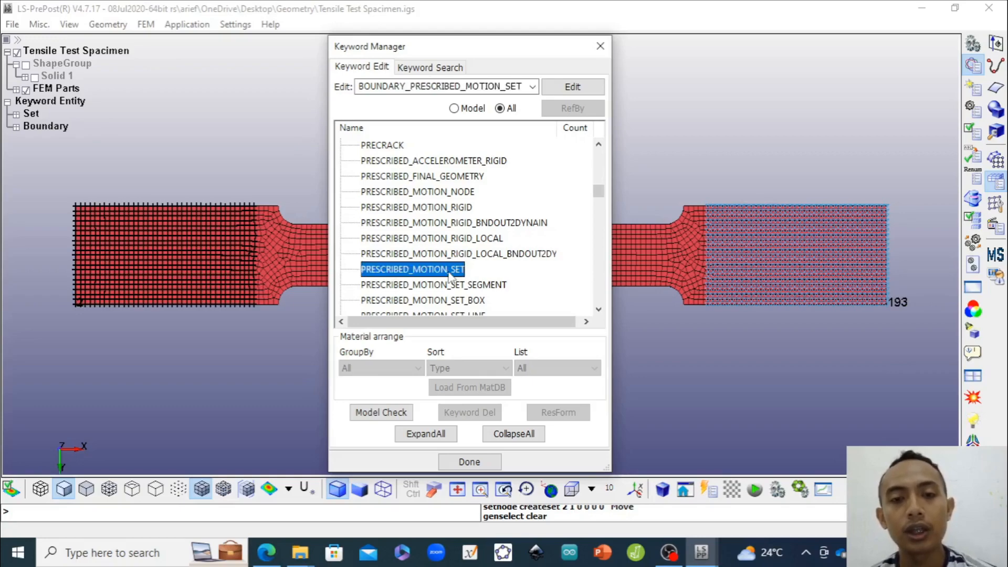
{"action": "double_click", "coordinate": [449, 269]}
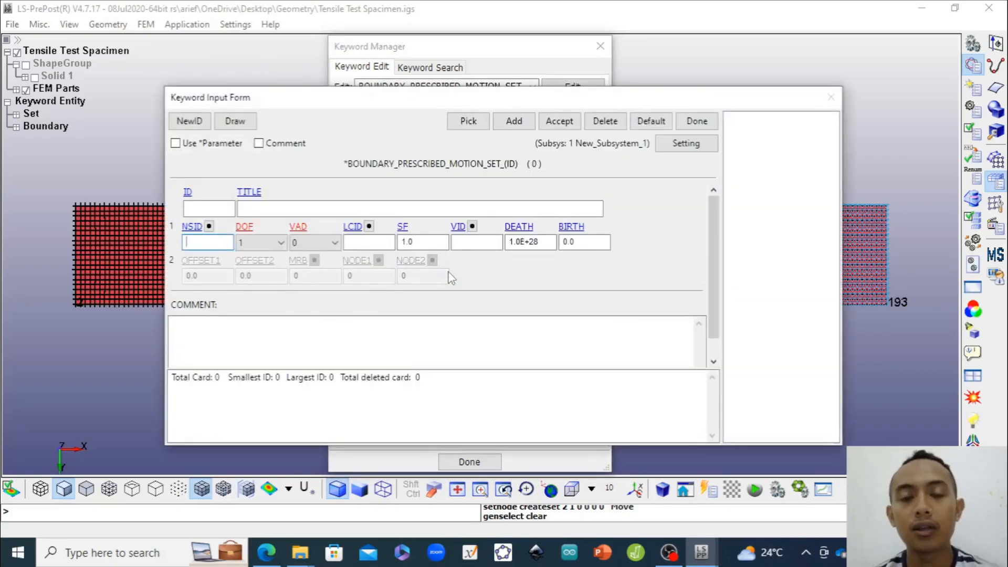
{"action": "left_click", "coordinate": [209, 227]}
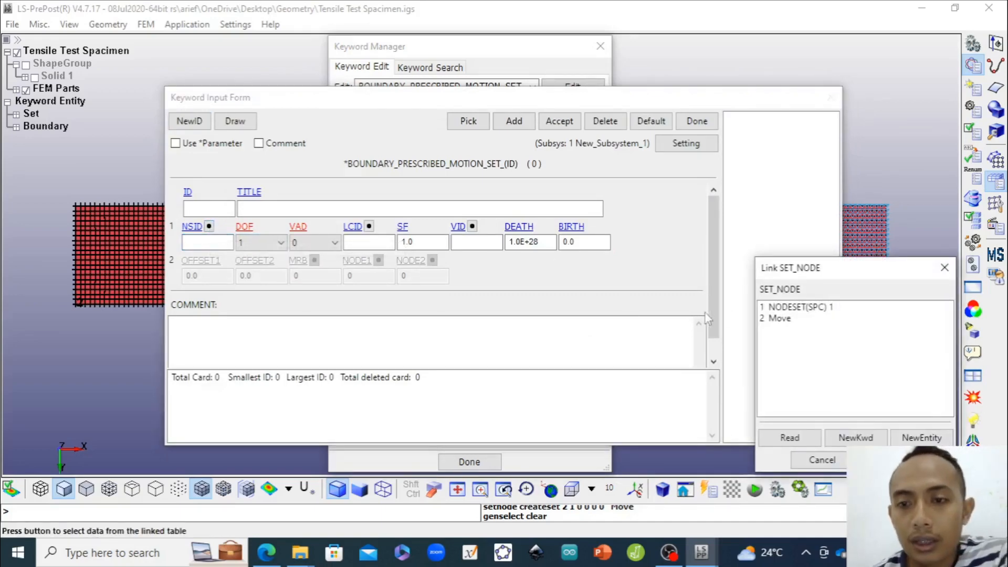
{"action": "left_click", "coordinate": [793, 319]}
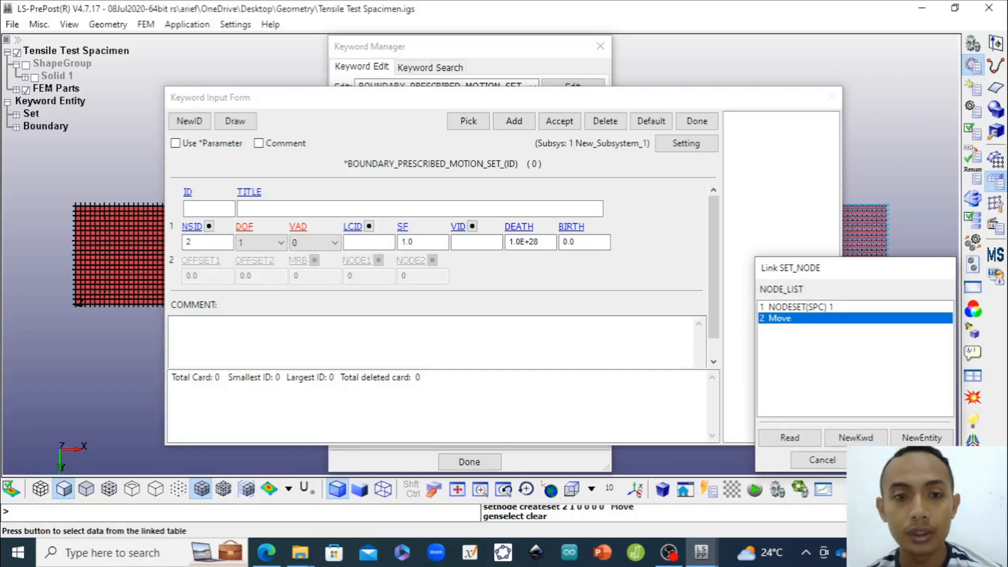
{"action": "left_click", "coordinate": [790, 437]}
Set the prescribed motion's DOF to 1 for x-translation and review the meaning of VAD option 0, velocity
{"action": "left_click", "coordinate": [261, 243]}
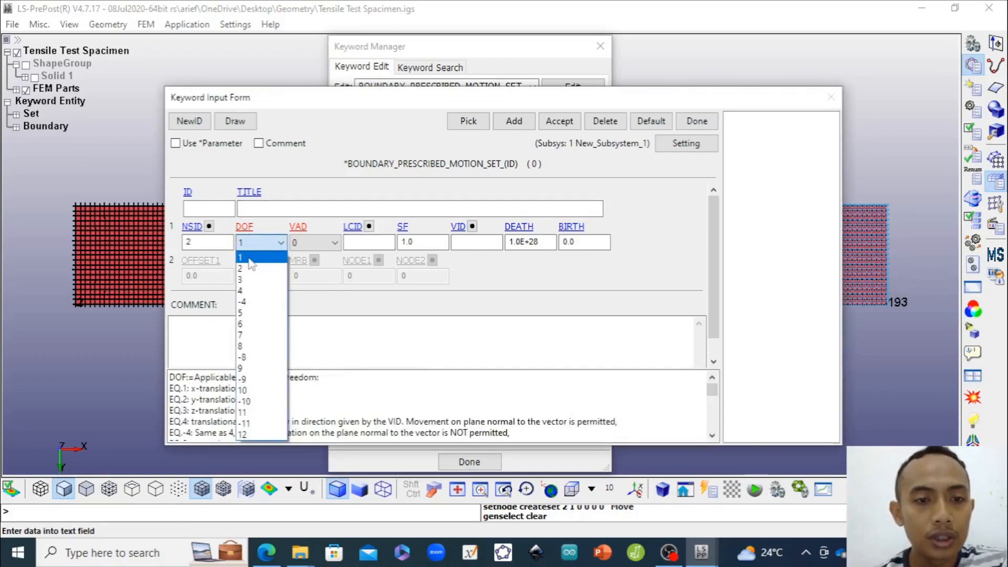
{"action": "left_click", "coordinate": [249, 259]}
{"action": "left_click_drag", "start_coordinate": [192, 388], "coordinate": [265, 391]}
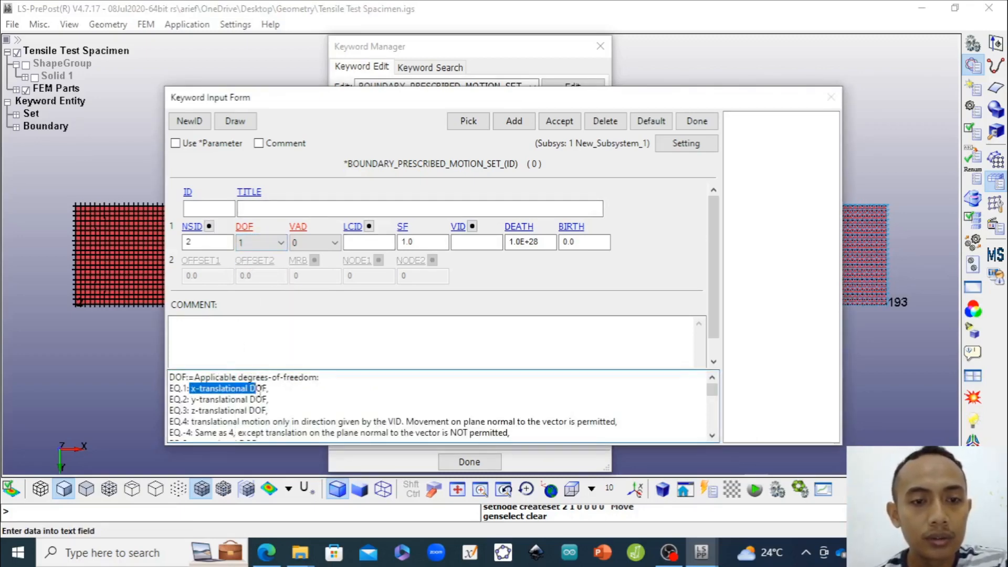
{"action": "mouse_move", "coordinate": [302, 233]}
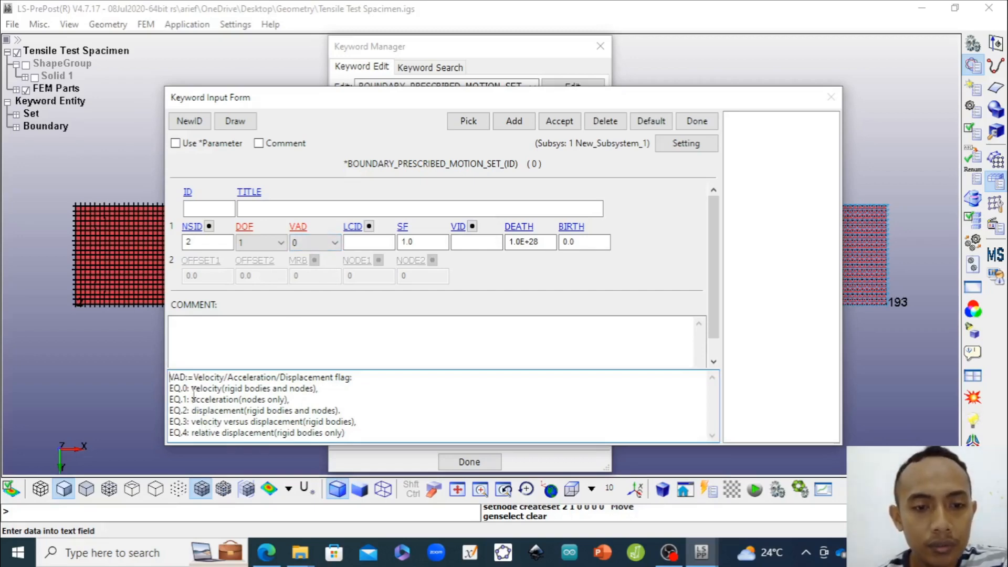
{"action": "left_click_drag", "start_coordinate": [193, 390], "coordinate": [243, 390]}
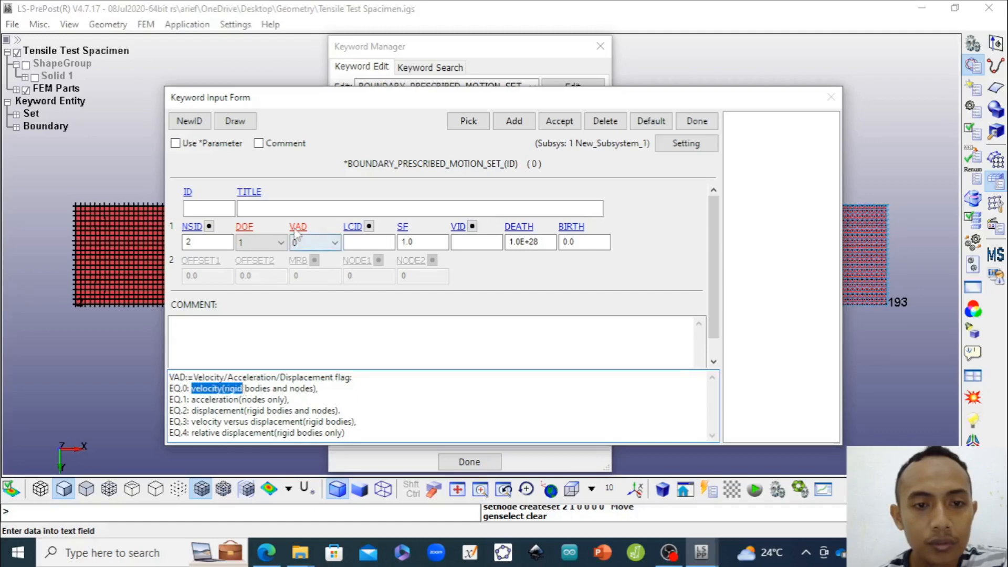
Start a new DEFINE_CURVE keyword from the prescribed motion's load curve ID (LCID)
{"action": "left_click", "coordinate": [372, 242]}
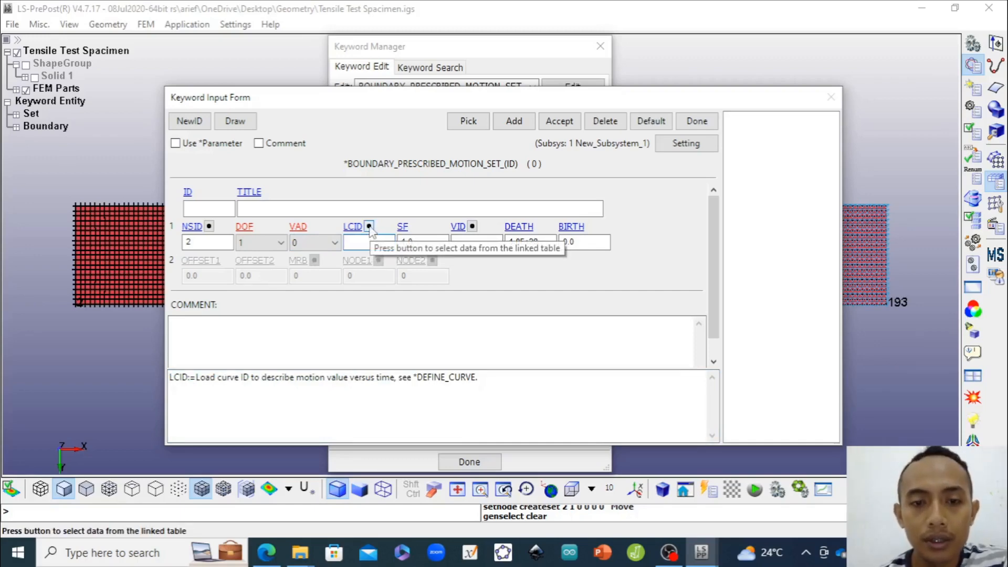
{"action": "left_click", "coordinate": [369, 226]}
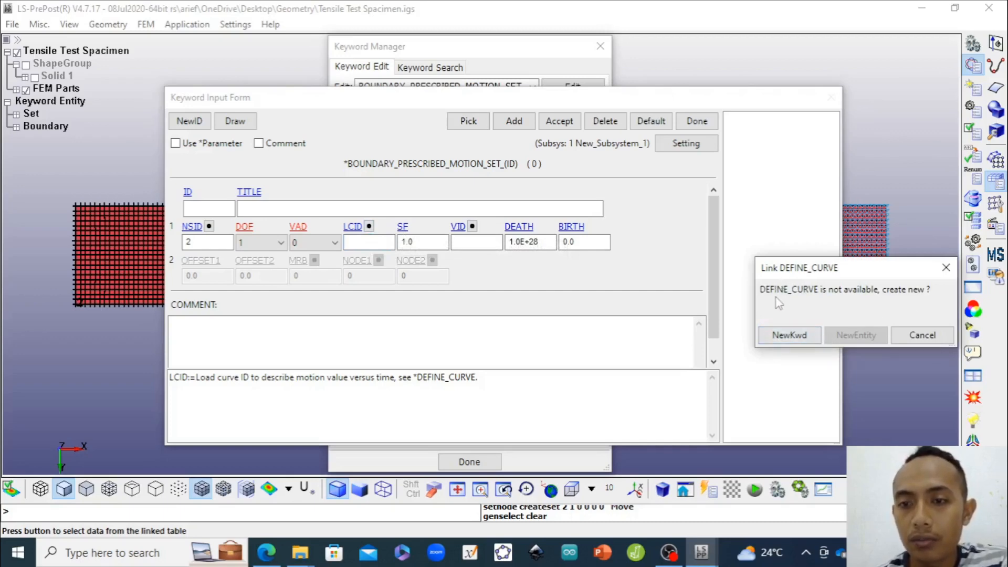
{"action": "left_click", "coordinate": [794, 339]}
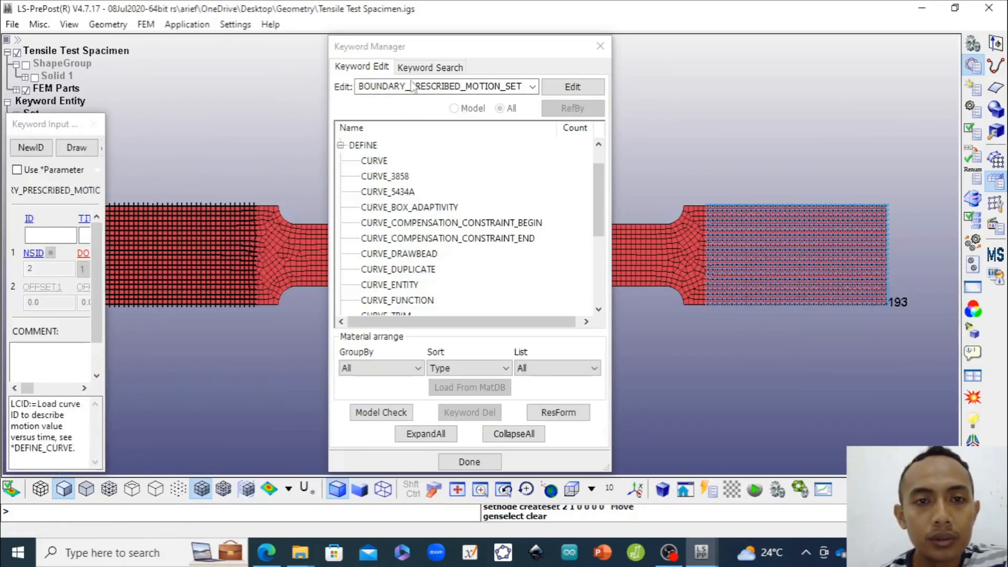
{"action": "left_click", "coordinate": [377, 162]}
{"action": "double_click", "coordinate": [374, 161]}
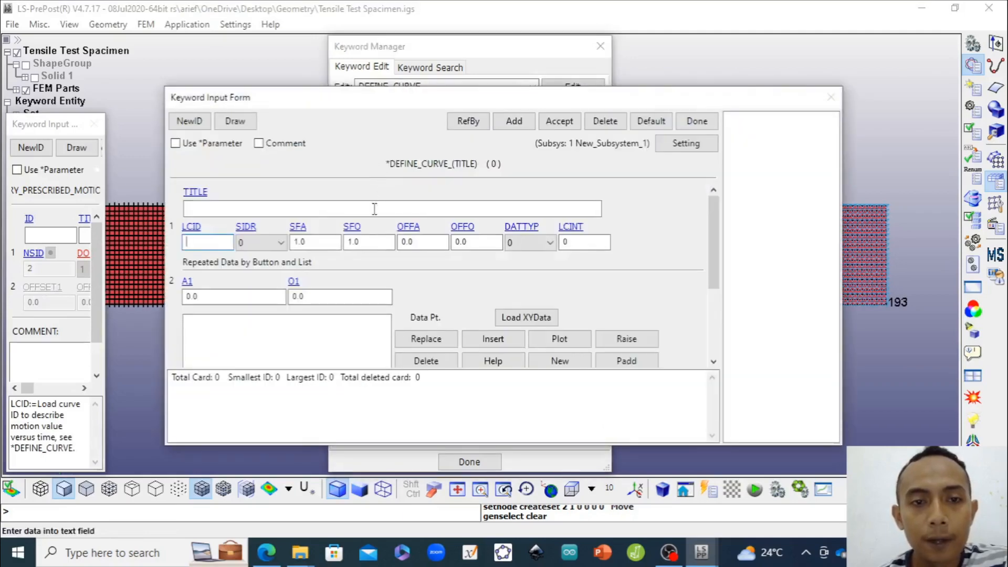
Insert the curve data points (0, 0), (1, 1) and (10, 1) as abscissa and ordinate pairs
{"action": "left_click", "coordinate": [256, 298]}
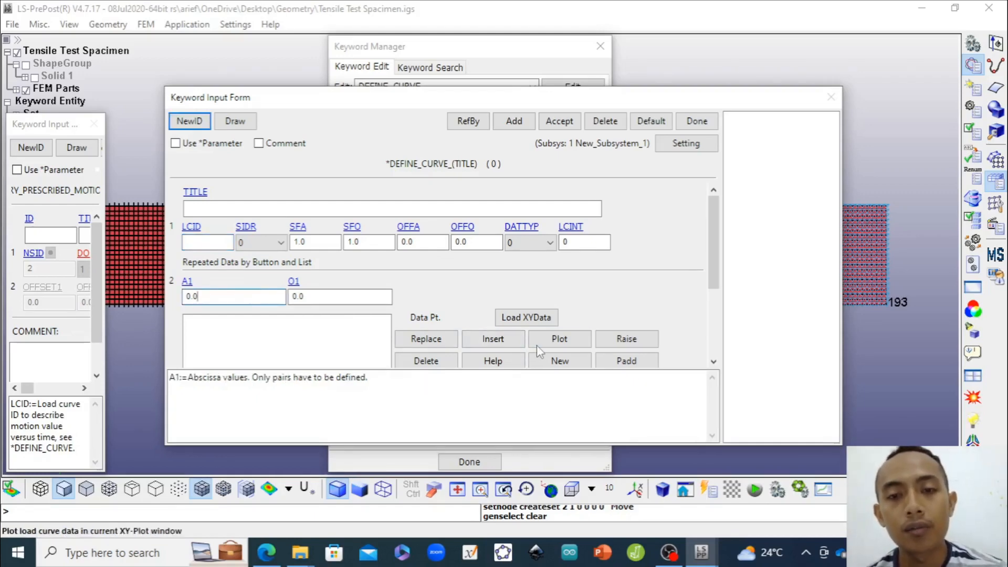
{"action": "left_click", "coordinate": [465, 344]}
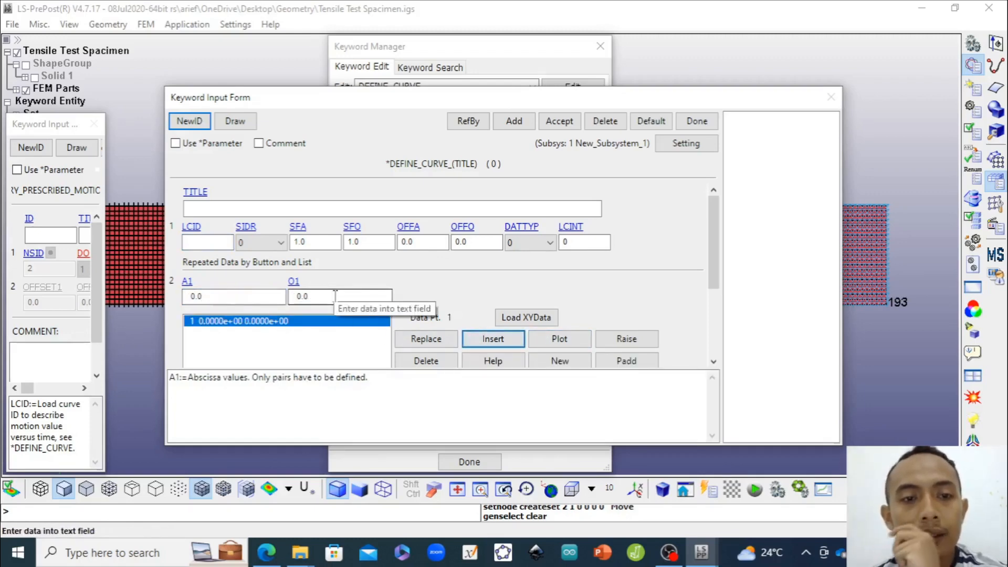
{"action": "double_click", "coordinate": [226, 296]}
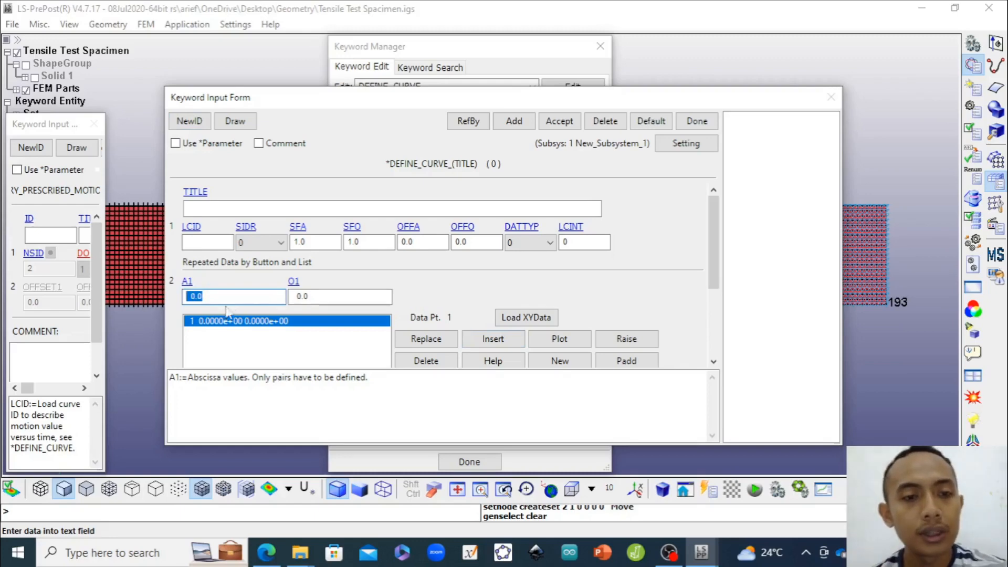
{"action": "type", "text": "1"}
{"action": "key", "text": "Tab"}
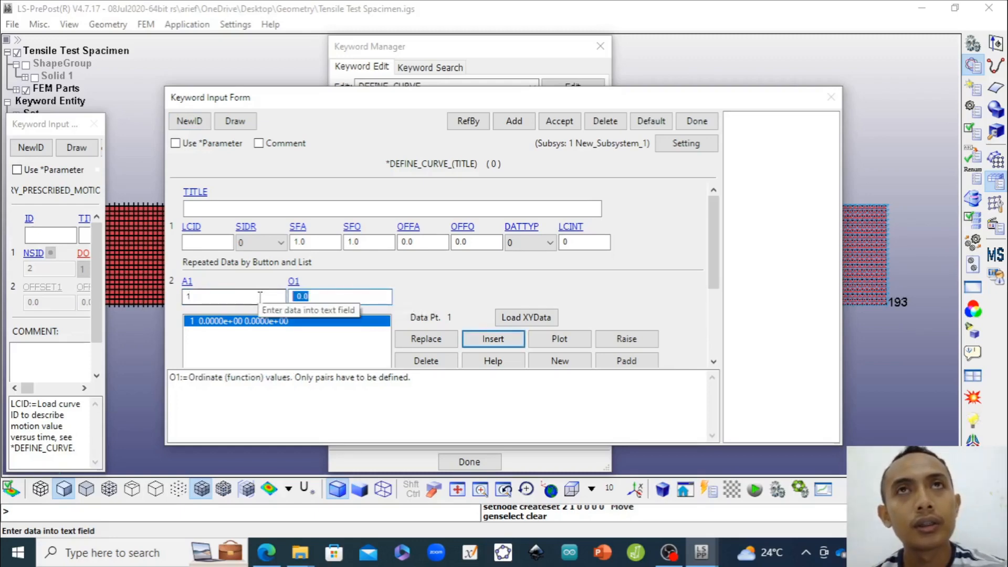
{"action": "type", "text": "1"}
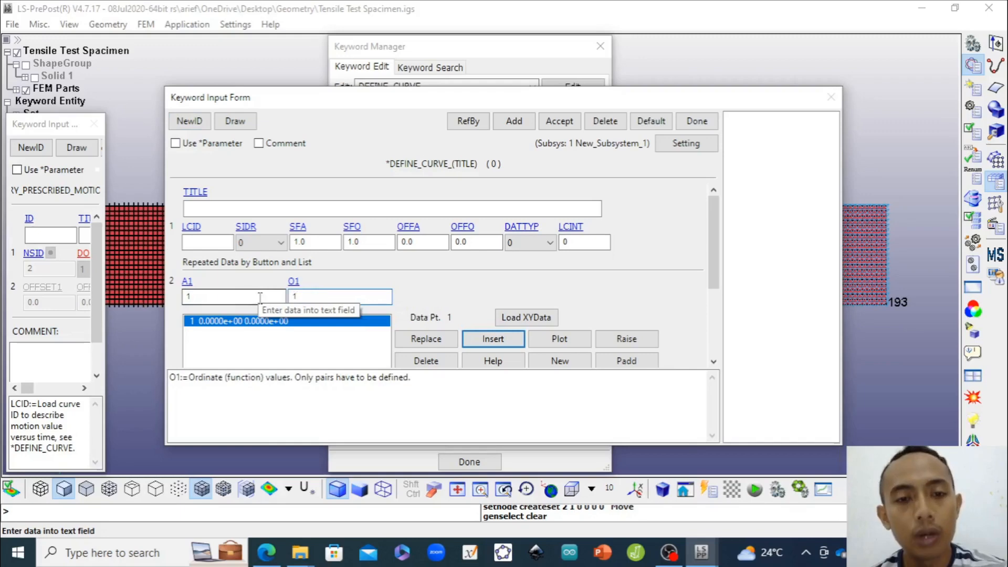
{"action": "left_click", "coordinate": [484, 339]}
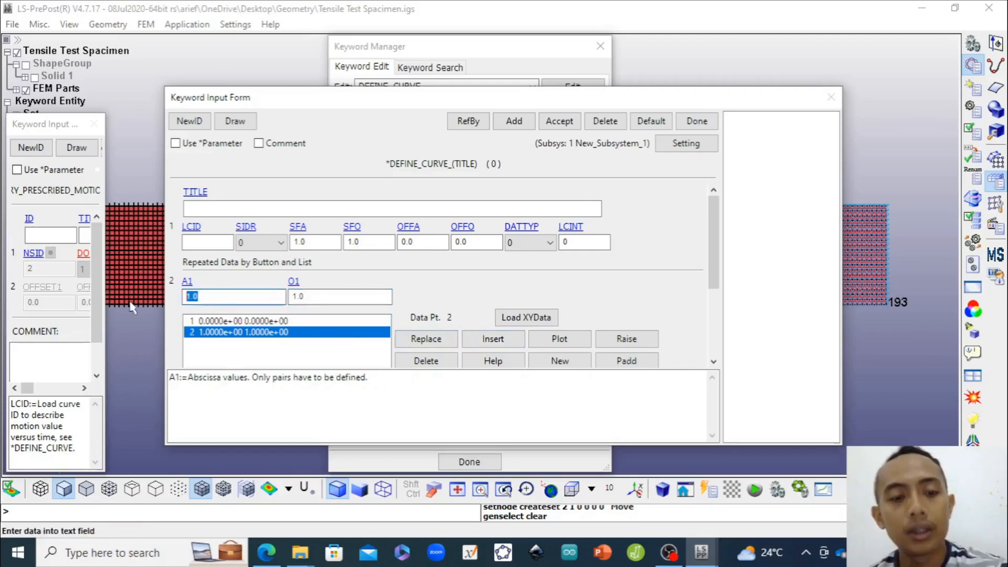
{"action": "type", "text": "1"}
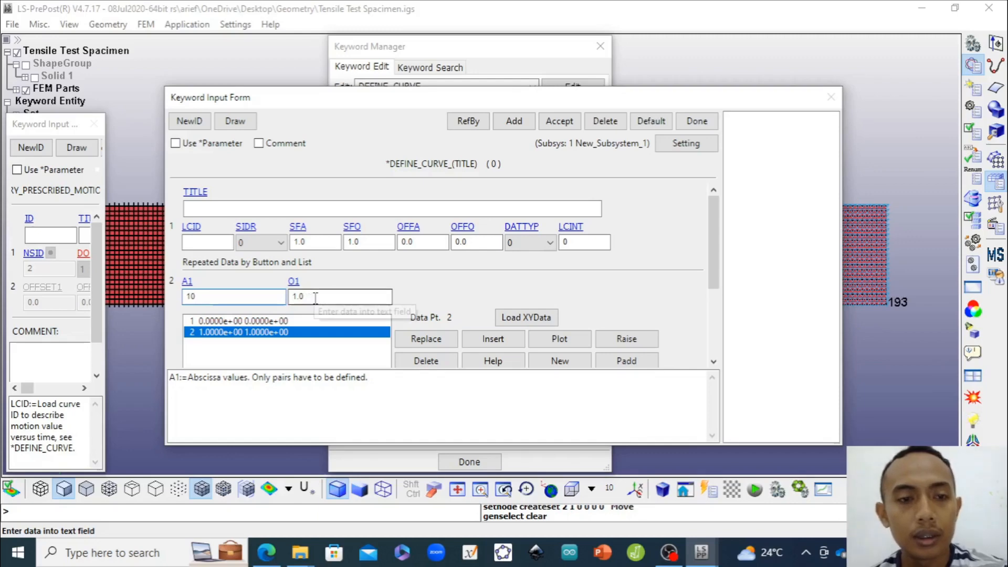
{"action": "key", "text": "Tab"}
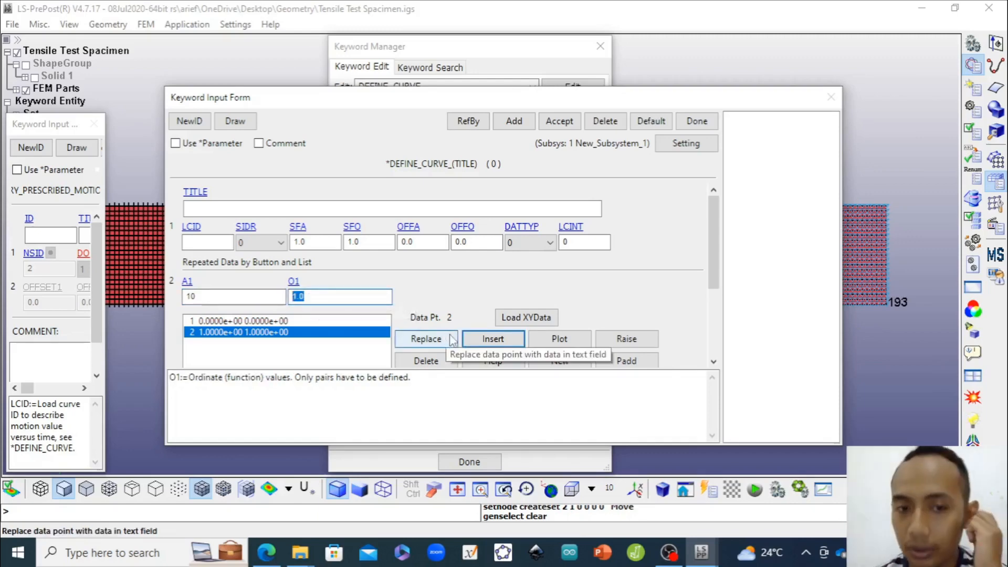
{"action": "left_click", "coordinate": [482, 339]}
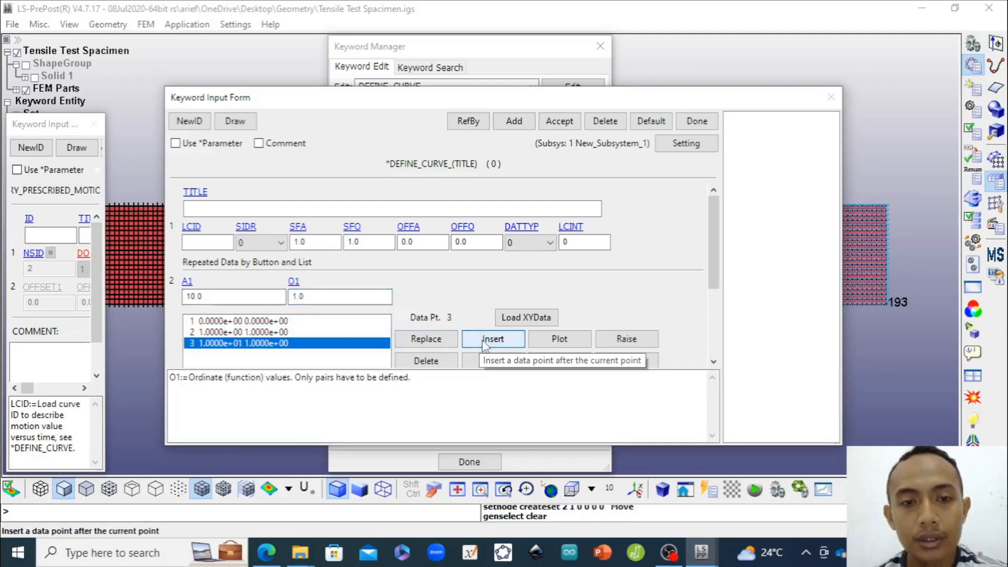
Title the curve "Velocity of tensile machine", accept it and use it as load curve 1 of the prescribed motion
{"action": "left_click", "coordinate": [349, 206]}
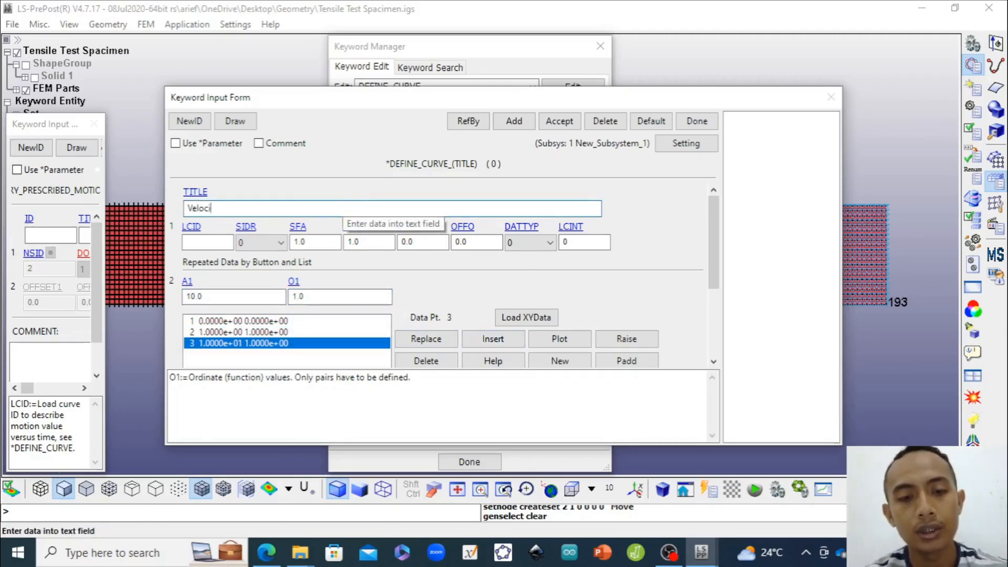
{"action": "type", "text": "Velocity of tens"}
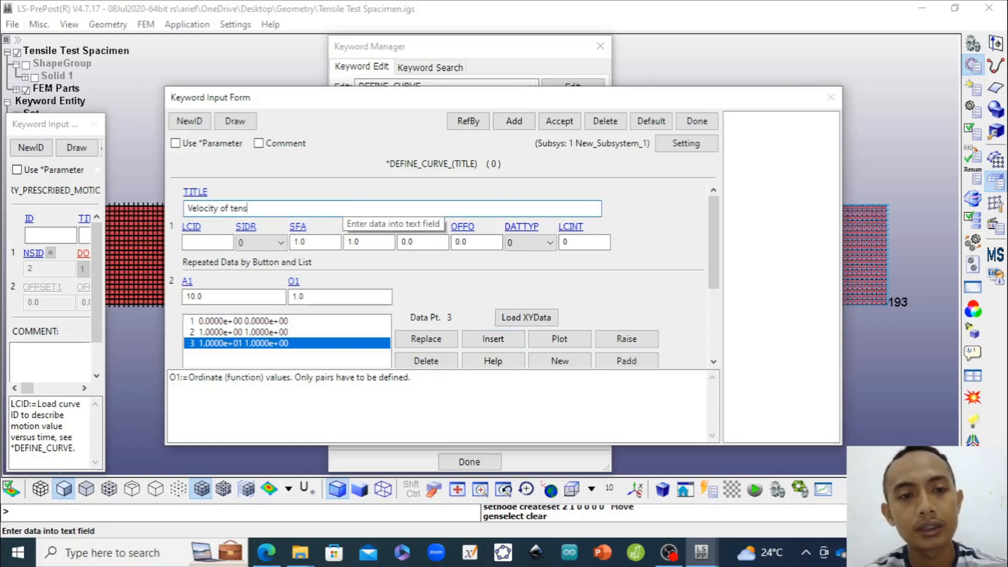
{"action": "type", "text": "ile machine"}
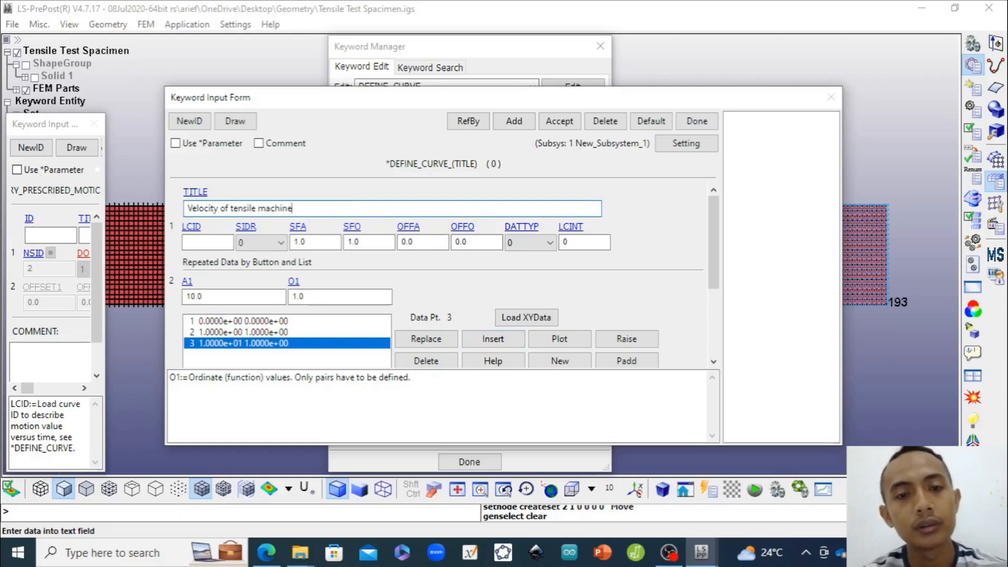
{"action": "left_click", "coordinate": [558, 123]}
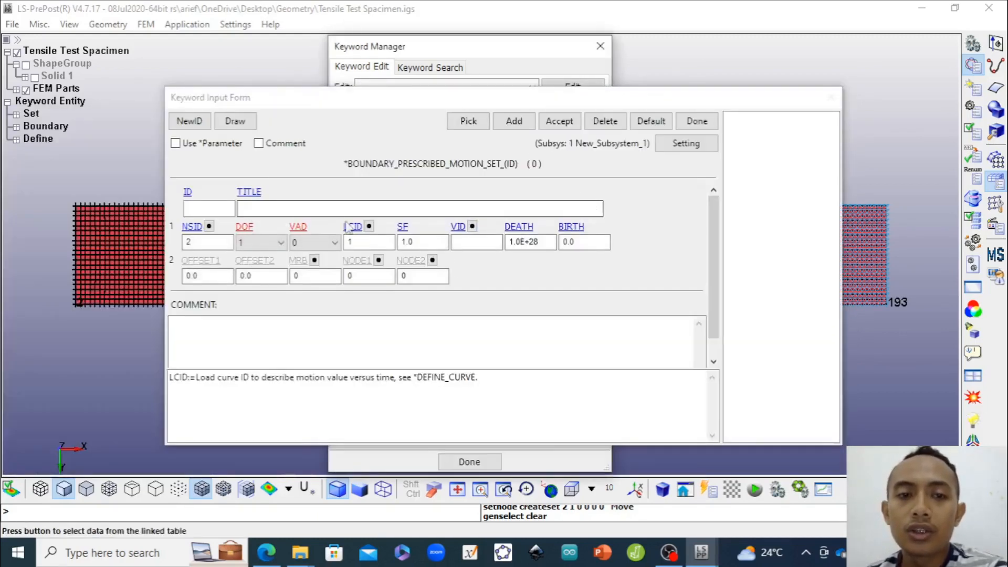
Review the SF, VID, DEATH and BIRTH fields at their defaults, accept the prescribed motion keyword and close its form
{"action": "left_click", "coordinate": [418, 242]}
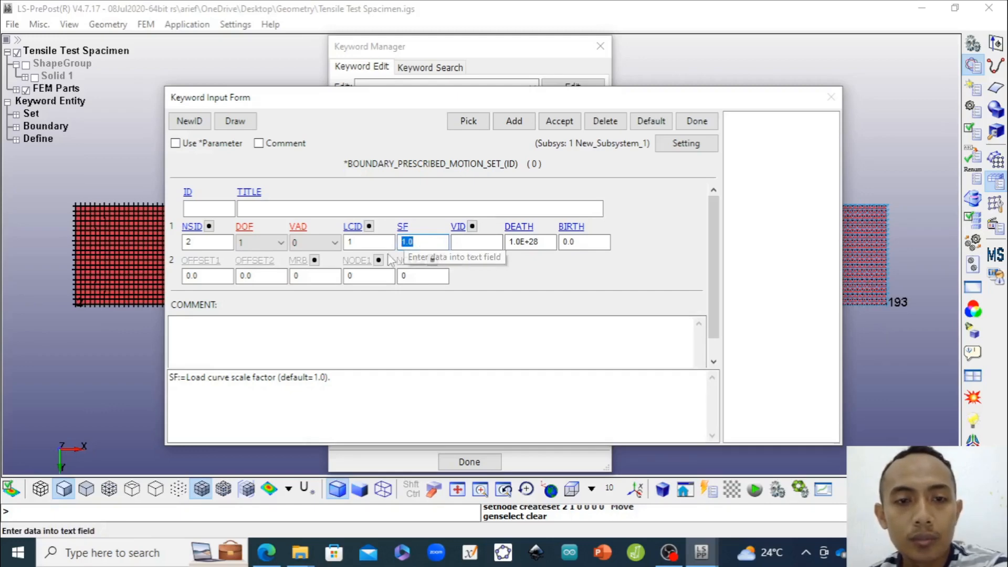
{"action": "double_click", "coordinate": [402, 242]}
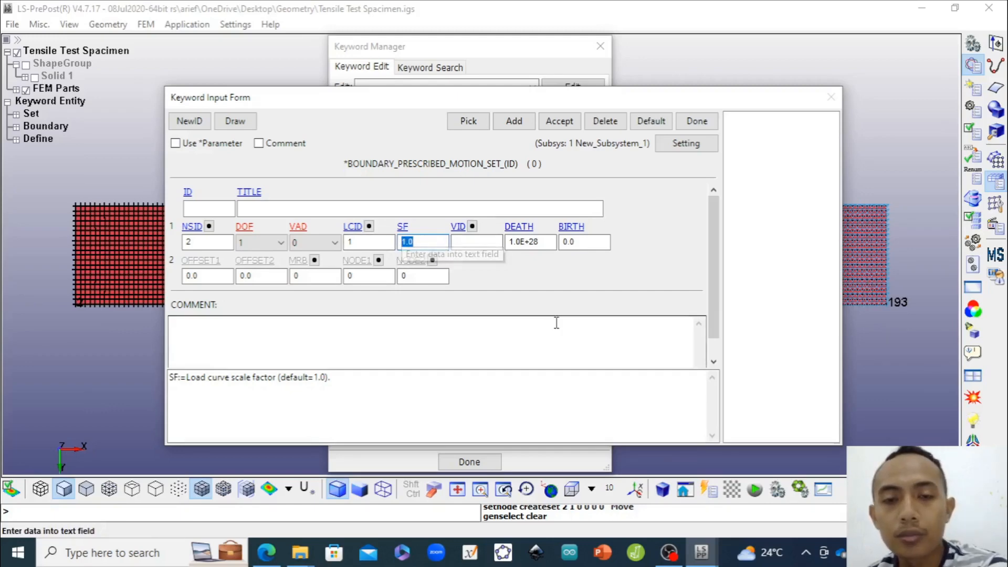
{"action": "left_click", "coordinate": [483, 242]}
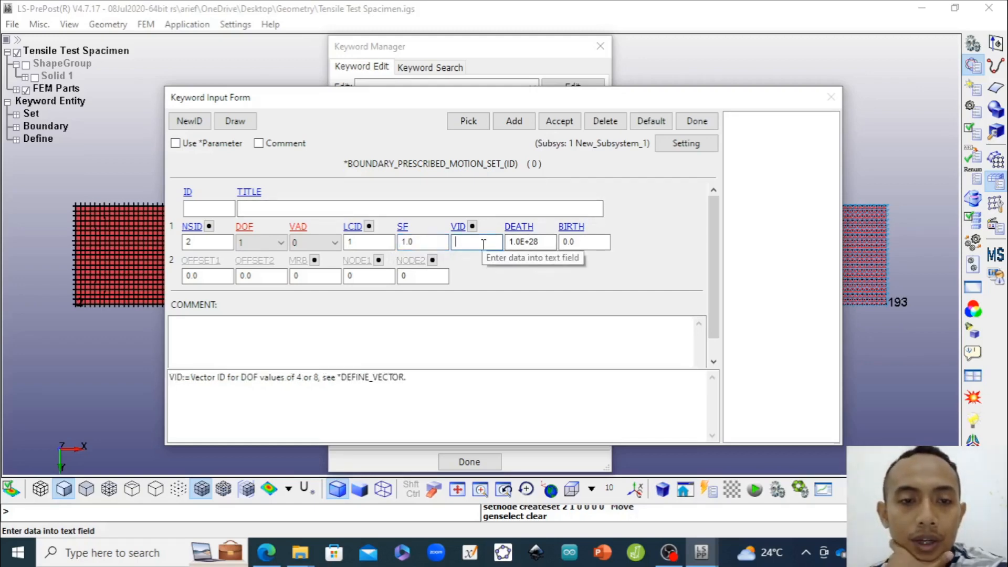
{"action": "left_click", "coordinate": [544, 242]}
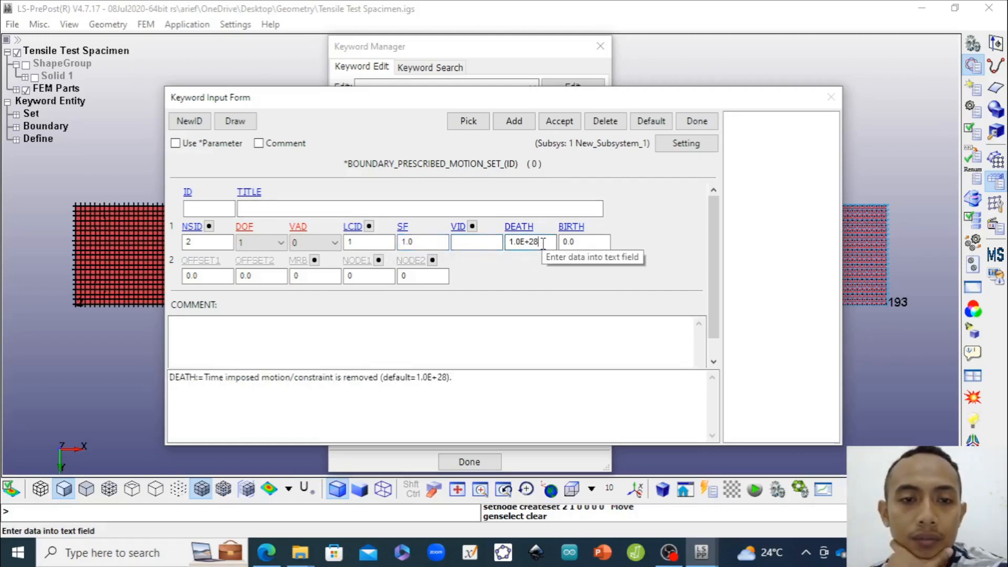
{"action": "left_click", "coordinate": [587, 241]}
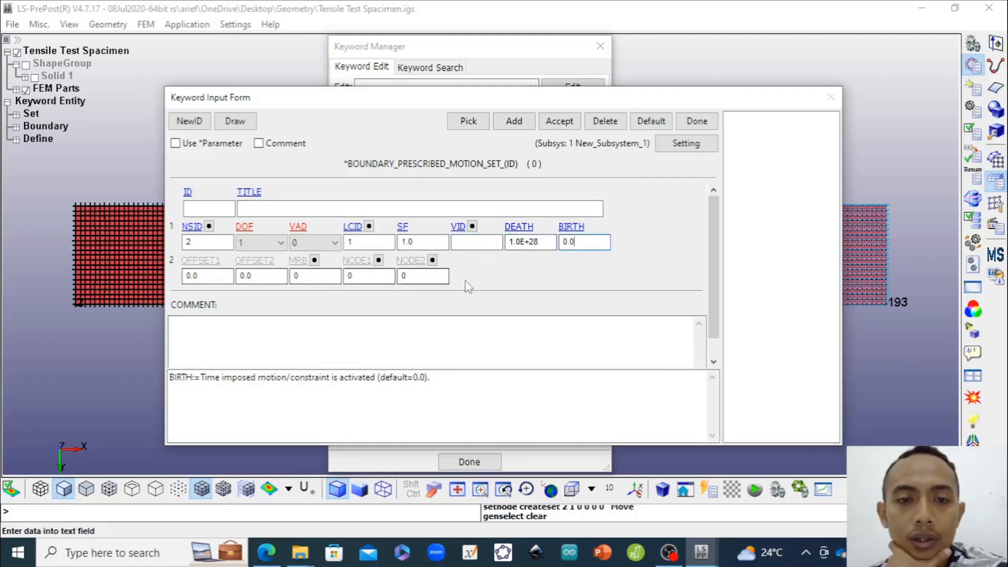
{"action": "left_click", "coordinate": [568, 126]}
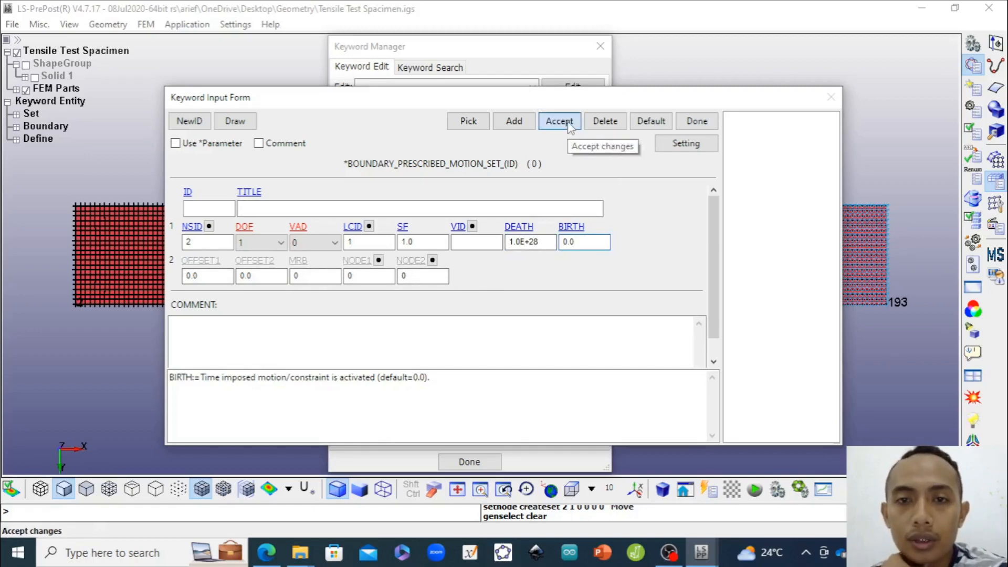
{"action": "left_click", "coordinate": [697, 121]}
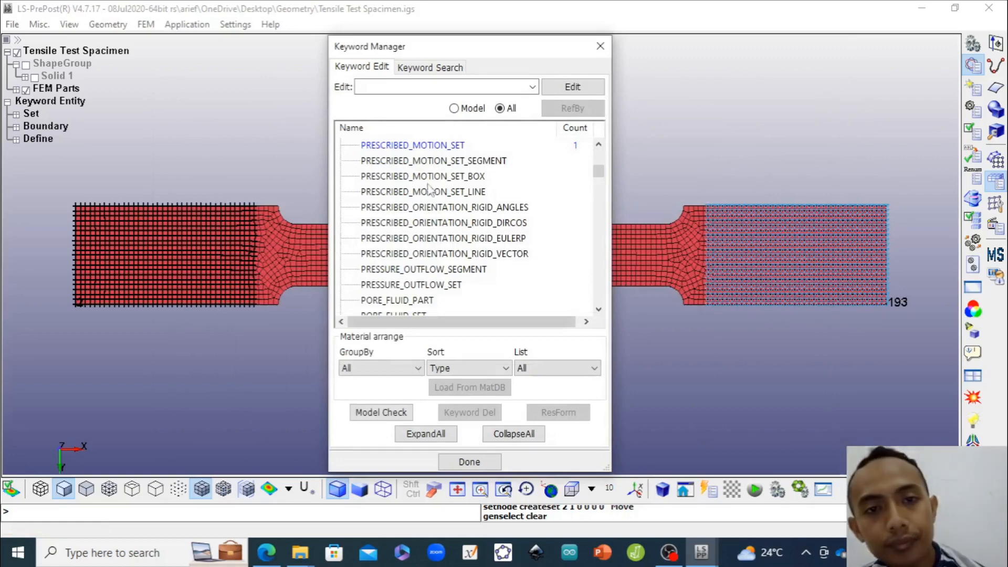
Review the keywords defined in the current model, then return to the full keyword list with the DEFINE group collapsed
{"action": "left_click", "coordinate": [469, 110]}
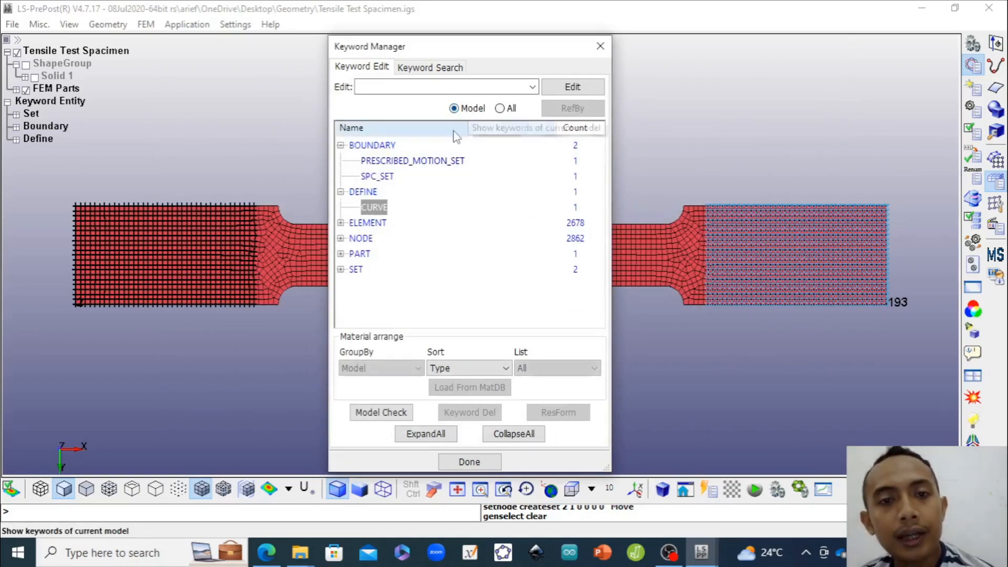
{"action": "left_click", "coordinate": [340, 146]}
{"action": "left_click", "coordinate": [341, 161]}
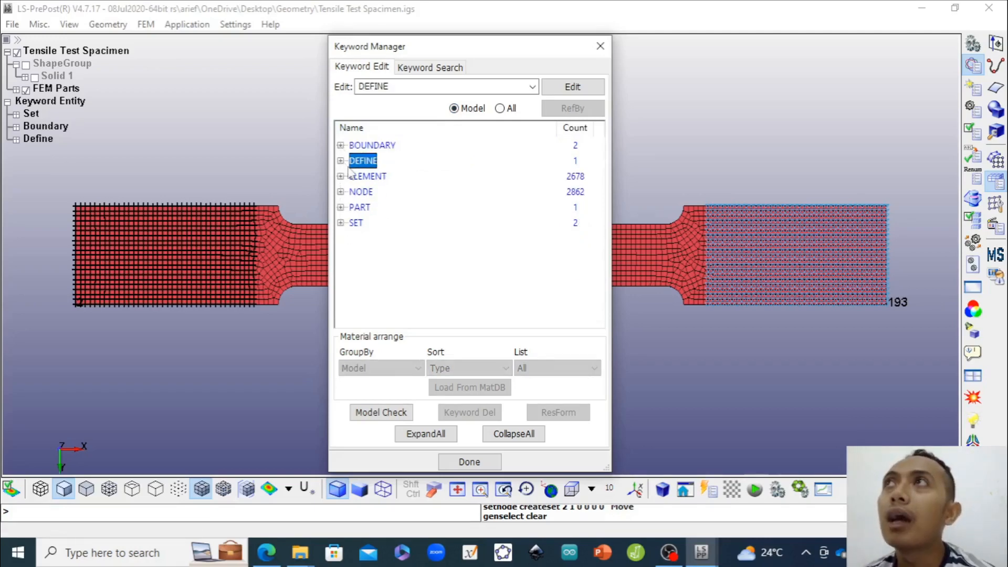
{"action": "left_click", "coordinate": [500, 108]}
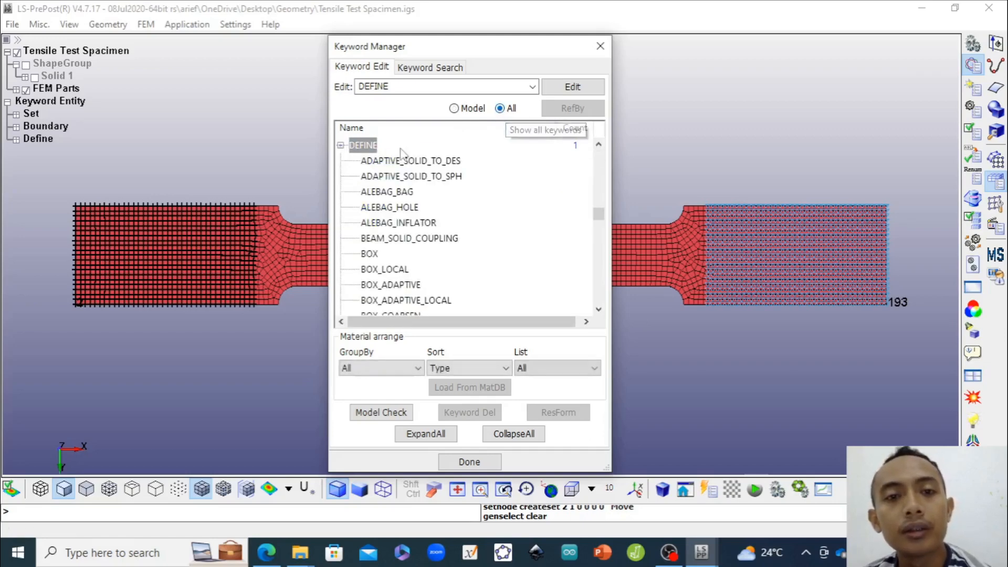
{"action": "left_click", "coordinate": [341, 146]}
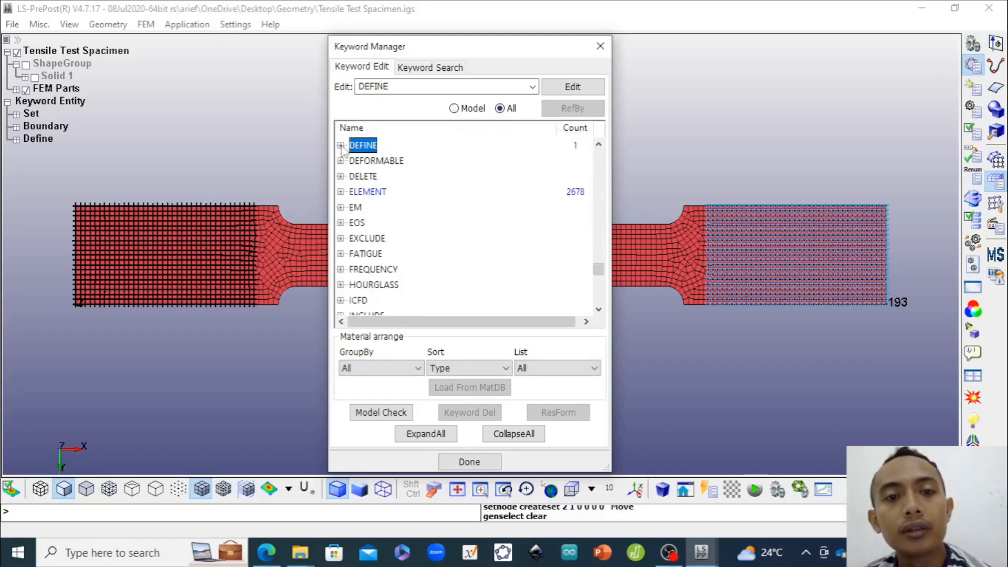
Open a new SECTION_SHELL keyword form from the SECTION group
{"action": "left_click", "coordinate": [368, 239]}
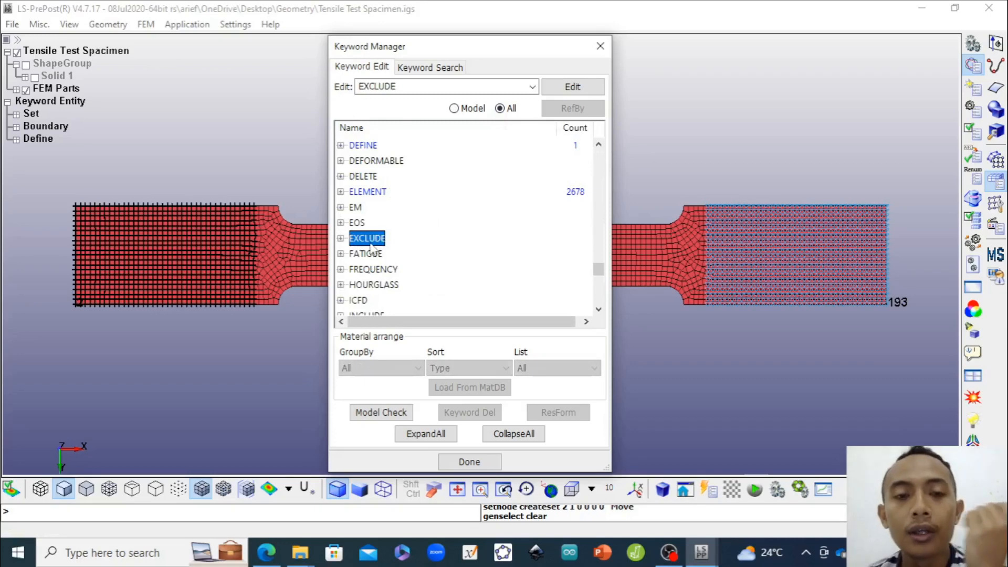
{"action": "scroll", "coordinate": [370, 247], "scroll_direction": "down", "scroll_amount": 4}
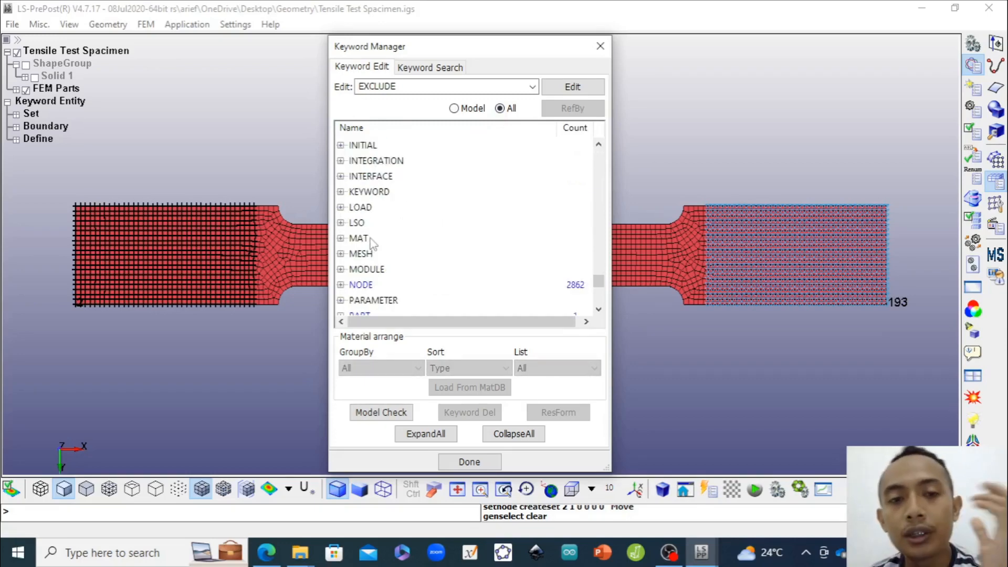
{"action": "scroll", "coordinate": [371, 243], "scroll_direction": "down", "scroll_amount": 3}
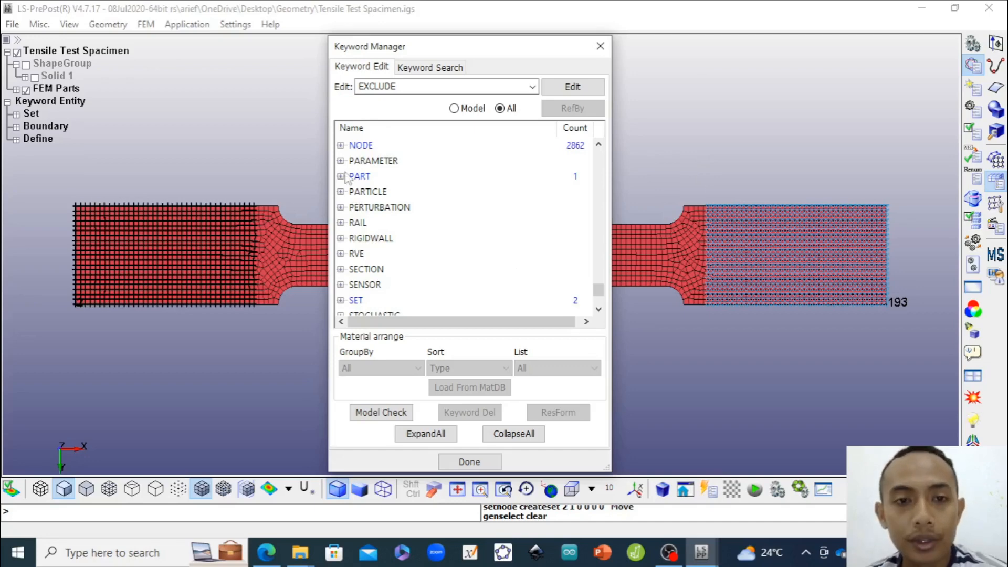
{"action": "scroll", "coordinate": [344, 202], "scroll_direction": "down", "scroll_amount": 1}
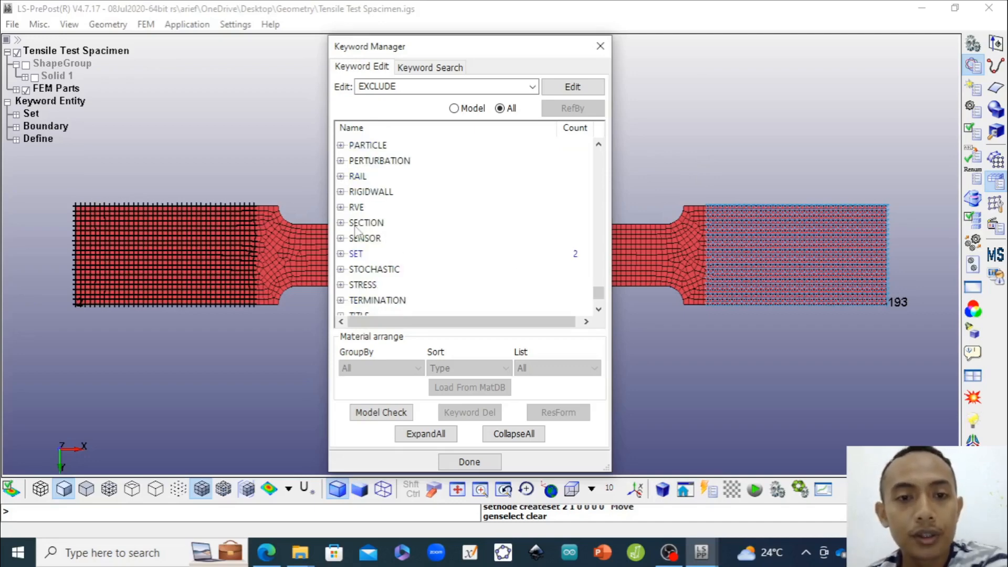
{"action": "left_click", "coordinate": [341, 222]}
{"action": "scroll", "coordinate": [378, 242], "scroll_direction": "down", "scroll_amount": 2}
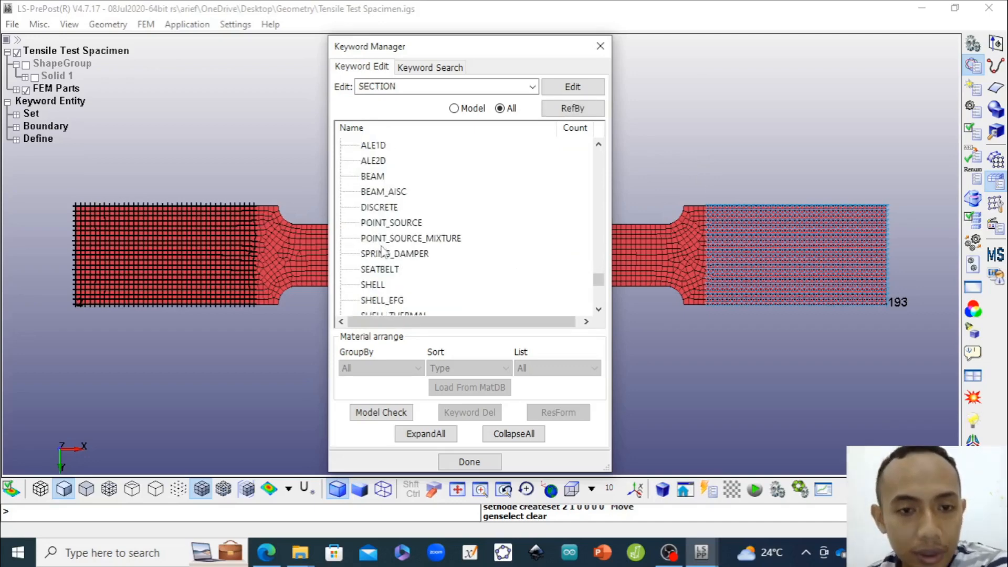
{"action": "scroll", "coordinate": [383, 251], "scroll_direction": "down", "scroll_amount": 1}
{"action": "scroll", "coordinate": [383, 252], "scroll_direction": "down", "scroll_amount": 3}
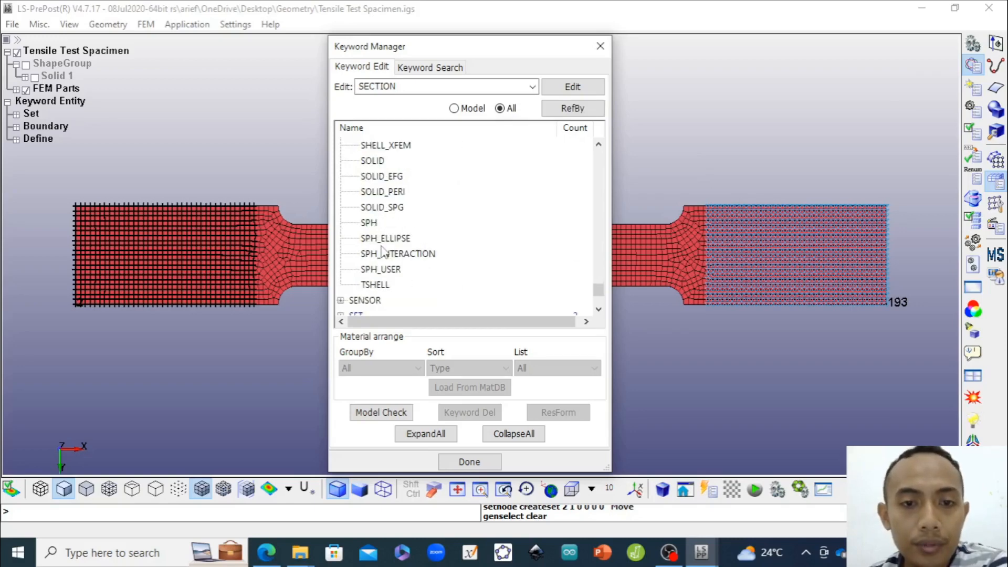
{"action": "scroll", "coordinate": [383, 253], "scroll_direction": "up", "scroll_amount": 3}
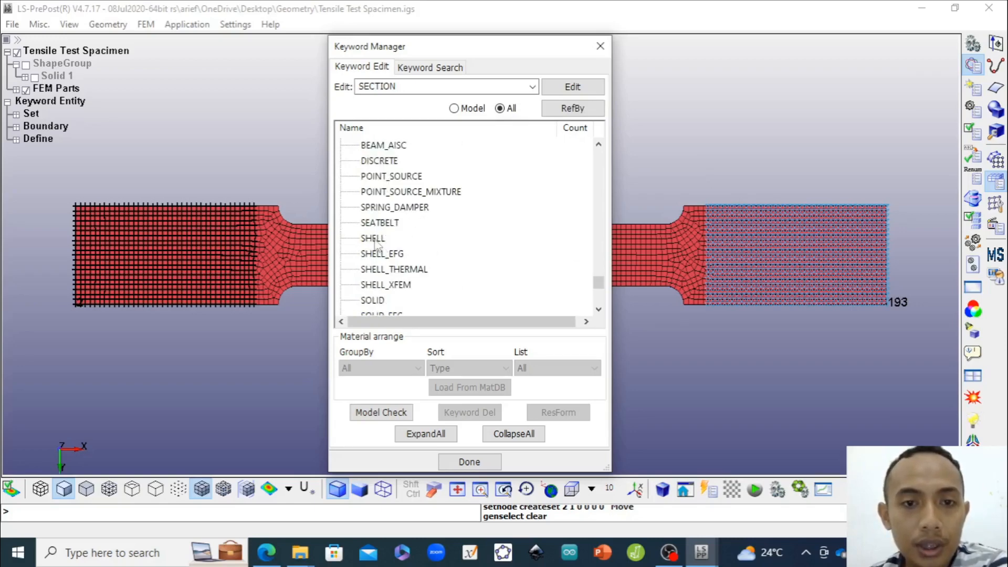
{"action": "scroll", "coordinate": [376, 243], "scroll_direction": "up", "scroll_amount": 2}
{"action": "scroll", "coordinate": [376, 243], "scroll_direction": "down", "scroll_amount": 2}
{"action": "left_click", "coordinate": [374, 239]}
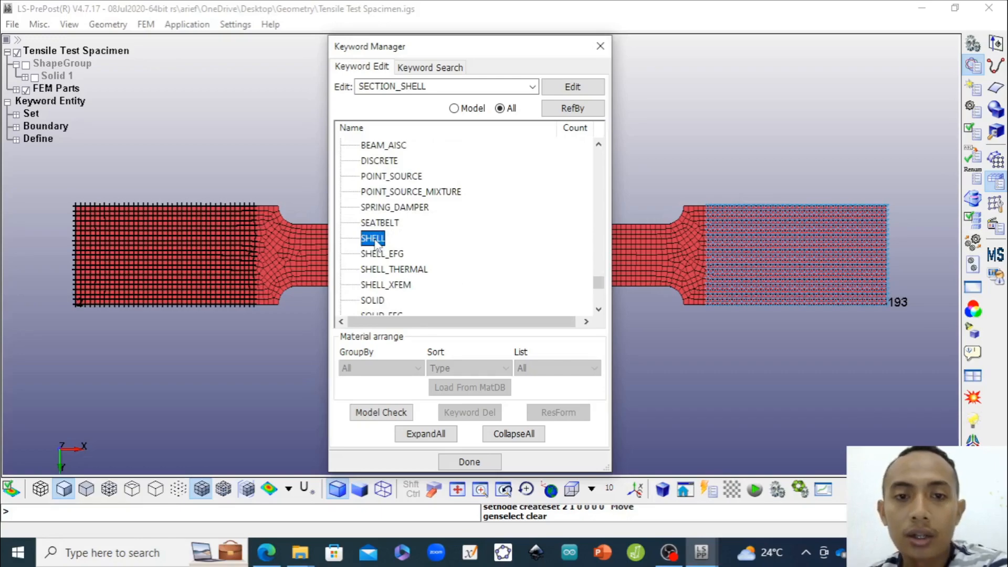
{"action": "double_click", "coordinate": [374, 239]}
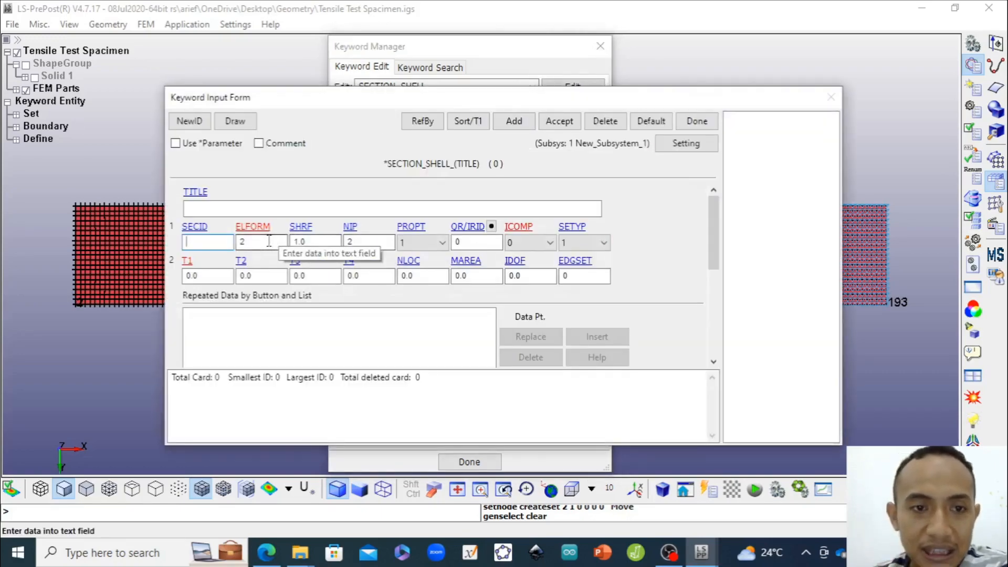
Set the shell section's thickness to 3 at all four nodes (T1 to T4)
{"action": "left_click", "coordinate": [200, 275]}
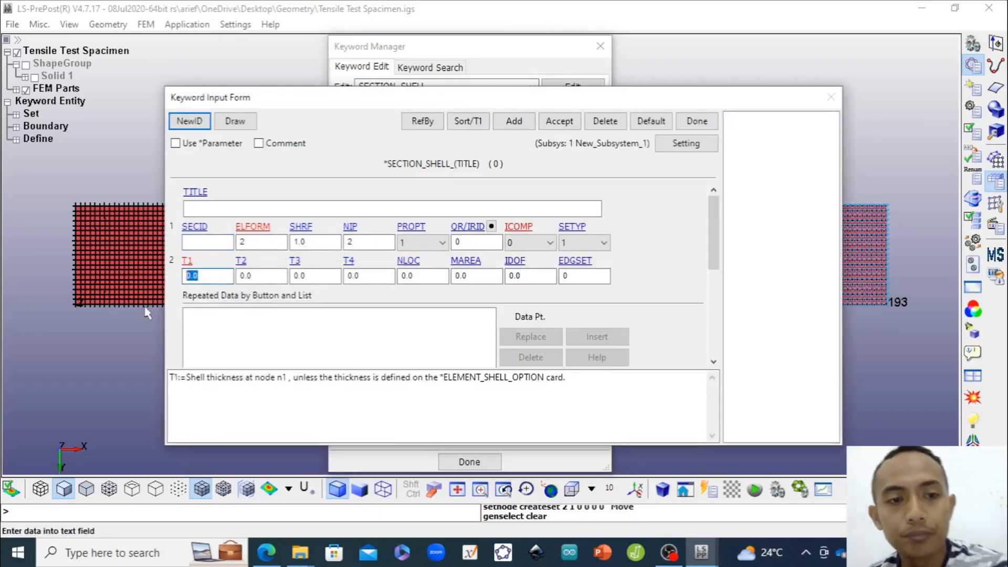
{"action": "type", "text": "3"}
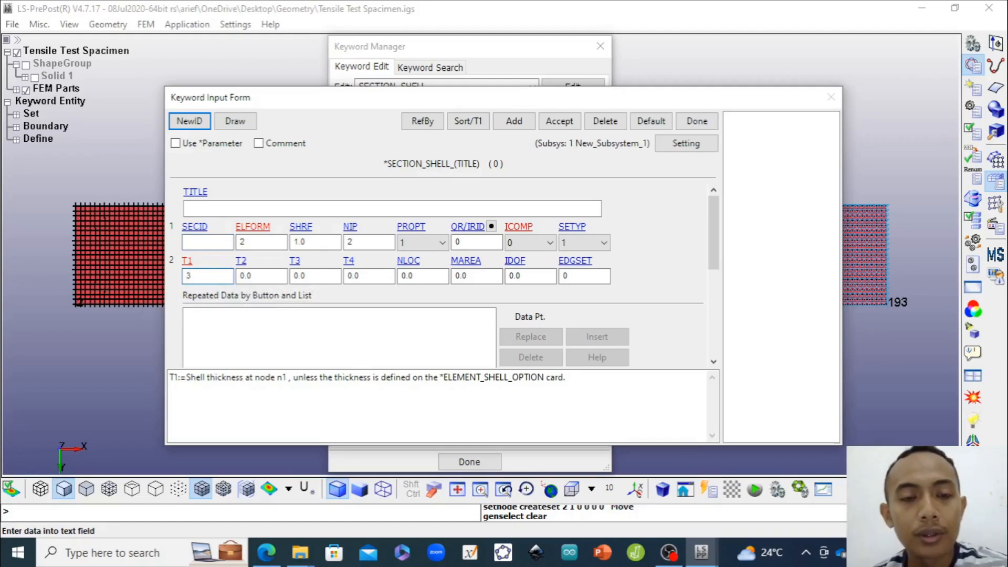
{"action": "left_click", "coordinate": [242, 276]}
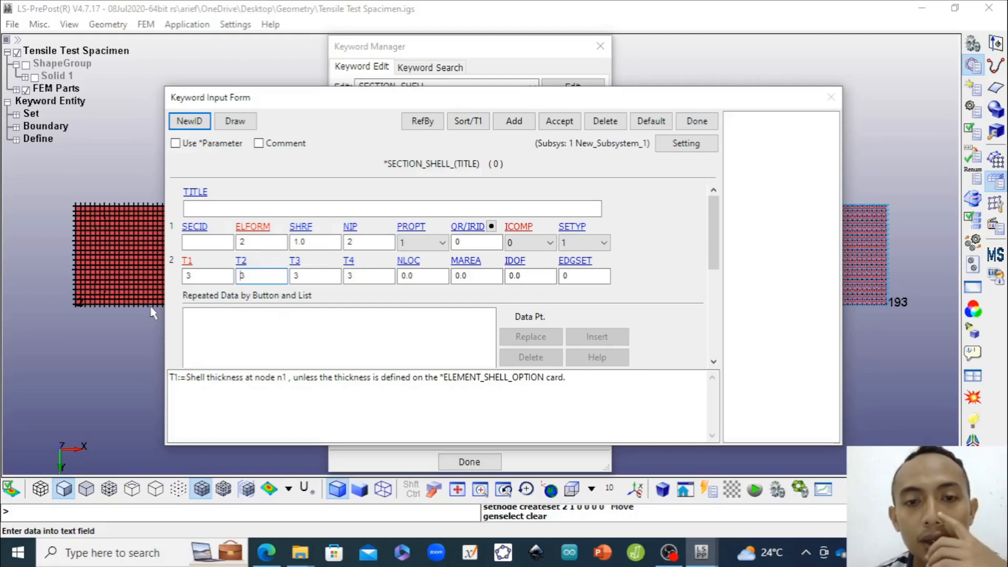
{"action": "key", "text": "shift+Tab"}
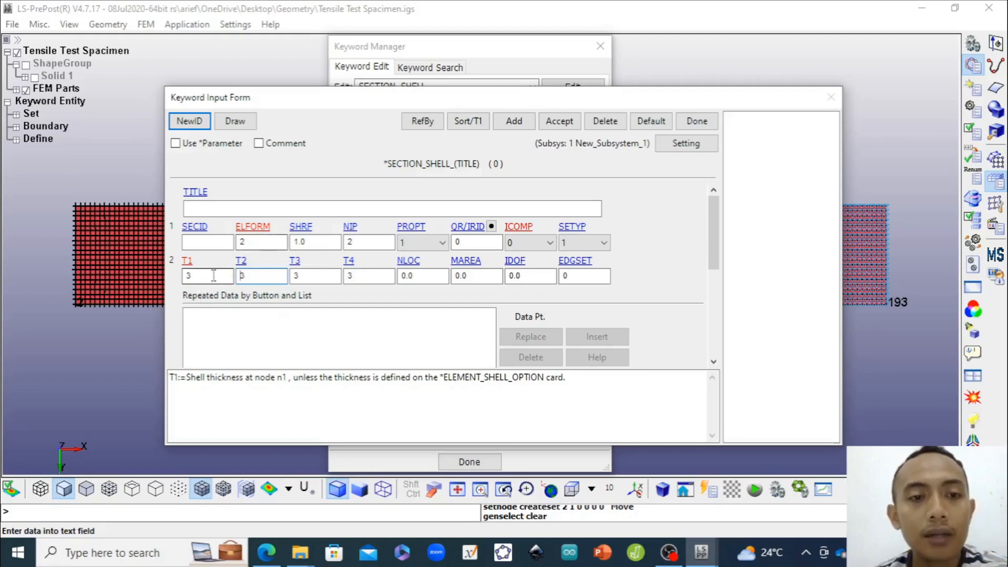
Look through the ELFORM element formulation options and set ELFORM to 16, the fully integrated shell element
{"action": "left_click", "coordinate": [258, 239]}
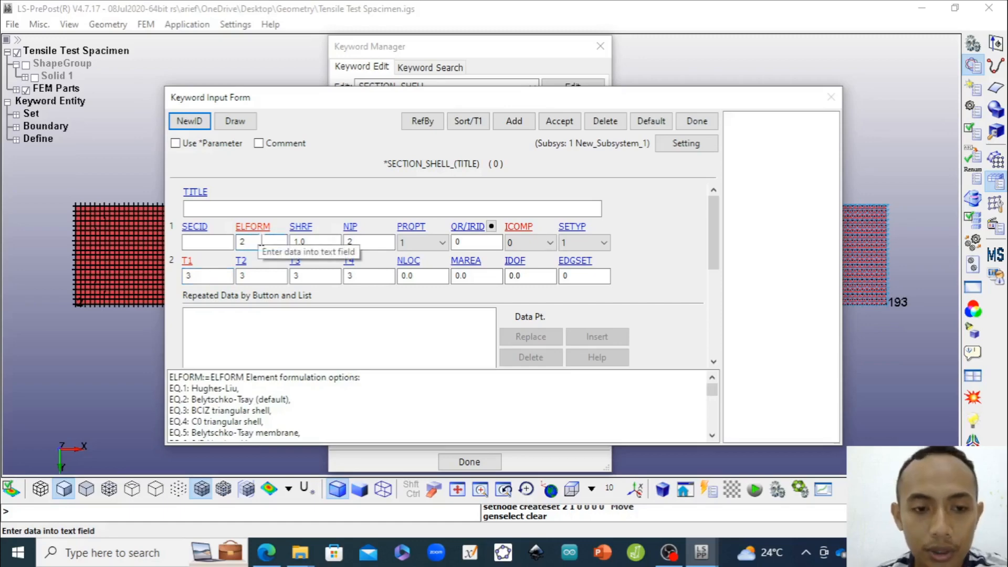
{"action": "left_click", "coordinate": [287, 387]}
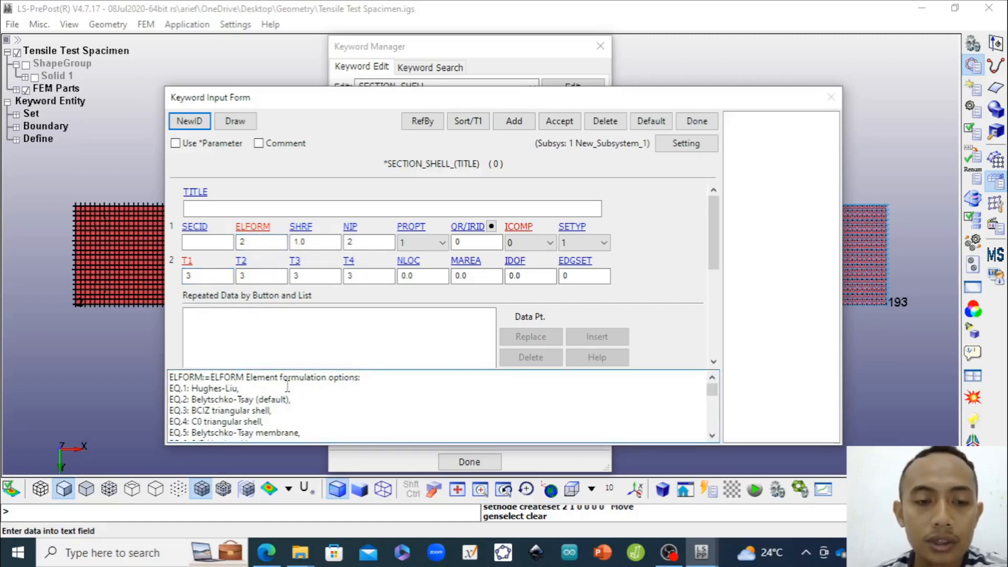
{"action": "scroll", "coordinate": [287, 387], "scroll_direction": "down", "scroll_amount": 4}
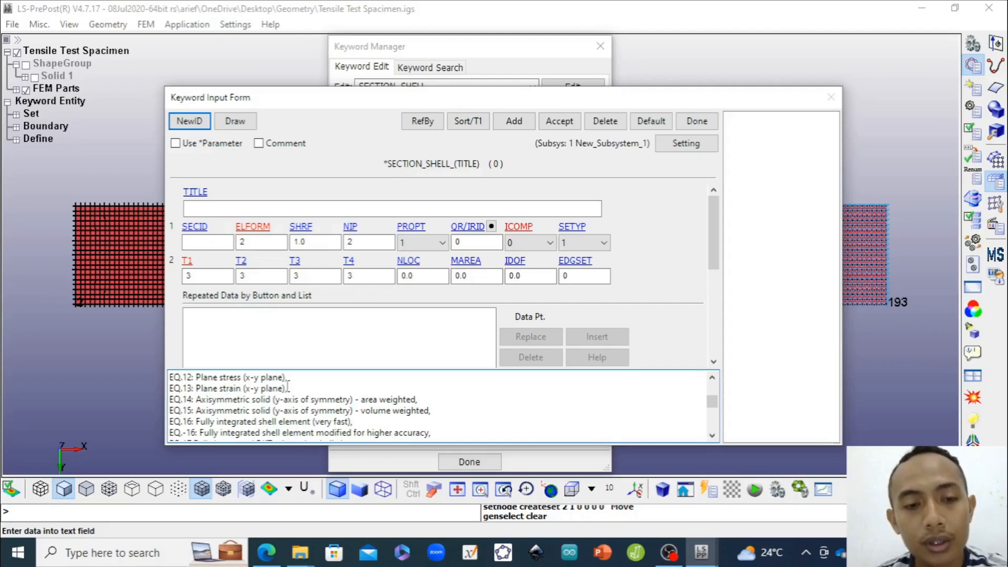
{"action": "scroll", "coordinate": [288, 387], "scroll_direction": "up", "scroll_amount": 4}
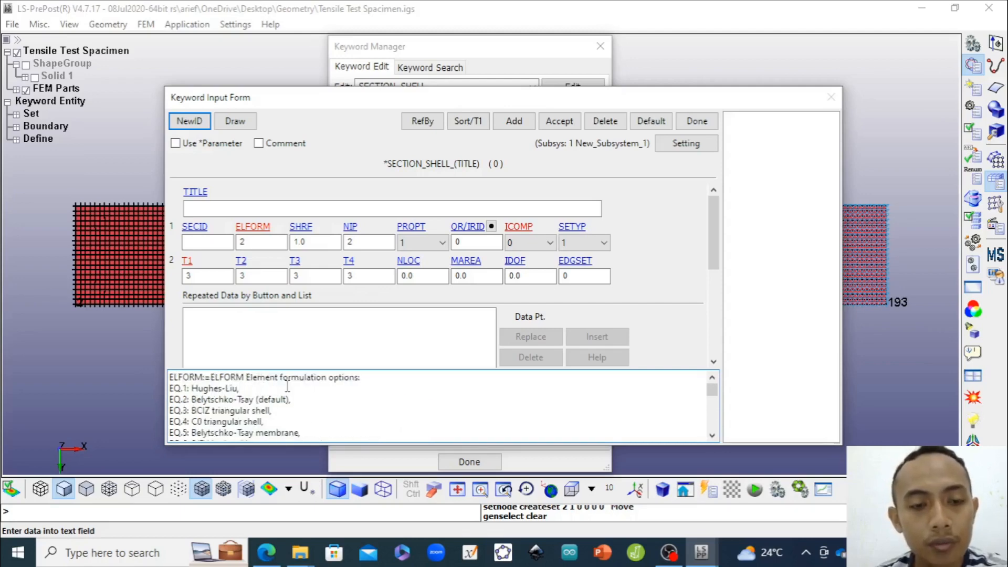
{"action": "scroll", "coordinate": [287, 387], "scroll_direction": "down", "scroll_amount": 3}
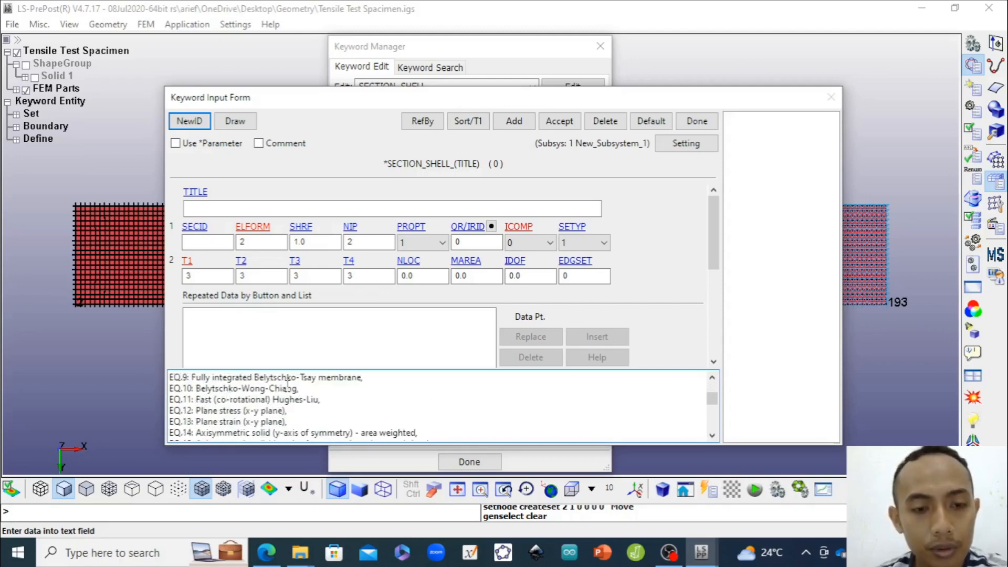
{"action": "scroll", "coordinate": [287, 387], "scroll_direction": "down", "scroll_amount": 2}
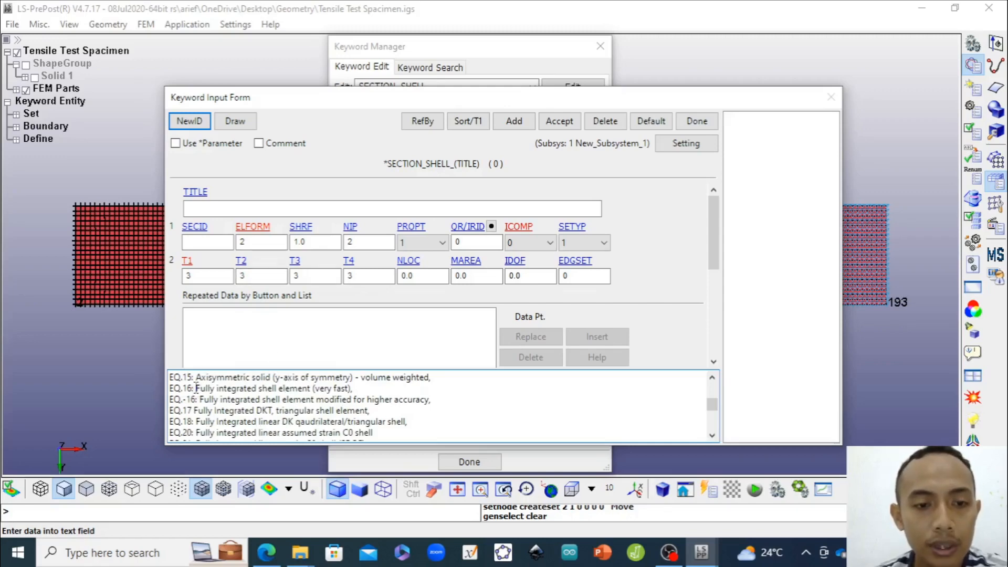
{"action": "left_click_drag", "start_coordinate": [195, 390], "coordinate": [313, 389]}
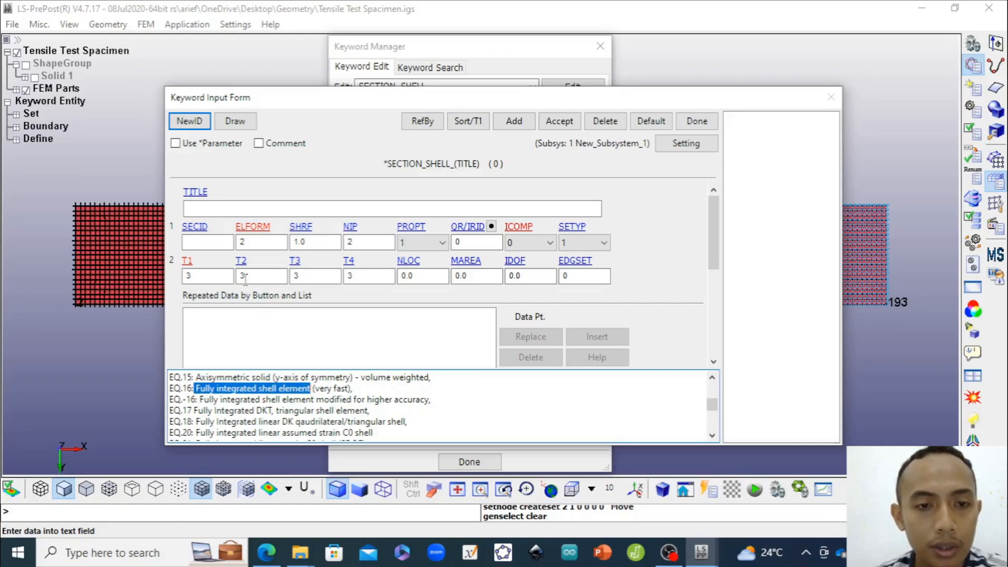
{"action": "double_click", "coordinate": [249, 242]}
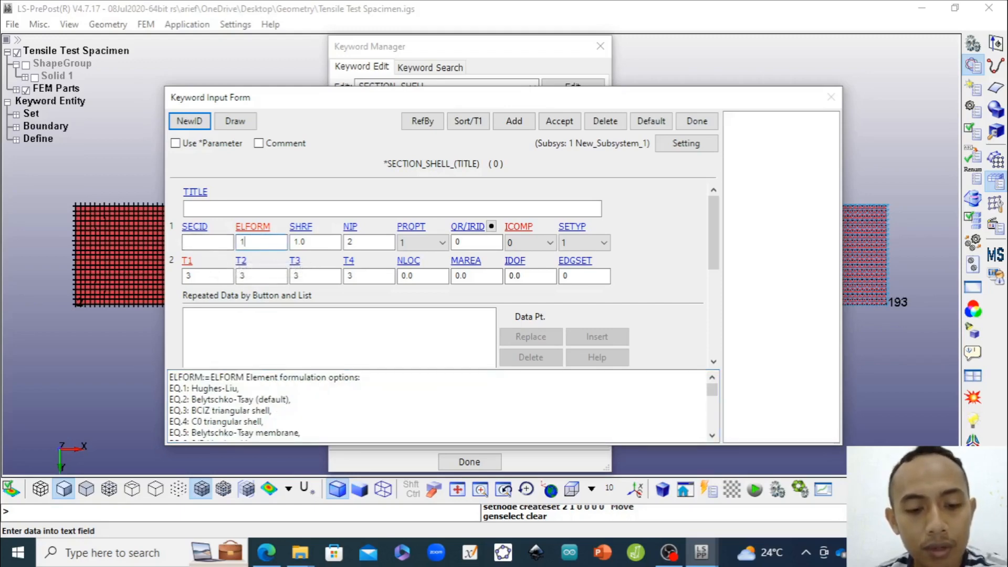
{"action": "type", "text": "16"}
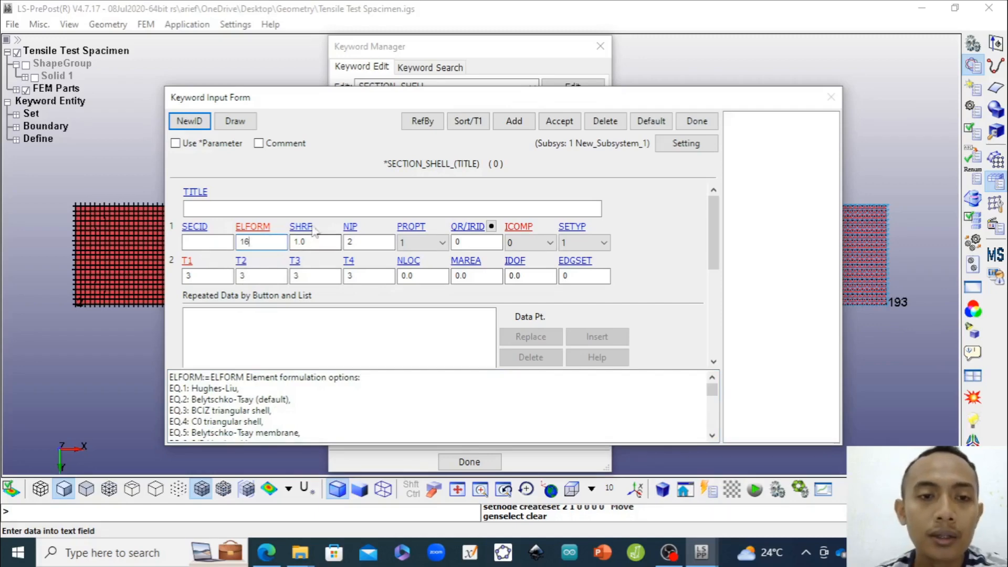
Title the shell section "Thickness", accept it and close its form
{"action": "left_click", "coordinate": [294, 209]}
{"action": "type", "text": "T"}
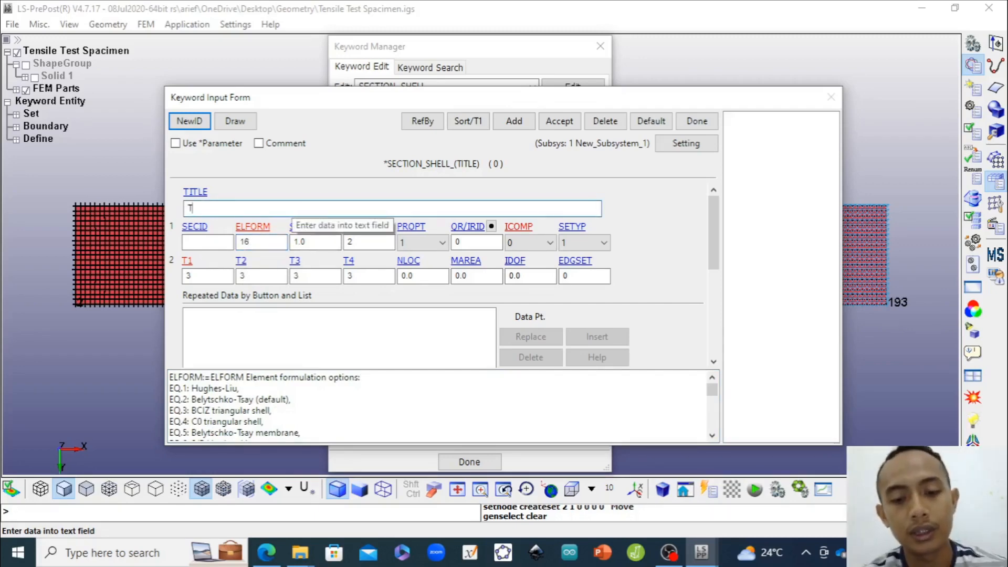
{"action": "type", "text": "hickness"}
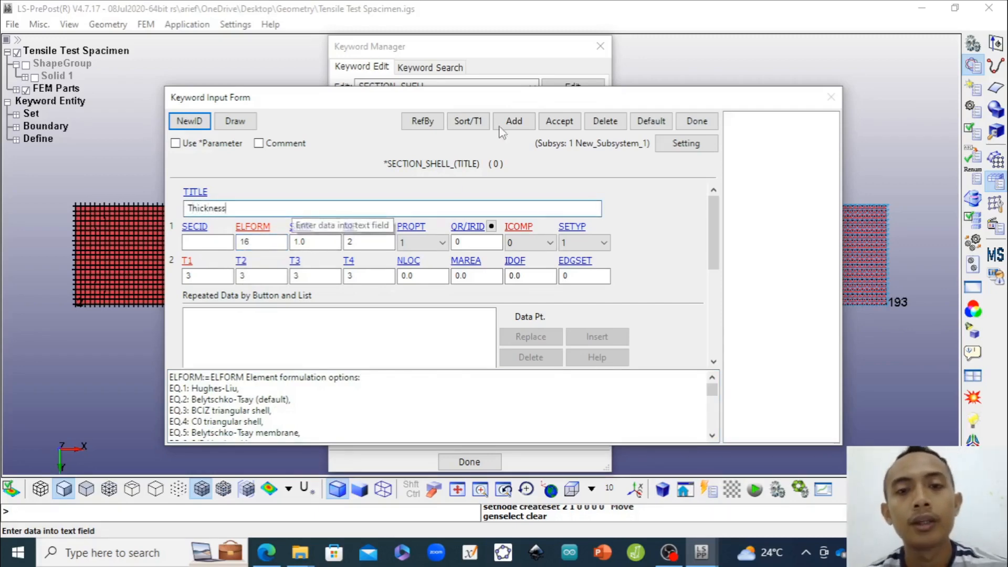
{"action": "left_click", "coordinate": [567, 129]}
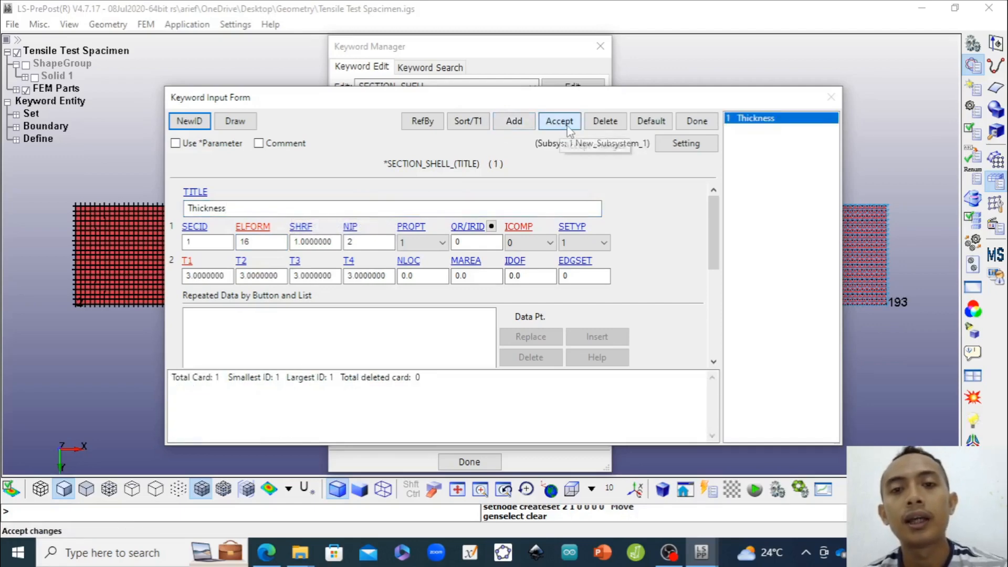
{"action": "left_click", "coordinate": [696, 122]}
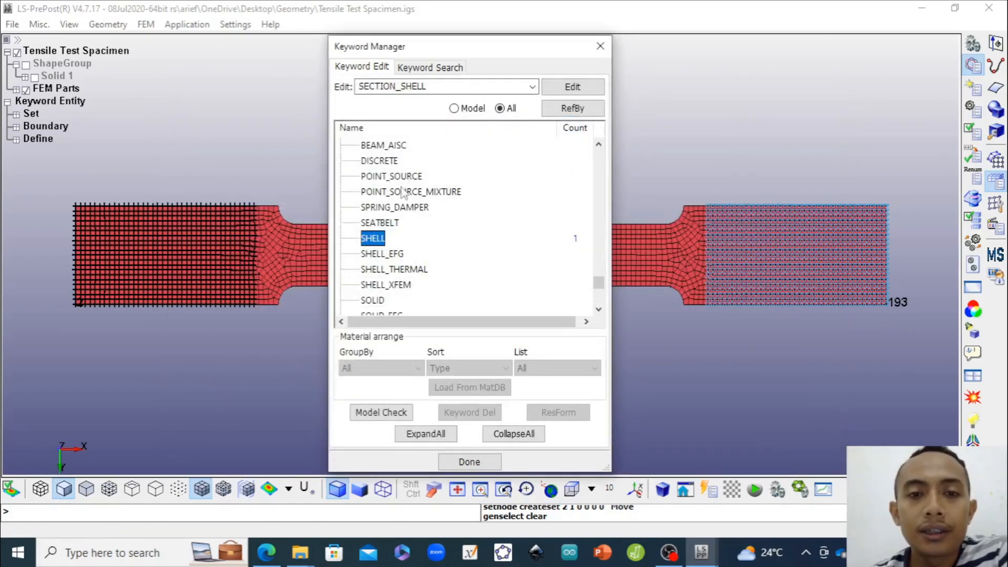
Collapse the SECTION keyword group and expand the MAT material group
{"action": "scroll", "coordinate": [404, 197], "scroll_direction": "up", "scroll_amount": 2}
{"action": "double_click", "coordinate": [355, 175]}
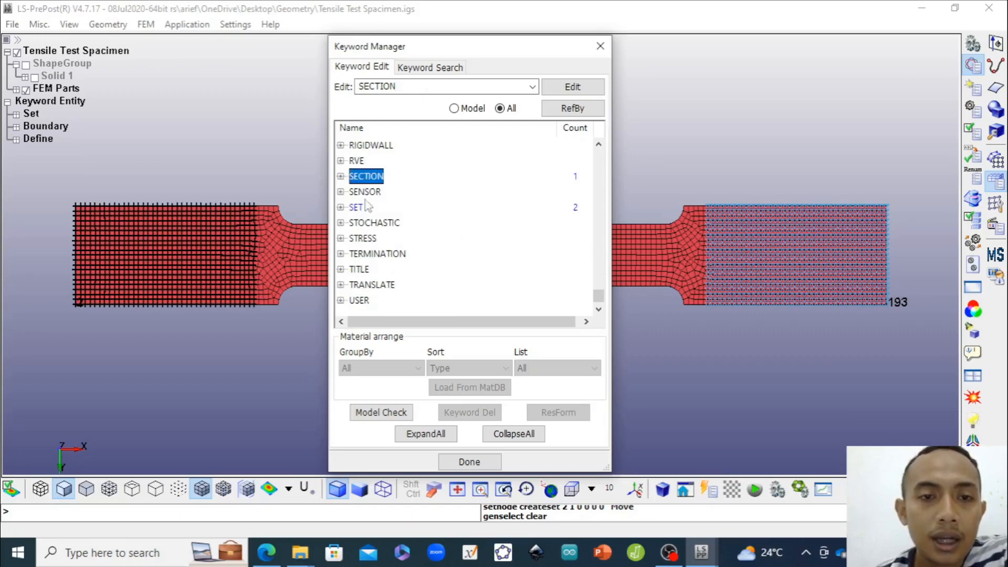
{"action": "scroll", "coordinate": [368, 194], "scroll_direction": "up", "scroll_amount": 2}
{"action": "scroll", "coordinate": [367, 205], "scroll_direction": "up", "scroll_amount": 2}
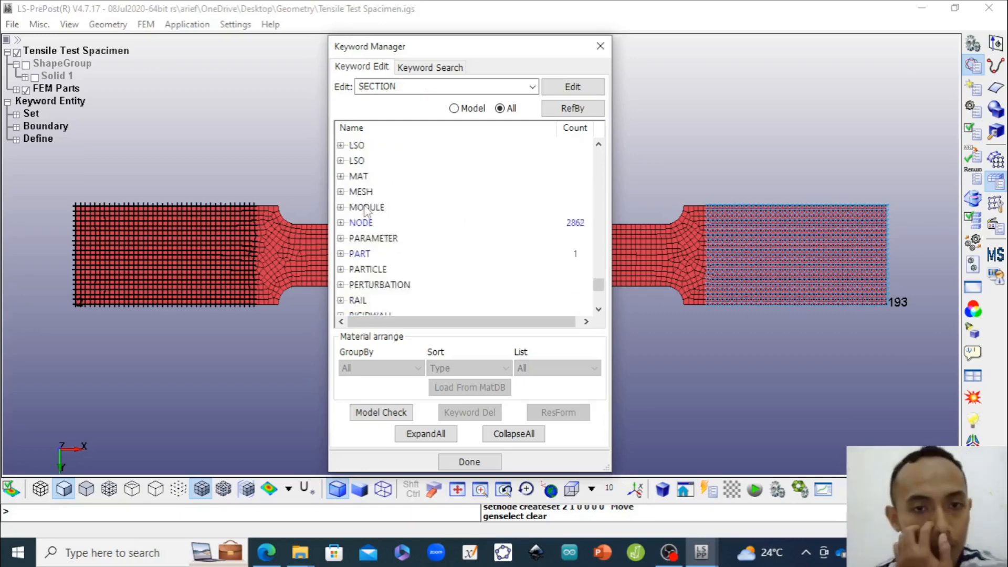
{"action": "double_click", "coordinate": [353, 192]}
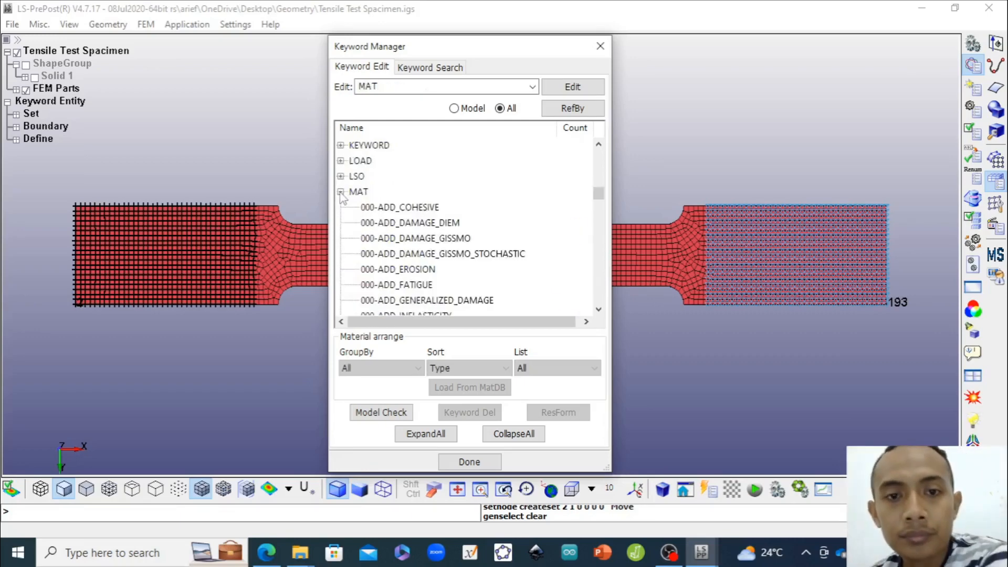
Open a new keyword form for material 024-PIECEWISE_LINEAR_PLASTICITY
{"action": "left_click", "coordinate": [430, 238]}
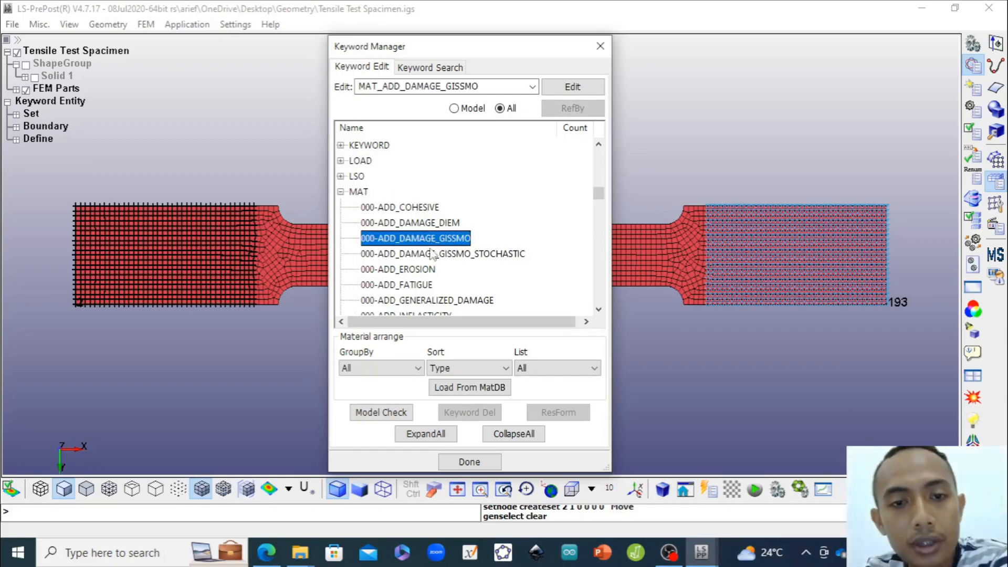
{"action": "scroll", "coordinate": [425, 257], "scroll_direction": "down", "scroll_amount": 4}
{"action": "scroll", "coordinate": [424, 258], "scroll_direction": "down", "scroll_amount": 2}
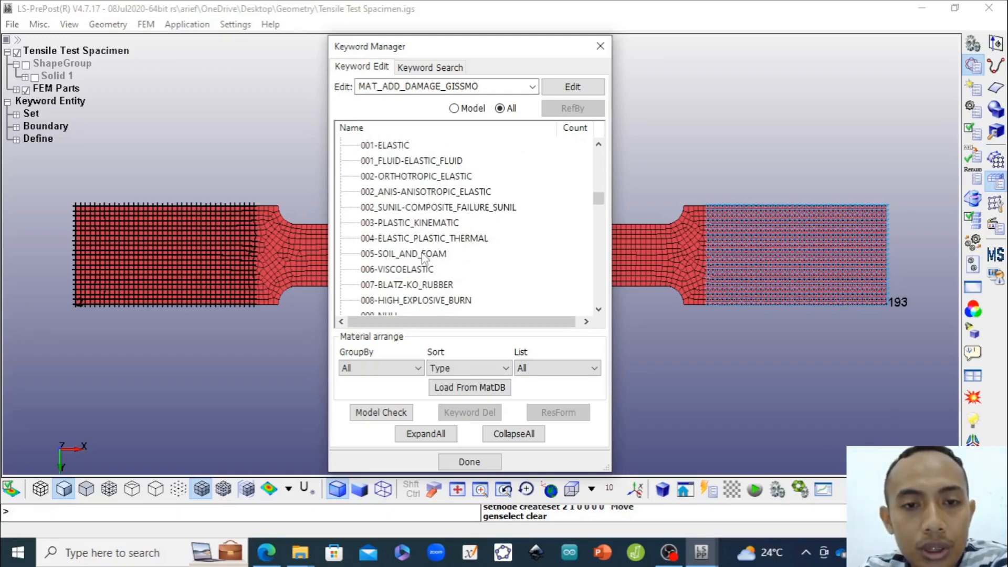
{"action": "scroll", "coordinate": [394, 245], "scroll_direction": "down", "scroll_amount": 2}
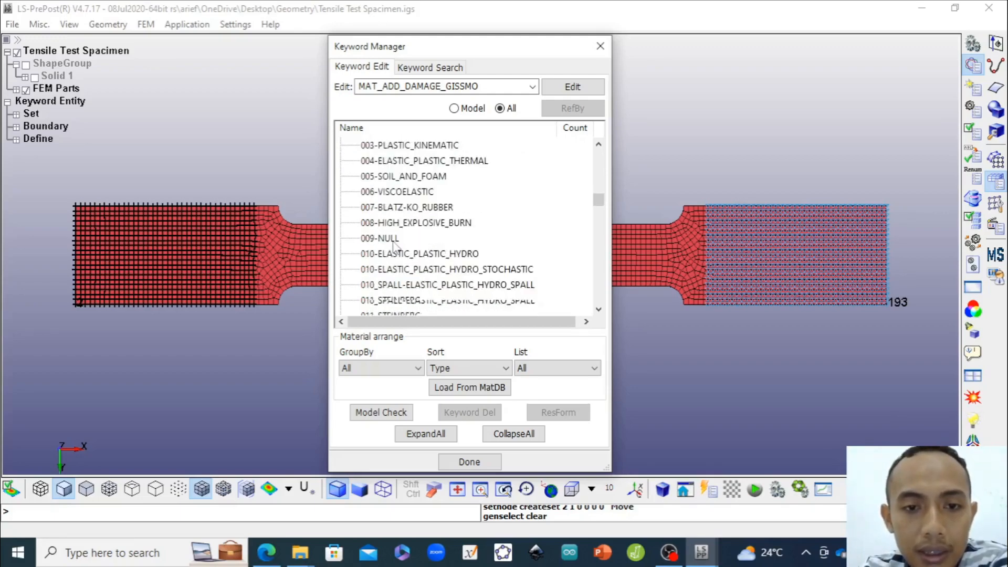
{"action": "scroll", "coordinate": [395, 244], "scroll_direction": "down", "scroll_amount": 2}
{"action": "scroll", "coordinate": [394, 244], "scroll_direction": "down", "scroll_amount": 2}
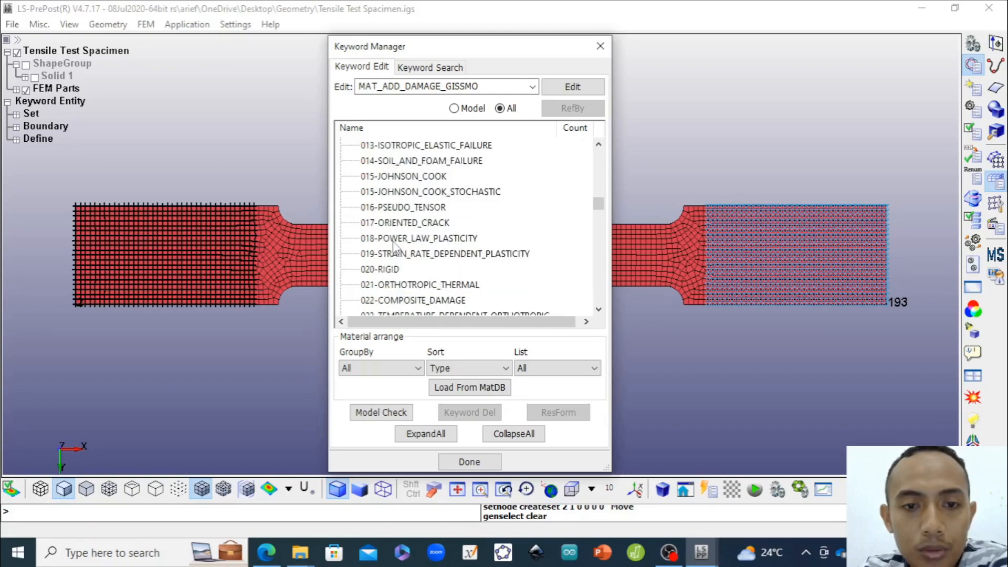
{"action": "scroll", "coordinate": [395, 245], "scroll_direction": "down", "scroll_amount": 2}
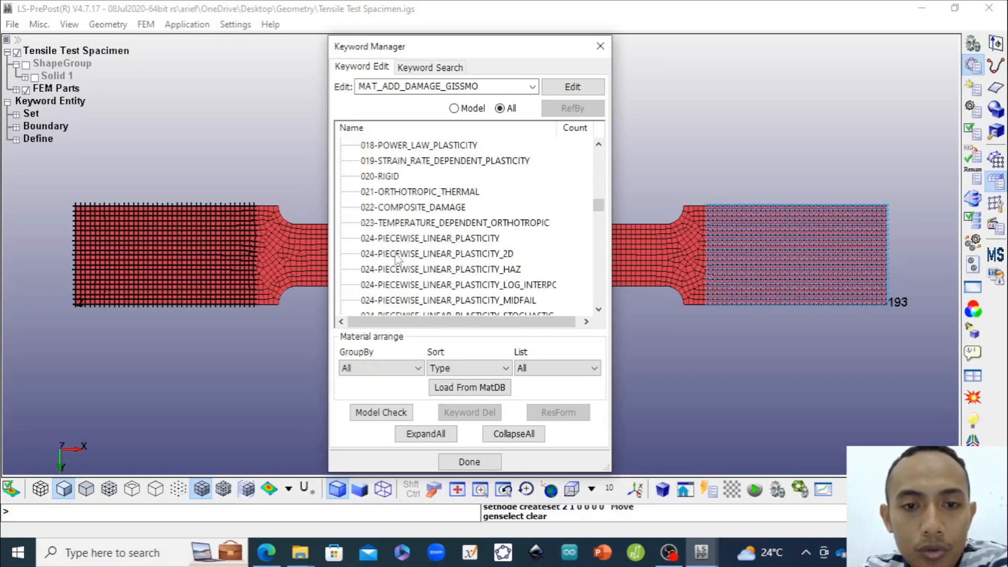
{"action": "left_click", "coordinate": [429, 239]}
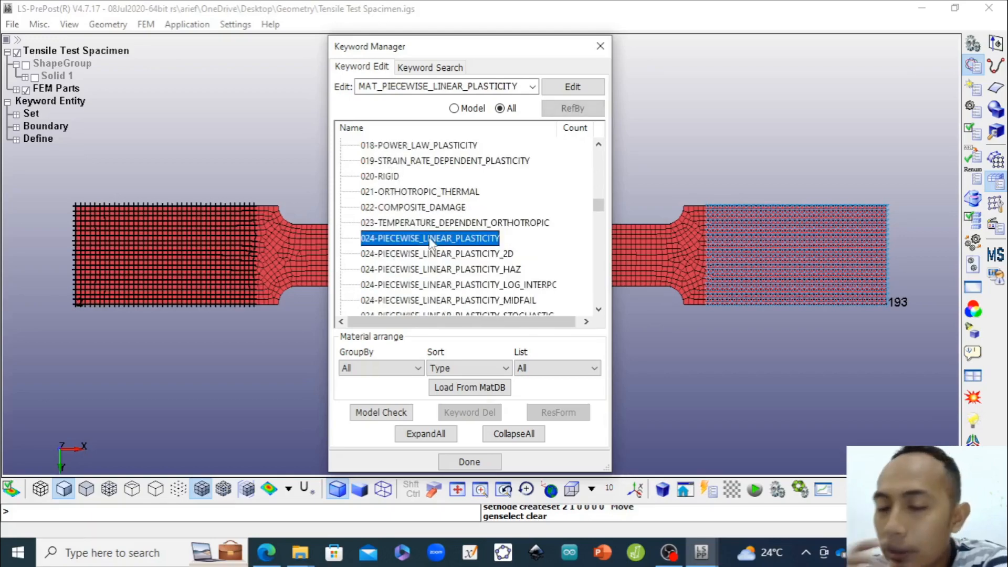
{"action": "double_click", "coordinate": [430, 239]}
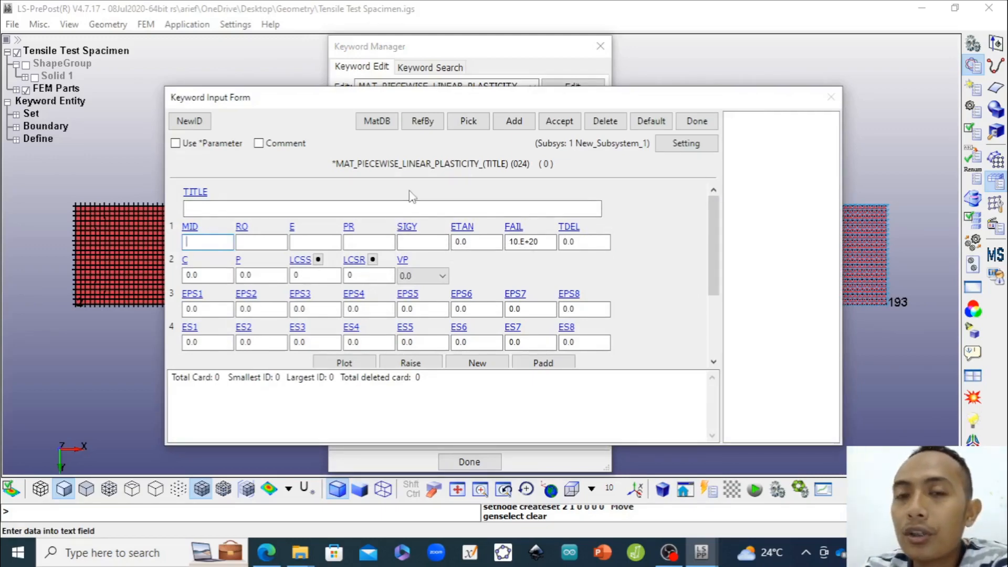
Load the ST37 Mild Steel material from the material database file Tensile Test.k with renumbering from 1
{"action": "left_click", "coordinate": [379, 122]}
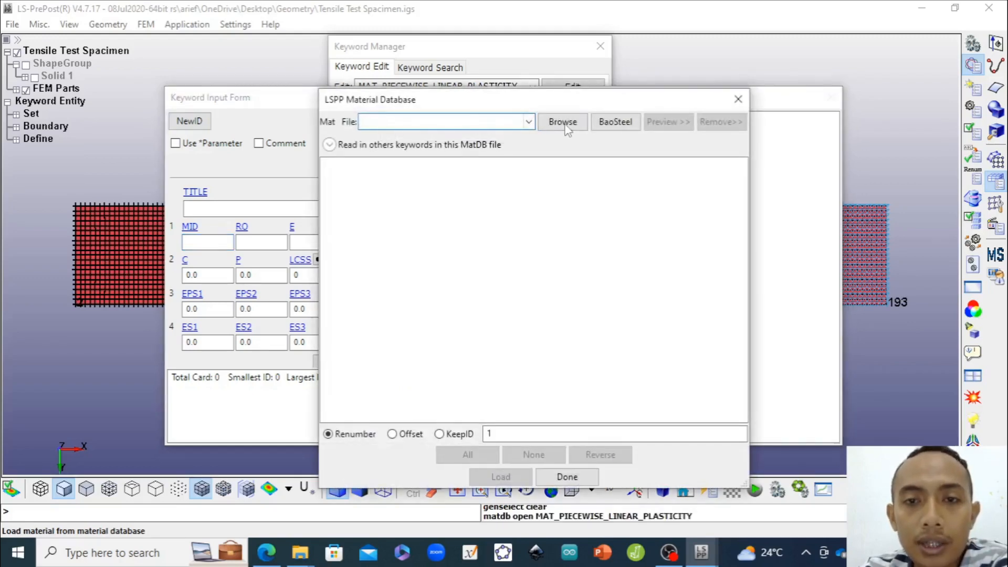
{"action": "left_click", "coordinate": [566, 127]}
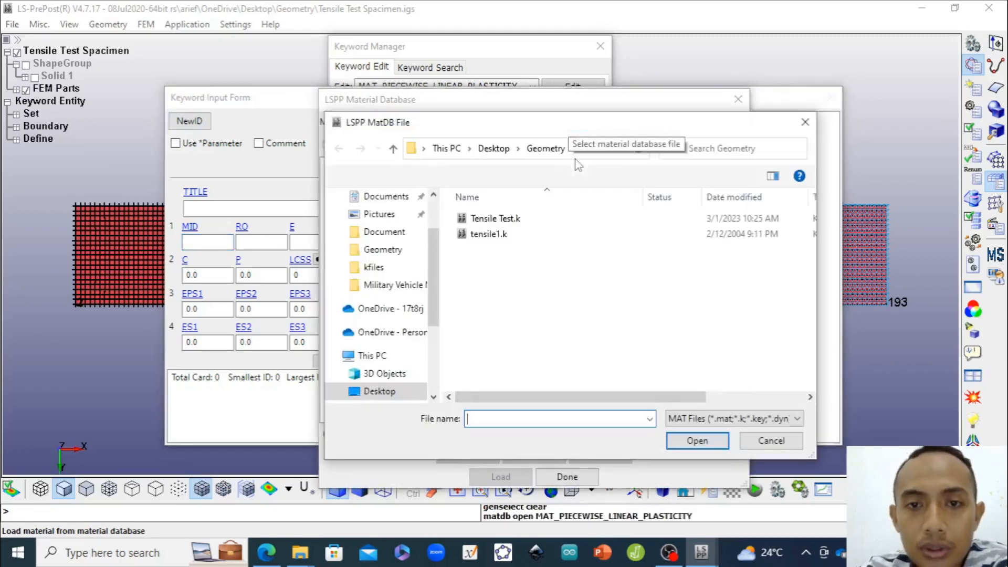
{"action": "double_click", "coordinate": [494, 235]}
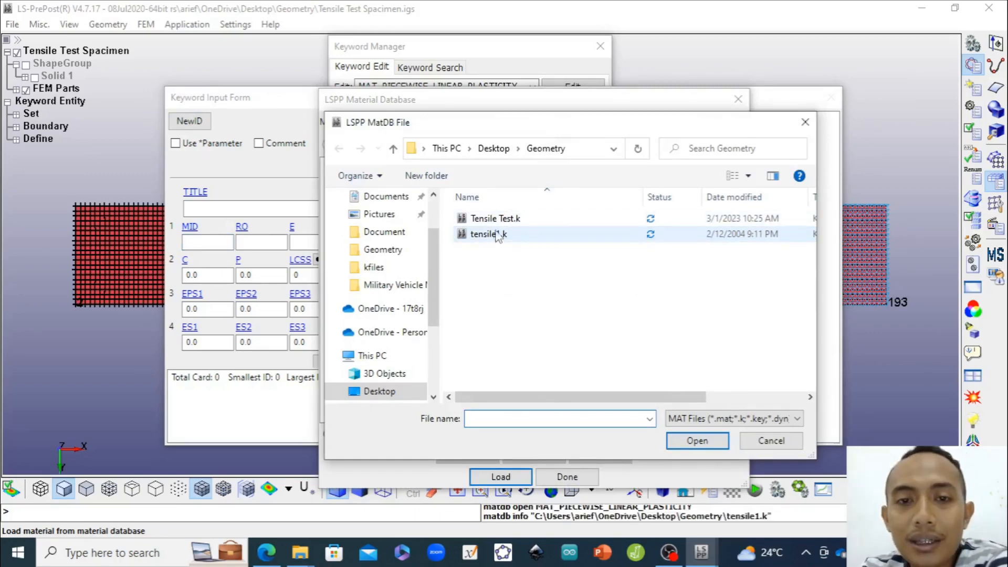
{"action": "left_click", "coordinate": [503, 222]}
{"action": "double_click", "coordinate": [503, 223]}
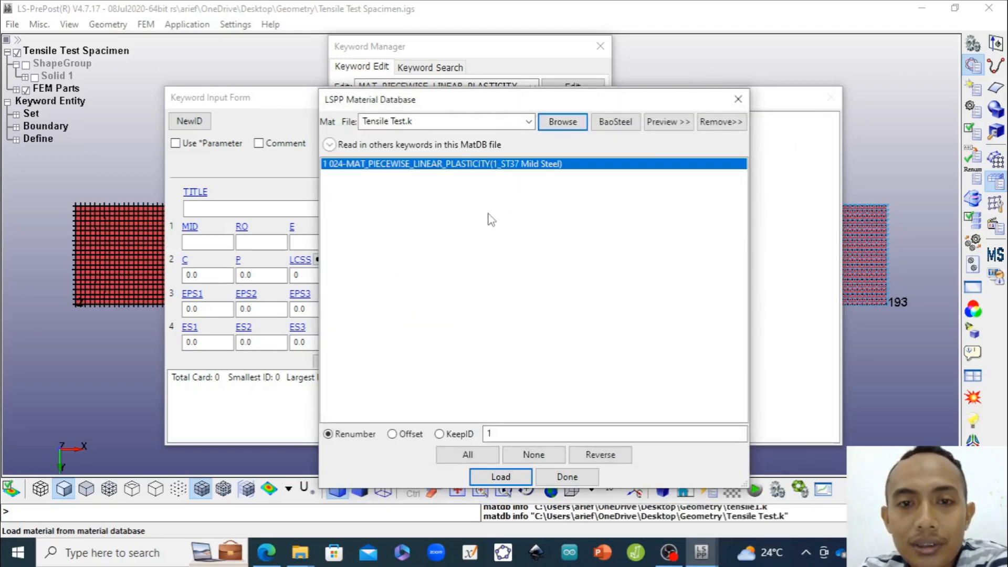
{"action": "left_click", "coordinate": [501, 476]}
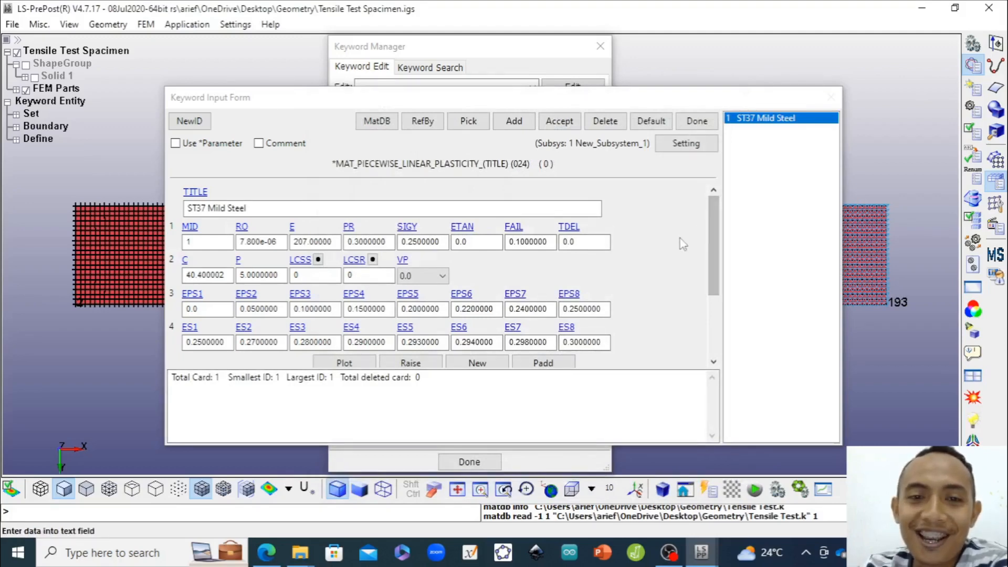
Review the steel's density, Young's modulus, Poisson's ratio, yield stress, tangent modulus and plastic failure strain (RO to FAIL)
{"action": "left_click_drag", "start_coordinate": [712, 231], "coordinate": [717, 239]}
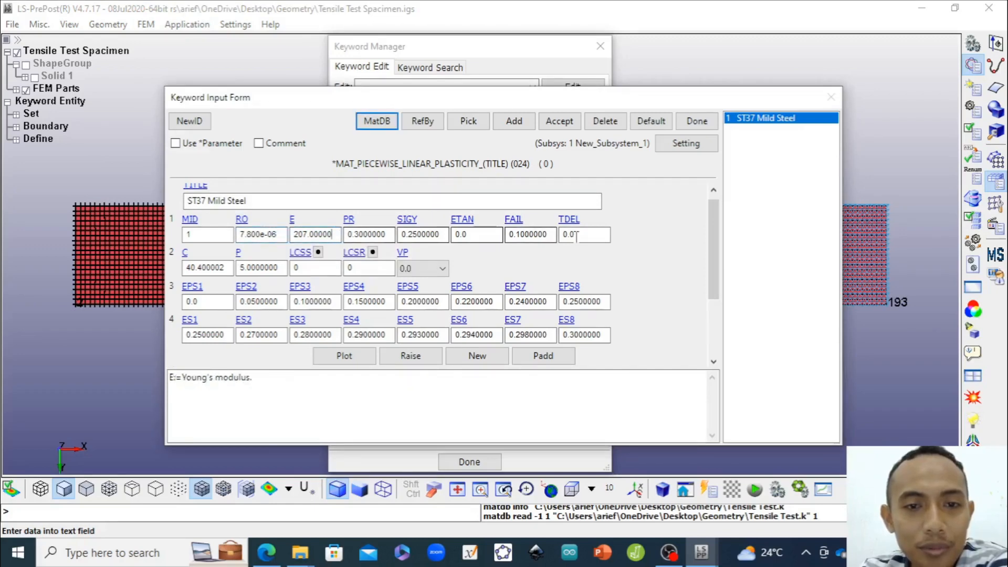
{"action": "left_click", "coordinate": [541, 234]}
{"action": "double_click", "coordinate": [278, 235]}
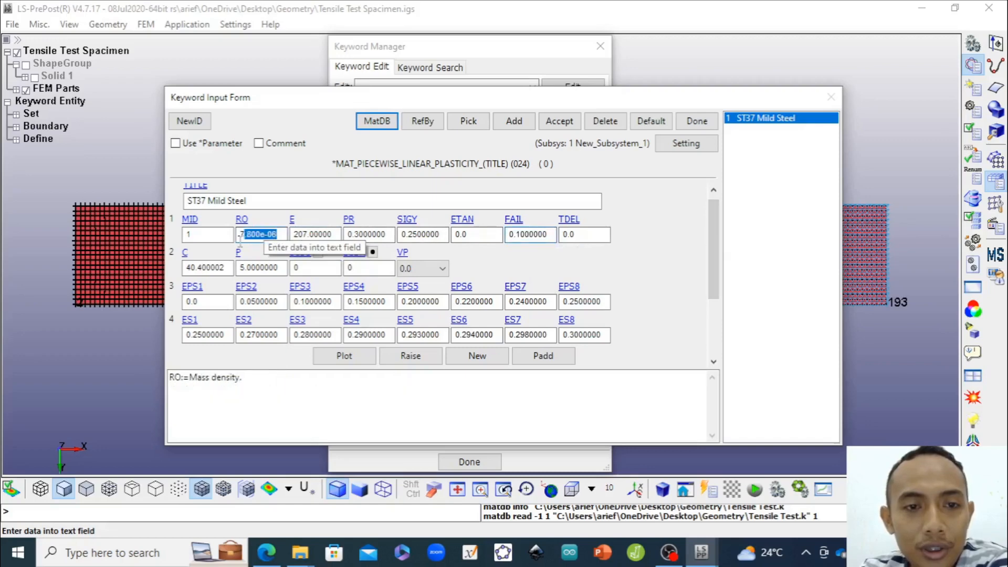
{"action": "left_click", "coordinate": [328, 234]}
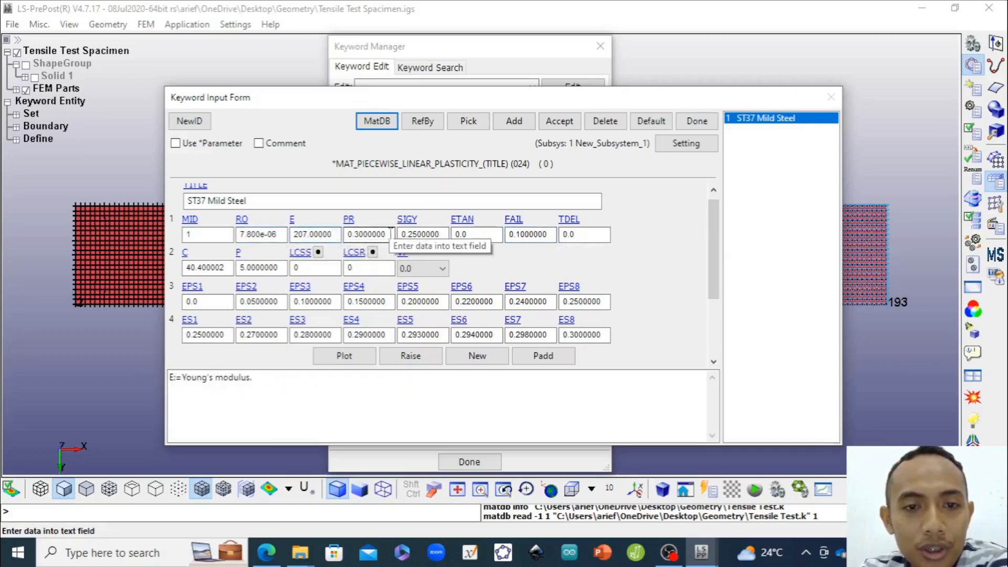
{"action": "left_click", "coordinate": [388, 234]}
{"action": "left_click", "coordinate": [440, 235]}
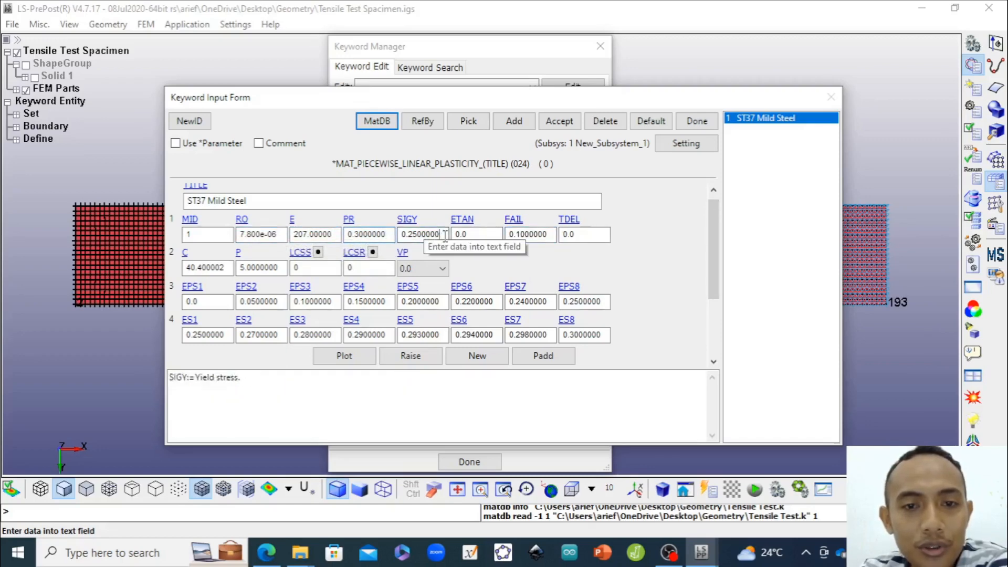
{"action": "left_click", "coordinate": [482, 235]}
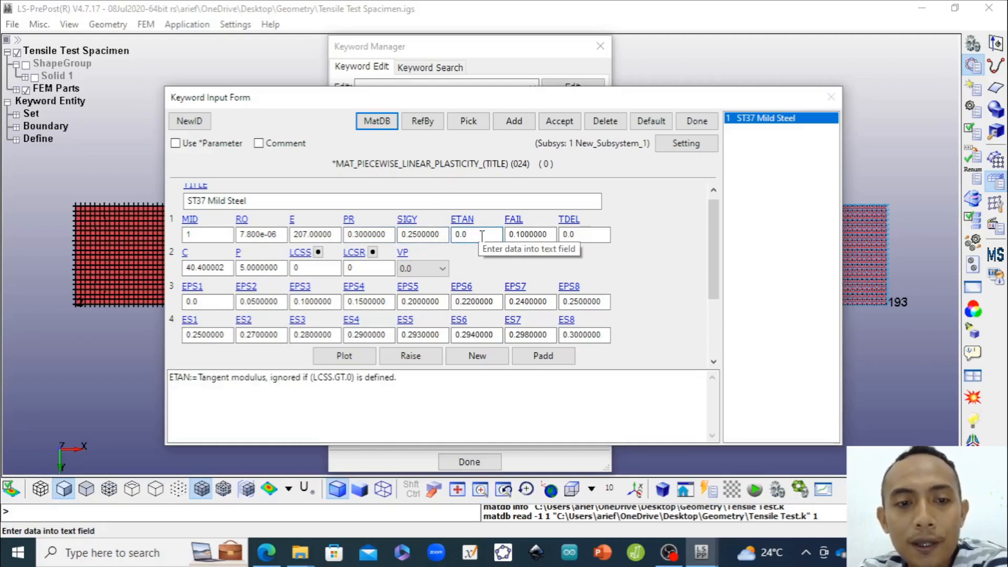
{"action": "left_click", "coordinate": [552, 234]}
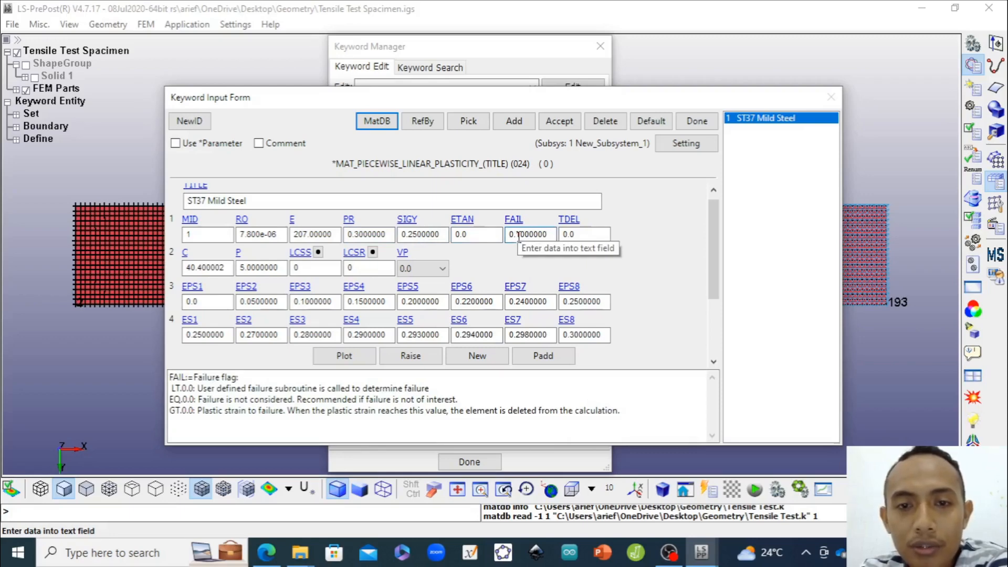
{"action": "left_click_drag", "start_coordinate": [536, 236], "coordinate": [549, 234]}
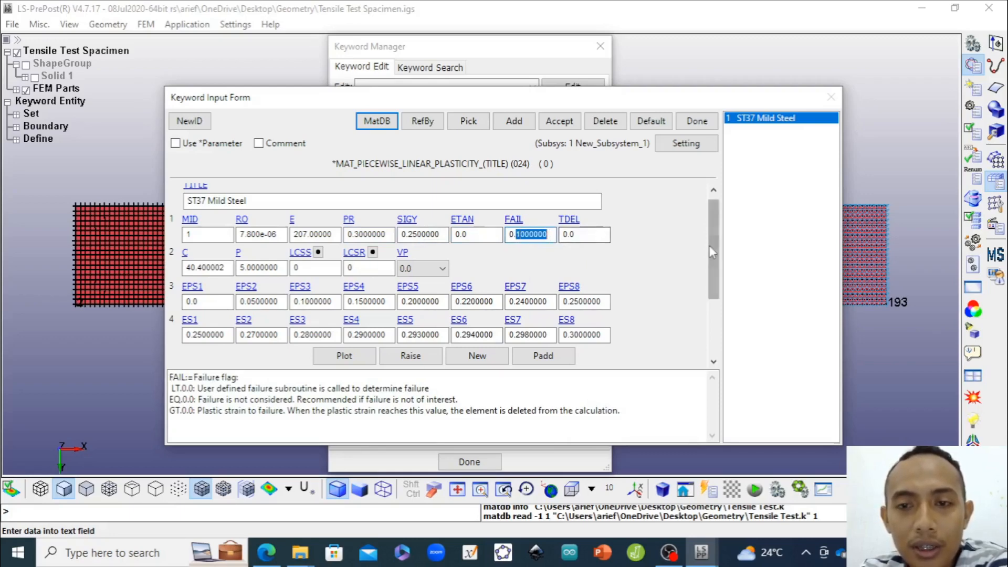
{"action": "left_click", "coordinate": [524, 234]}
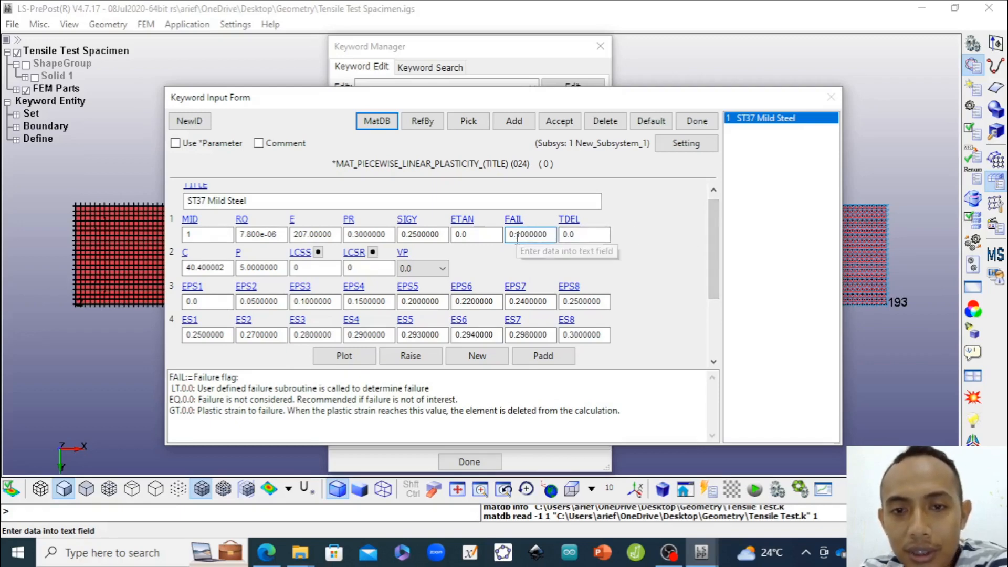
{"action": "left_click_drag", "start_coordinate": [516, 235], "coordinate": [632, 239]}
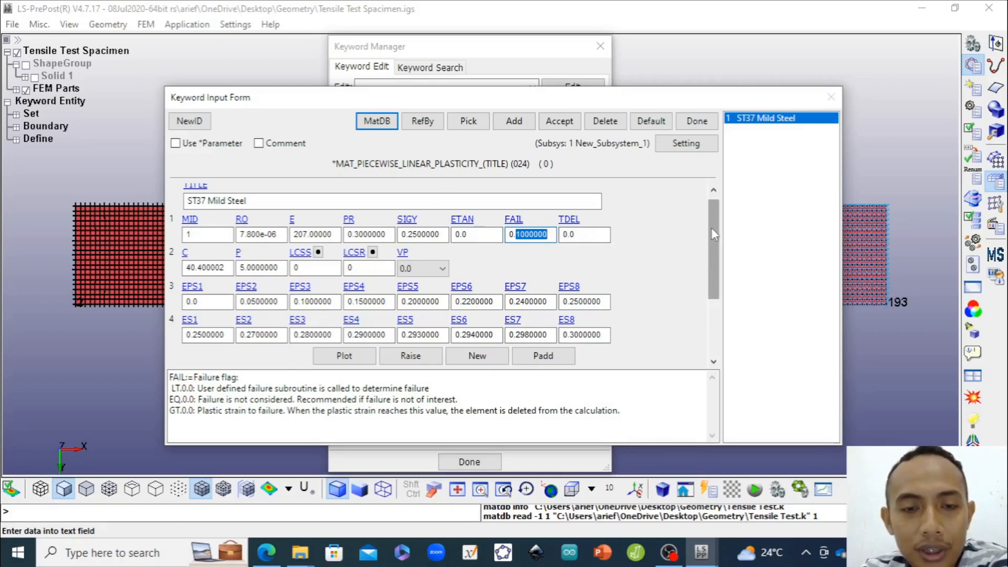
Examine the strain rate parameters C and P and the plastic strain and yield stress points EPS1–EPS8 and ES1–ES8
{"action": "left_click_drag", "start_coordinate": [711, 229], "coordinate": [710, 241]}
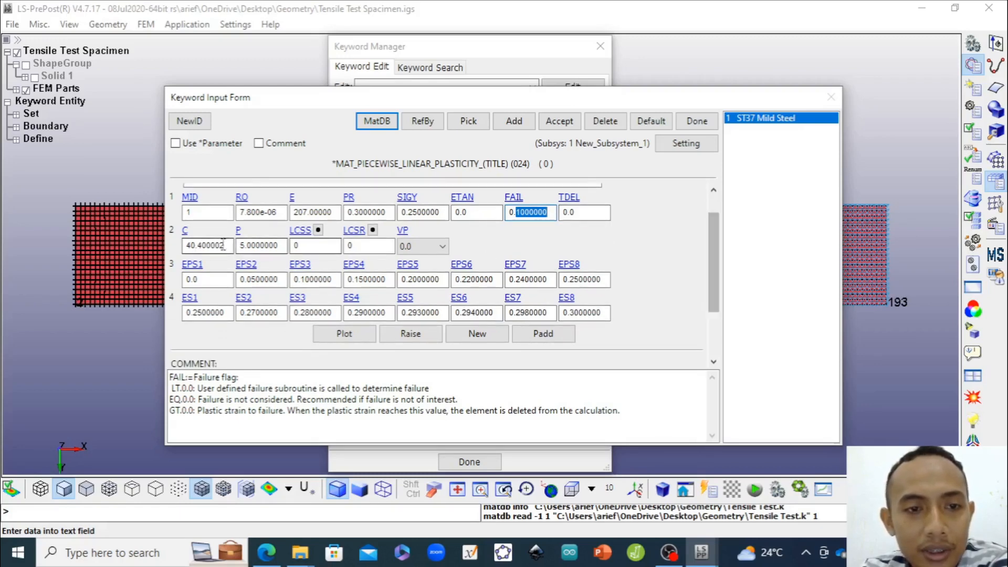
{"action": "left_click", "coordinate": [223, 245]}
{"action": "key", "text": "Tab"}
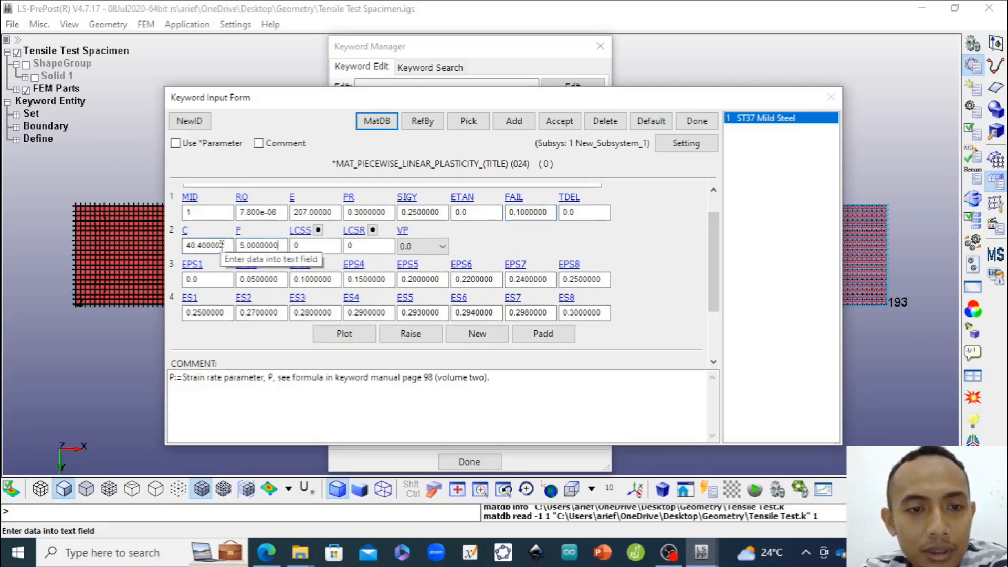
{"action": "left_click", "coordinate": [221, 245]}
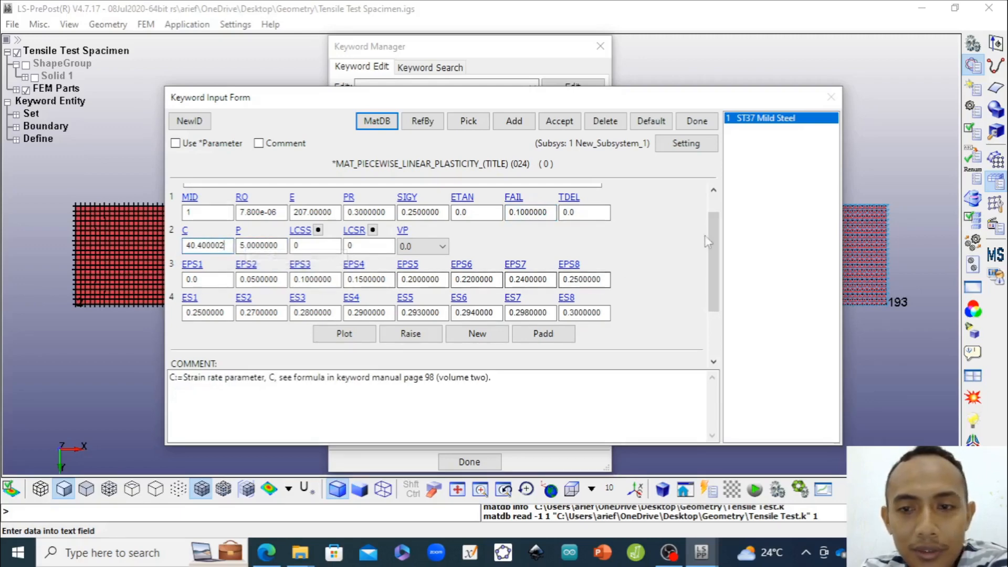
{"action": "scroll", "coordinate": [706, 247], "scroll_direction": "down", "scroll_amount": 1}
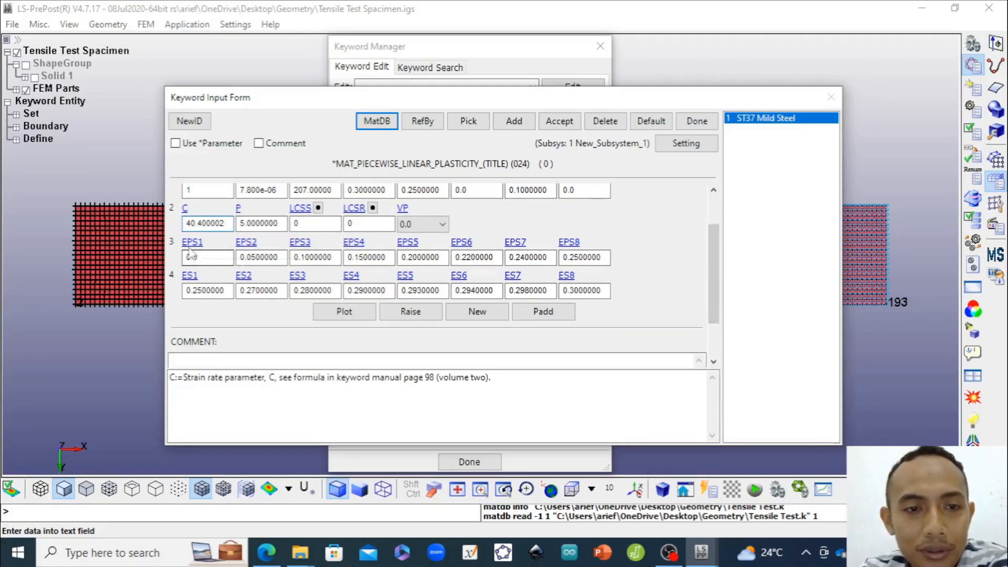
{"action": "mouse_move", "coordinate": [193, 253]}
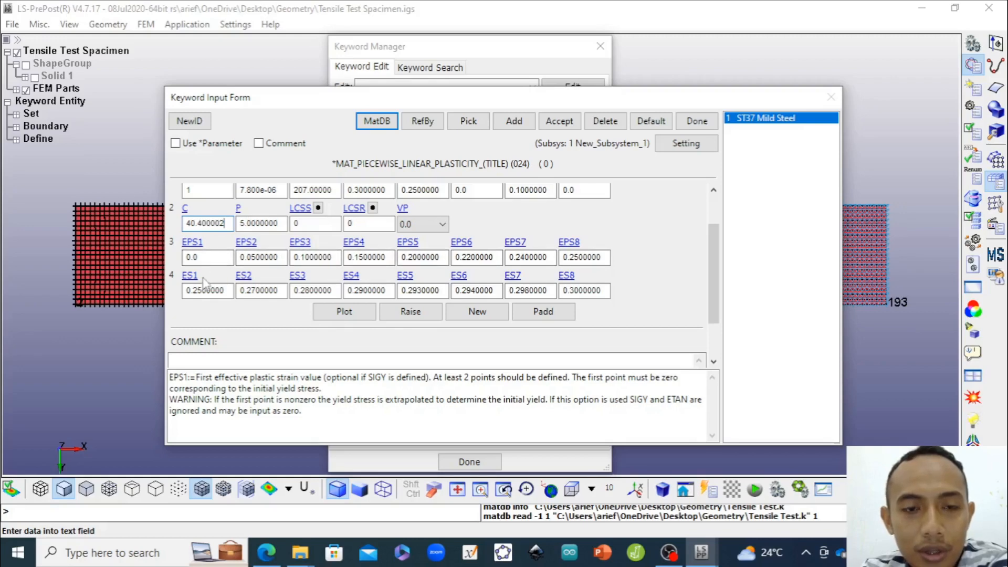
{"action": "left_click", "coordinate": [583, 290]}
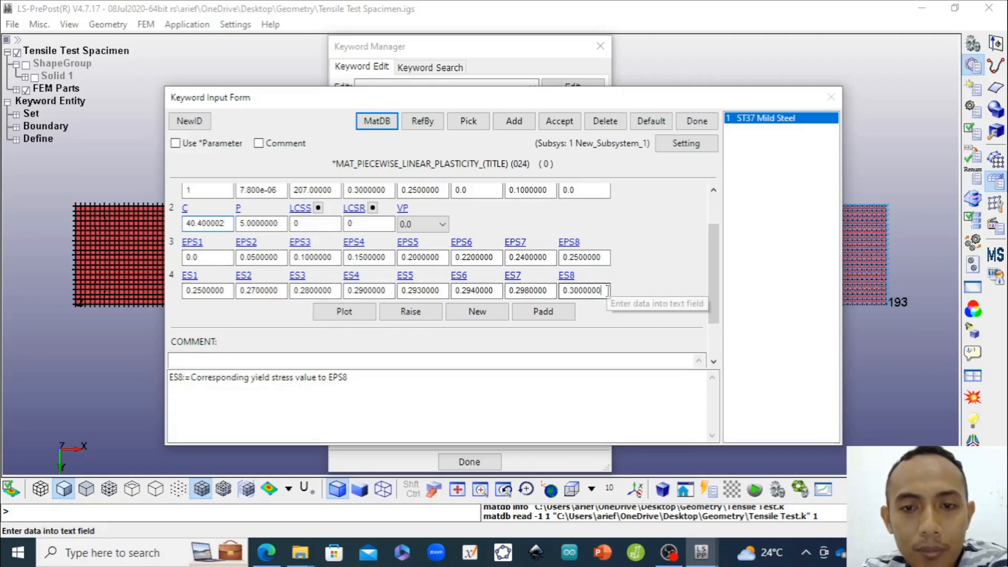
{"action": "left_click", "coordinate": [262, 290]}
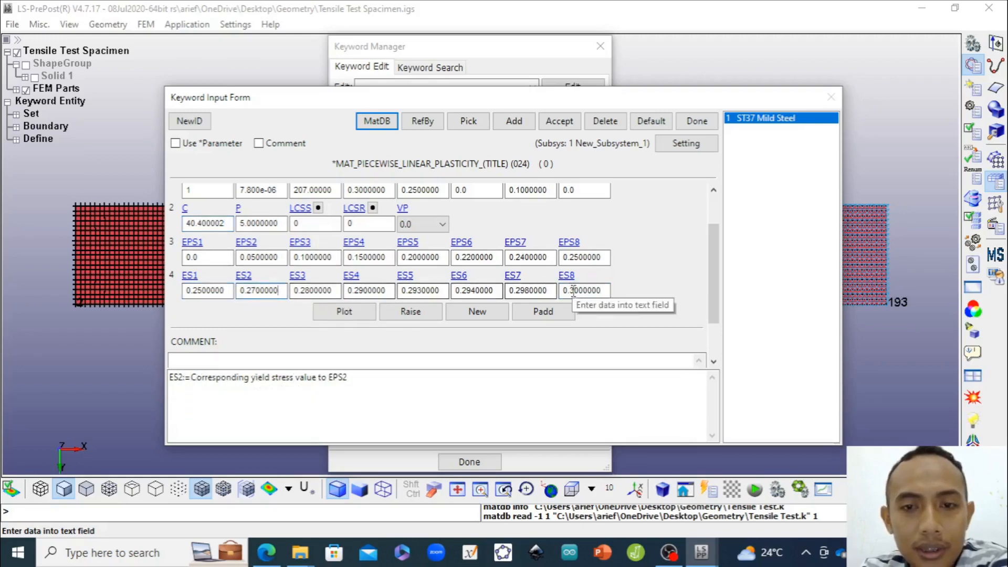
Accept the ST37 Mild Steel material, and check its stress-strain plot before closing the material form
{"action": "left_click", "coordinate": [559, 120]}
{"action": "left_click", "coordinate": [344, 312]}
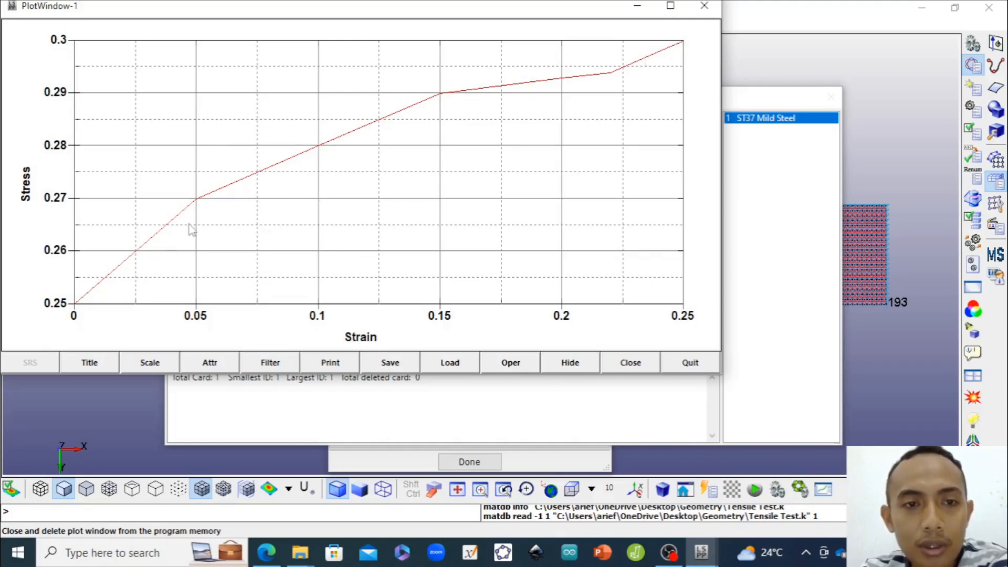
{"action": "left_click", "coordinate": [691, 362]}
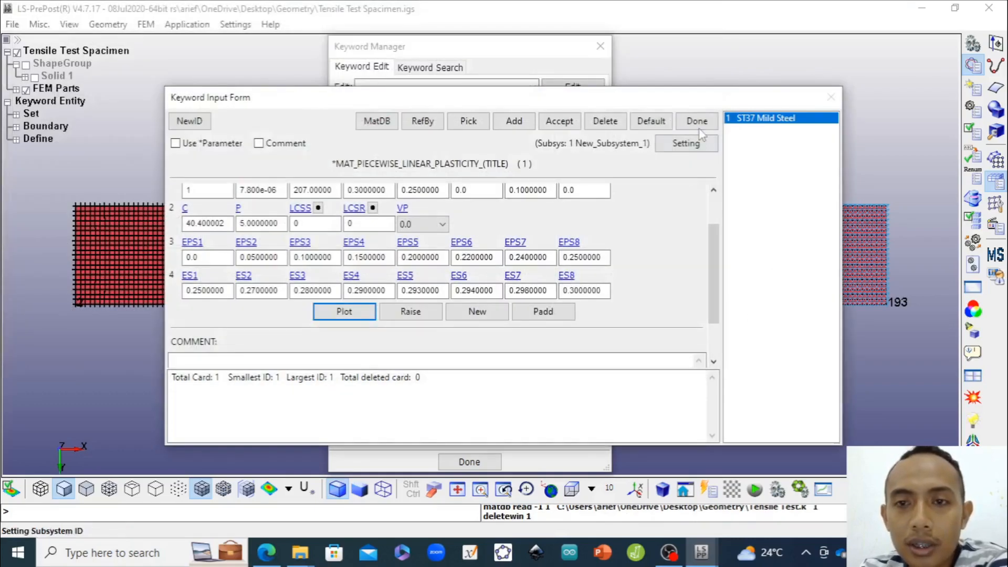
{"action": "left_click", "coordinate": [702, 125]}
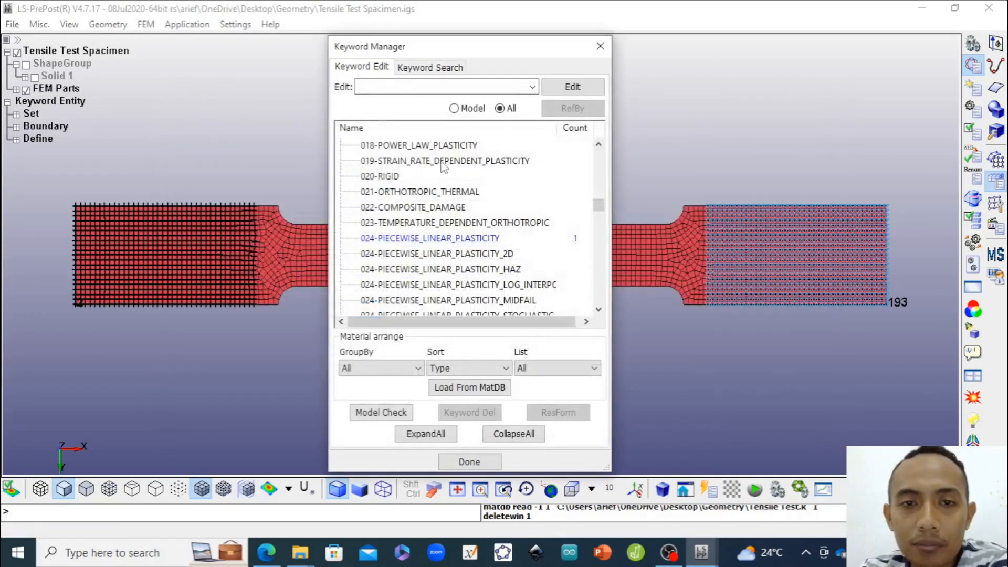
Assign the Thickness section (SECID 1) and the ST37 Mild Steel material (MID 1) to the model's LSHELL1 part
{"action": "left_click", "coordinate": [454, 108]}
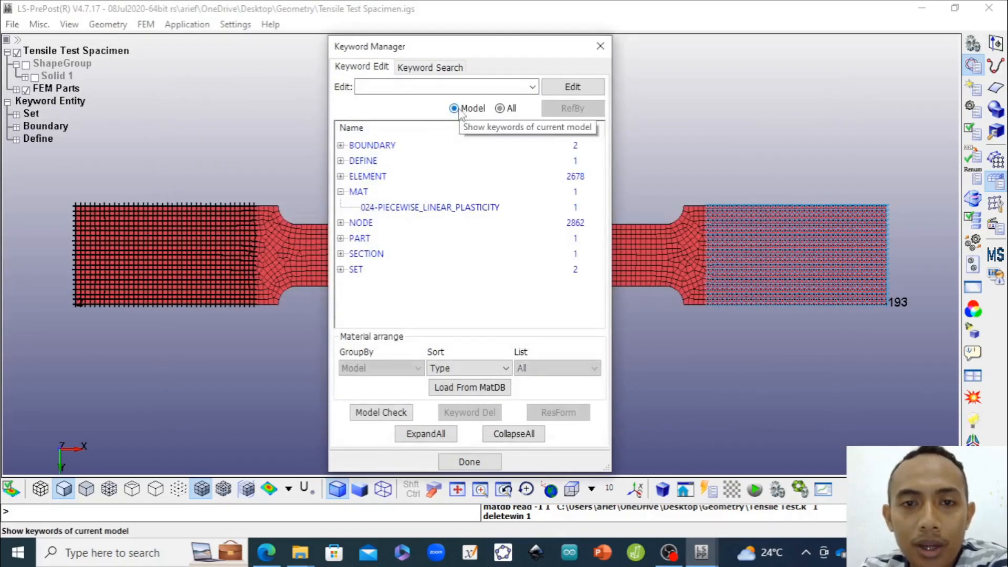
{"action": "left_click", "coordinate": [341, 193]}
{"action": "left_click", "coordinate": [341, 223]}
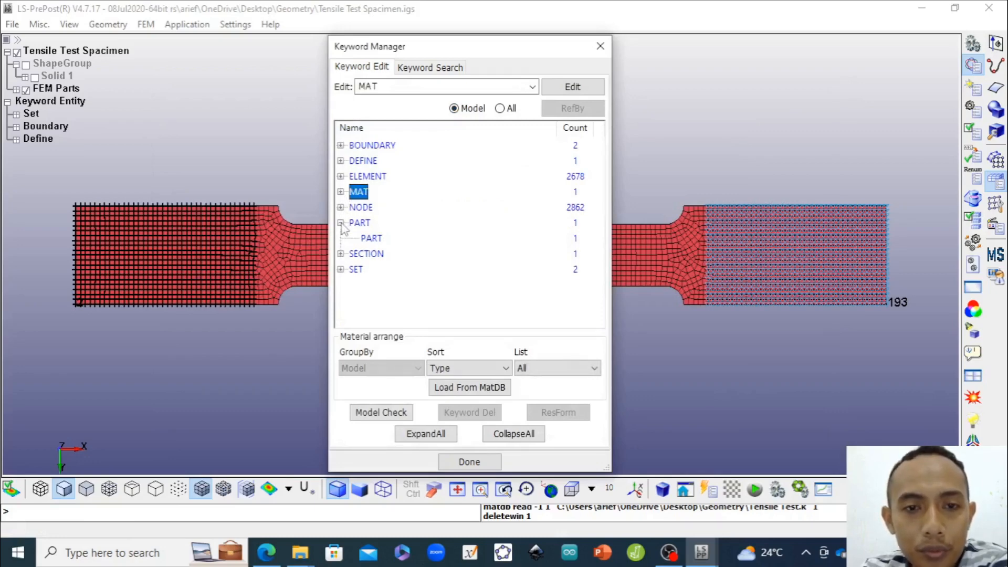
{"action": "left_click", "coordinate": [372, 239]}
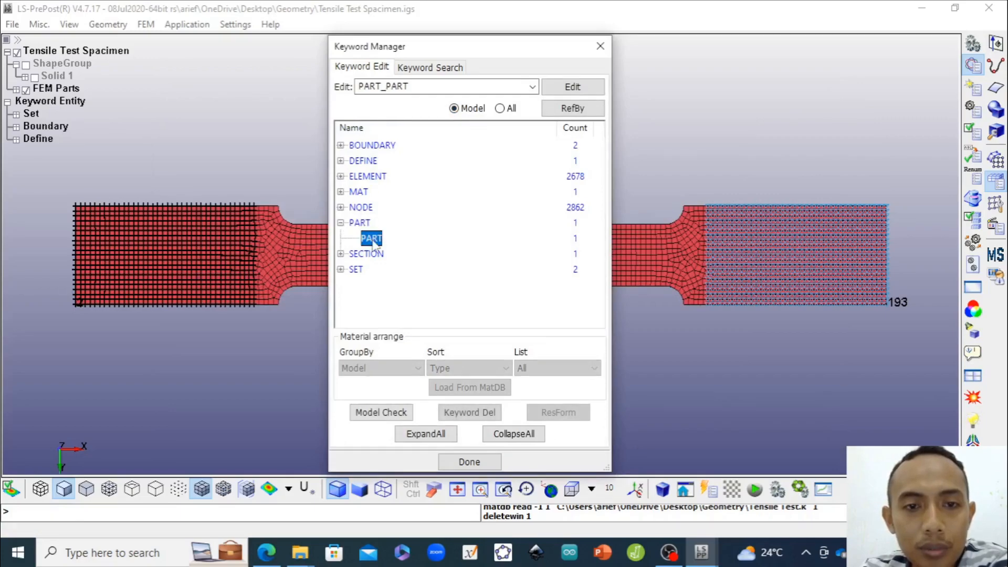
{"action": "double_click", "coordinate": [373, 241]}
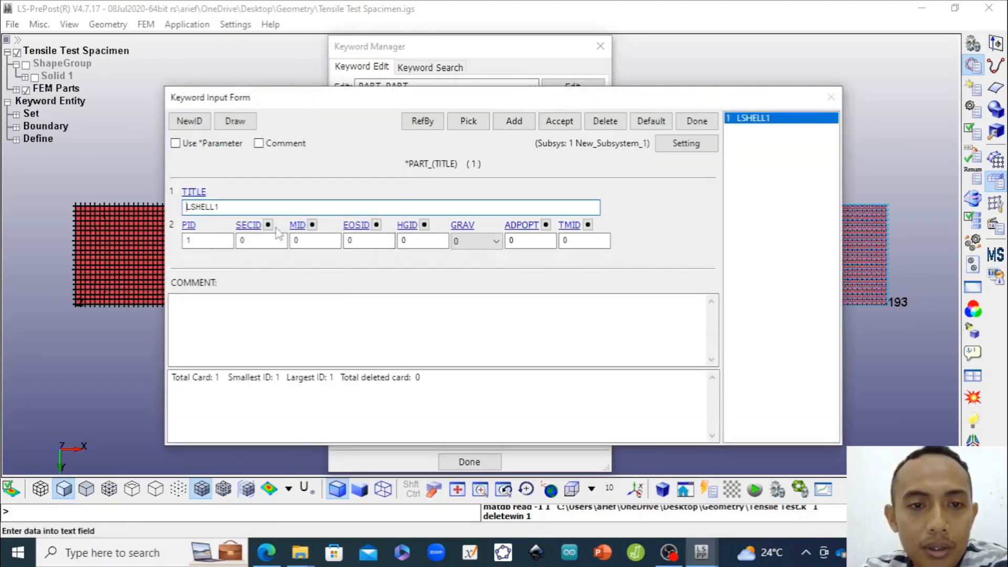
{"action": "left_click", "coordinate": [249, 225]}
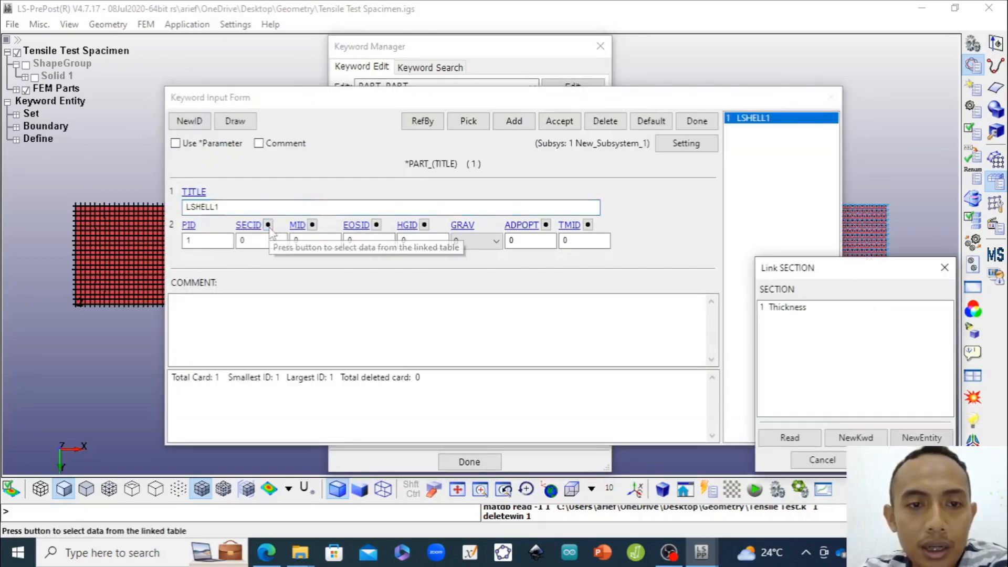
{"action": "double_click", "coordinate": [784, 309]}
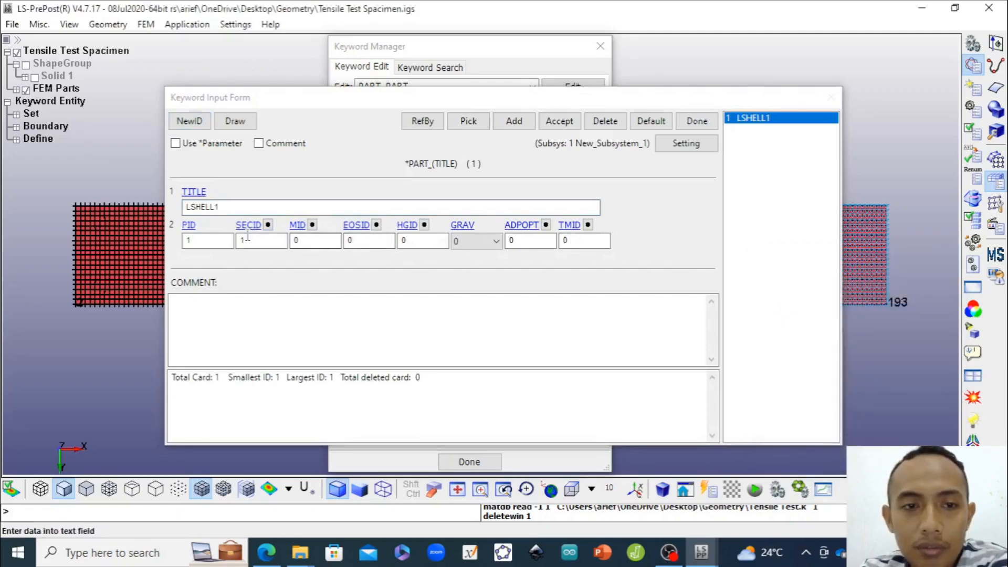
{"action": "left_click", "coordinate": [297, 225]}
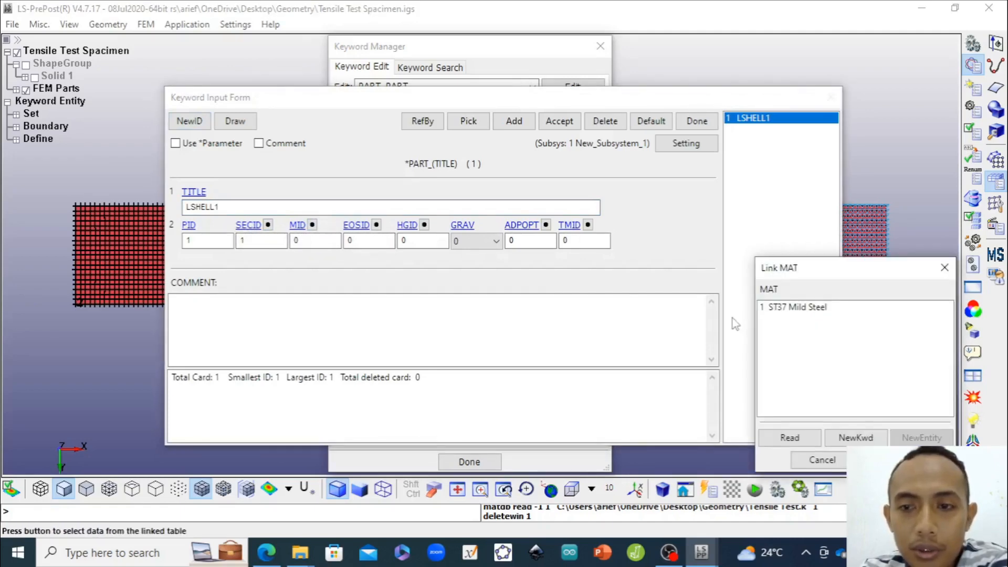
{"action": "double_click", "coordinate": [807, 309]}
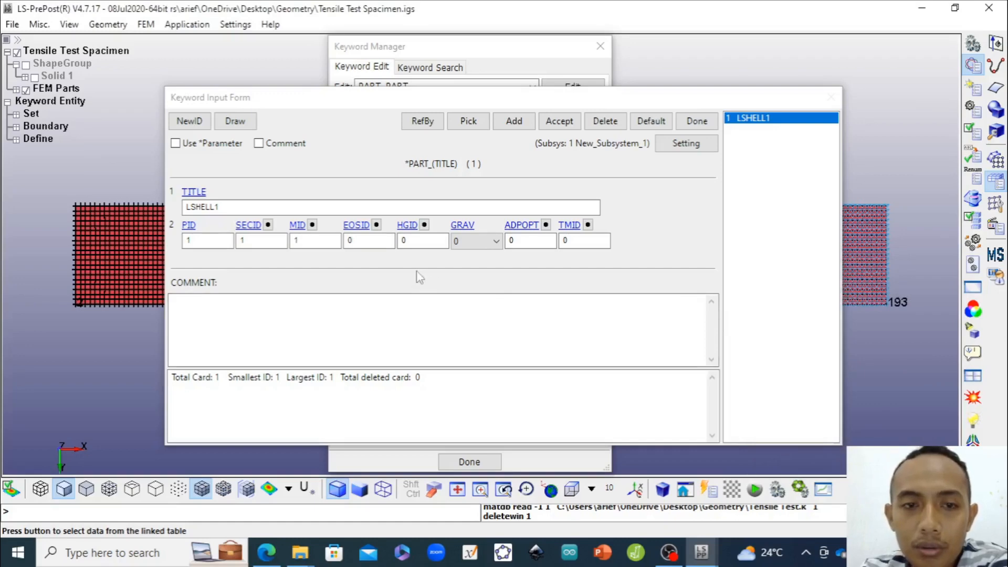
Rename the part title to Tensile Test, then accept the changes and close the part form
{"action": "double_click", "coordinate": [241, 207]}
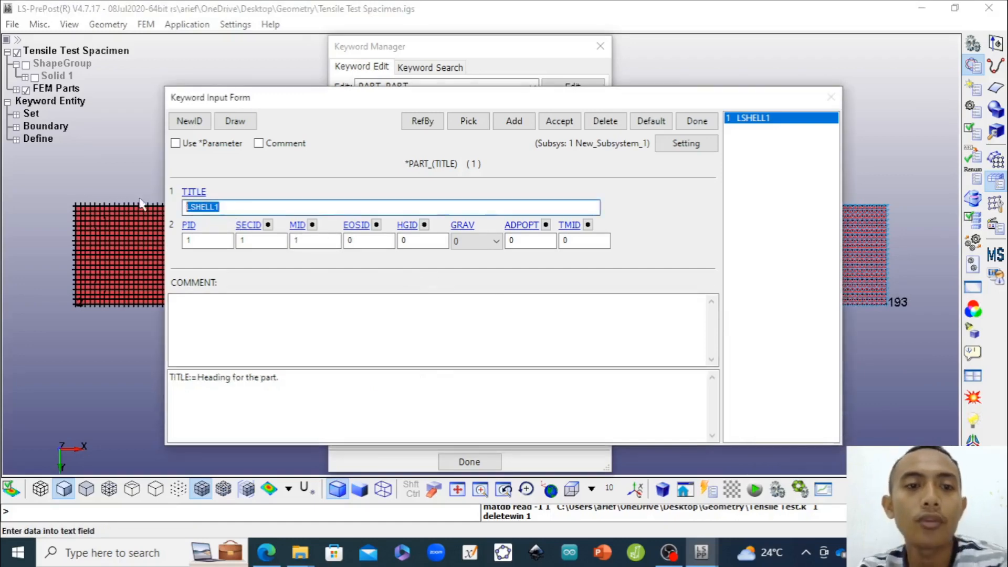
{"action": "type", "text": "spac"}
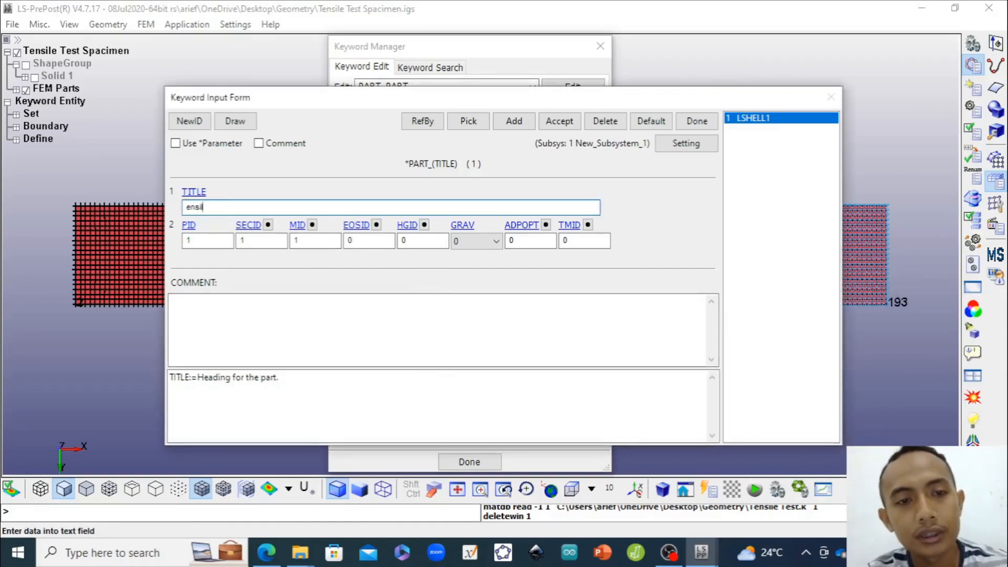
{"action": "key", "text": "BackSpace"}
{"action": "key", "text": "BackSpace"}
{"action": "key", "text": "BackSpace"}
{"action": "key", "text": "BackSpace"}
{"action": "type", "text": "Tensi"}
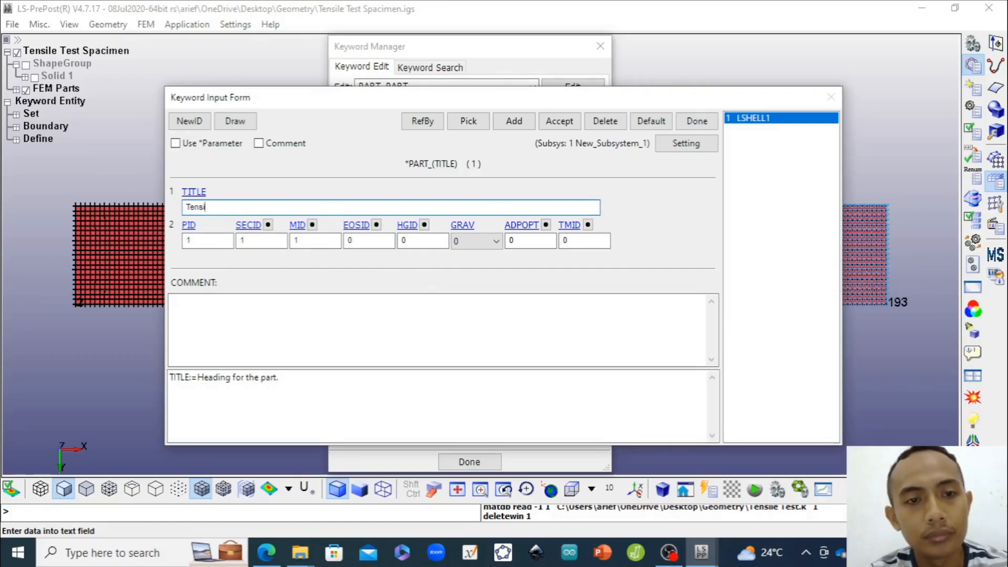
{"action": "type", "text": "le Test"}
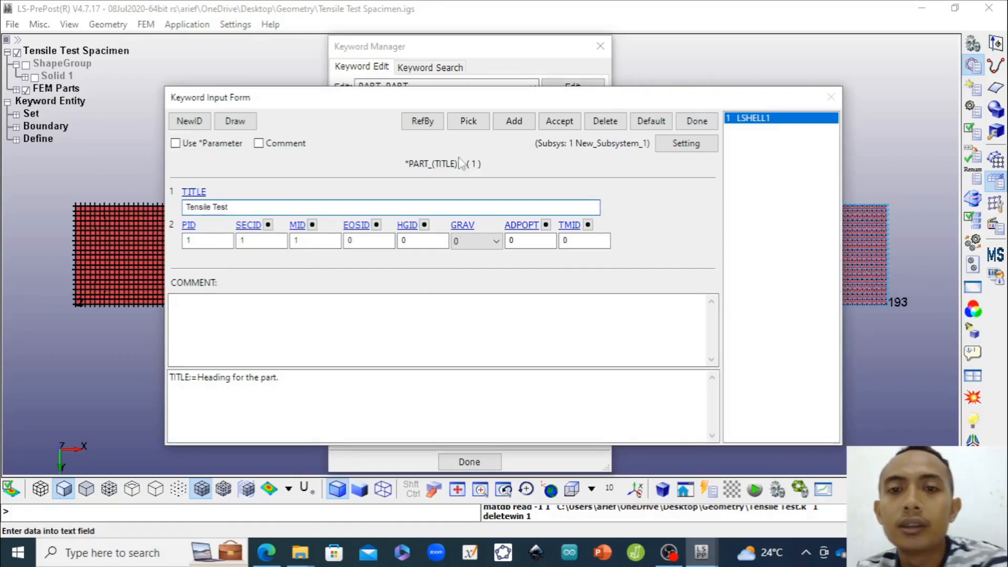
{"action": "left_click", "coordinate": [558, 122]}
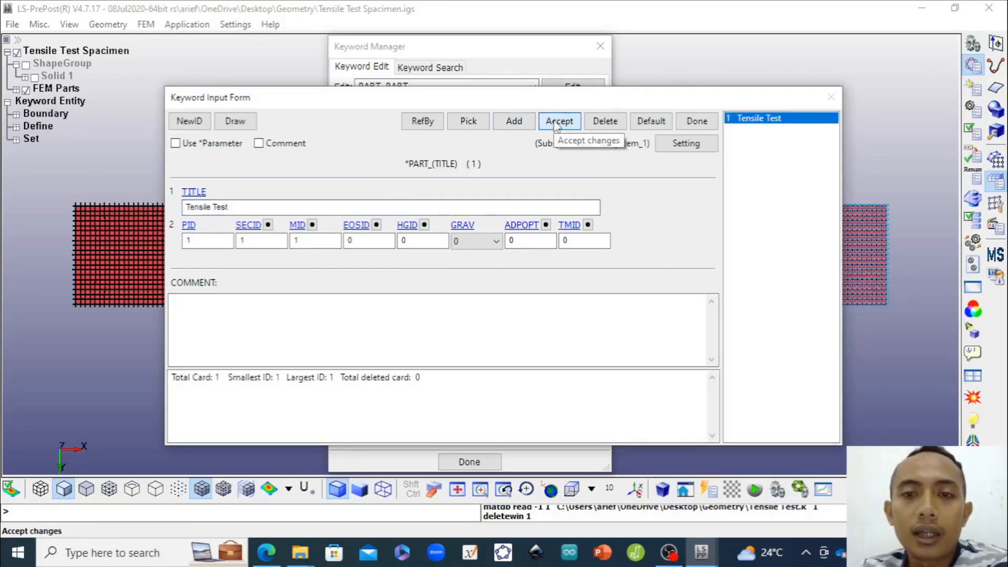
{"action": "left_click", "coordinate": [699, 122]}
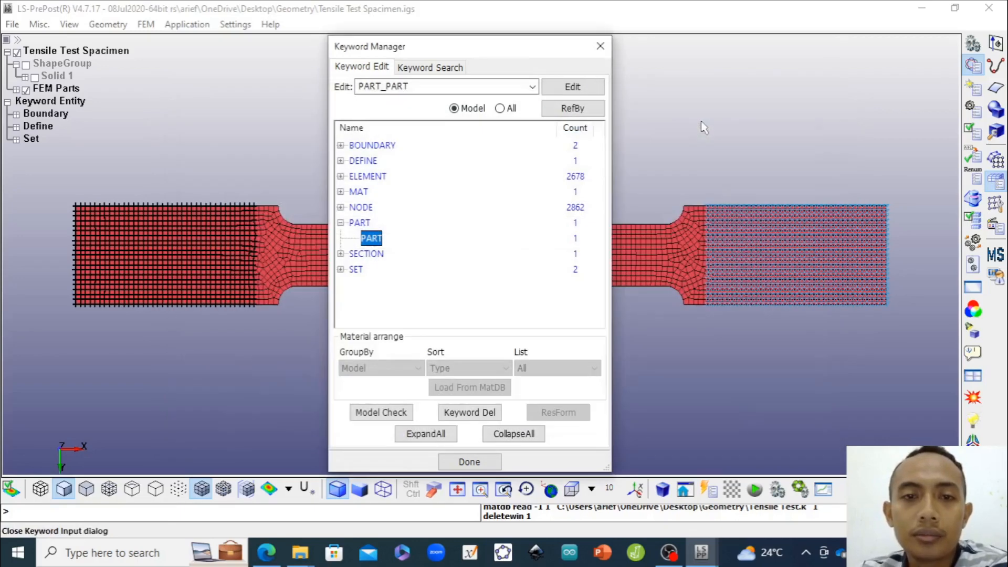
{"action": "left_click", "coordinate": [341, 223]}
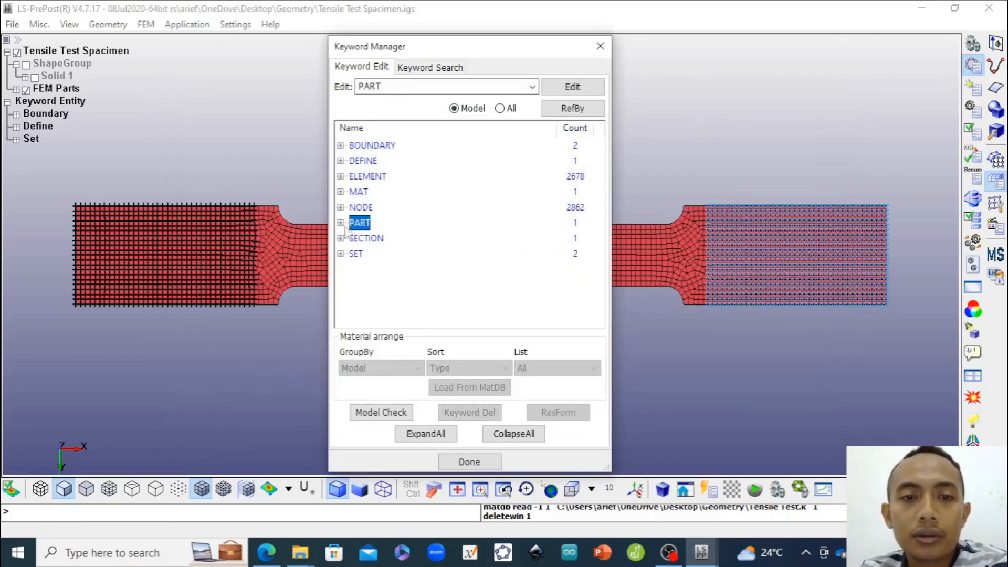
Create a DATABASE_BINARY_D3PLOT keyword with an output time interval DT of 0.1
{"action": "left_click", "coordinate": [366, 239]}
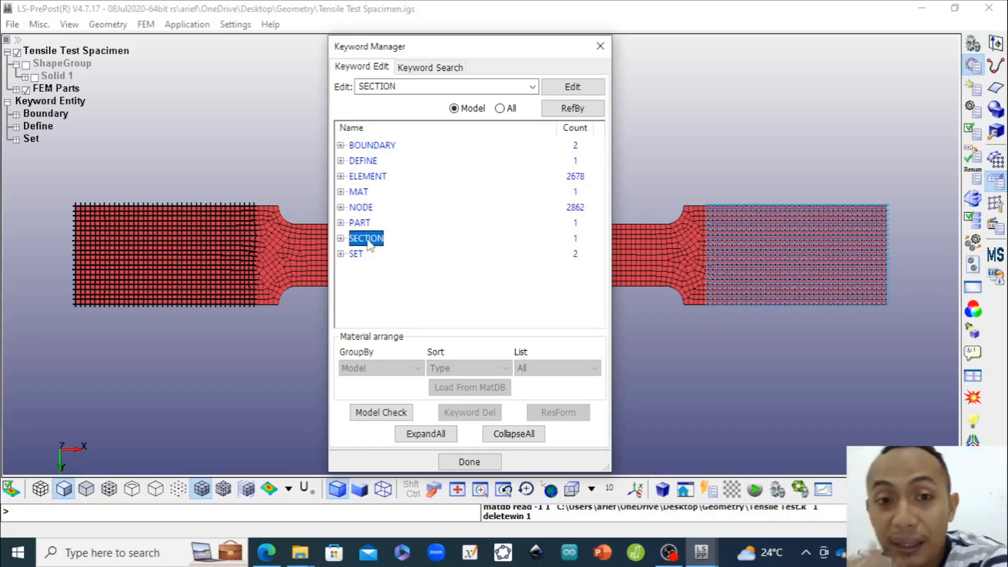
{"action": "left_click", "coordinate": [501, 108]}
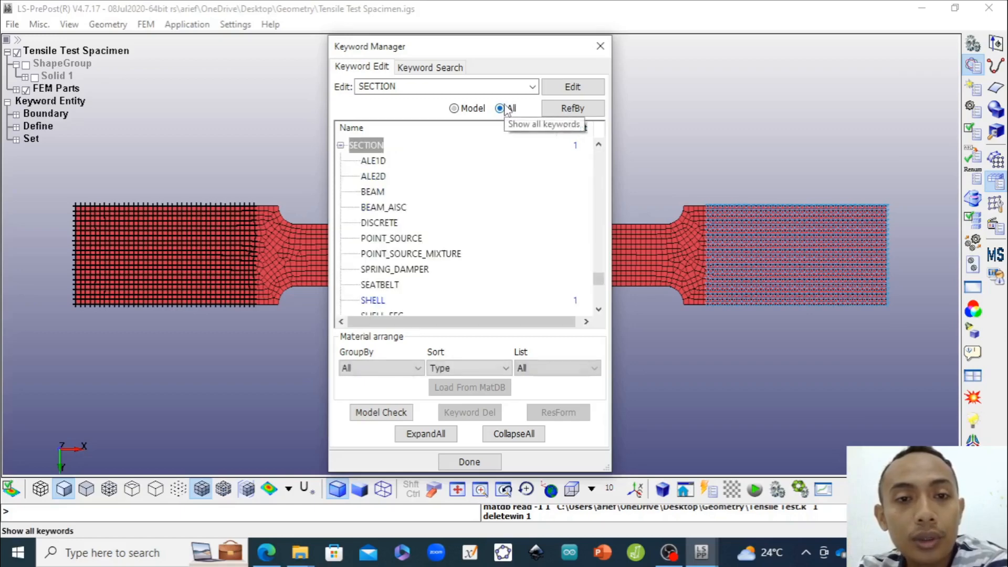
{"action": "left_click", "coordinate": [341, 146]}
{"action": "scroll", "coordinate": [370, 211], "scroll_direction": "up", "scroll_amount": 4}
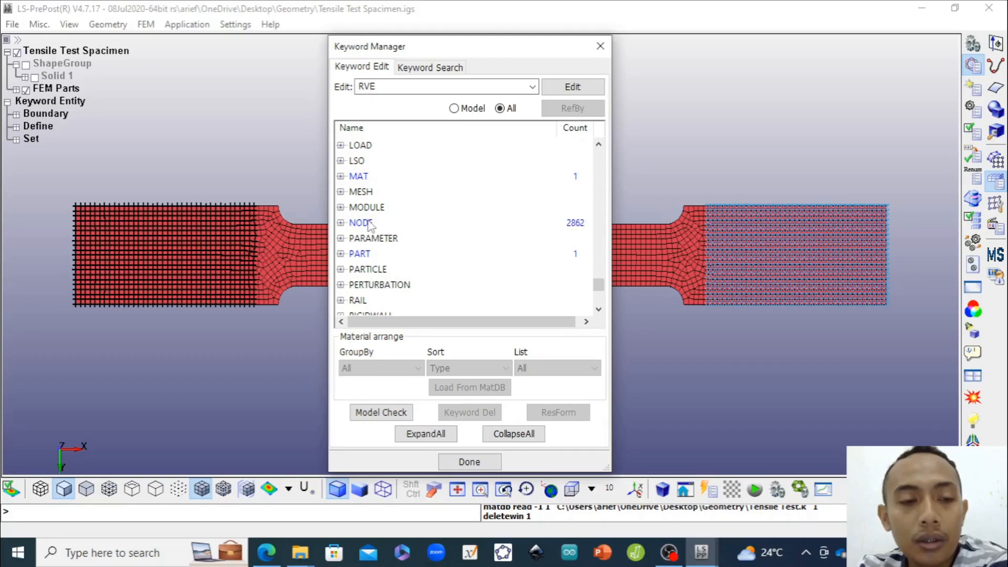
{"action": "scroll", "coordinate": [369, 225], "scroll_direction": "up", "scroll_amount": 3}
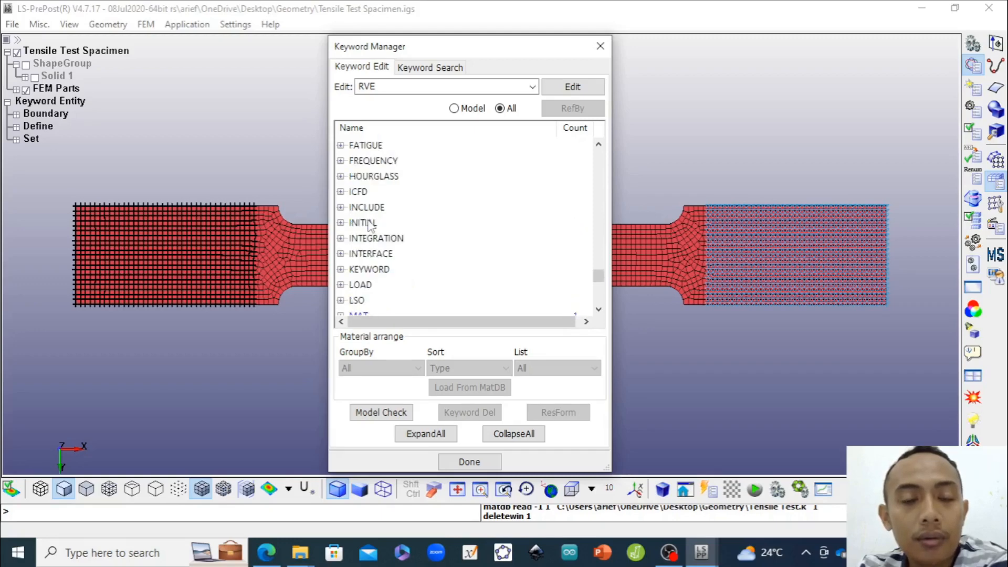
{"action": "scroll", "coordinate": [369, 225], "scroll_direction": "up", "scroll_amount": 4}
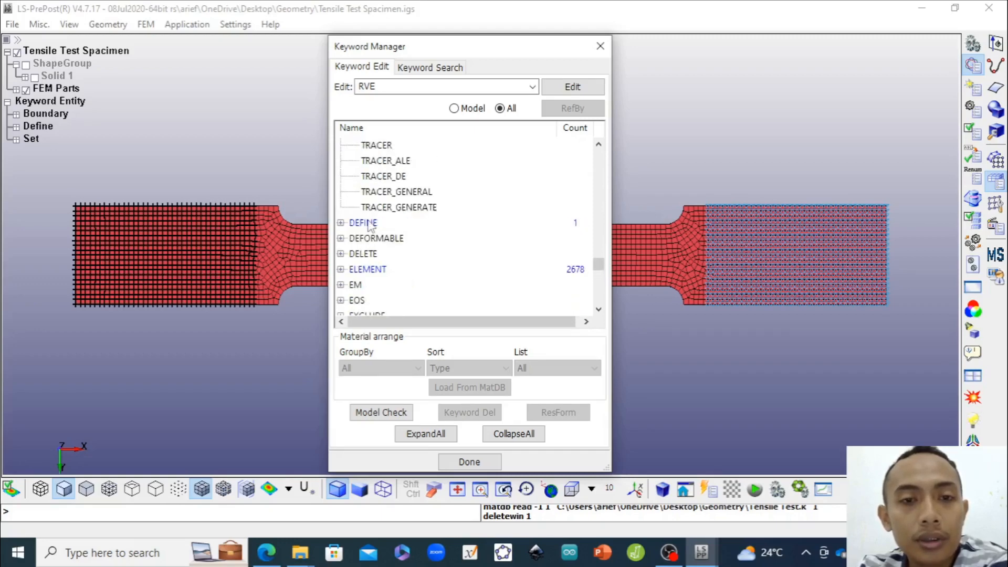
{"action": "scroll", "coordinate": [370, 225], "scroll_direction": "up", "scroll_amount": 20}
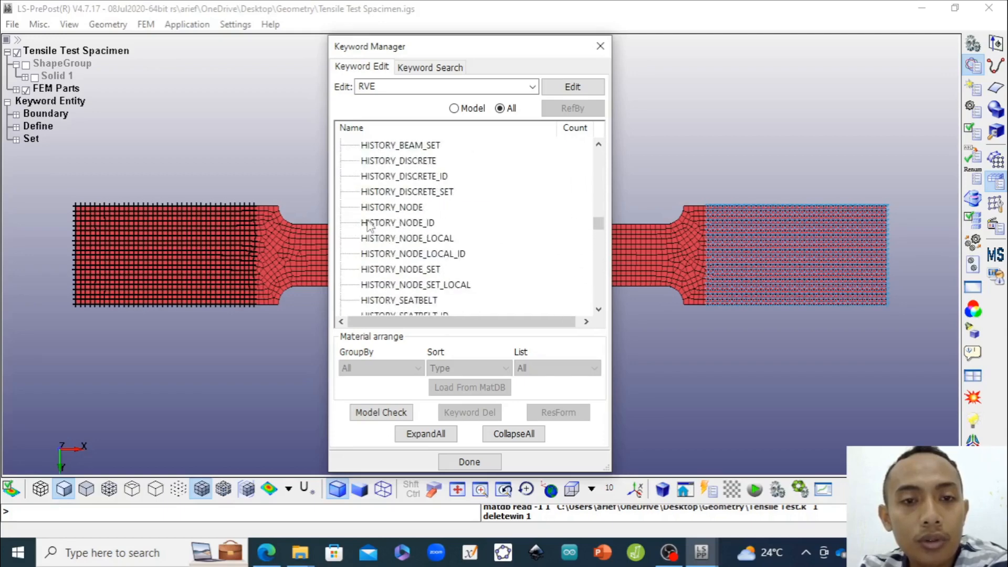
{"action": "scroll", "coordinate": [369, 219], "scroll_direction": "up", "scroll_amount": 1}
{"action": "scroll", "coordinate": [369, 219], "scroll_direction": "down", "scroll_amount": 1}
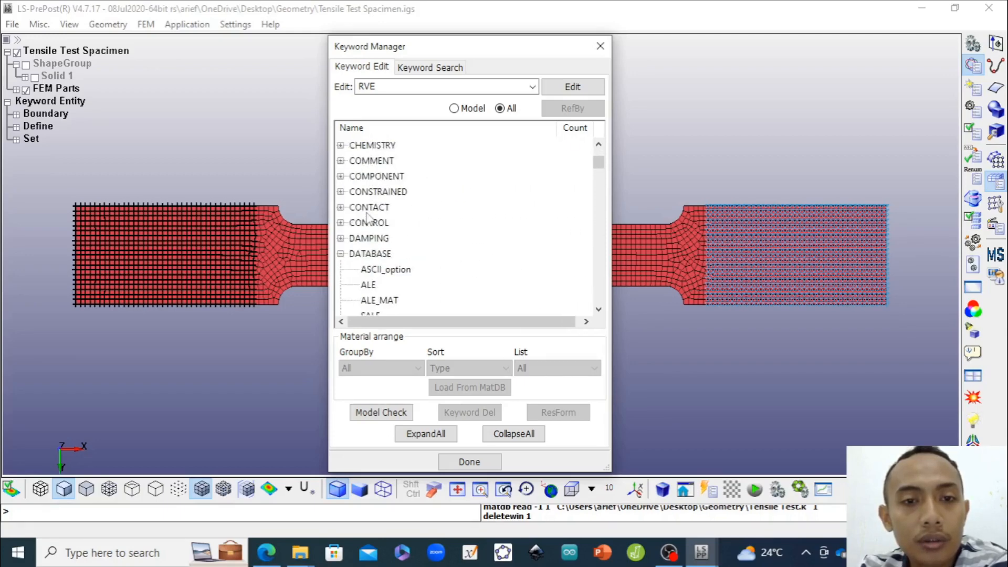
{"action": "scroll", "coordinate": [381, 258], "scroll_direction": "down", "scroll_amount": 3}
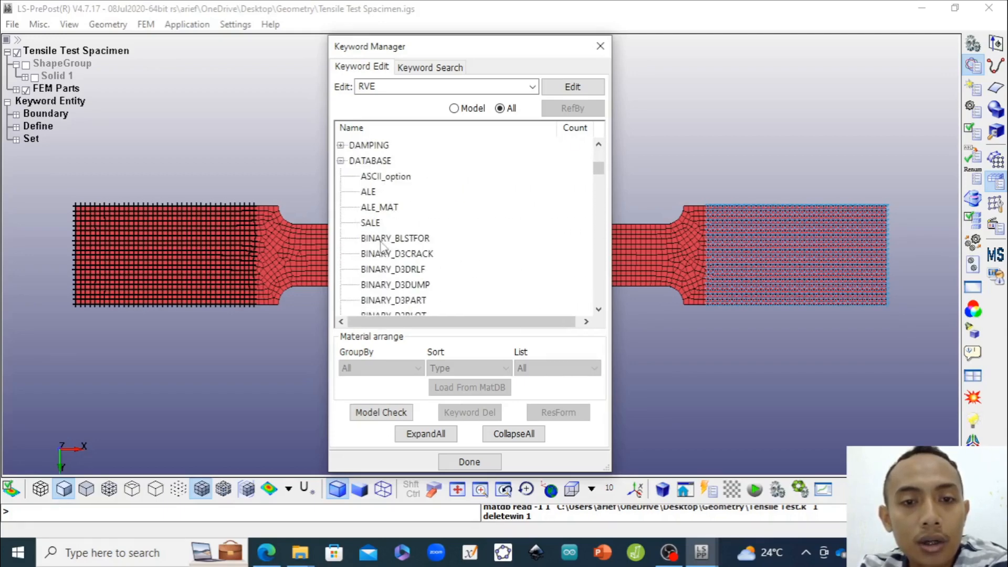
{"action": "double_click", "coordinate": [393, 274]}
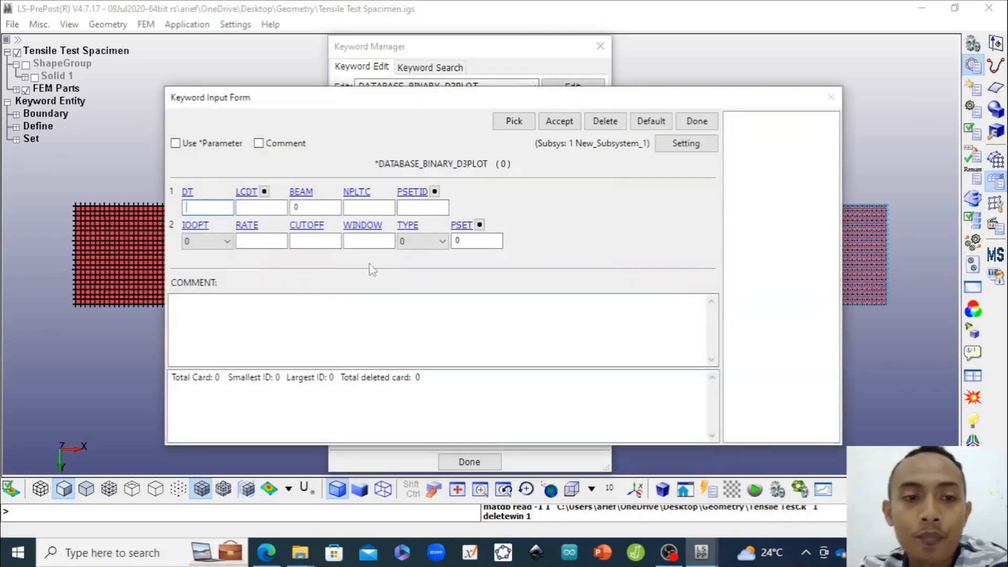
{"action": "left_click", "coordinate": [207, 208]}
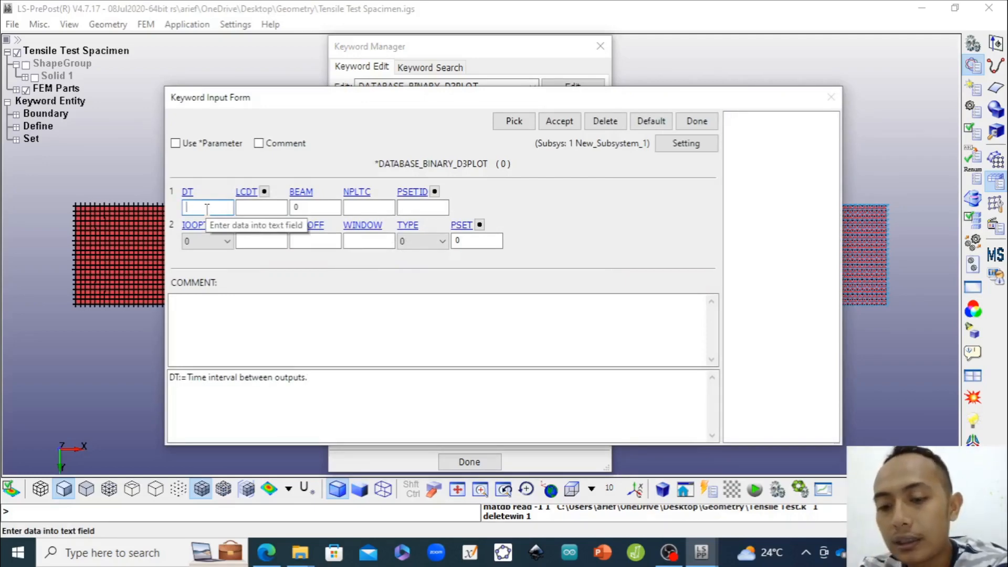
{"action": "type", "text": "0.1"}
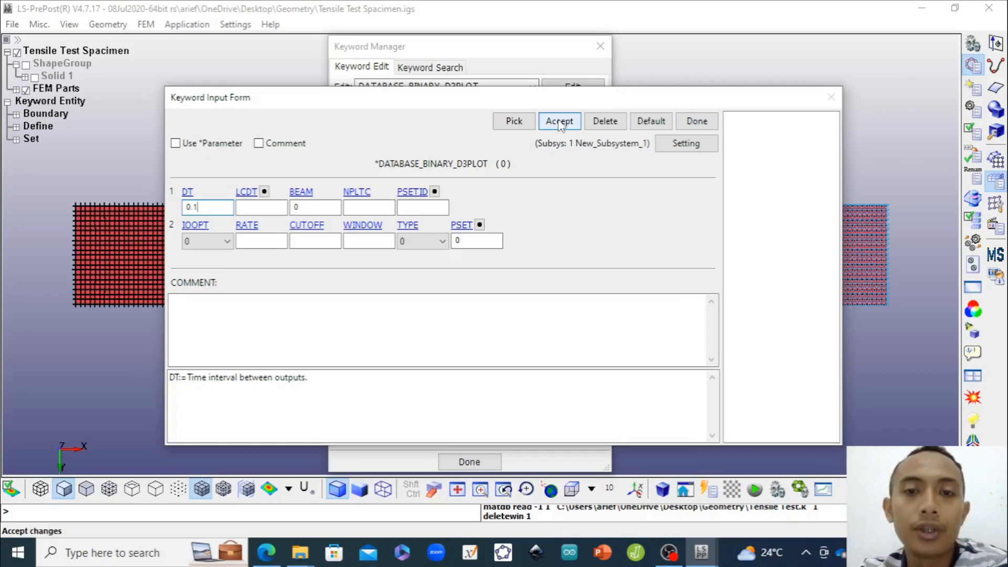
{"action": "left_click", "coordinate": [559, 121]}
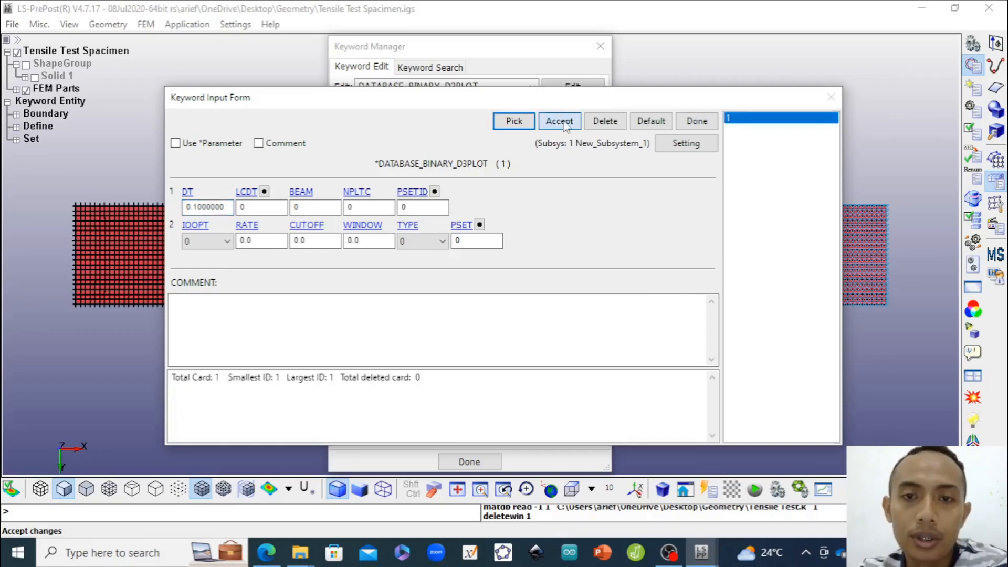
{"action": "left_click", "coordinate": [696, 122]}
Open the DATABASE ASCII_option keyword for editing
{"action": "scroll", "coordinate": [401, 231], "scroll_direction": "down", "scroll_amount": 1}
{"action": "scroll", "coordinate": [400, 238], "scroll_direction": "up", "scroll_amount": 3}
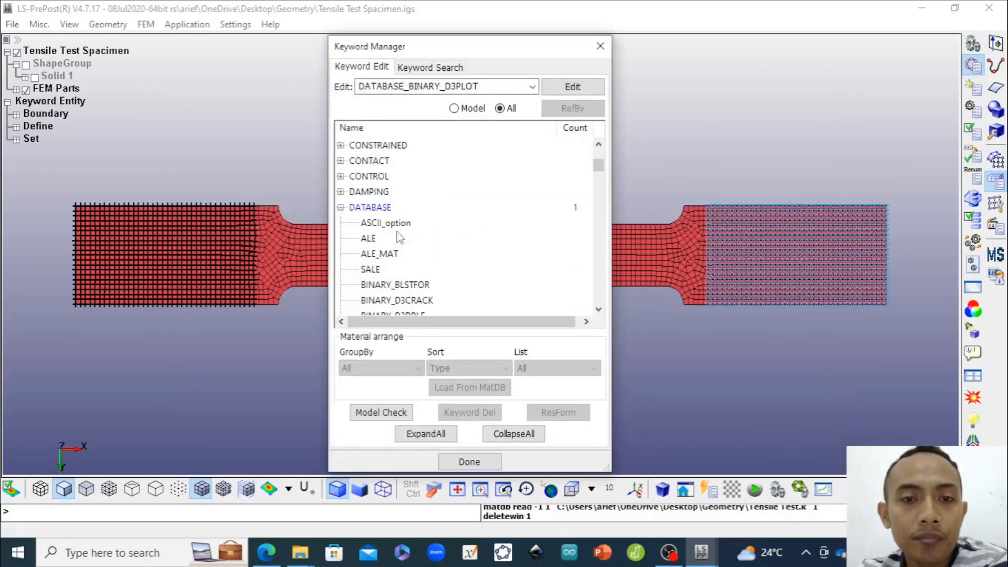
{"action": "left_click", "coordinate": [381, 226]}
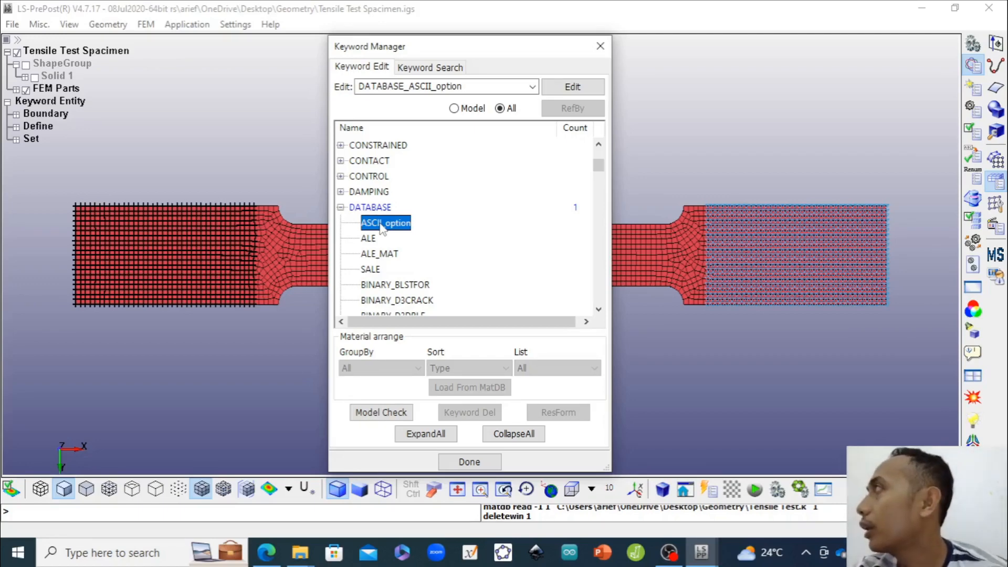
{"action": "double_click", "coordinate": [381, 225]}
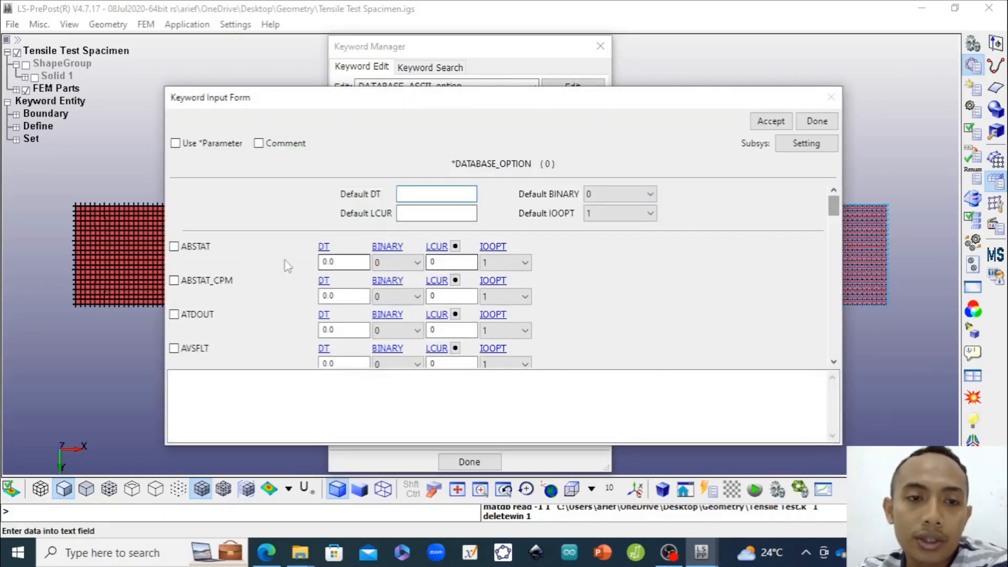
{"action": "left_click", "coordinate": [211, 280]}
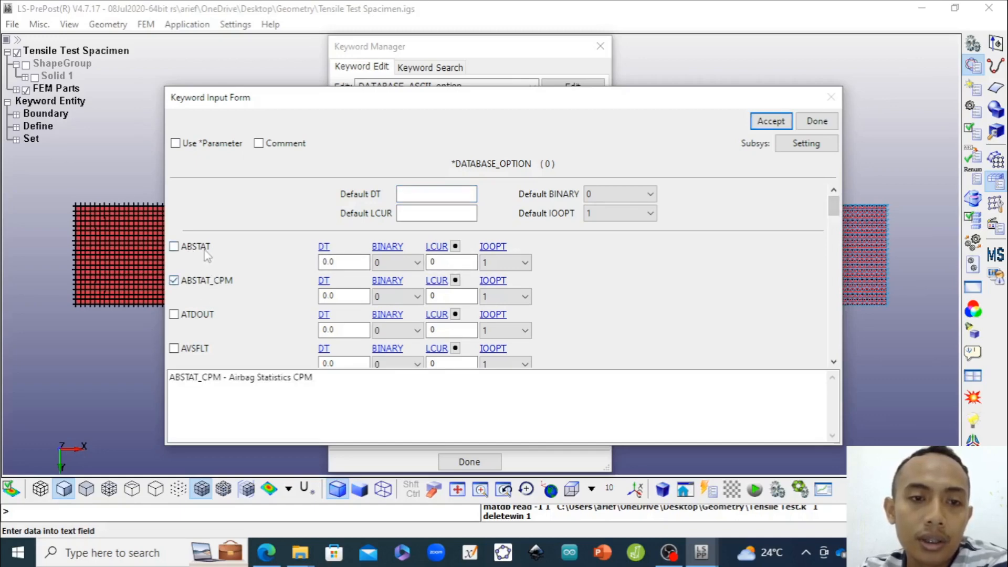
{"action": "left_click", "coordinate": [184, 250]}
{"action": "left_click", "coordinate": [184, 283]}
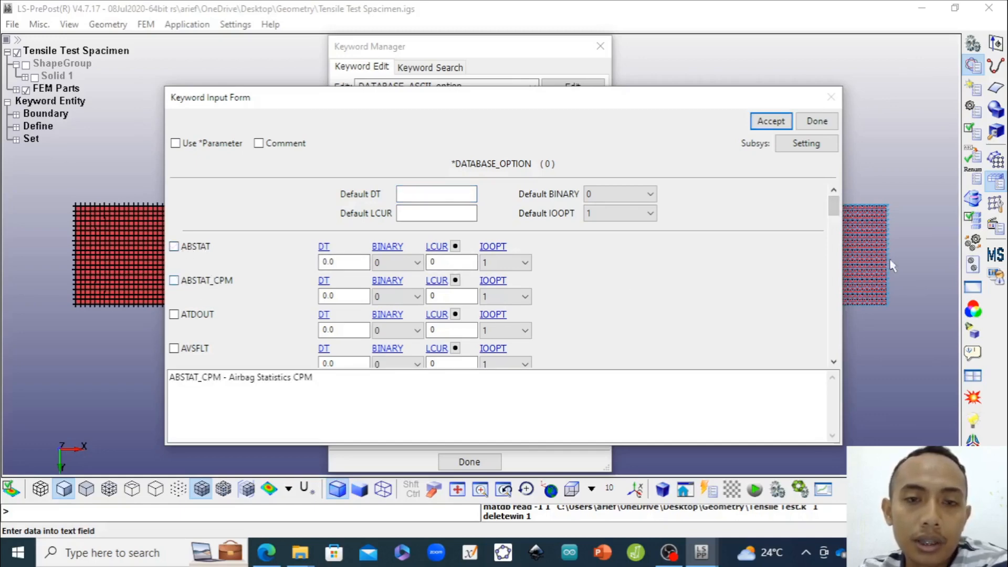
Enable GLSTAT output with a DT of 0.1 in the ASCII database options, then accept and close the form
{"action": "left_click_drag", "start_coordinate": [834, 205], "coordinate": [834, 255]}
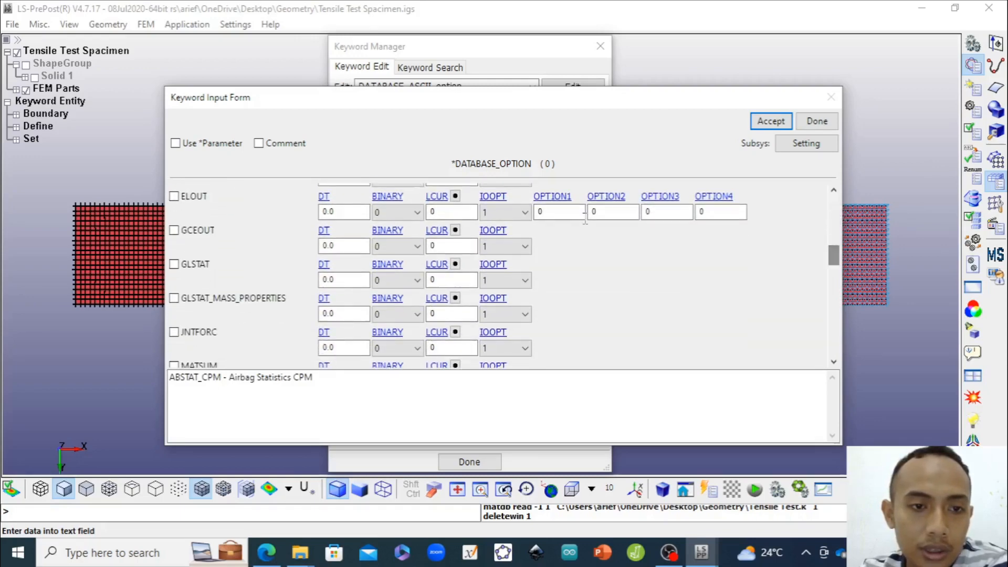
{"action": "left_click", "coordinate": [203, 266]}
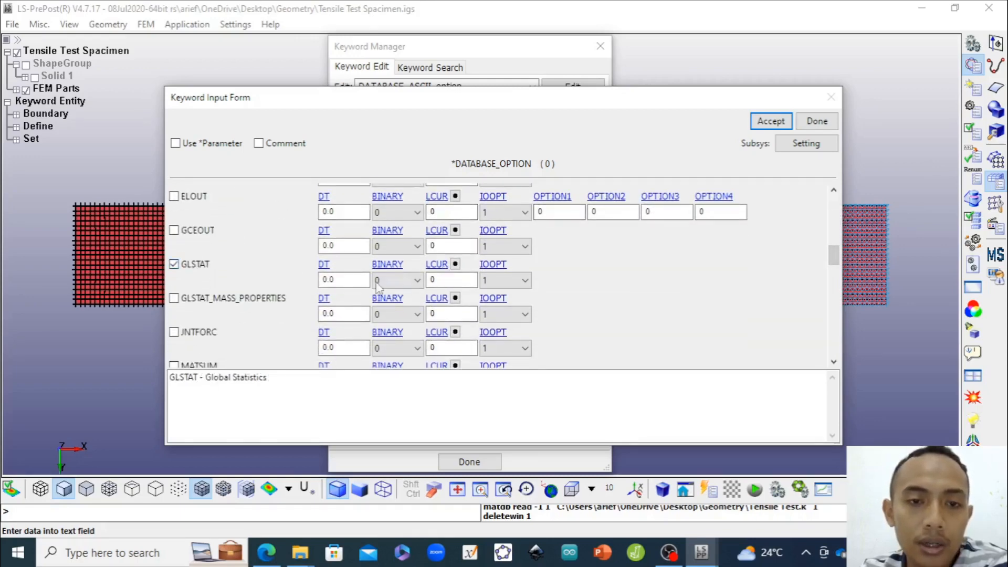
{"action": "left_click", "coordinate": [345, 280]}
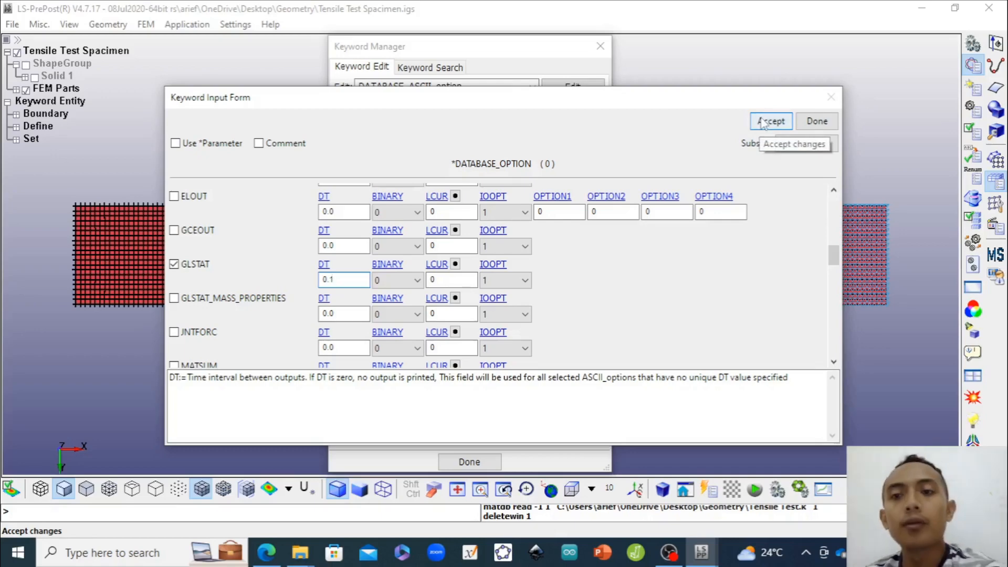
{"action": "left_click", "coordinate": [770, 125]}
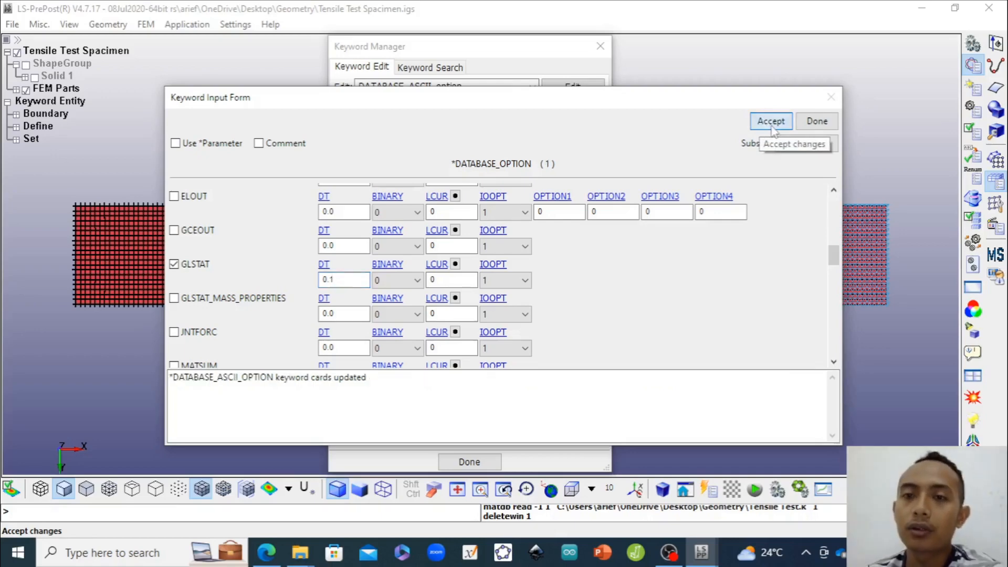
{"action": "left_click", "coordinate": [817, 123]}
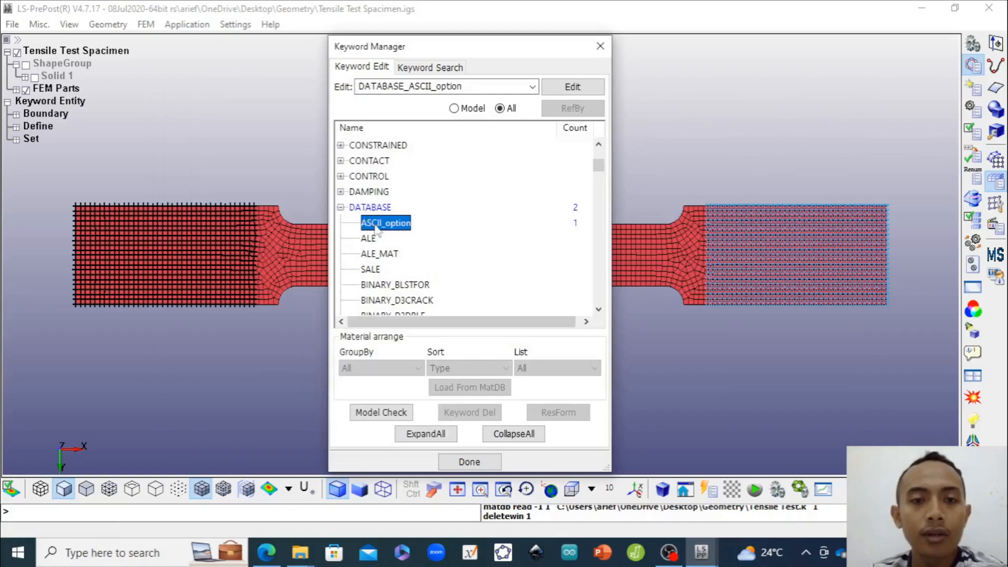
Create a CONTROL_ACCURACY keyword with the OSU flag set to 1, then accept and close the form
{"action": "left_click", "coordinate": [340, 207]}
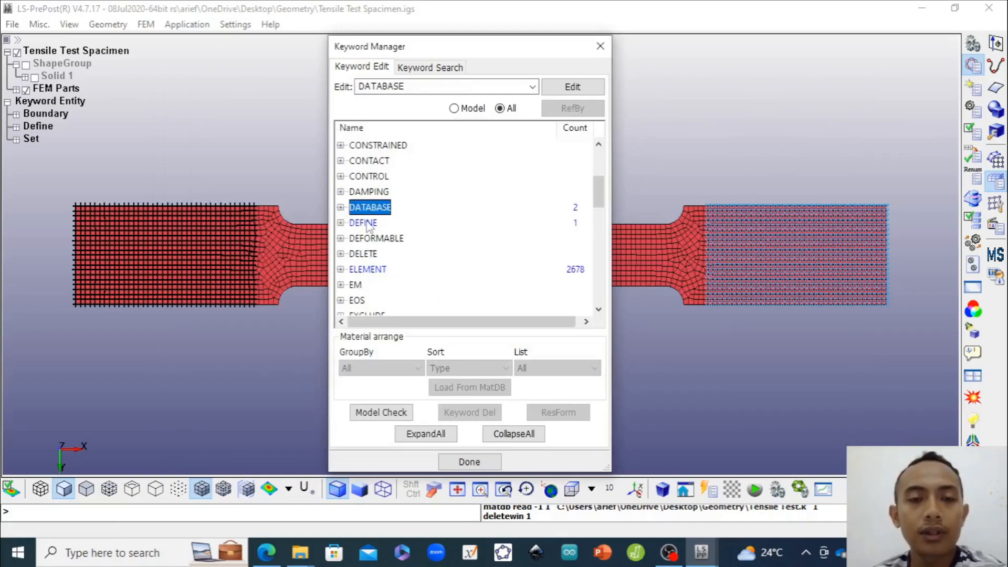
{"action": "scroll", "coordinate": [368, 225], "scroll_direction": "up", "scroll_amount": 1}
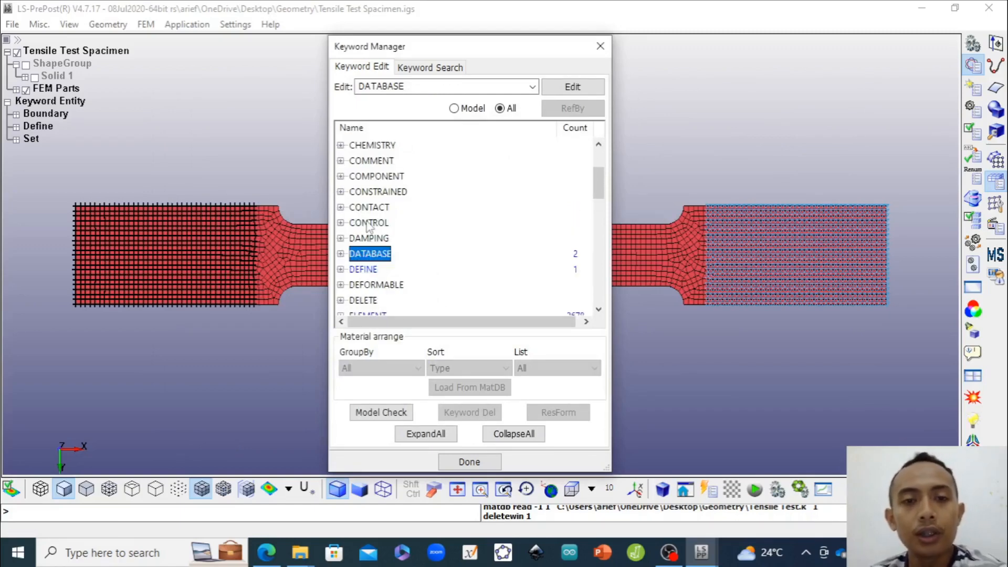
{"action": "scroll", "coordinate": [368, 226], "scroll_direction": "up", "scroll_amount": 1}
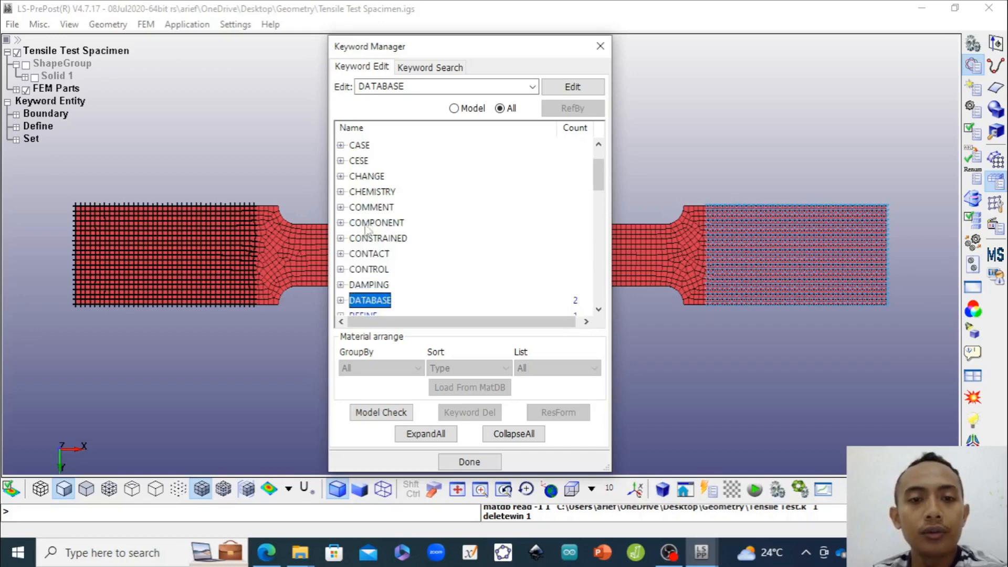
{"action": "left_click", "coordinate": [341, 270]}
{"action": "scroll", "coordinate": [394, 236], "scroll_direction": "down", "scroll_amount": 2}
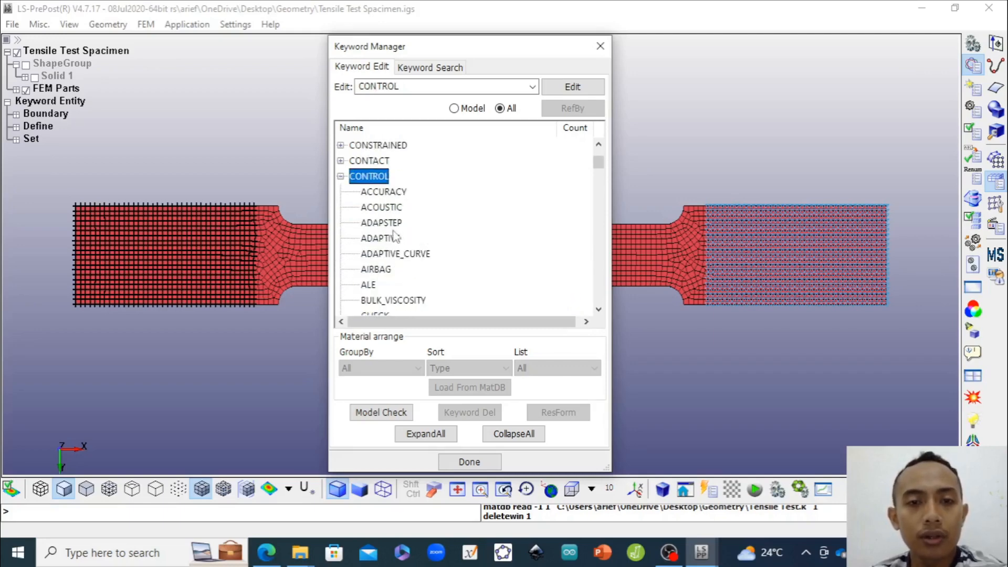
{"action": "double_click", "coordinate": [388, 194]}
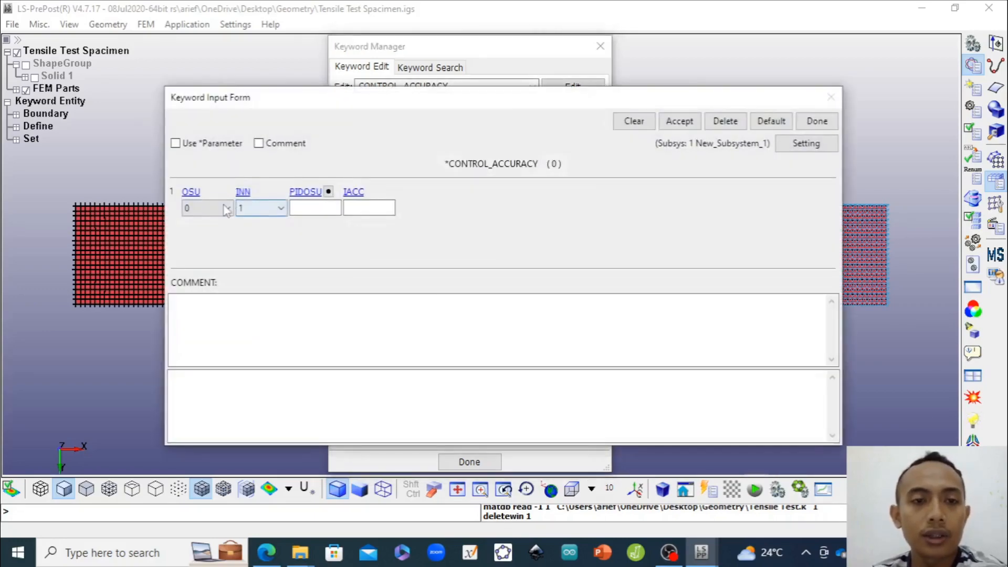
{"action": "left_click", "coordinate": [218, 209]}
{"action": "left_click", "coordinate": [207, 234]}
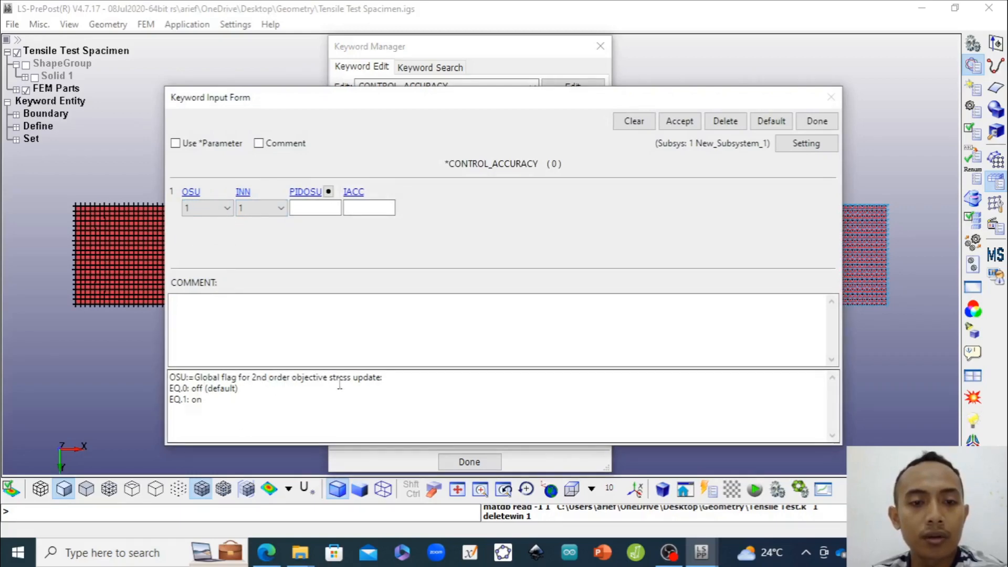
{"action": "left_click", "coordinate": [679, 122]}
{"action": "left_click", "coordinate": [817, 121]}
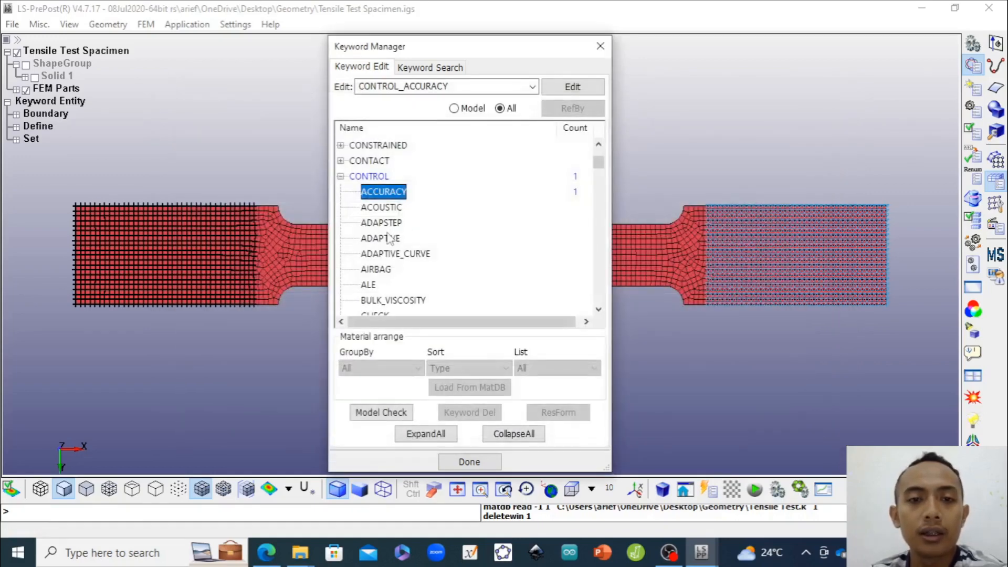
Create a CONTROL_TERMINATION keyword with a termination time ENDTIM of 10, then accept and close the form
{"action": "left_click", "coordinate": [388, 239]}
{"action": "scroll", "coordinate": [388, 239], "scroll_direction": "down", "scroll_amount": 5}
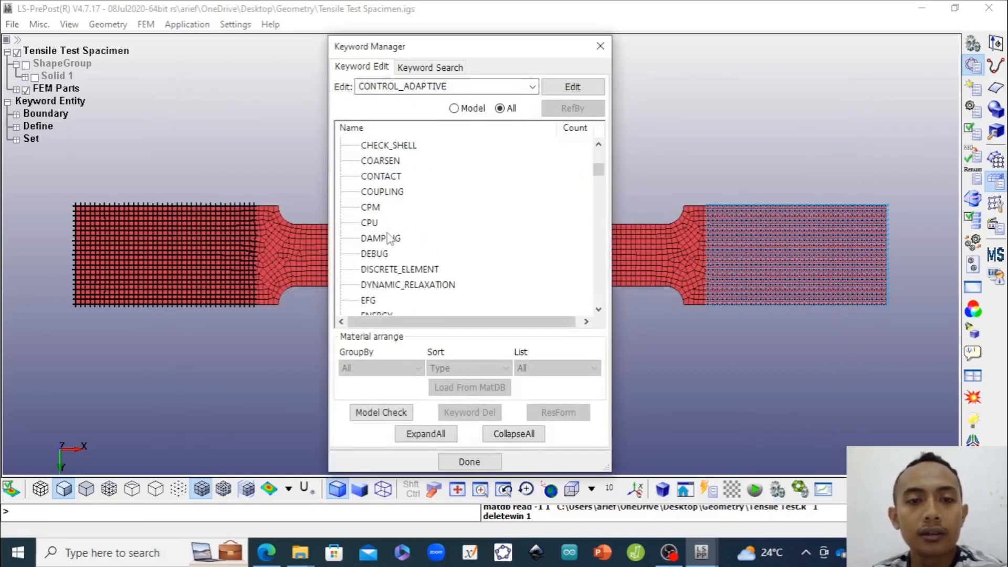
{"action": "scroll", "coordinate": [388, 239], "scroll_direction": "down", "scroll_amount": 10}
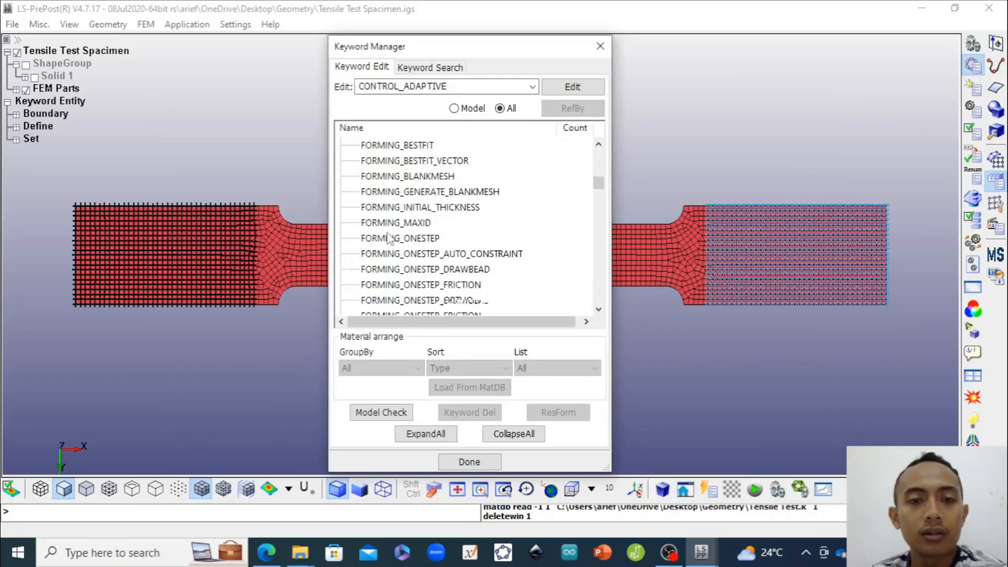
{"action": "scroll", "coordinate": [389, 239], "scroll_direction": "down", "scroll_amount": 10}
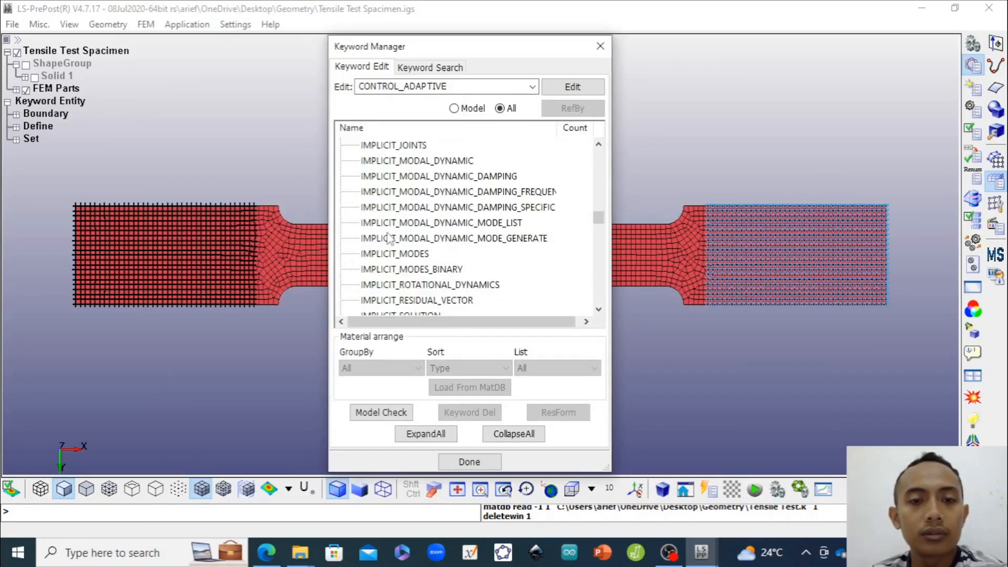
{"action": "scroll", "coordinate": [389, 239], "scroll_direction": "down", "scroll_amount": 1}
{"action": "scroll", "coordinate": [389, 239], "scroll_direction": "down", "scroll_amount": 11}
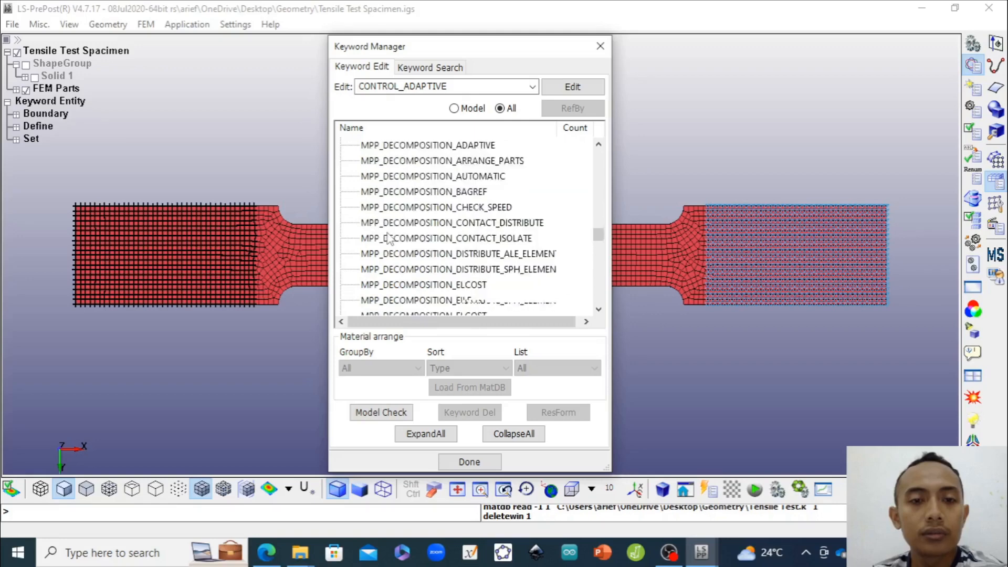
{"action": "scroll", "coordinate": [388, 239], "scroll_direction": "down", "scroll_amount": 6}
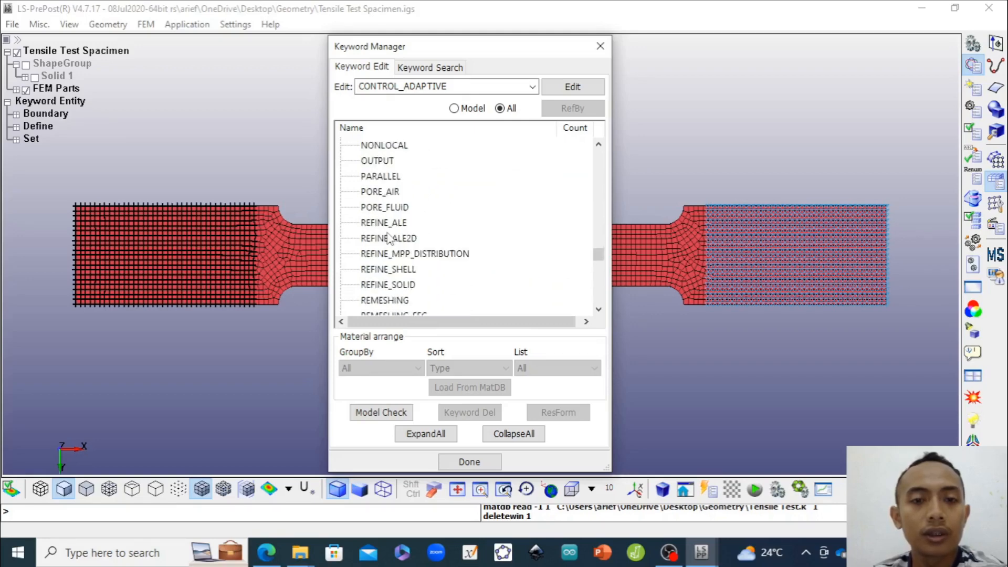
{"action": "scroll", "coordinate": [390, 239], "scroll_direction": "down", "scroll_amount": 4}
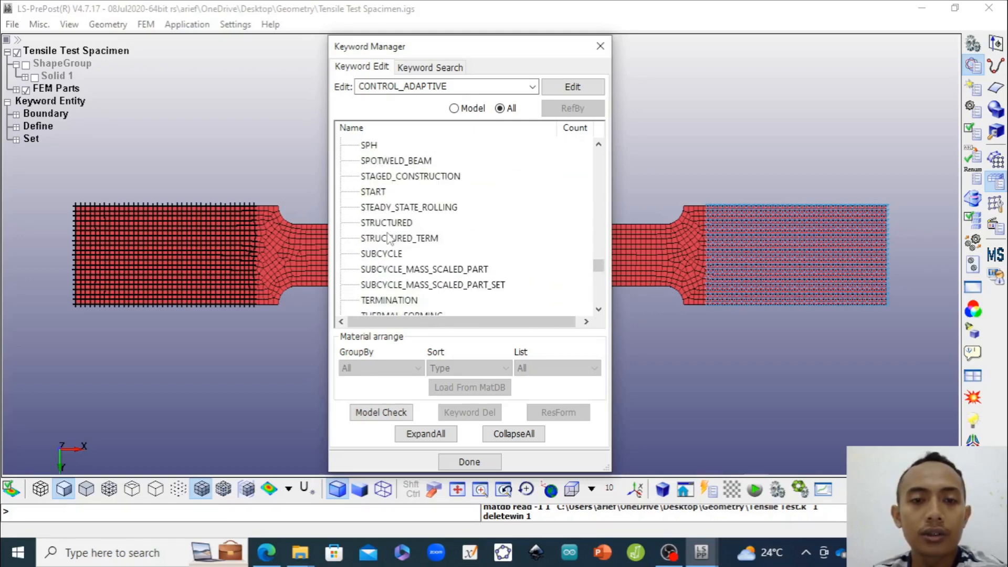
{"action": "double_click", "coordinate": [390, 208]}
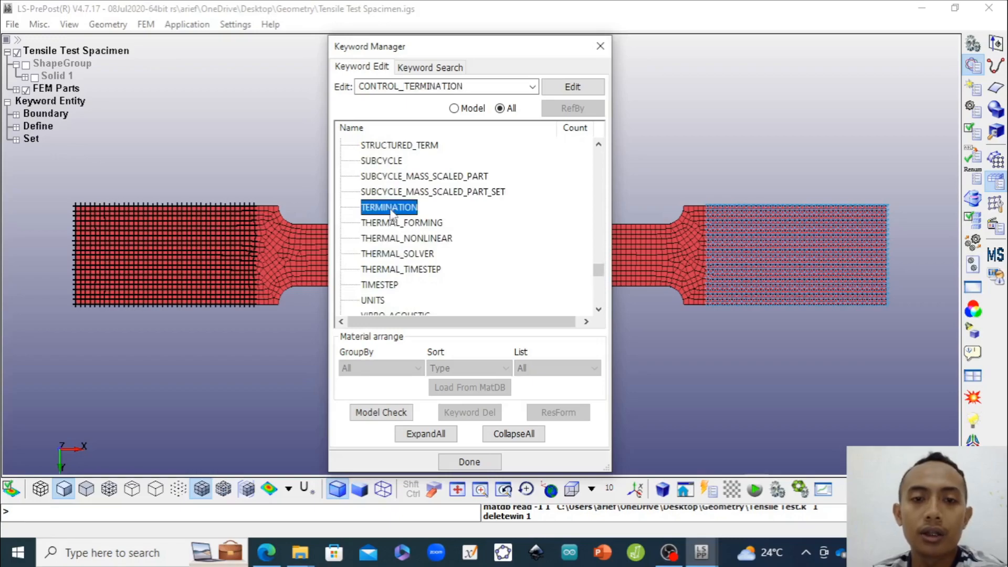
{"action": "double_click", "coordinate": [222, 213]}
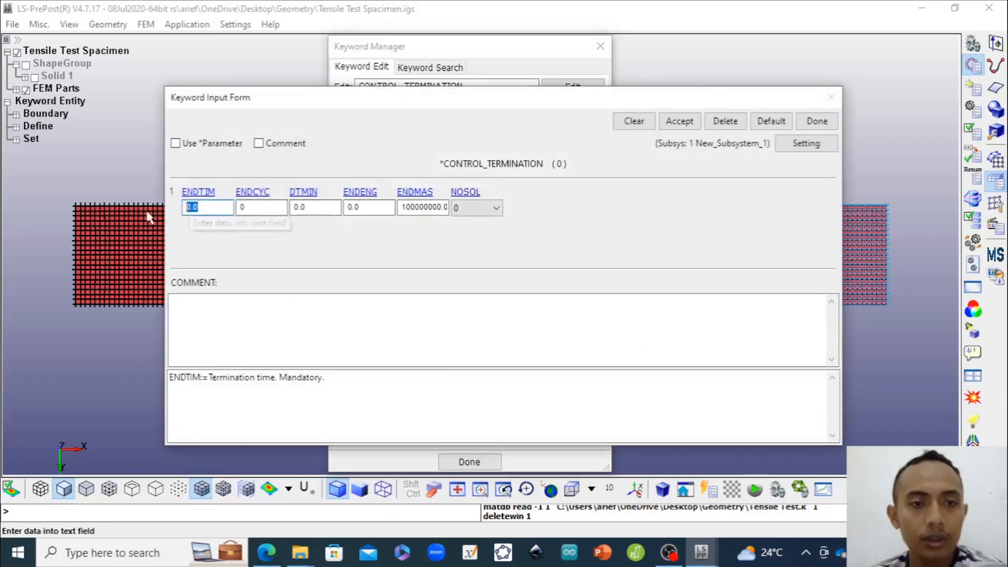
{"action": "type", "text": "10"}
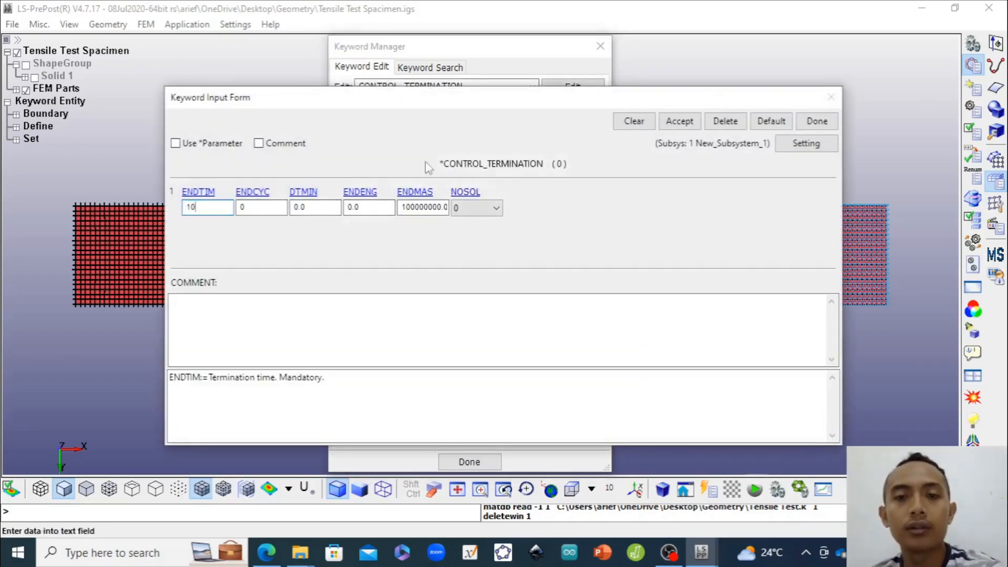
{"action": "left_click", "coordinate": [681, 123]}
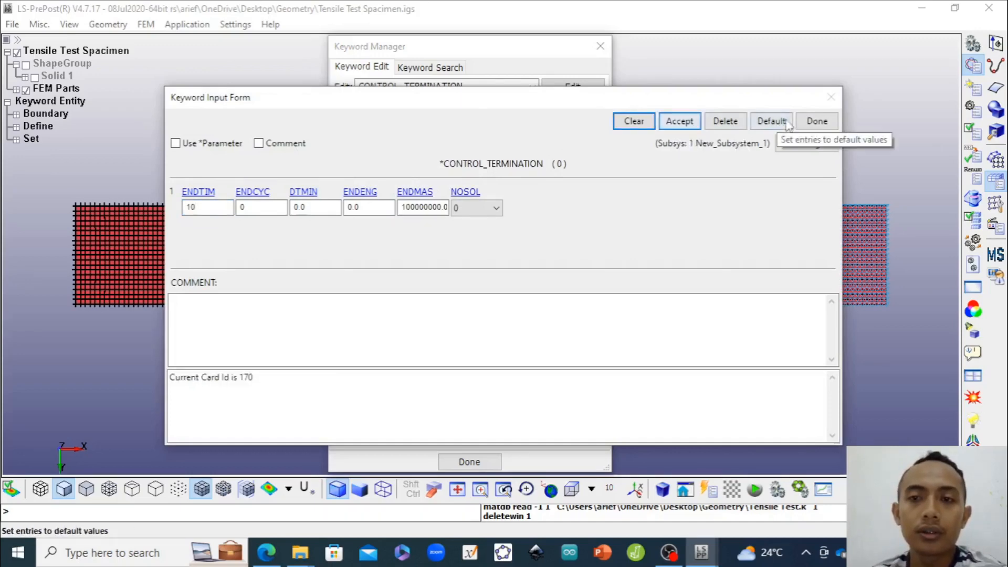
{"action": "left_click", "coordinate": [817, 121]}
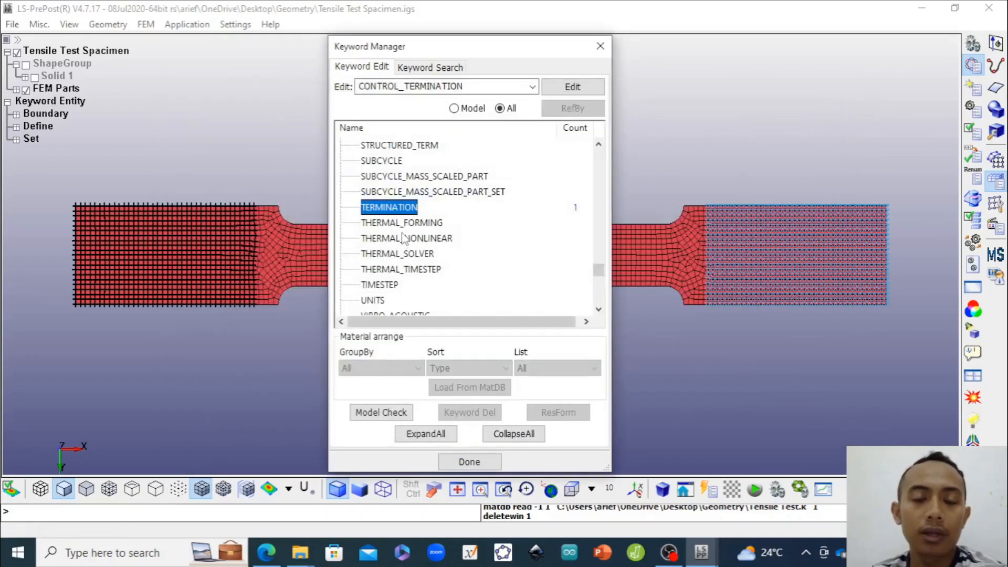
{"action": "scroll", "coordinate": [403, 239], "scroll_direction": "down", "scroll_amount": 1}
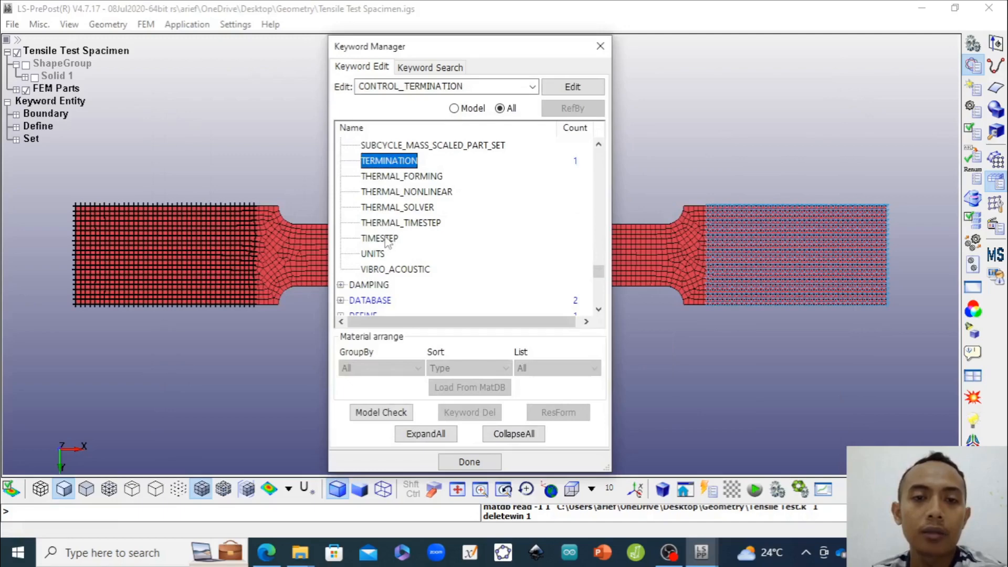
{"action": "left_click", "coordinate": [383, 239]}
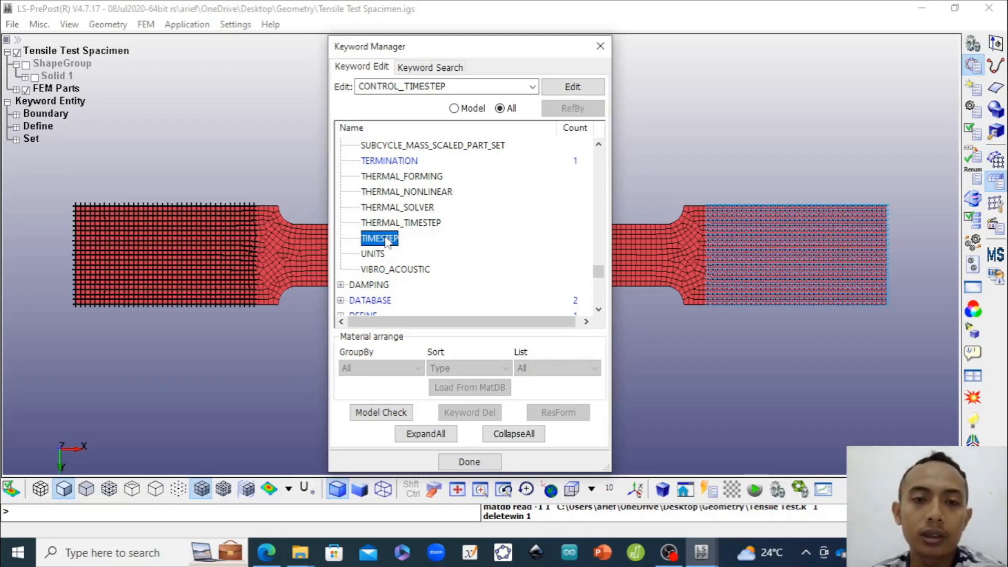
{"action": "left_click", "coordinate": [391, 162]}
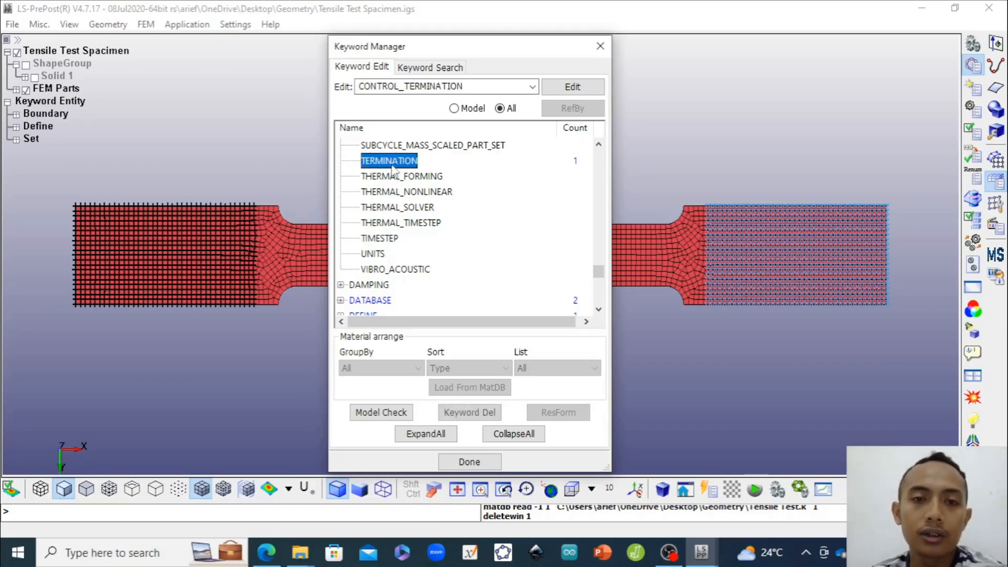
{"action": "left_click", "coordinate": [380, 239]}
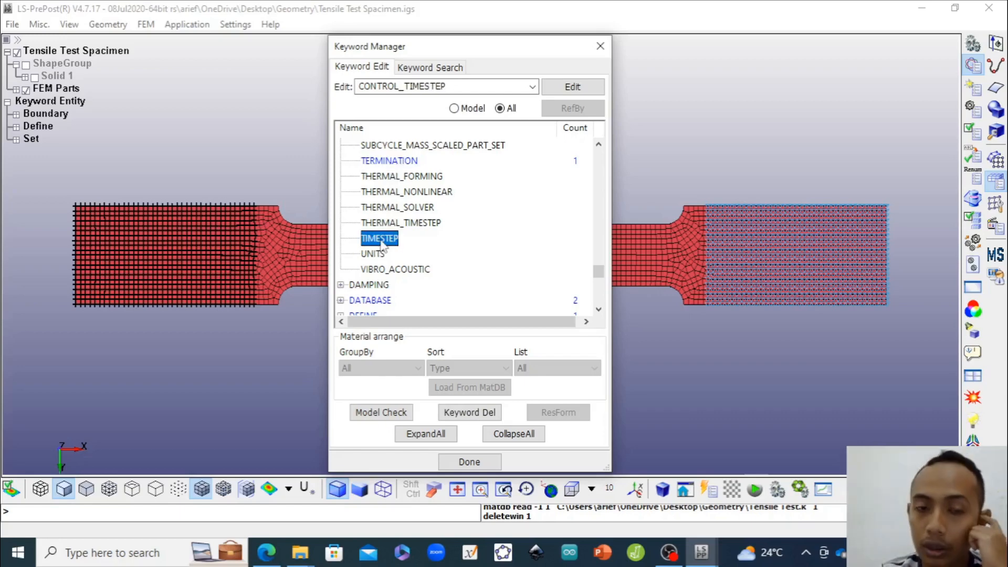
Open the DATABASE EXTENT_BINARY keyword for editing
{"action": "scroll", "coordinate": [383, 247], "scroll_direction": "down", "scroll_amount": 2}
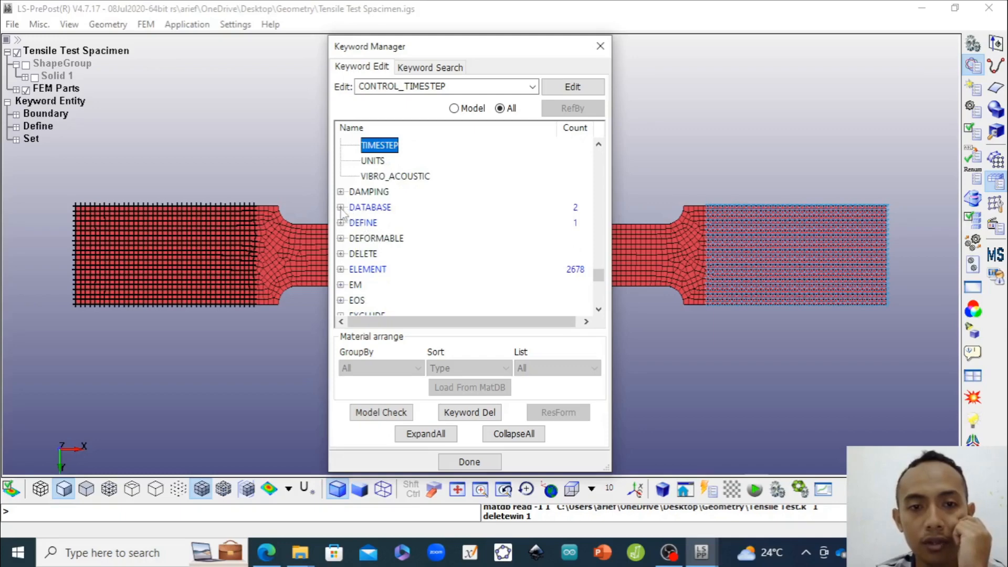
{"action": "left_click", "coordinate": [340, 207]}
{"action": "left_click", "coordinate": [371, 208]}
{"action": "scroll", "coordinate": [377, 225], "scroll_direction": "down", "scroll_amount": 1}
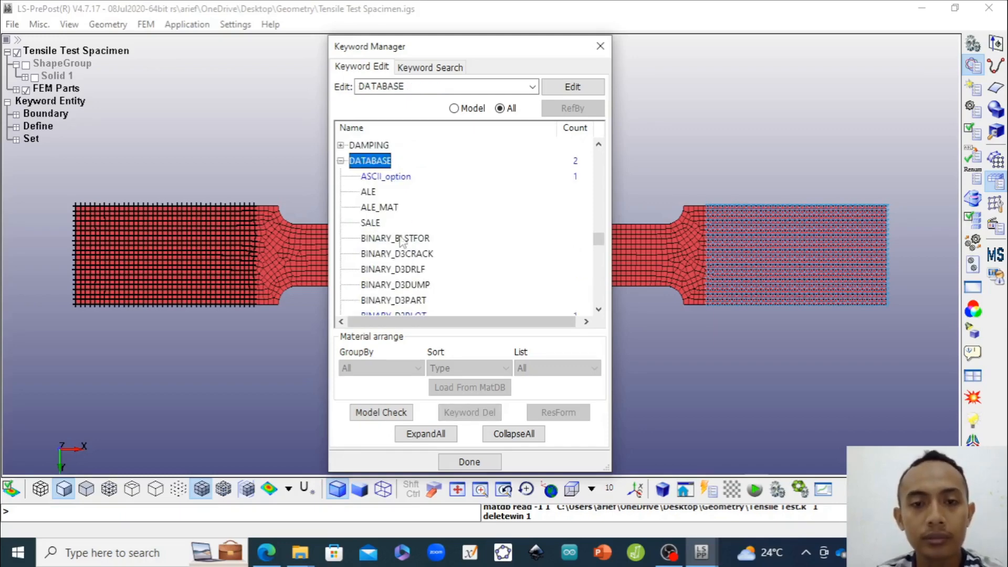
{"action": "scroll", "coordinate": [402, 242], "scroll_direction": "down", "scroll_amount": 2}
{"action": "scroll", "coordinate": [401, 241], "scroll_direction": "down", "scroll_amount": 2}
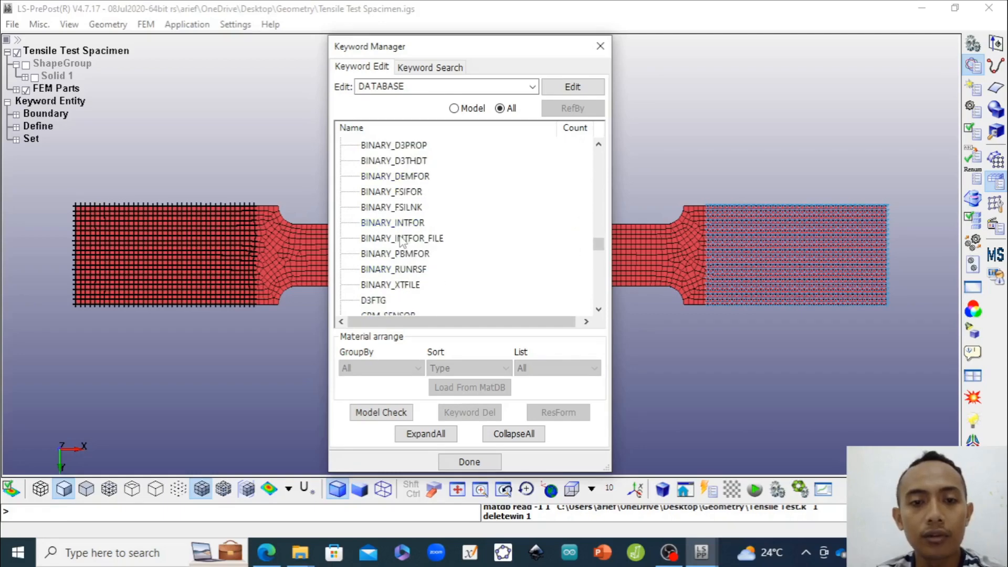
{"action": "scroll", "coordinate": [402, 241], "scroll_direction": "down", "scroll_amount": 2}
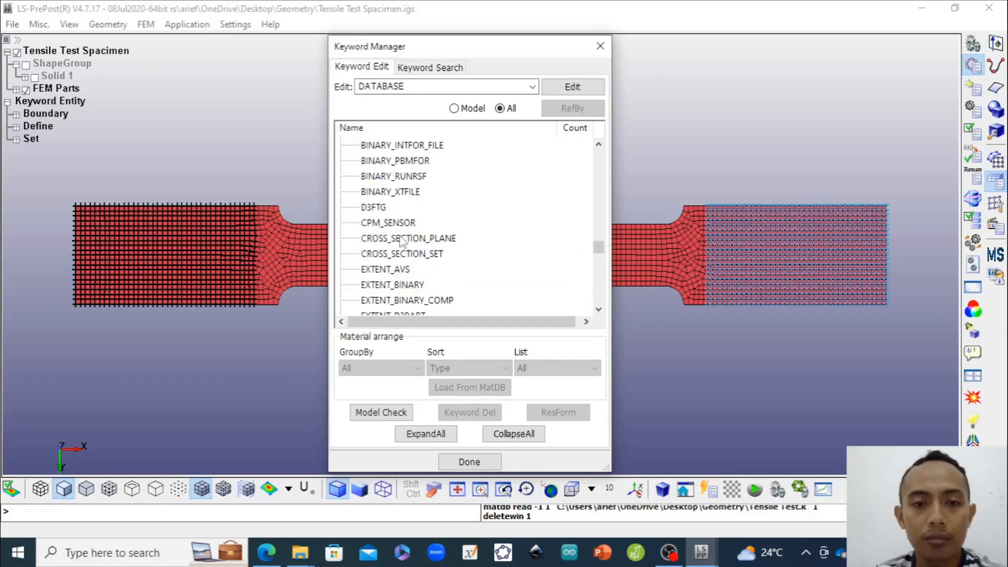
{"action": "left_click", "coordinate": [386, 285]}
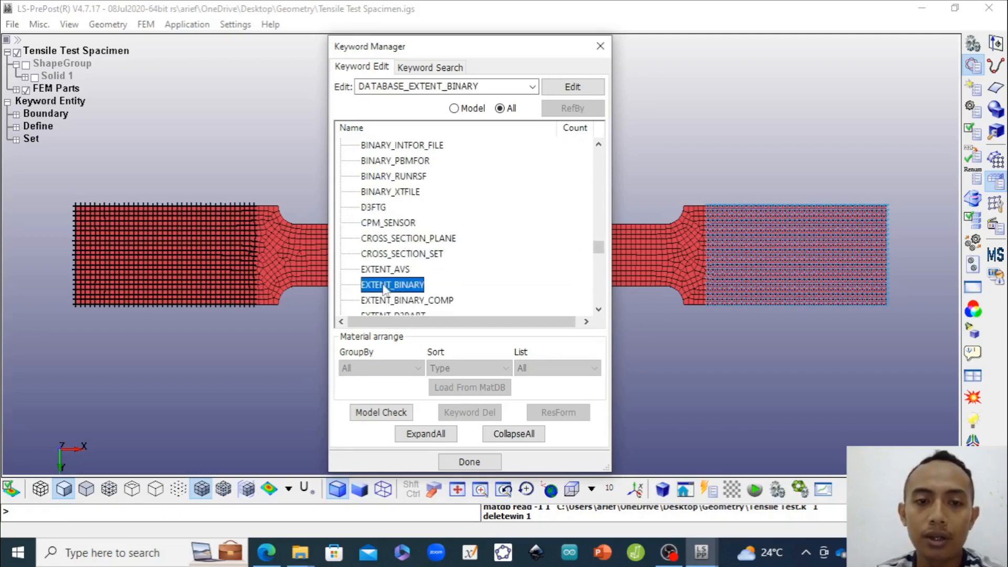
{"action": "double_click", "coordinate": [385, 285]}
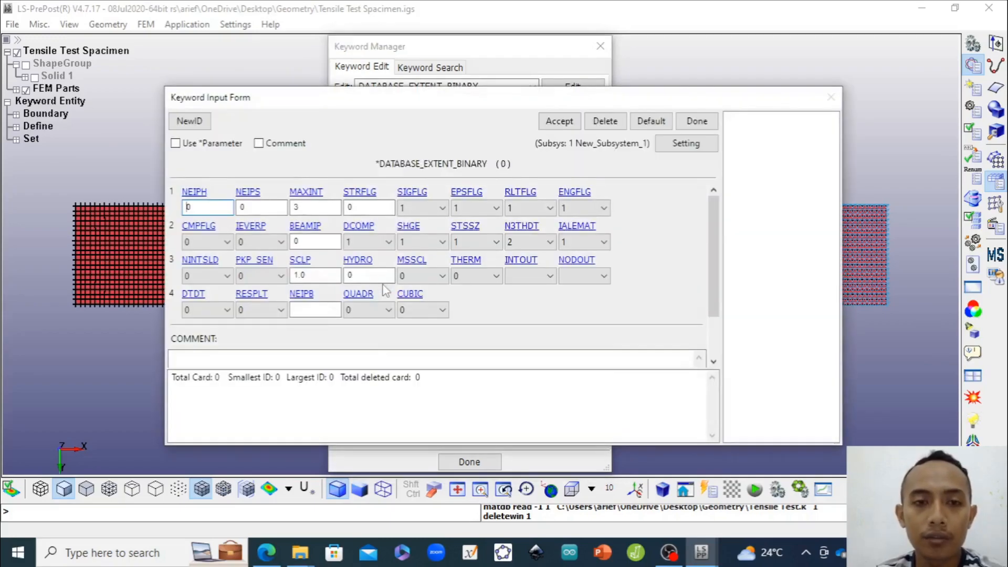
Set STRFLG to 1 in the DATABASE_EXTENT_BINARY keyword, then accept and close the form
{"action": "left_click", "coordinate": [377, 208]}
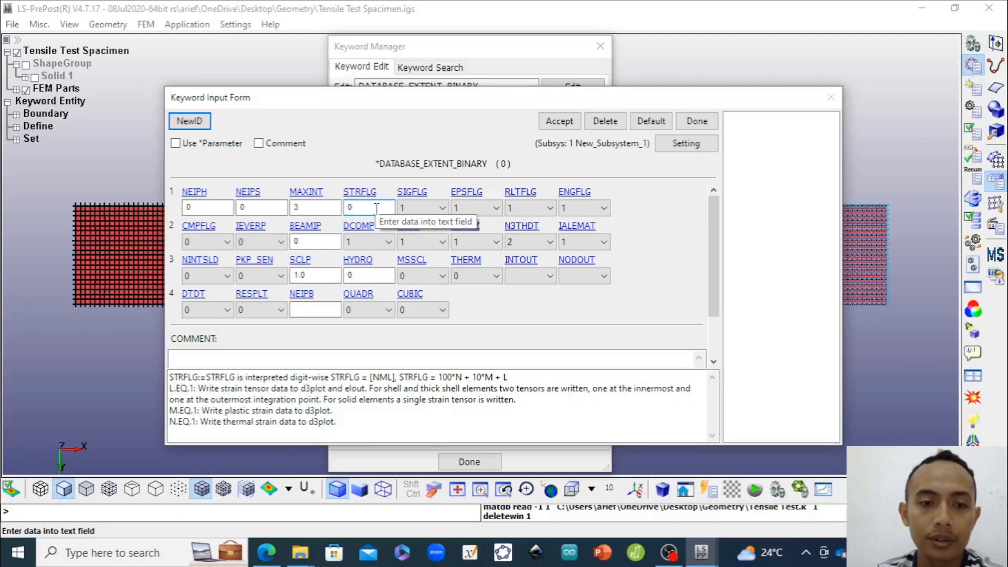
{"action": "double_click", "coordinate": [355, 208]}
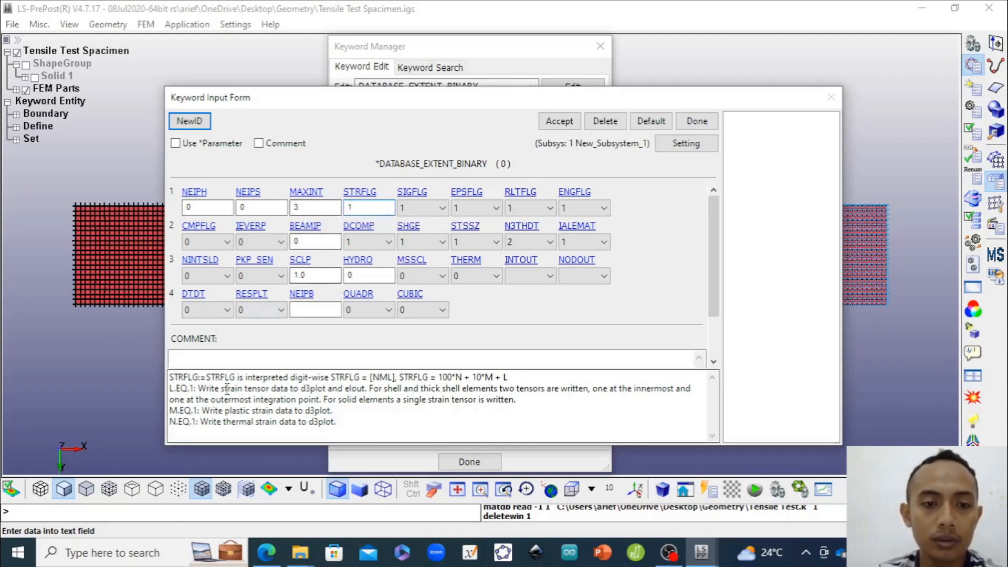
{"action": "left_click_drag", "start_coordinate": [201, 410], "coordinate": [327, 412]}
{"action": "left_click", "coordinate": [559, 122]}
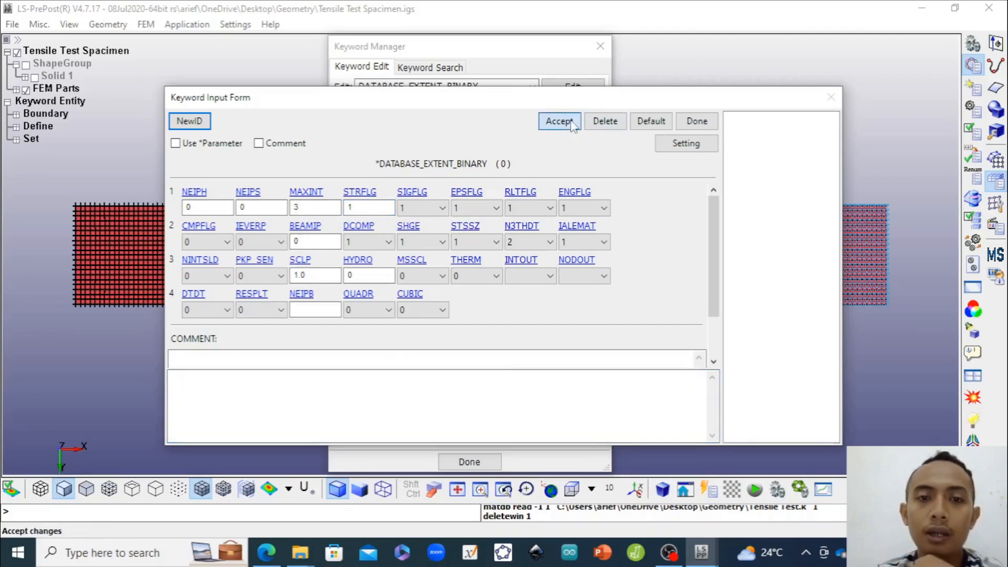
{"action": "left_click", "coordinate": [696, 121]}
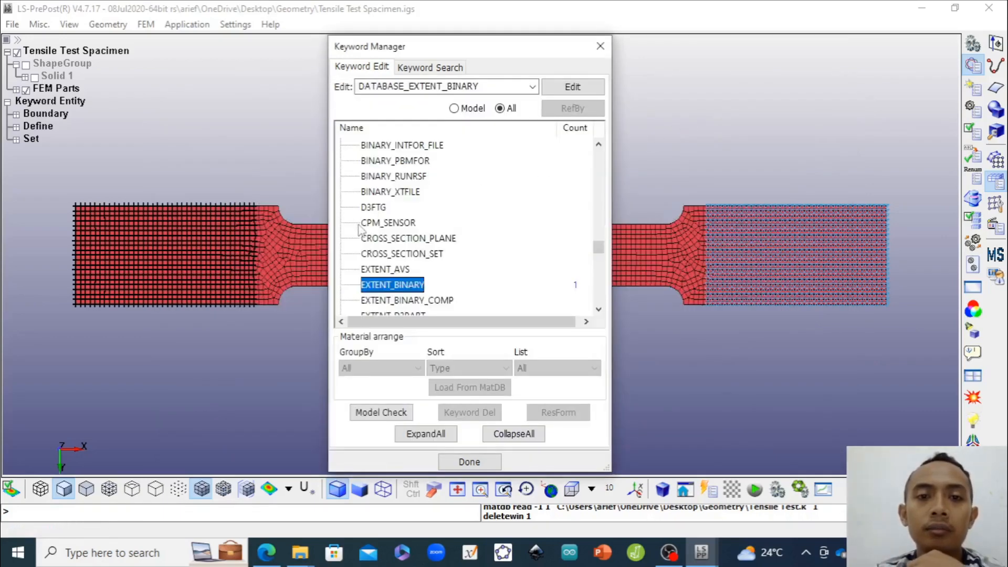
Restrict the keyword list to the current model's keywords, review the collapsed groups, and close the Keyword Manager
{"action": "left_click_drag", "start_coordinate": [596, 251], "coordinate": [598, 162]}
{"action": "left_click", "coordinate": [343, 284]}
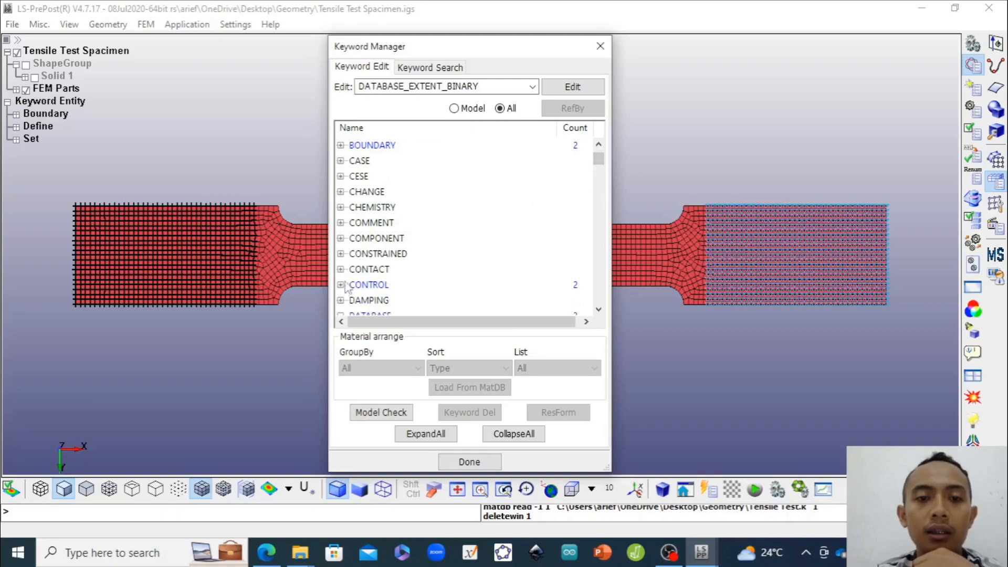
{"action": "scroll", "coordinate": [354, 228], "scroll_direction": "up", "scroll_amount": 1}
{"action": "left_click", "coordinate": [454, 108]}
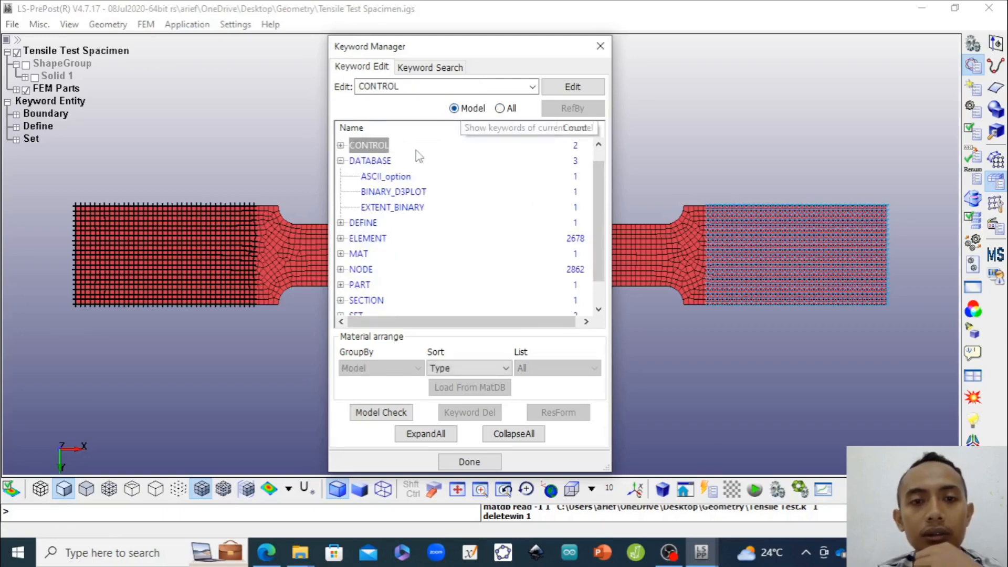
{"action": "left_click", "coordinate": [340, 161]}
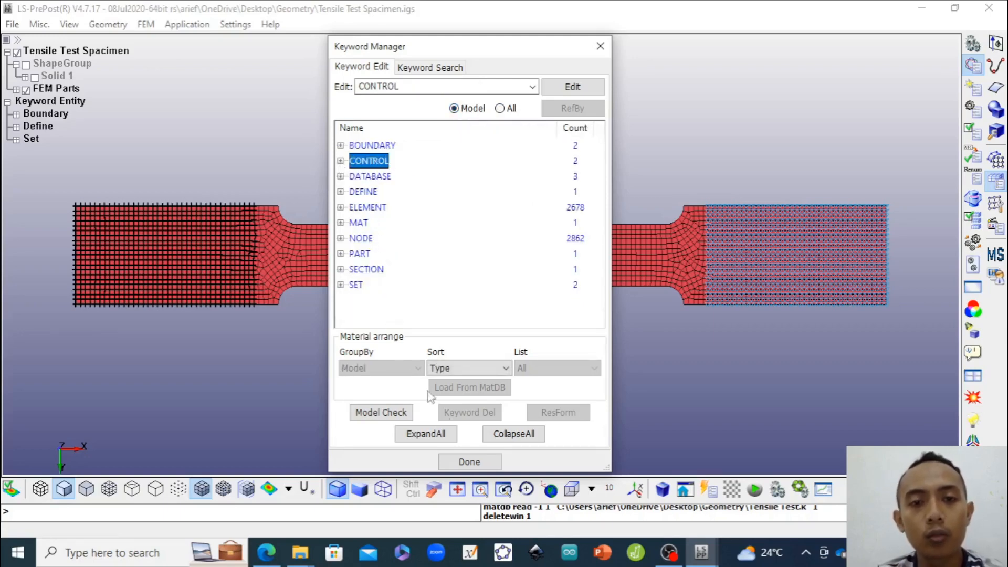
{"action": "left_click", "coordinate": [470, 461]}
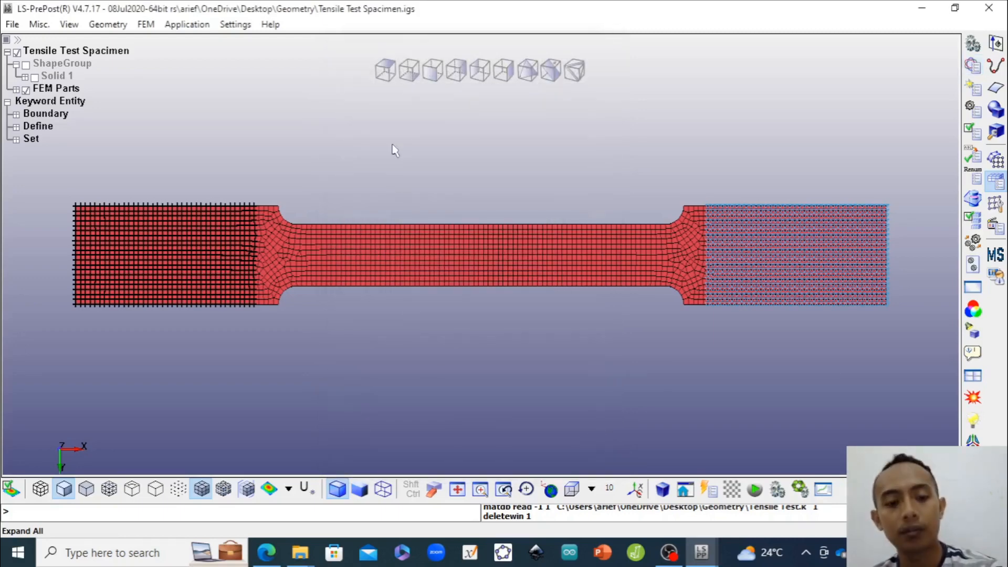
Save the keyword file as "Tensile OK" in the Desktop\Geometry folder
{"action": "key", "text": "ctrl+s"}
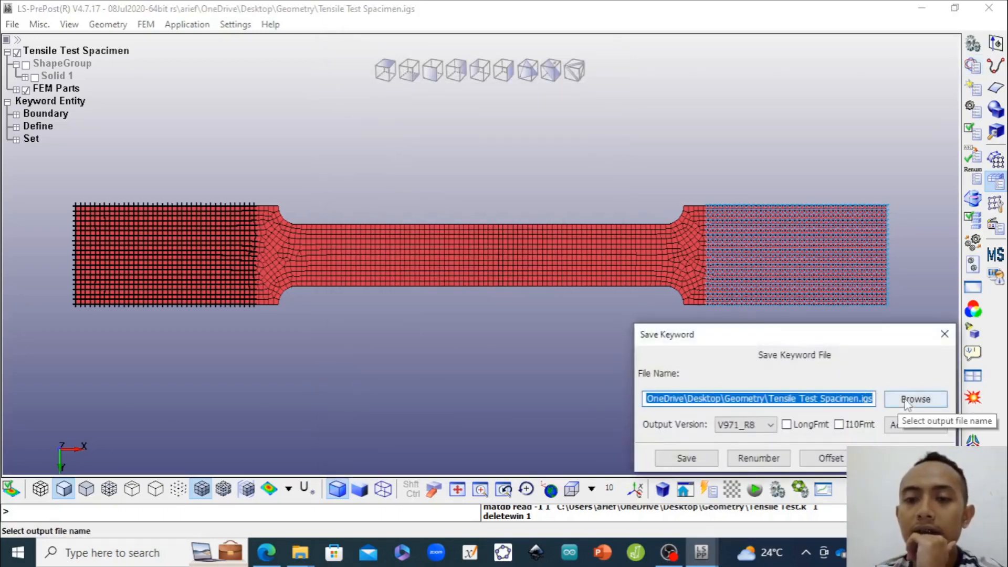
{"action": "left_click", "coordinate": [830, 397]}
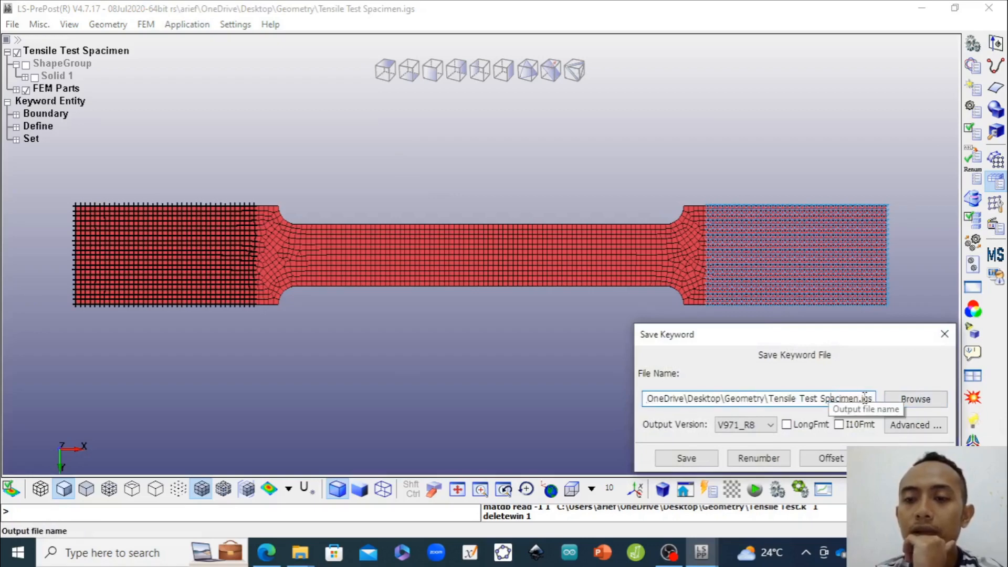
{"action": "left_click_drag", "start_coordinate": [873, 400], "coordinate": [777, 402]}
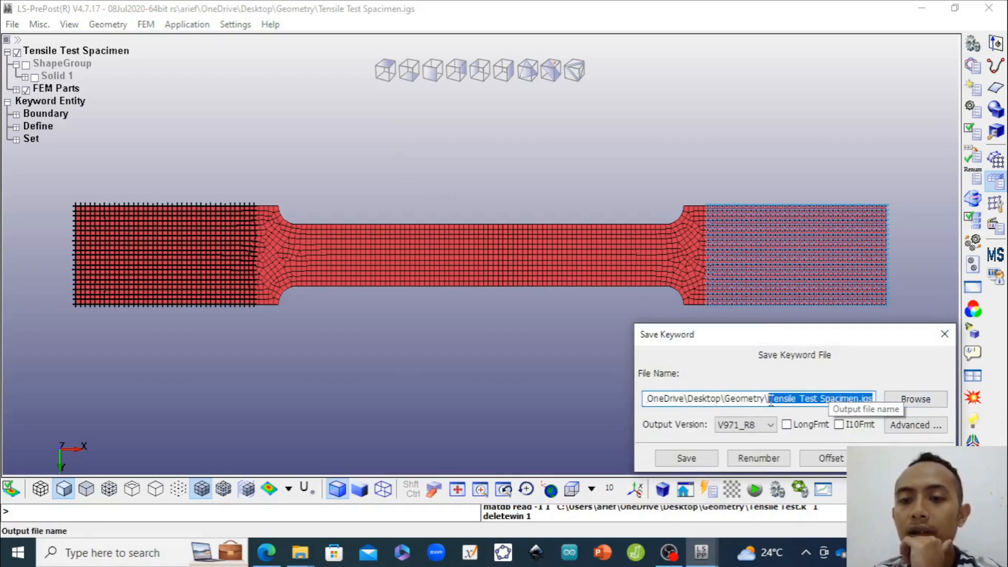
{"action": "type", "text": "Tens"}
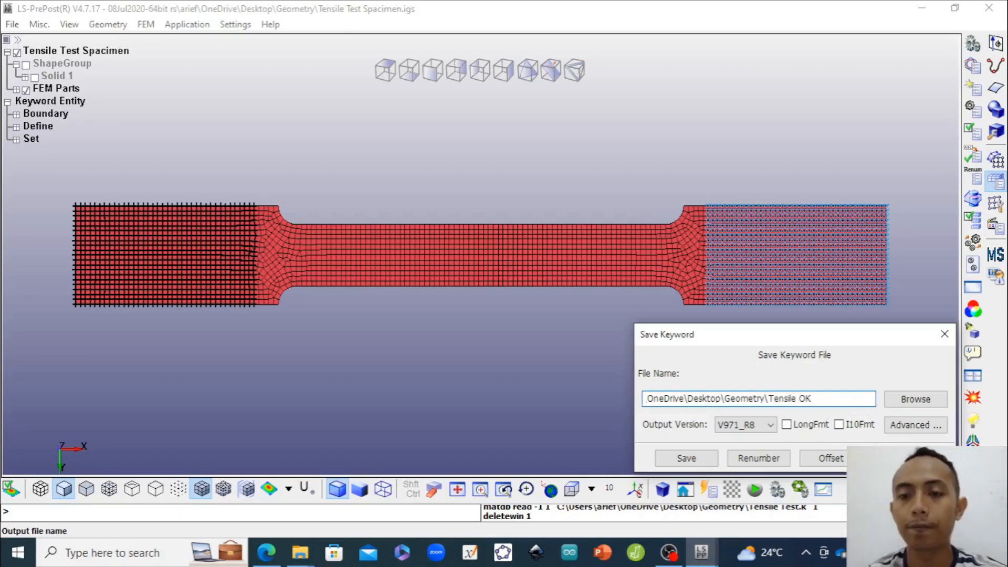
{"action": "left_click", "coordinate": [681, 465]}
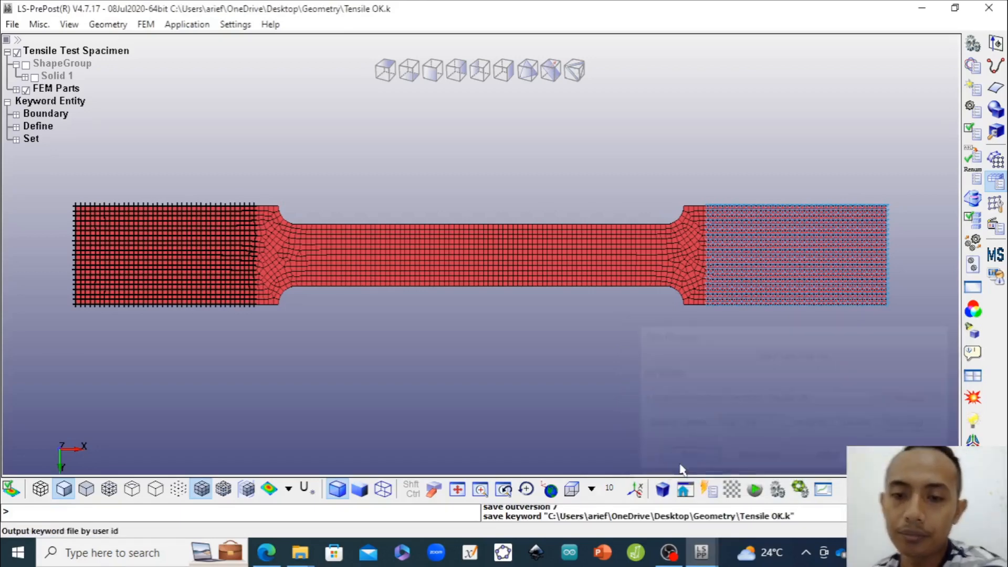
Search Windows for "run" and launch LS-Run
{"action": "left_click", "coordinate": [151, 553]}
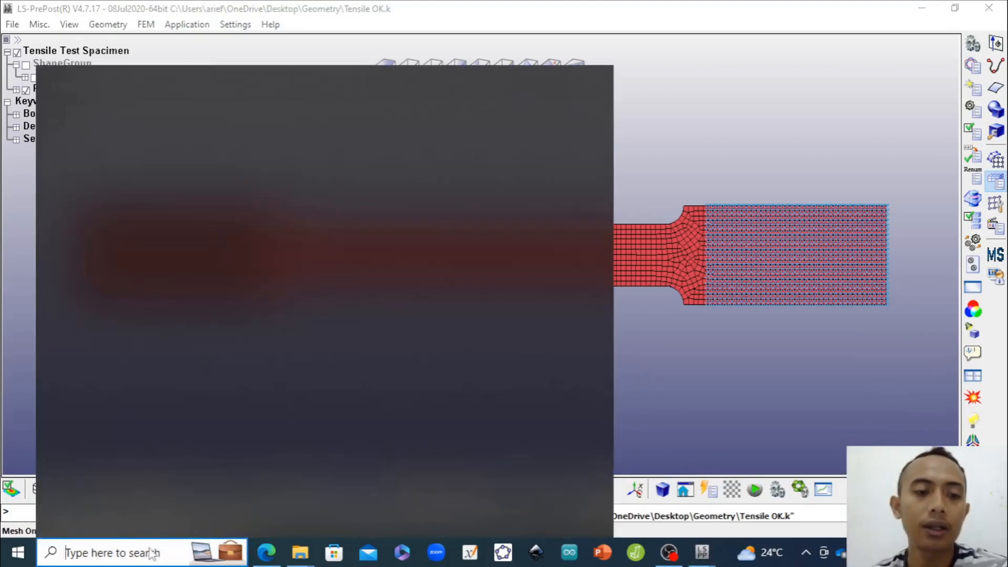
{"action": "type", "text": "run"}
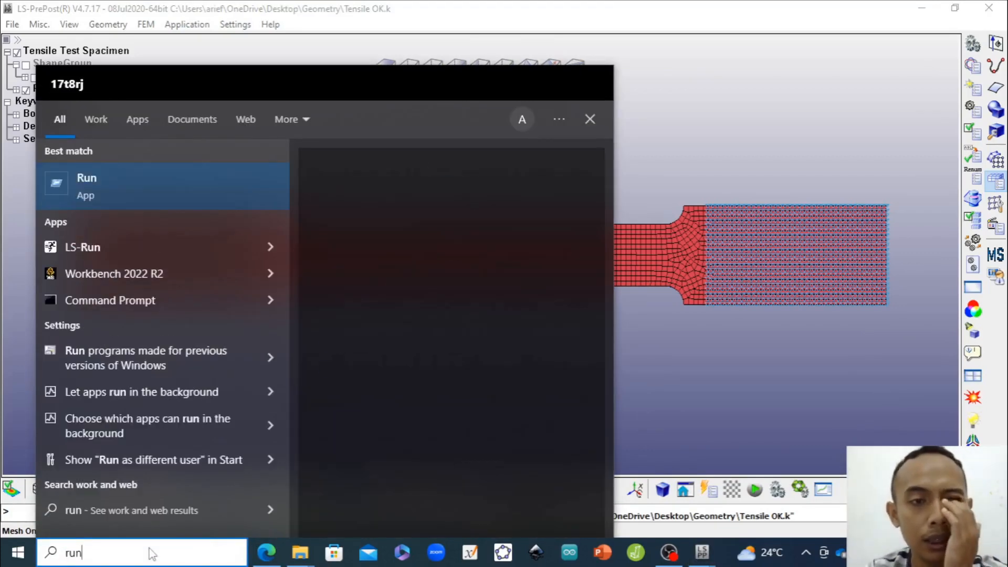
{"action": "key", "text": "Down"}
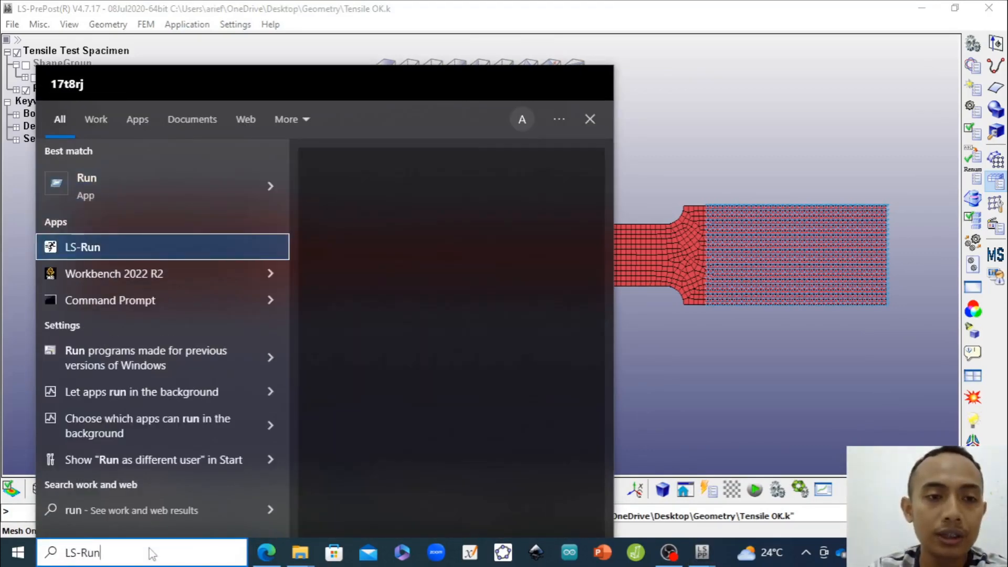
{"action": "key", "text": "Return"}
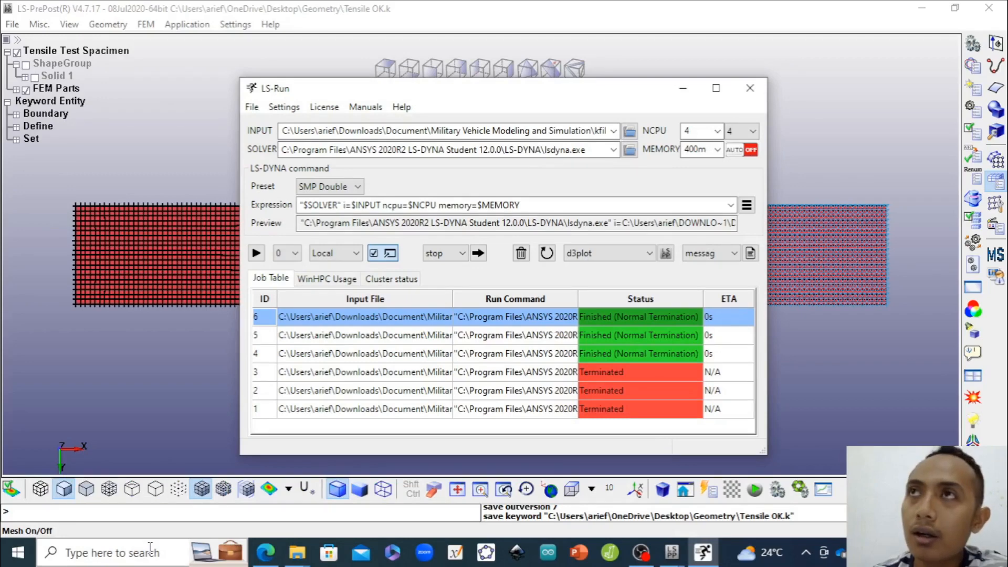
{"action": "left_click", "coordinate": [635, 134]}
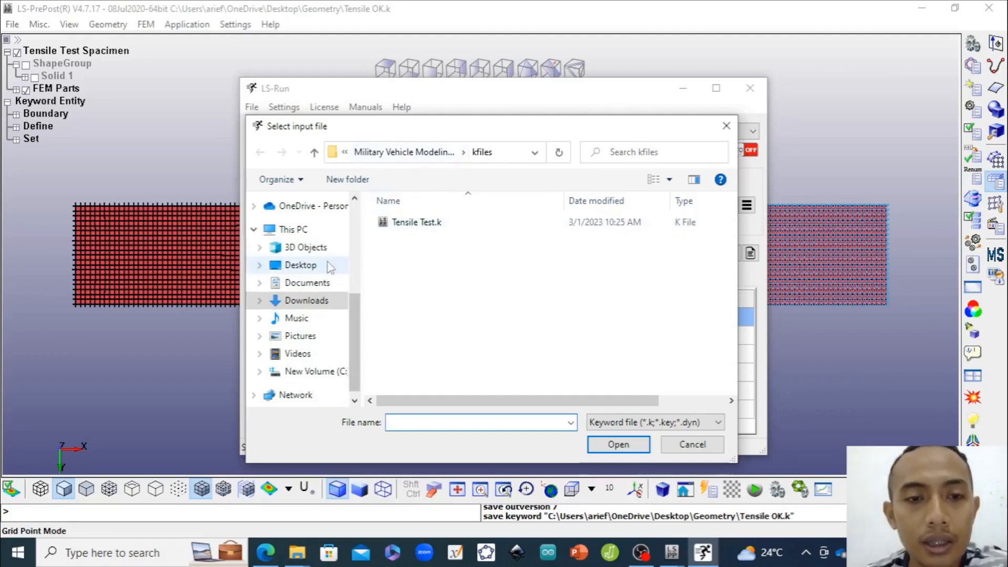
{"action": "left_click", "coordinate": [300, 265]}
{"action": "double_click", "coordinate": [409, 223]}
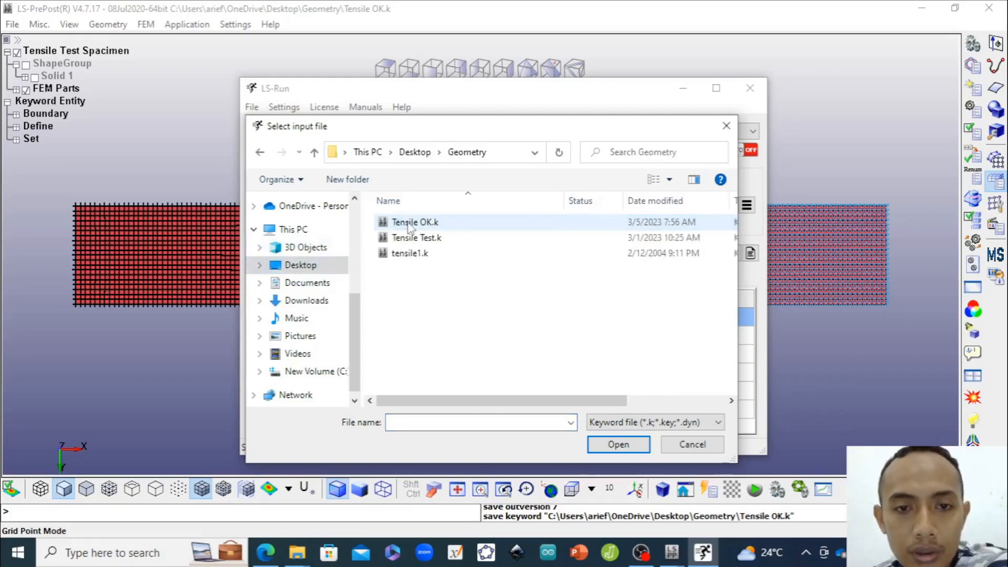
{"action": "left_click_drag", "start_coordinate": [460, 131], "coordinate": [483, 180]}
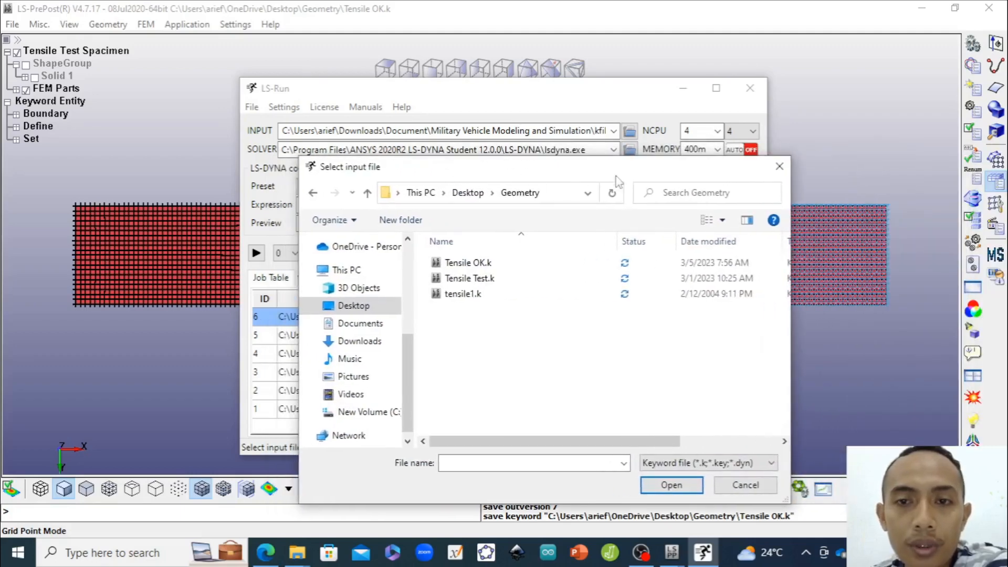
{"action": "left_click", "coordinate": [782, 166]}
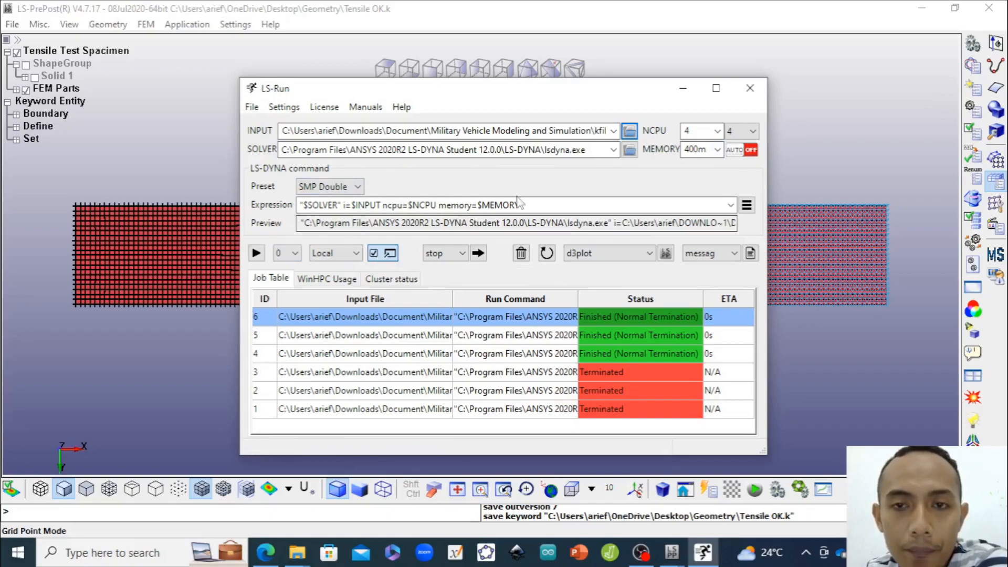
Load Tensile OK.k from the Desktop\Geometry folder as the solver input and start the job in the local queue
{"action": "left_click", "coordinate": [630, 132]}
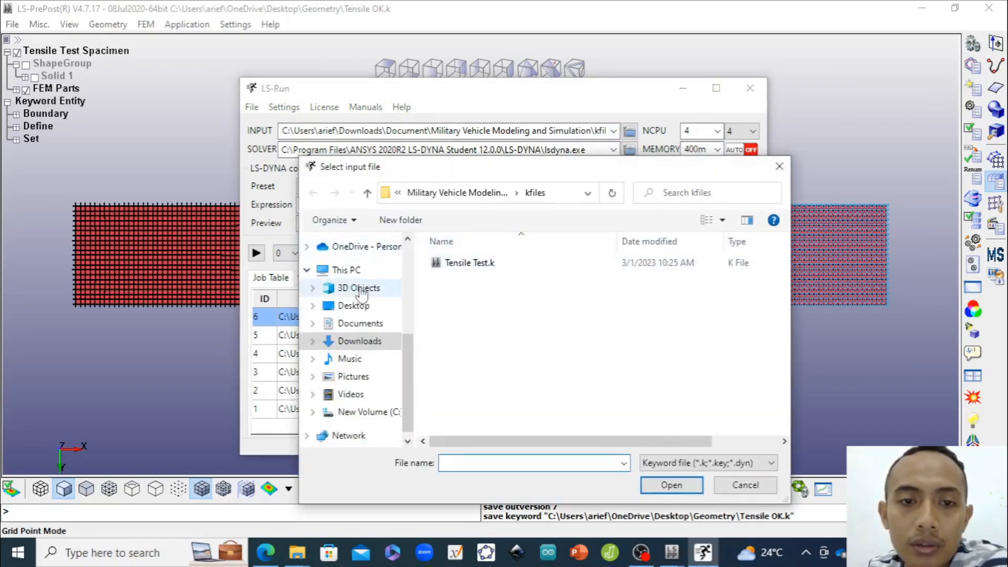
{"action": "left_click", "coordinate": [352, 306]}
{"action": "double_click", "coordinate": [464, 263]}
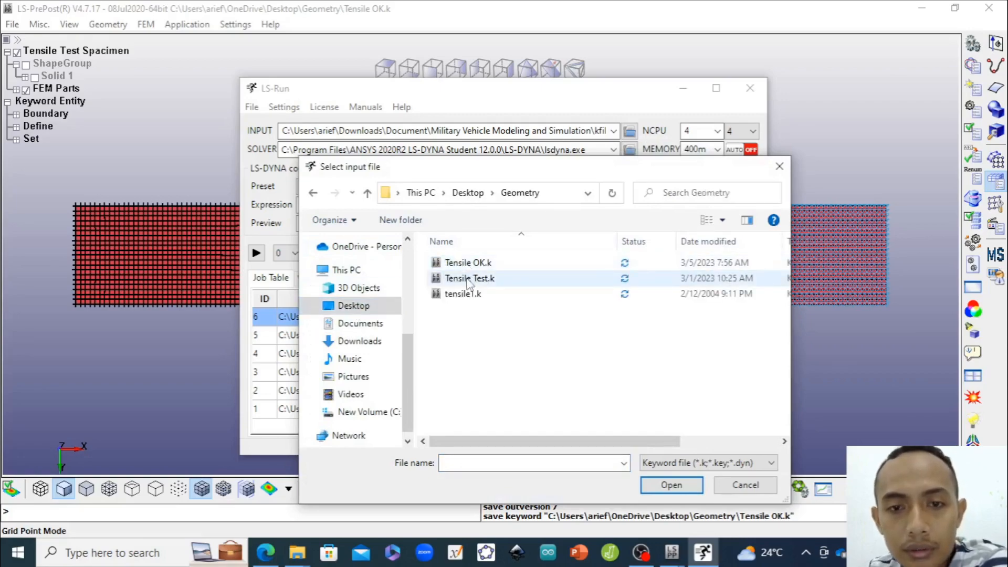
{"action": "double_click", "coordinate": [473, 263]}
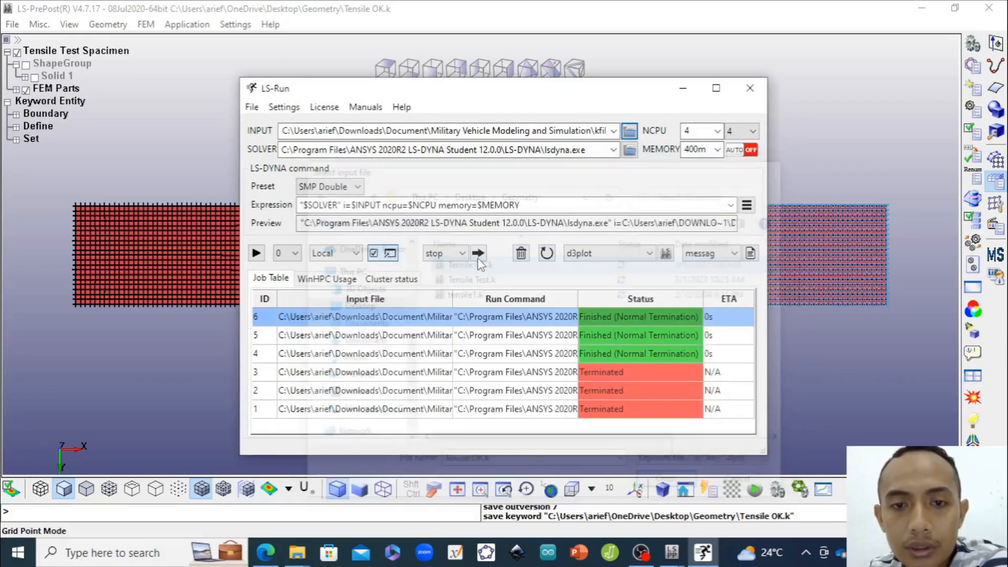
{"action": "left_click", "coordinate": [256, 253]}
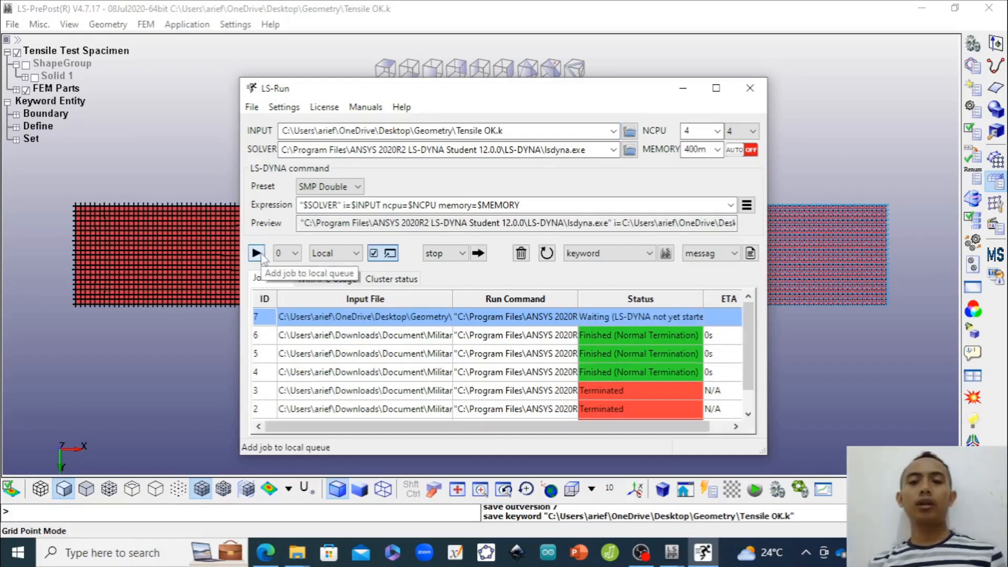
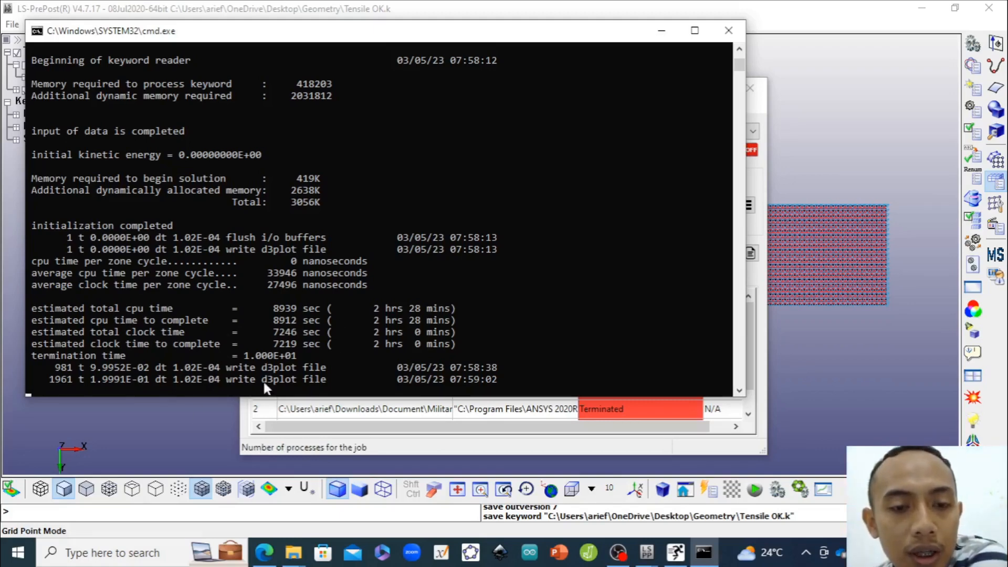
Launch a second LS-PrePost window while the solver job is running
{"action": "left_click", "coordinate": [647, 558]}
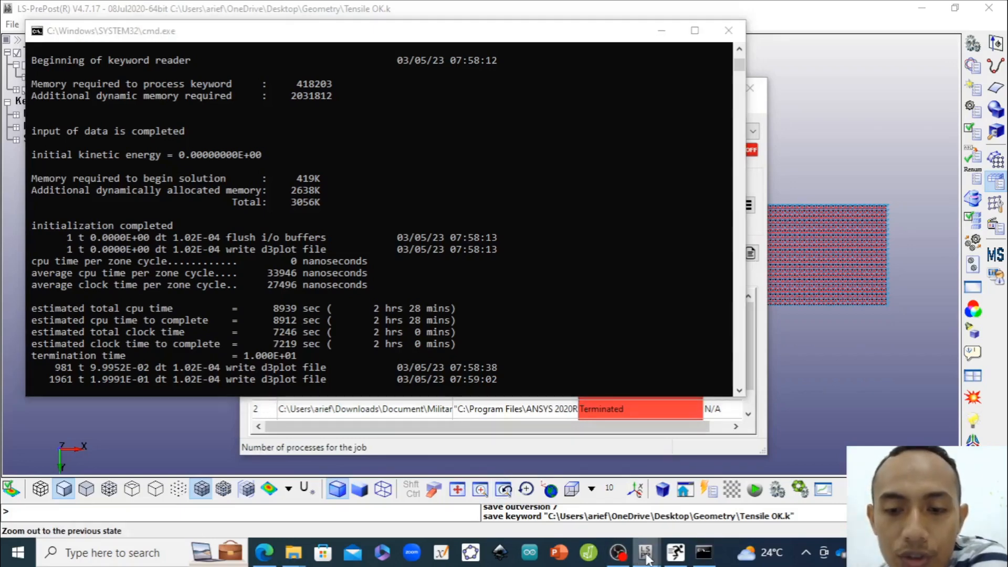
{"action": "left_click_drag", "start_coordinate": [647, 557], "coordinate": [622, 486]}
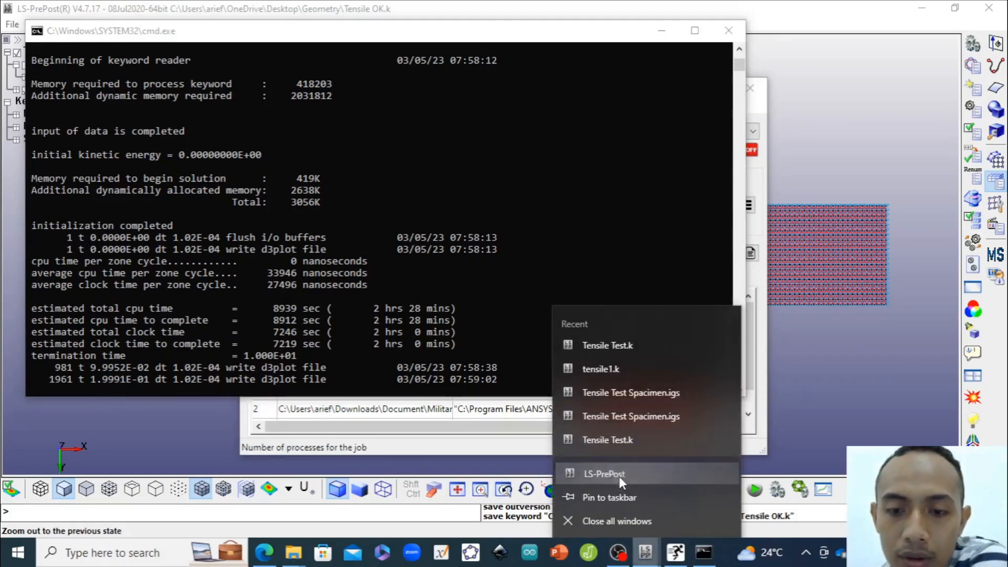
{"action": "left_click", "coordinate": [619, 475]}
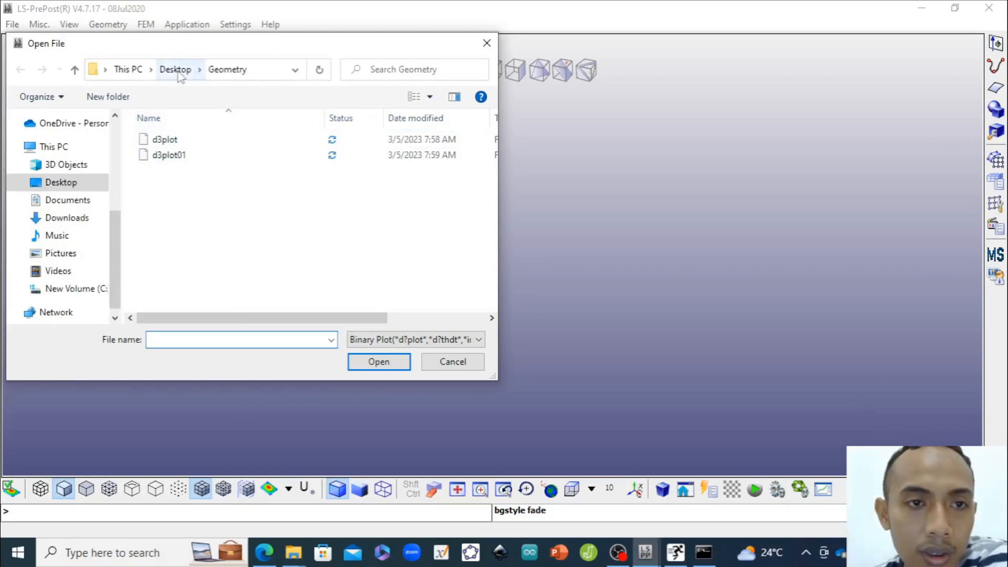
Open the d3plot results file from the Desktop\Geometry folder and show the specimen in isometric view
{"action": "left_click", "coordinate": [176, 69]}
{"action": "double_click", "coordinate": [171, 139]}
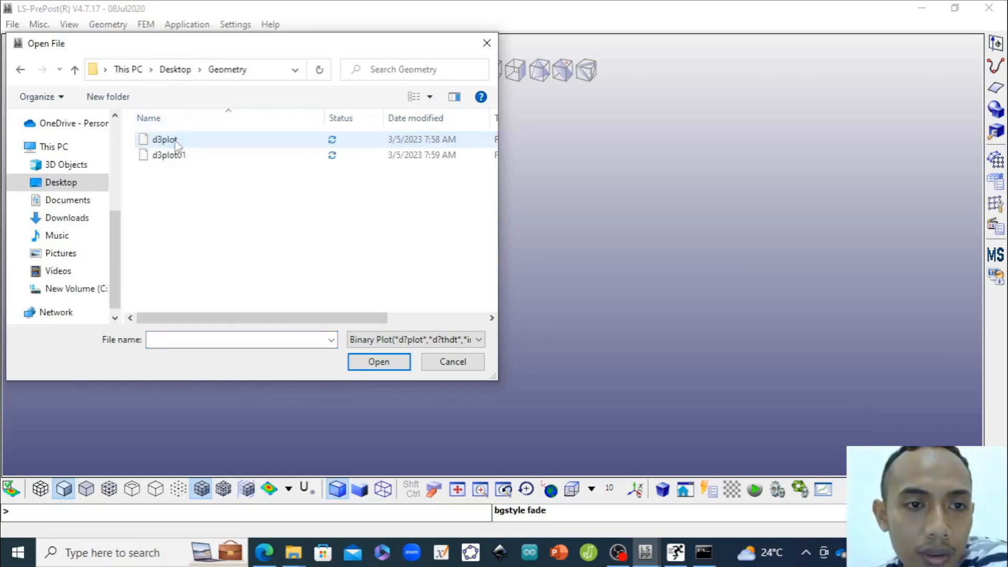
{"action": "left_click", "coordinate": [165, 140]}
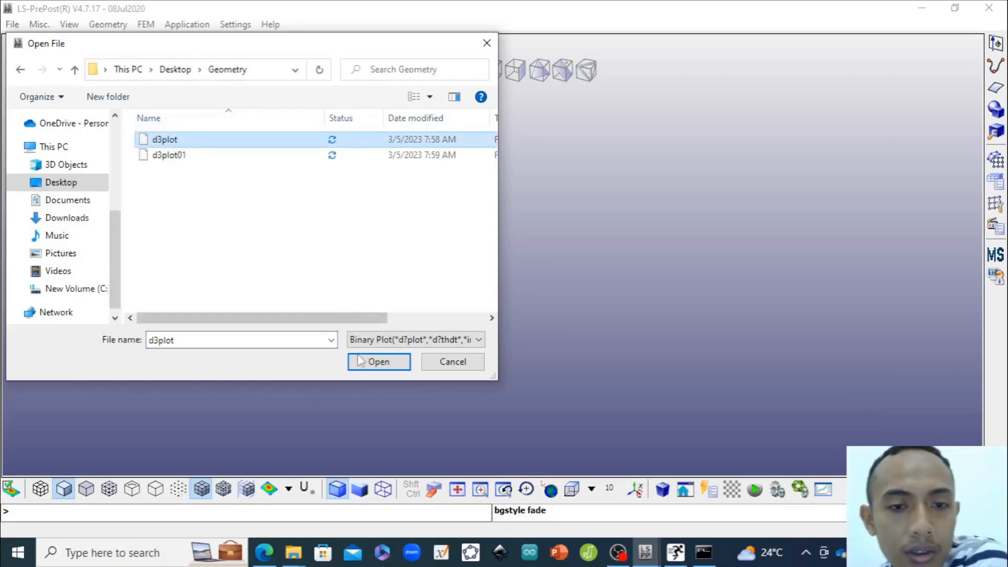
{"action": "left_click", "coordinate": [374, 362]}
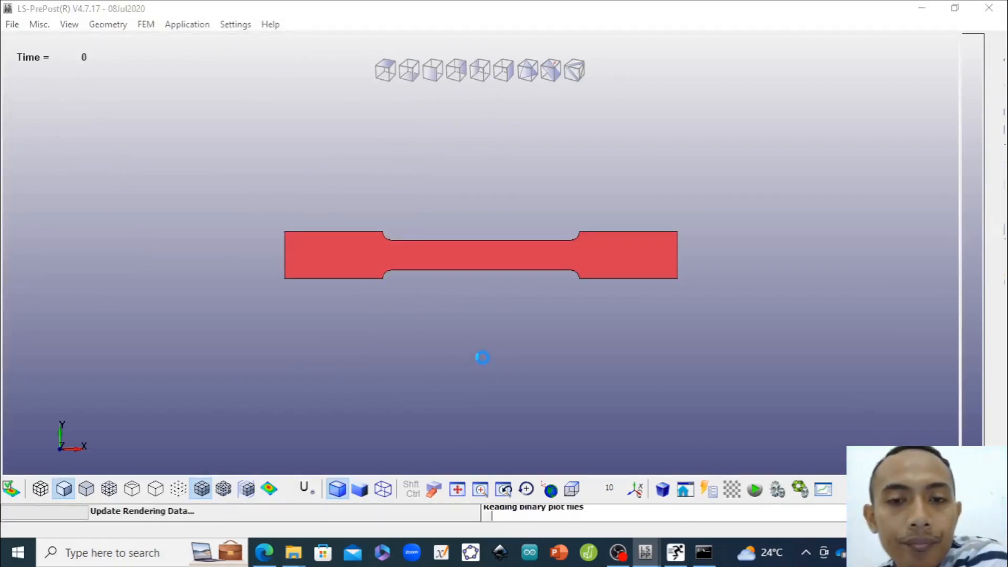
{"action": "left_click", "coordinate": [528, 71]}
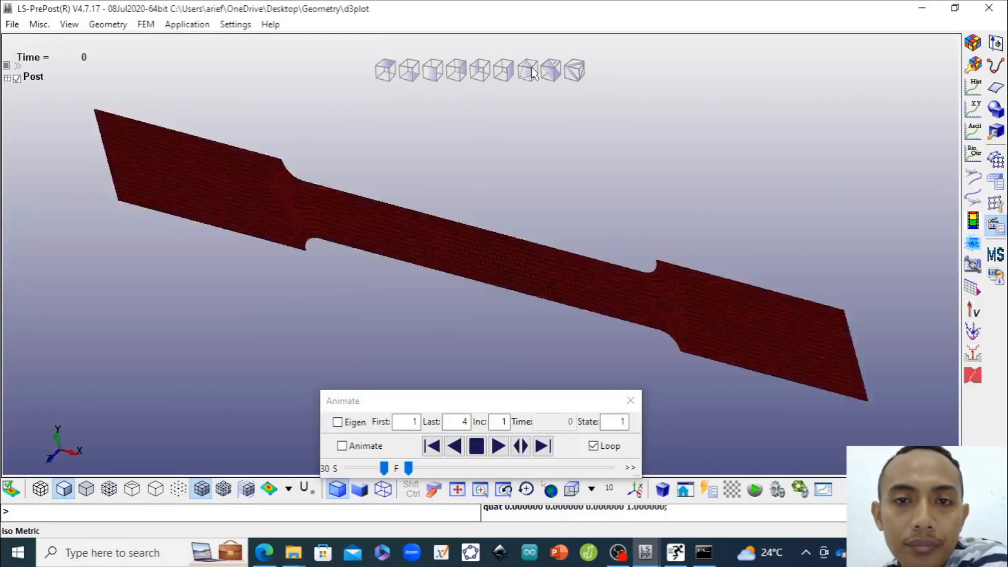
Play the results animation forward, stop it, and step back and forth through the available states
{"action": "left_click", "coordinate": [513, 448]}
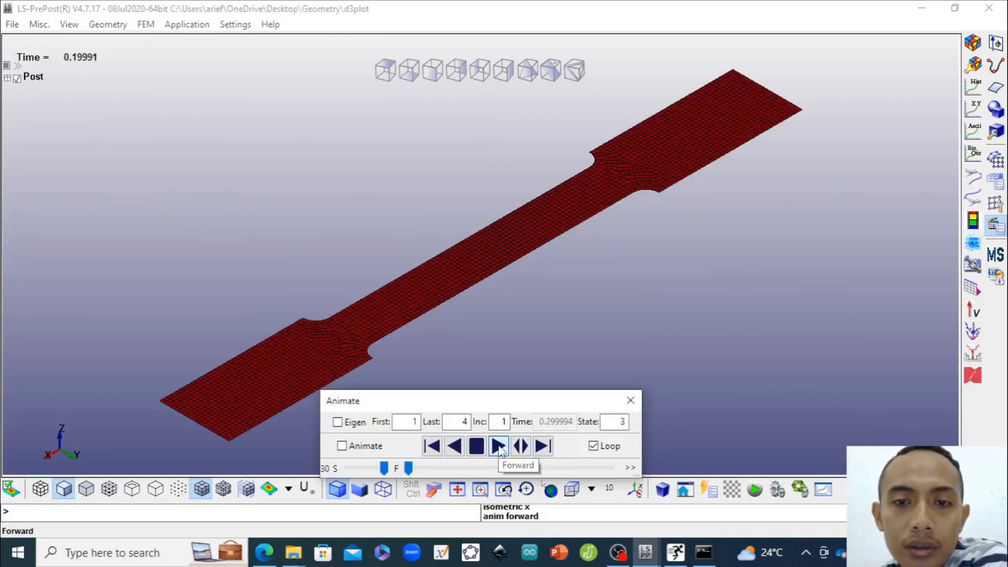
{"action": "left_click", "coordinate": [479, 450]}
{"action": "left_click", "coordinate": [543, 447]}
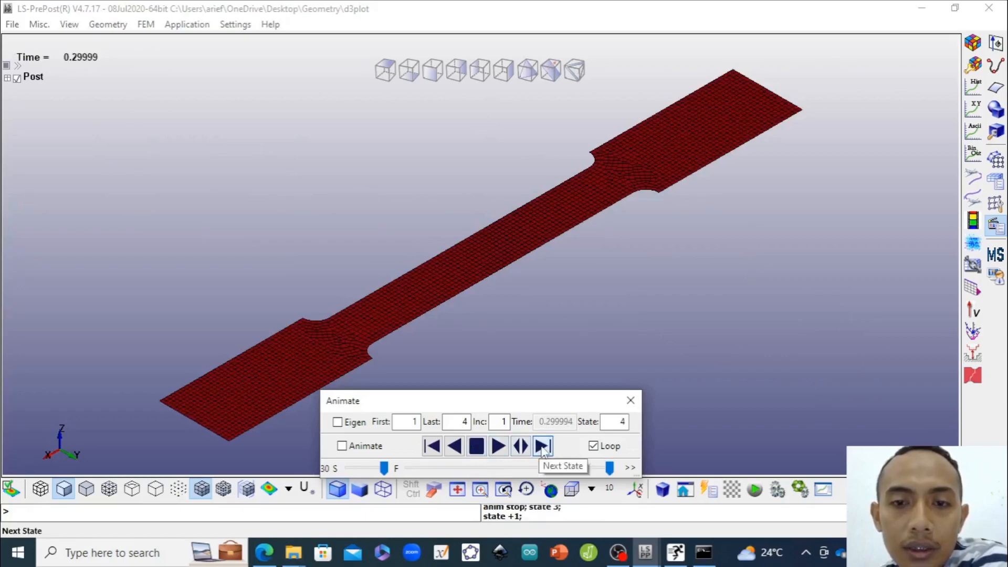
{"action": "left_click", "coordinate": [429, 447]}
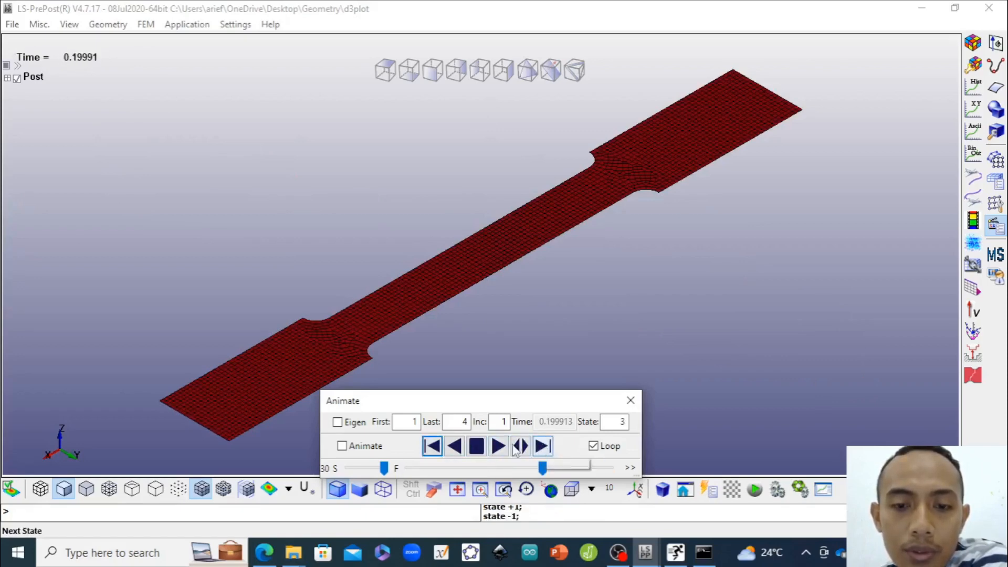
{"action": "left_click", "coordinate": [431, 448]}
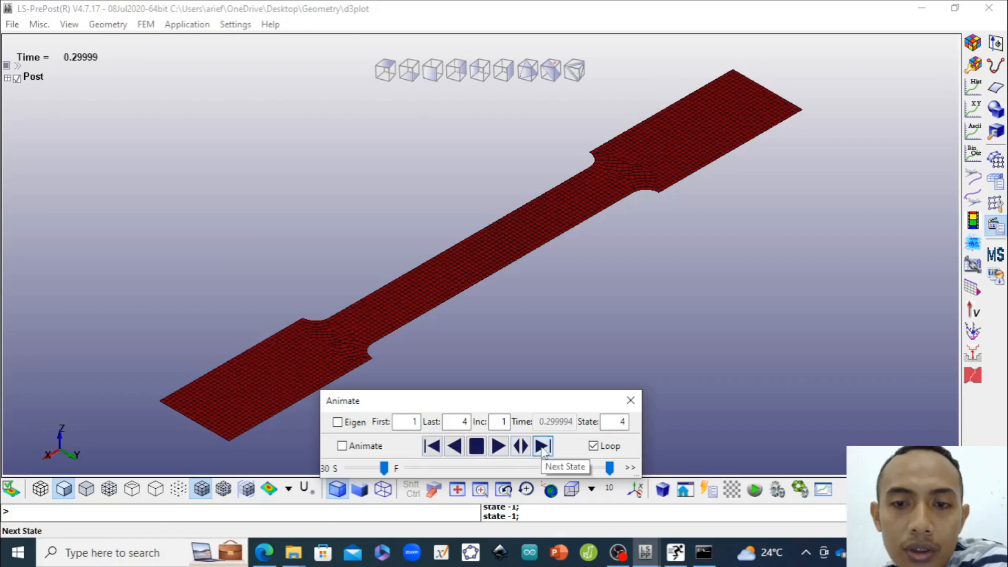
{"action": "left_click", "coordinate": [543, 447]}
{"action": "left_click", "coordinate": [543, 448]}
{"action": "left_click", "coordinate": [543, 447]}
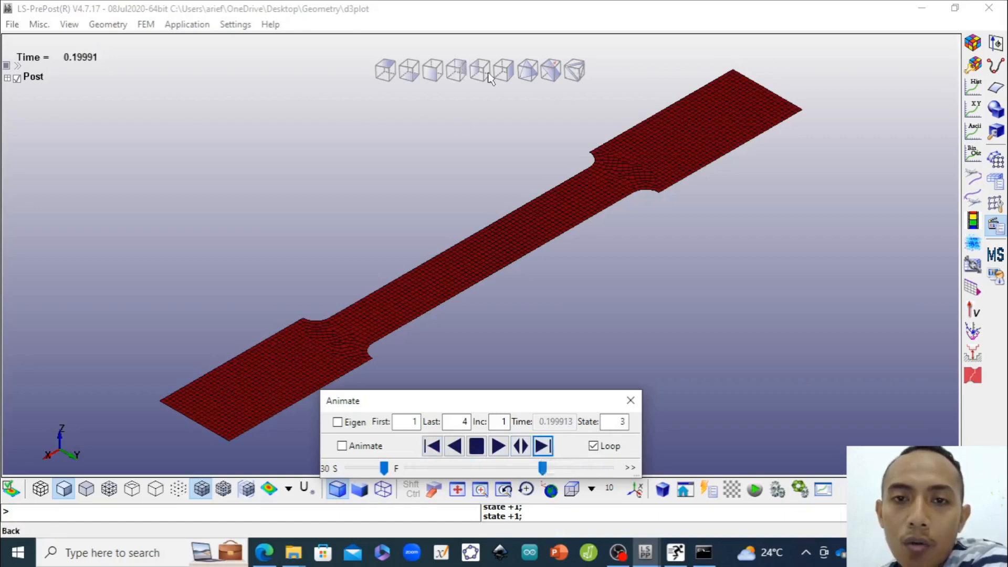
Display the Von Mises stress fringe on the specimen and move the dialogs off the model
{"action": "left_click", "coordinate": [973, 43]}
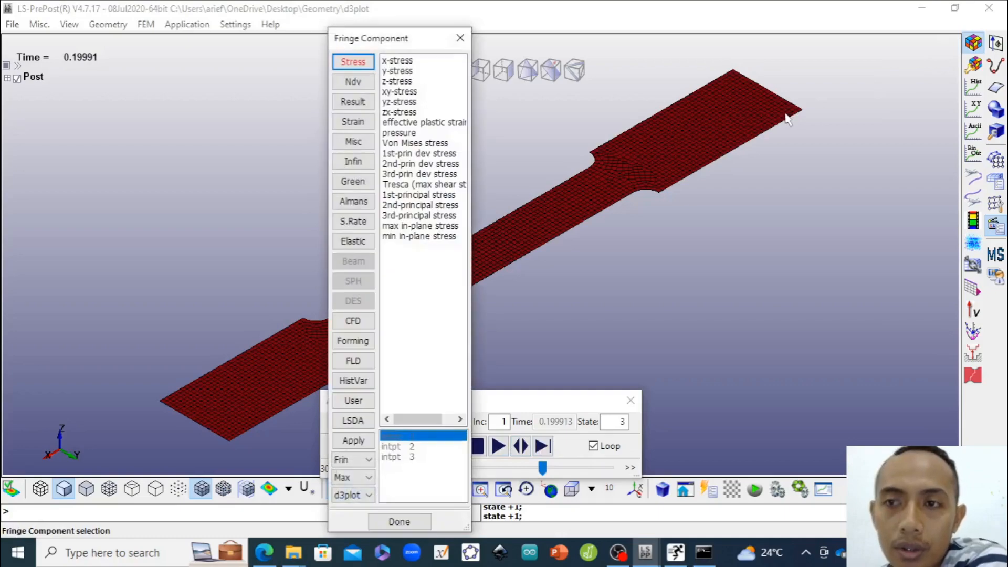
{"action": "left_click", "coordinate": [414, 144]}
{"action": "left_click_drag", "start_coordinate": [545, 402], "coordinate": [755, 291]}
{"action": "left_click_drag", "start_coordinate": [419, 47], "coordinate": [271, 52]}
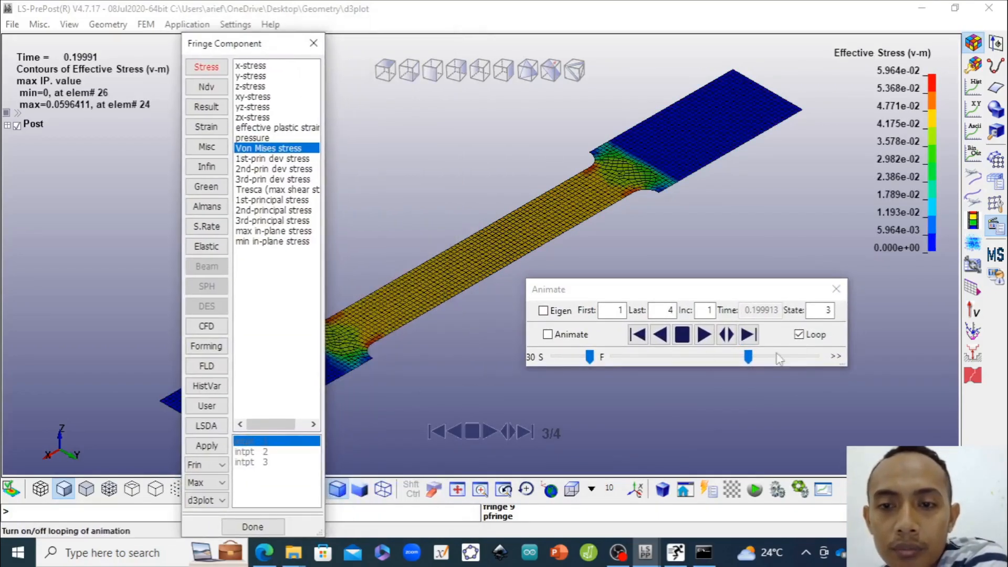
Animate the Von Mises stress contours, turn off looping, and advance through the states to the last one
{"action": "left_click", "coordinate": [704, 334]}
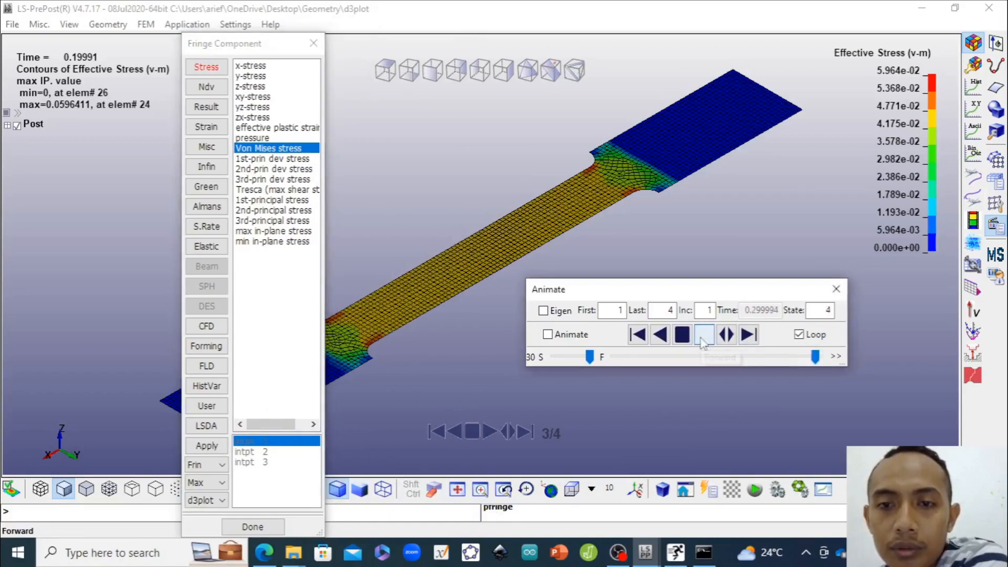
{"action": "left_click", "coordinate": [802, 337]}
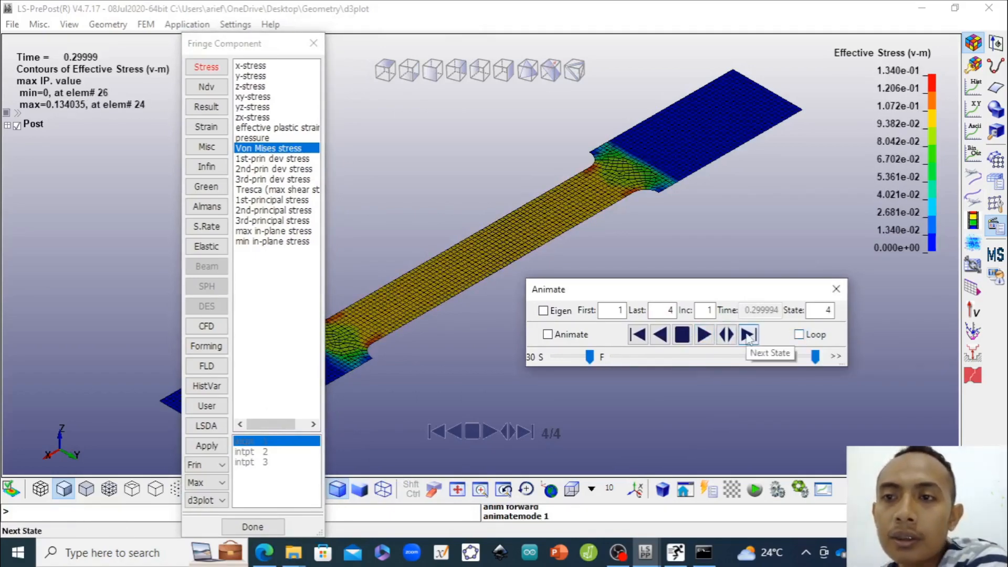
{"action": "left_click", "coordinate": [747, 335]}
{"action": "left_click", "coordinate": [748, 335]}
{"action": "left_click", "coordinate": [747, 335]}
{"action": "left_click", "coordinate": [748, 335]}
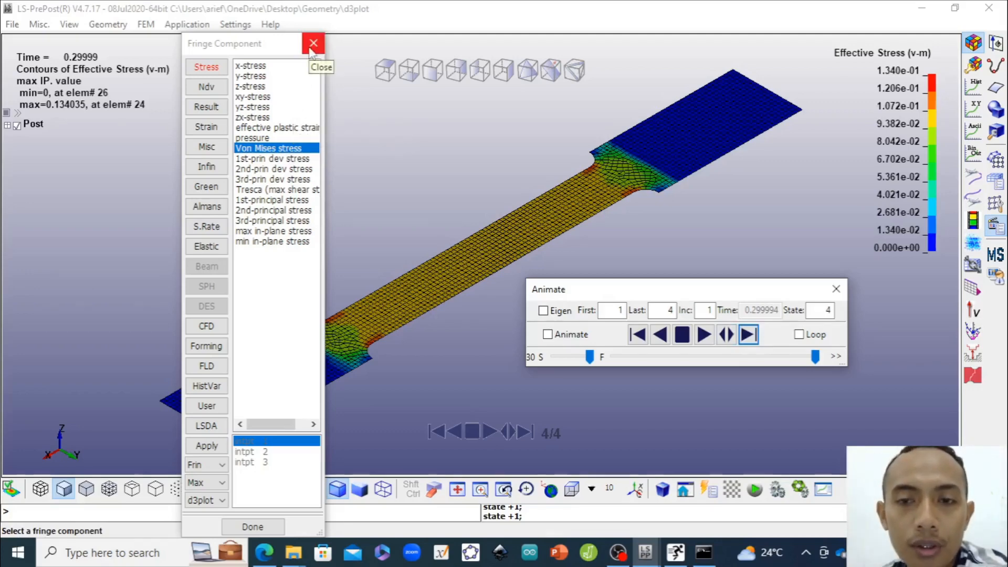
Check the running solver's progress in its console window and return to the stress results
{"action": "left_click", "coordinate": [705, 553]}
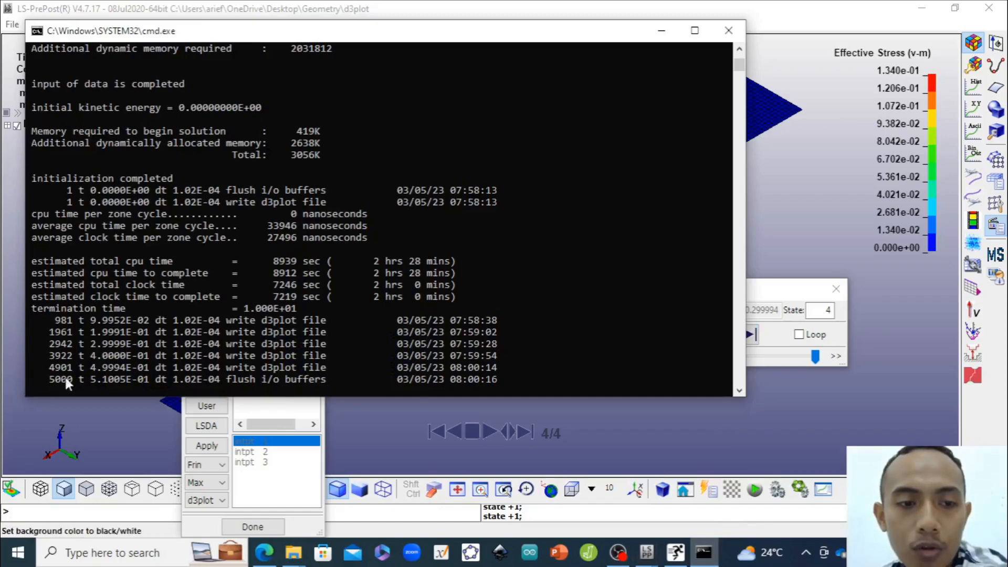
{"action": "left_click", "coordinate": [781, 222]}
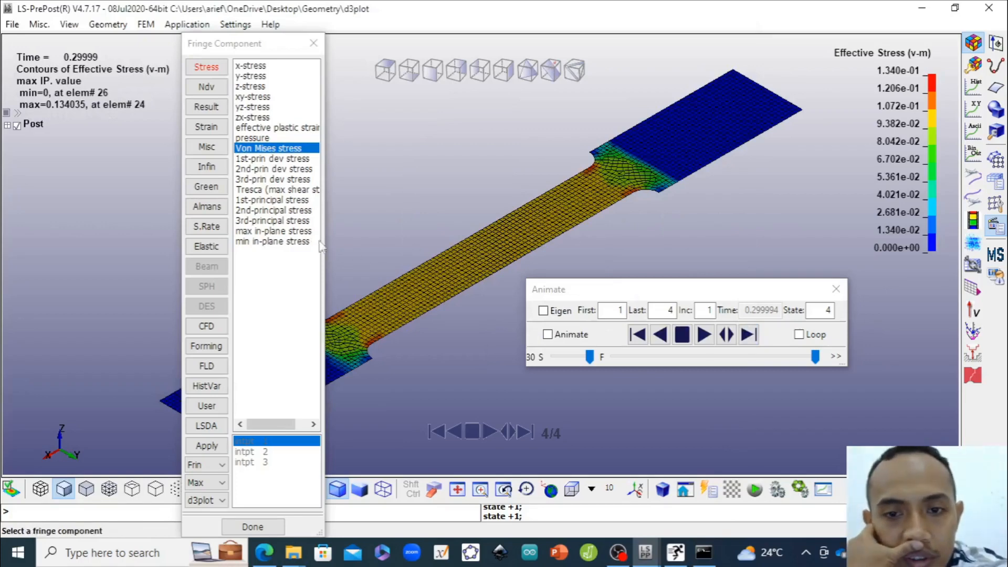
Close the current results window and launch a fresh LS-PrePost window
{"action": "left_click", "coordinate": [313, 45]}
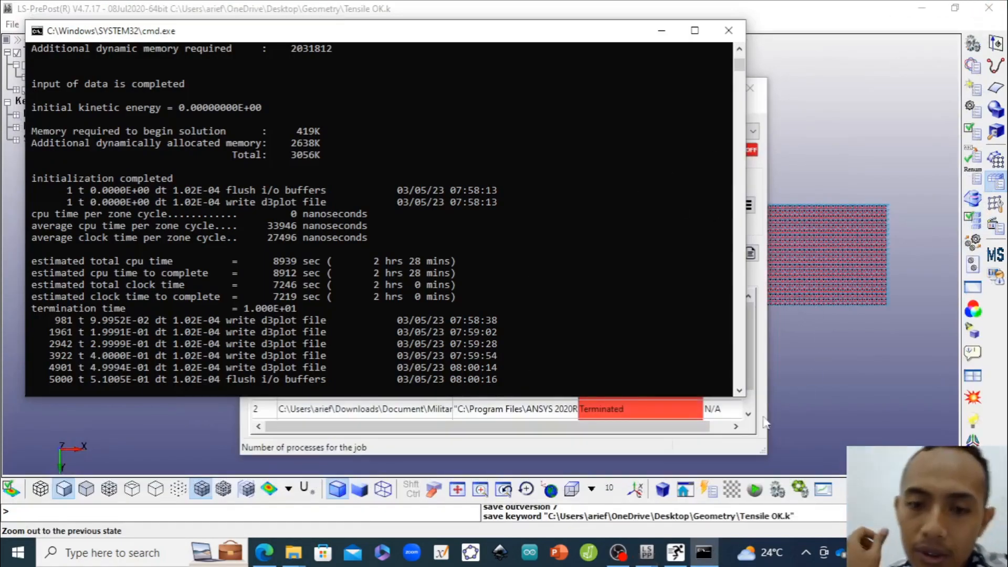
{"action": "right_click", "coordinate": [646, 554]}
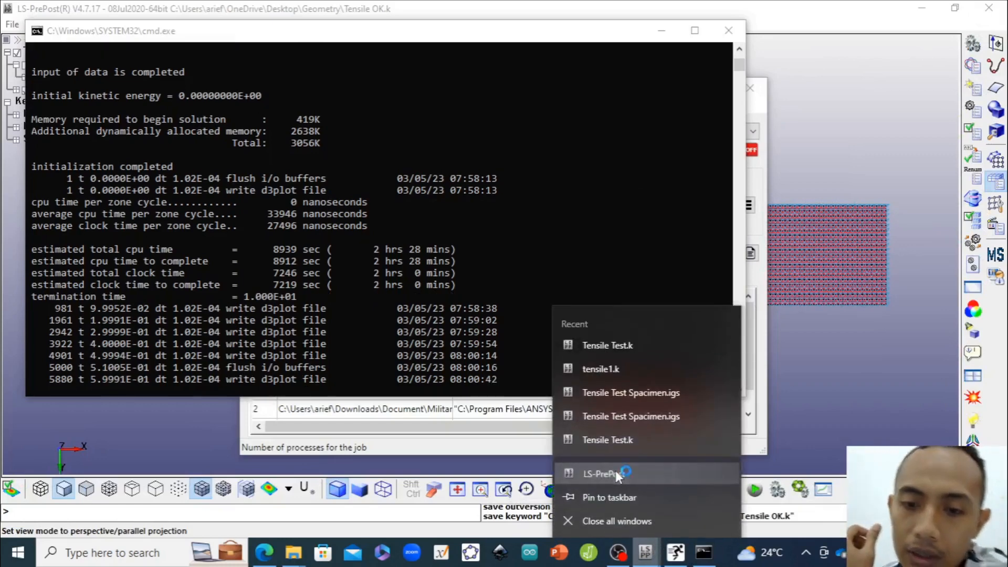
{"action": "left_click", "coordinate": [616, 473]}
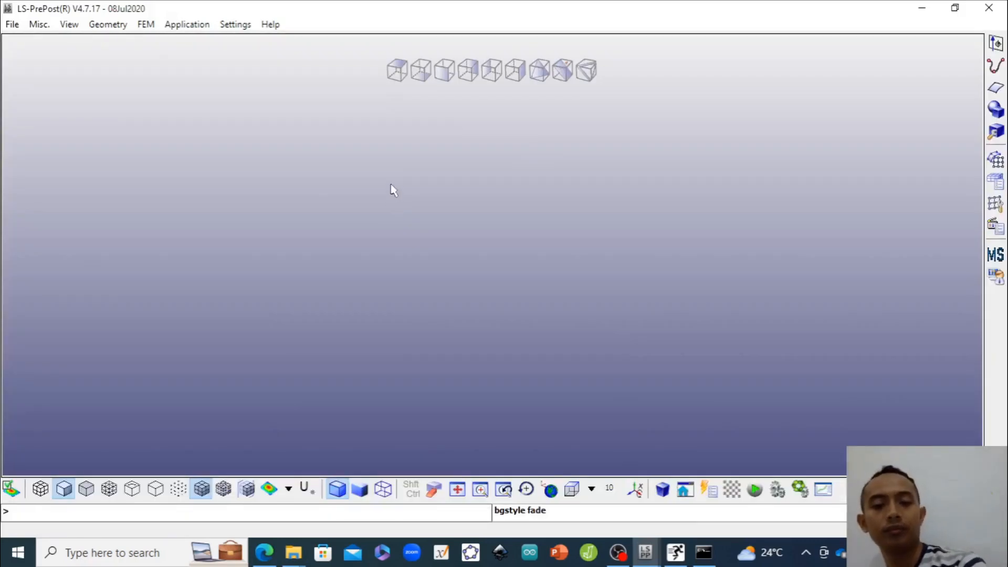
Load the updated d3plot binary plot from the Geometry folder and set the isometric view
{"action": "key", "text": "ctrl+b"}
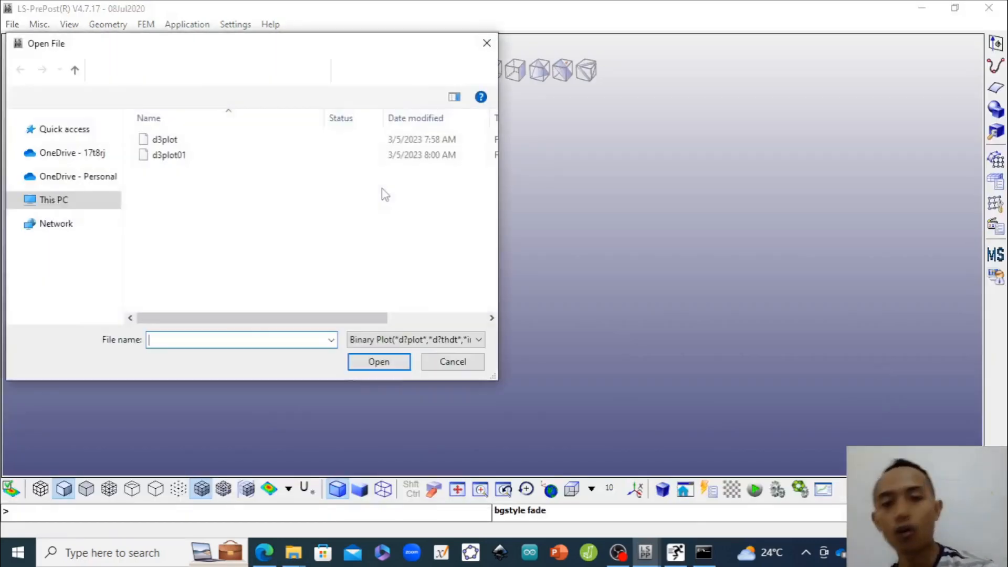
{"action": "left_click", "coordinate": [190, 141]}
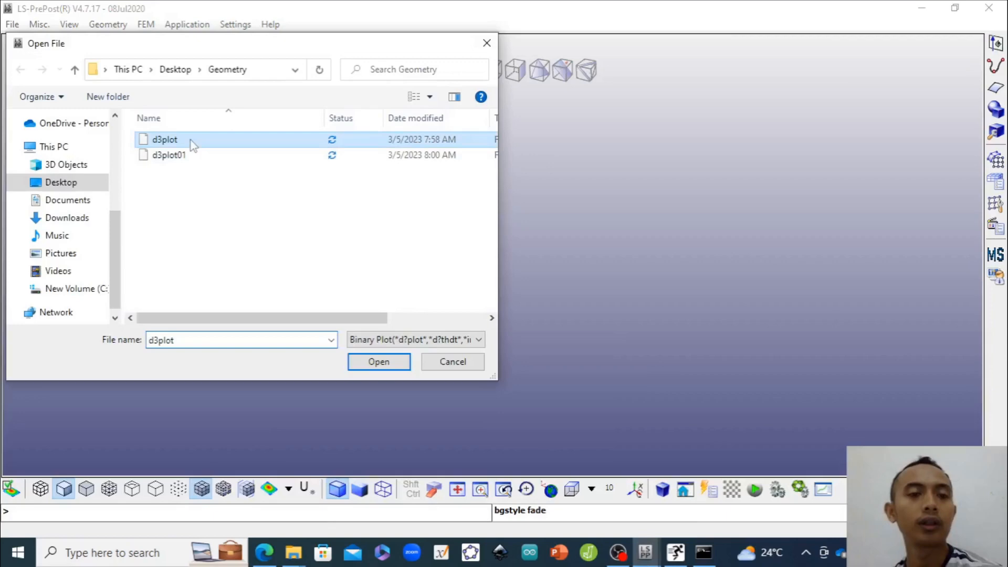
{"action": "left_click", "coordinate": [379, 363]}
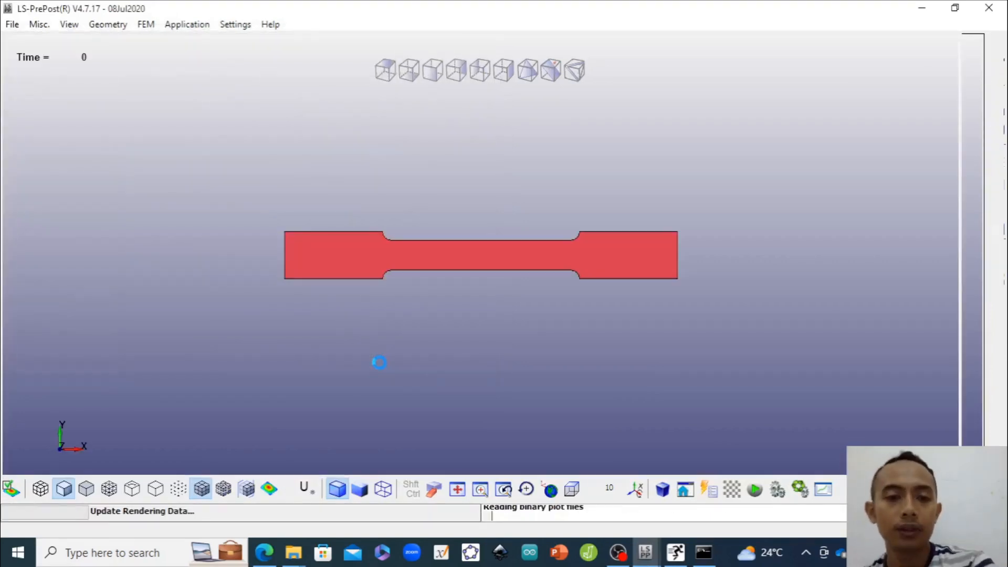
{"action": "left_click", "coordinate": [525, 71]}
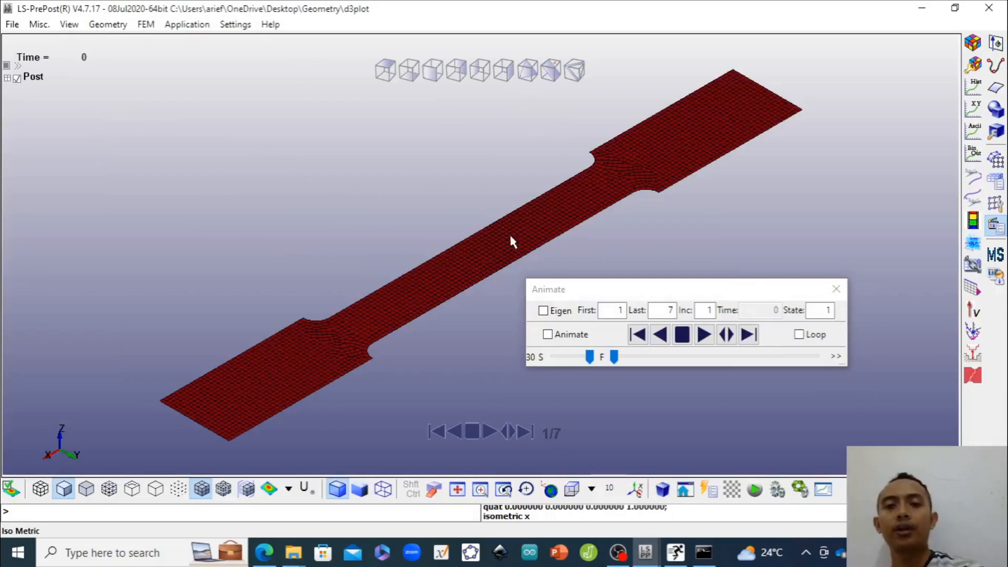
Plot the X-stress time history of one element in the specimen's narrow gauge section
{"action": "scroll", "coordinate": [511, 237], "scroll_direction": "up", "scroll_amount": 2}
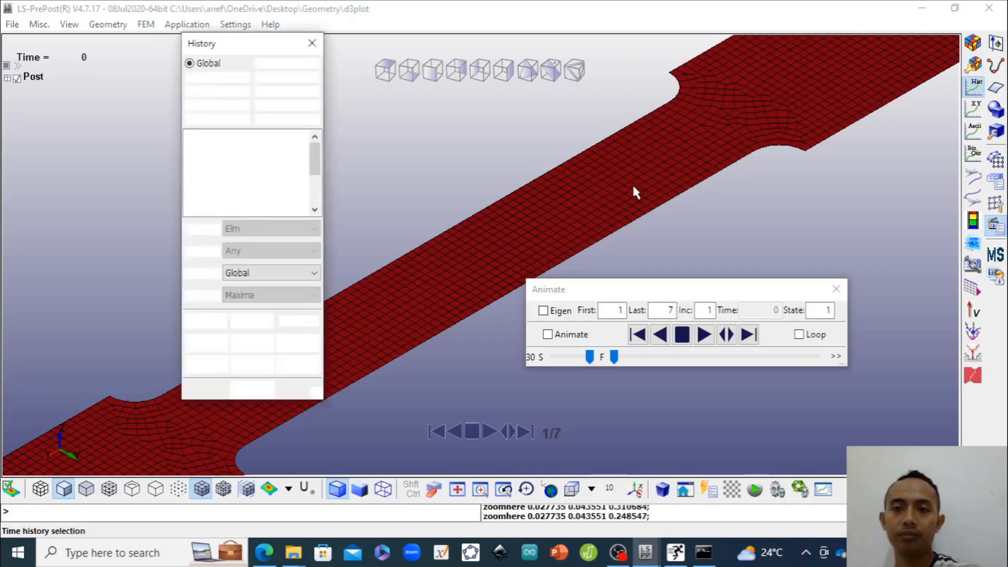
{"action": "left_click_drag", "start_coordinate": [231, 47], "coordinate": [163, 46]}
{"action": "left_click", "coordinate": [137, 92]}
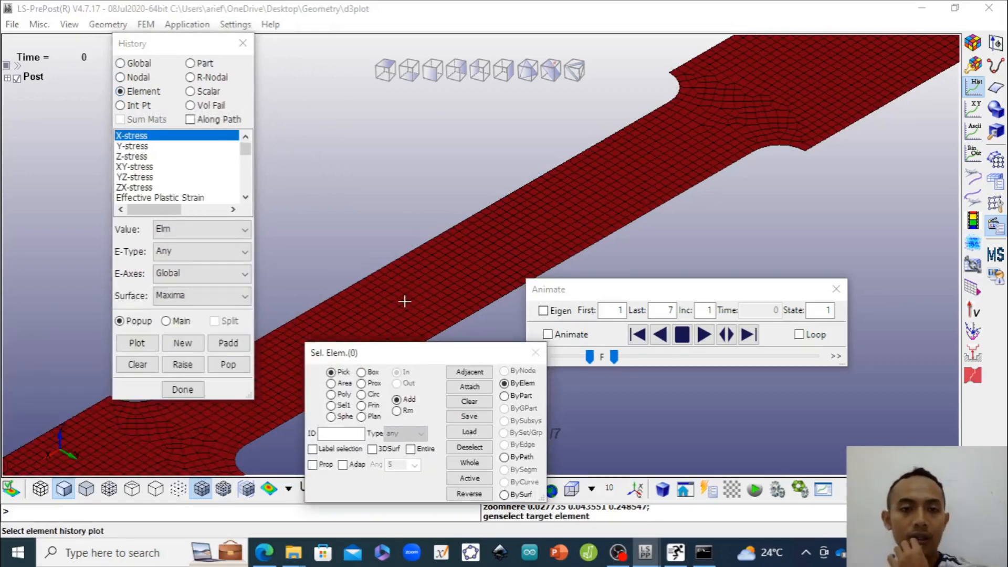
{"action": "scroll", "coordinate": [179, 184], "scroll_direction": "down", "scroll_amount": 3}
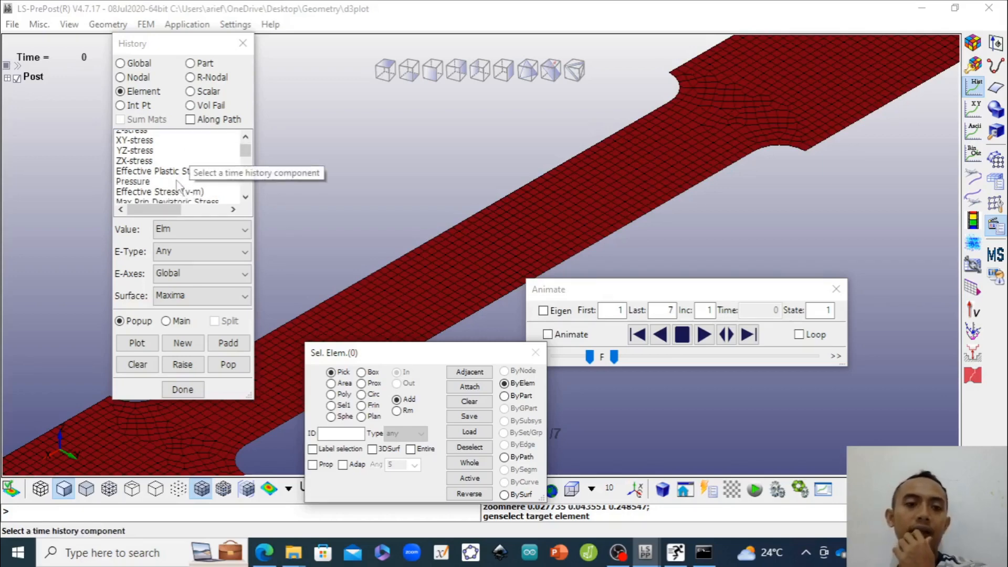
{"action": "scroll", "coordinate": [178, 184], "scroll_direction": "up", "scroll_amount": 3}
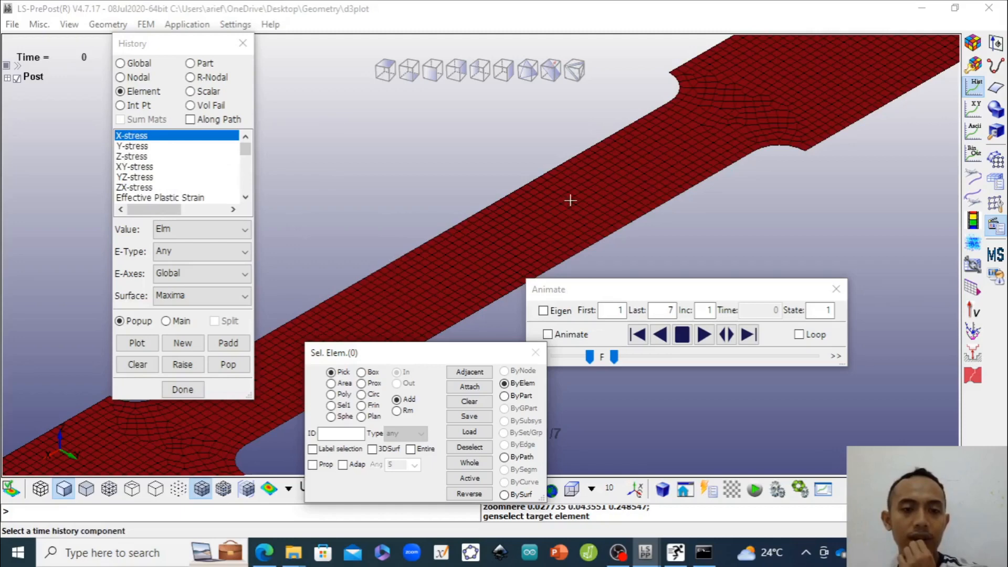
{"action": "left_click", "coordinate": [407, 298]}
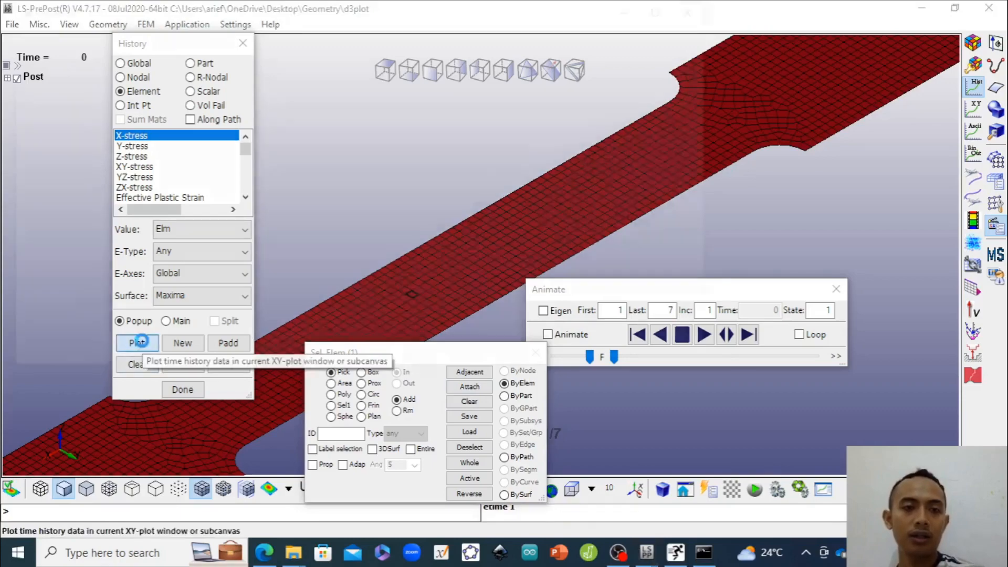
{"action": "left_click", "coordinate": [136, 343]}
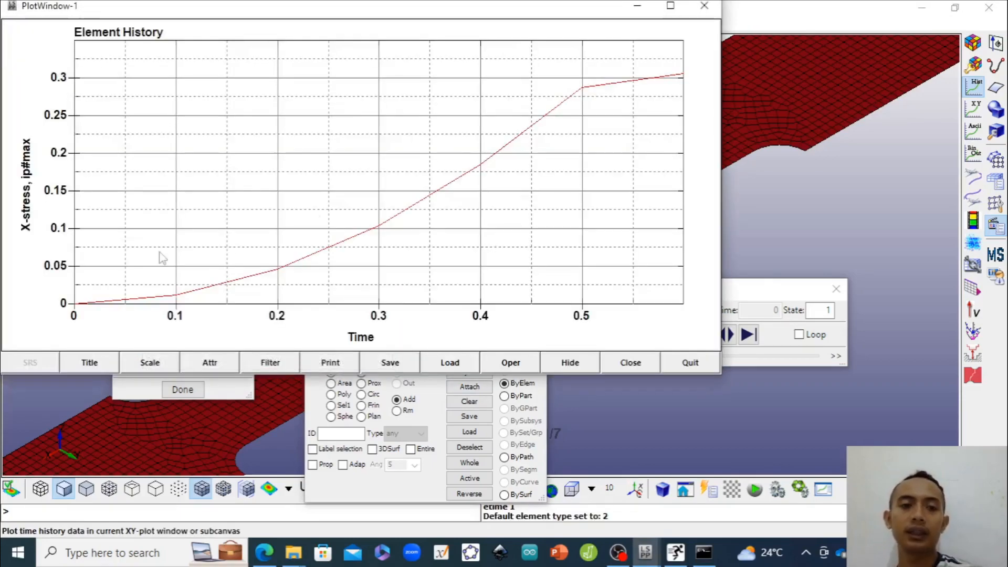
Save the X-stress curve as a curve file named "stress" in Desktop\Geometry and quit the plot window
{"action": "left_click", "coordinate": [394, 363]}
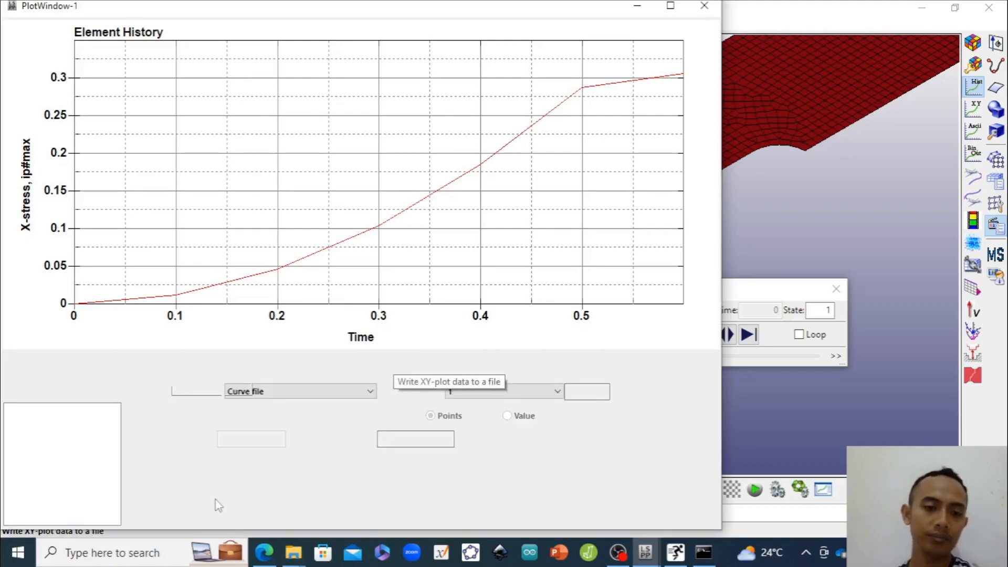
{"action": "left_click", "coordinate": [289, 484]}
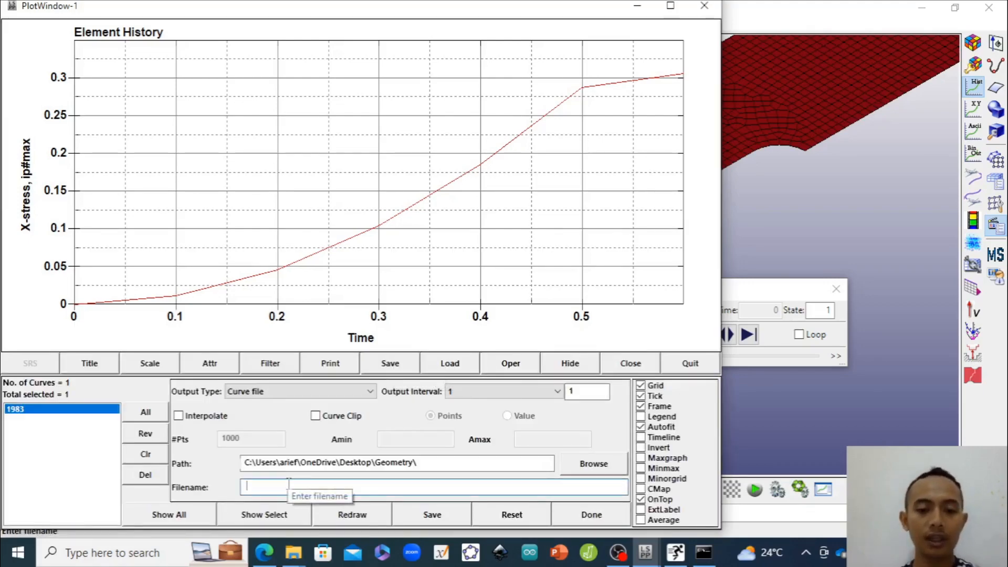
{"action": "type", "text": "stress"}
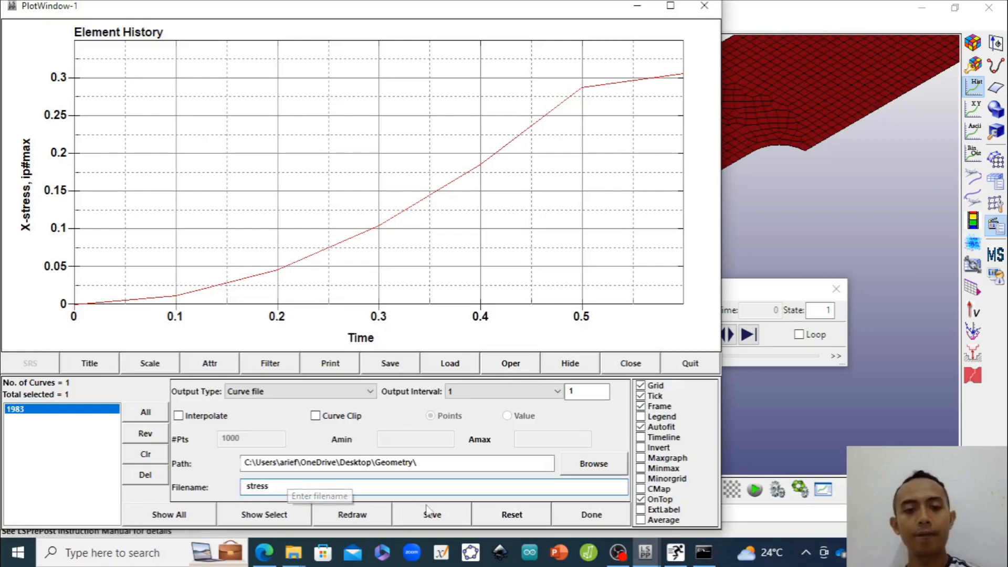
{"action": "left_click", "coordinate": [432, 515]}
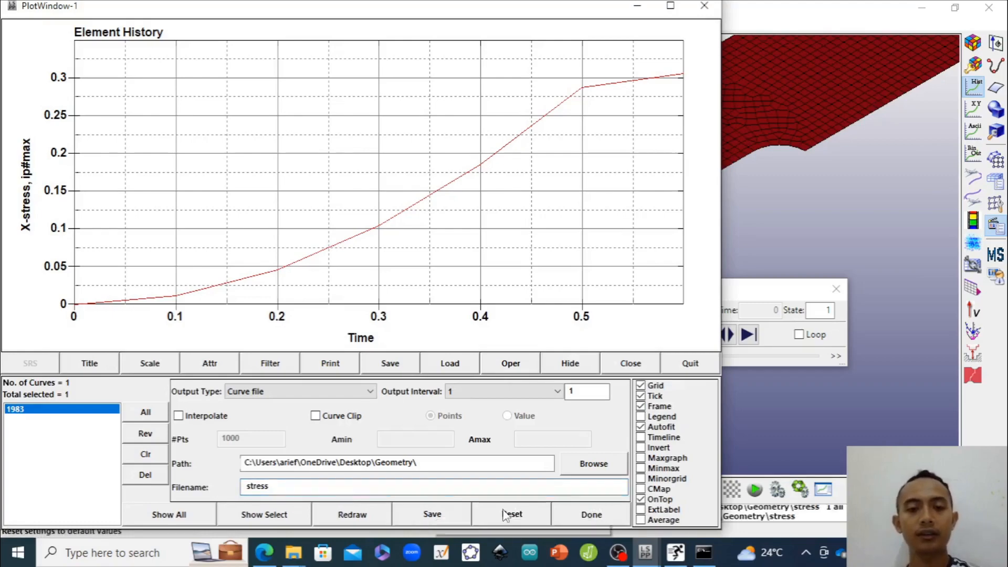
{"action": "left_click", "coordinate": [591, 513]}
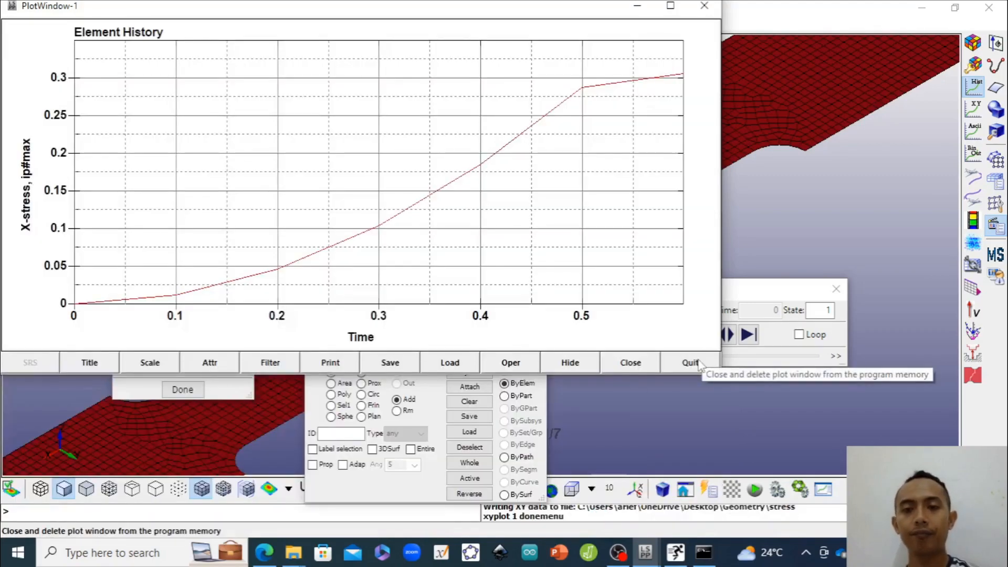
{"action": "left_click", "coordinate": [706, 361]}
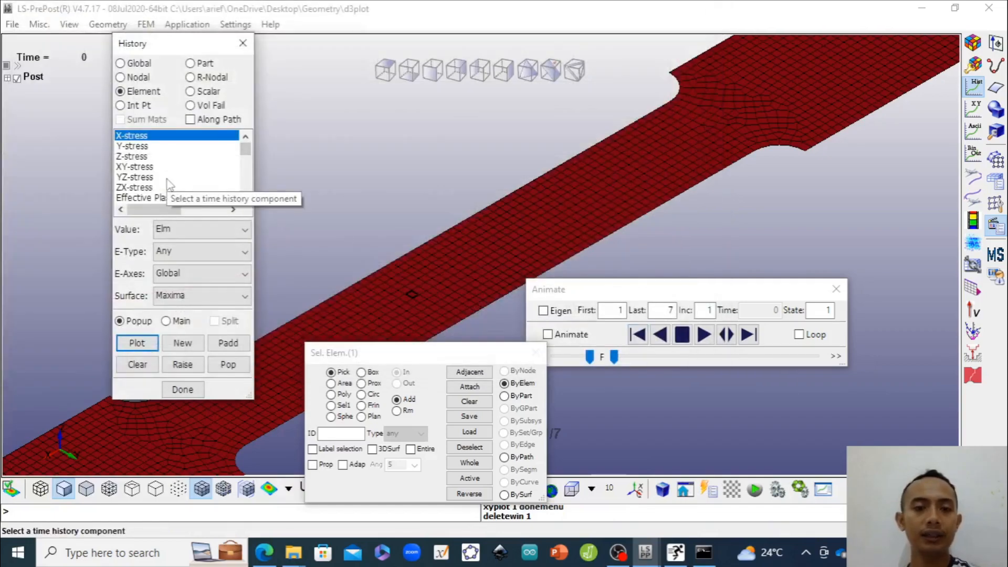
Plot the Mean Ipt X-strain time history of the selected gauge-section element
{"action": "left_click", "coordinate": [167, 179]}
{"action": "scroll", "coordinate": [167, 181], "scroll_direction": "down", "scroll_amount": 5}
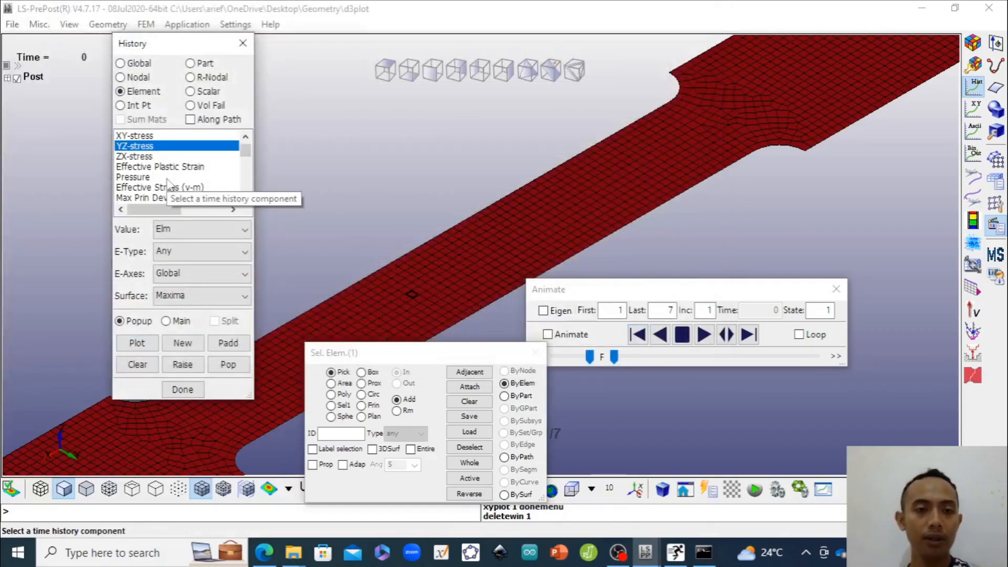
{"action": "scroll", "coordinate": [167, 181], "scroll_direction": "down", "scroll_amount": 10}
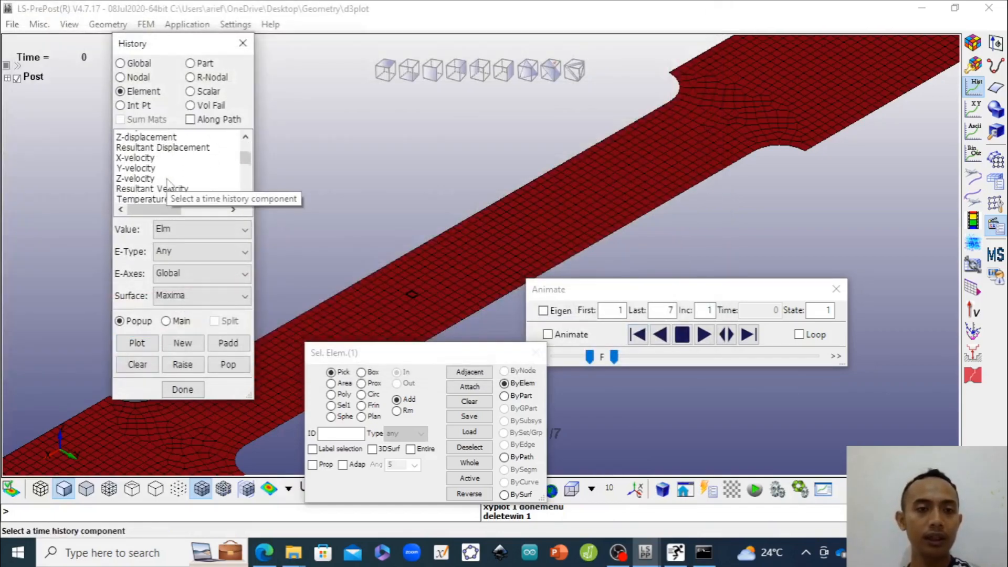
{"action": "scroll", "coordinate": [167, 181], "scroll_direction": "down", "scroll_amount": 4}
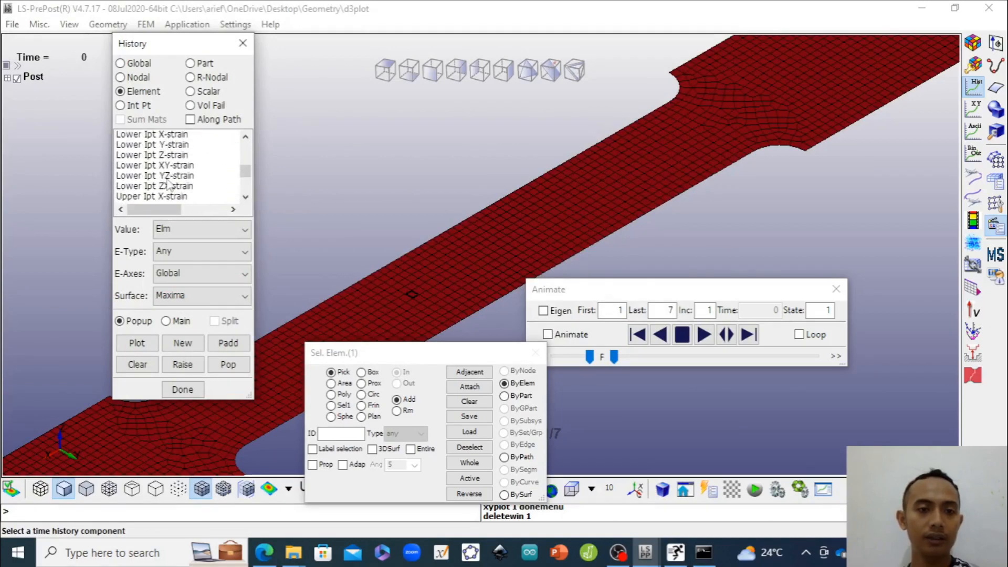
{"action": "scroll", "coordinate": [167, 181], "scroll_direction": "down", "scroll_amount": 2}
{"action": "scroll", "coordinate": [167, 181], "scroll_direction": "up", "scroll_amount": 2}
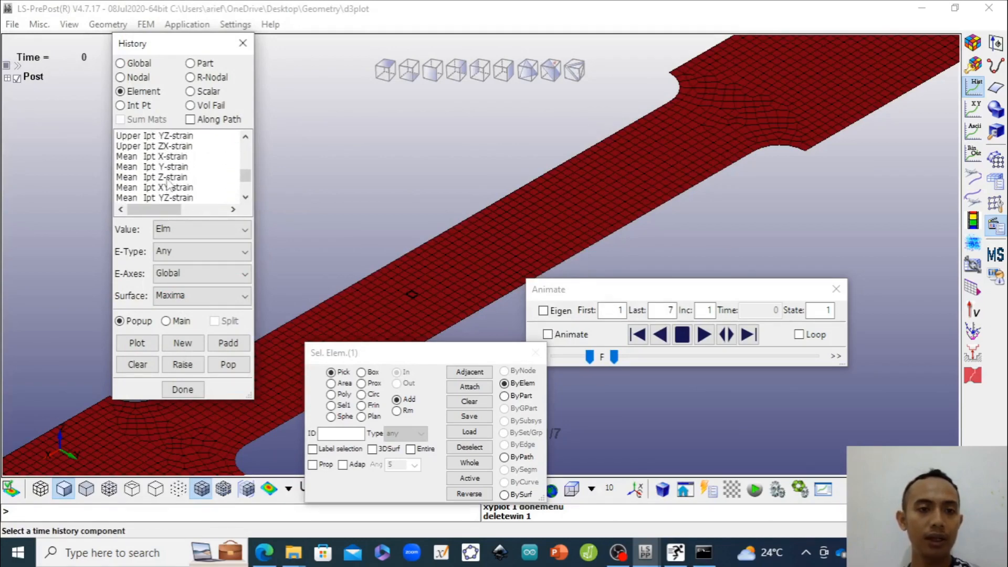
{"action": "scroll", "coordinate": [165, 167], "scroll_direction": "down", "scroll_amount": 2}
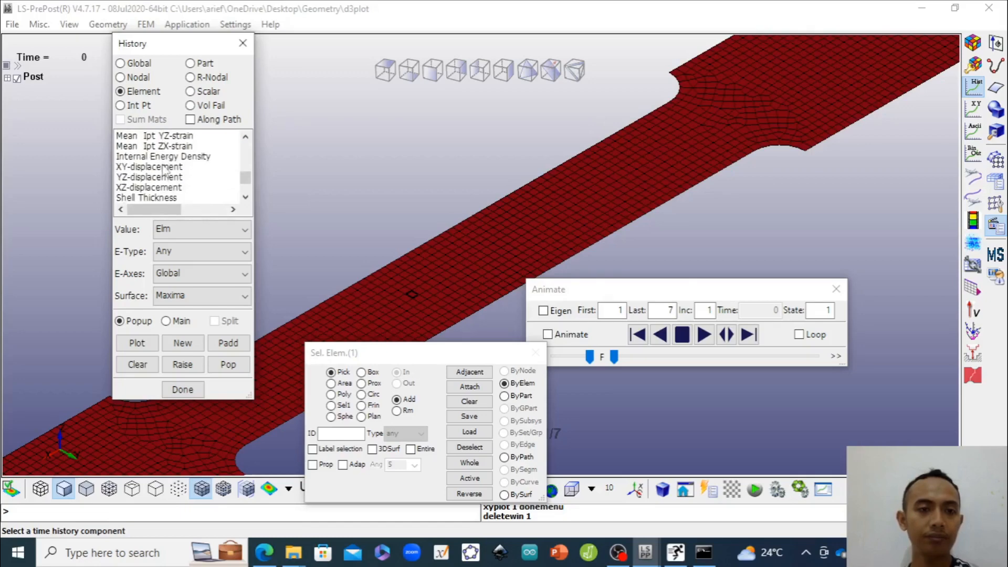
{"action": "scroll", "coordinate": [165, 176], "scroll_direction": "up", "scroll_amount": 2}
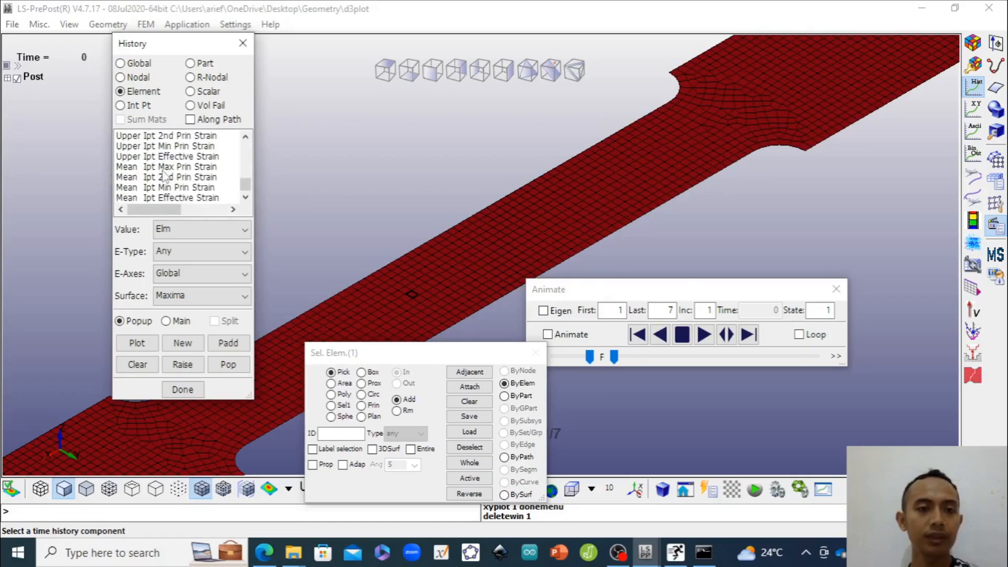
{"action": "scroll", "coordinate": [165, 177], "scroll_direction": "down", "scroll_amount": 2}
{"action": "scroll", "coordinate": [165, 178], "scroll_direction": "up", "scroll_amount": 4}
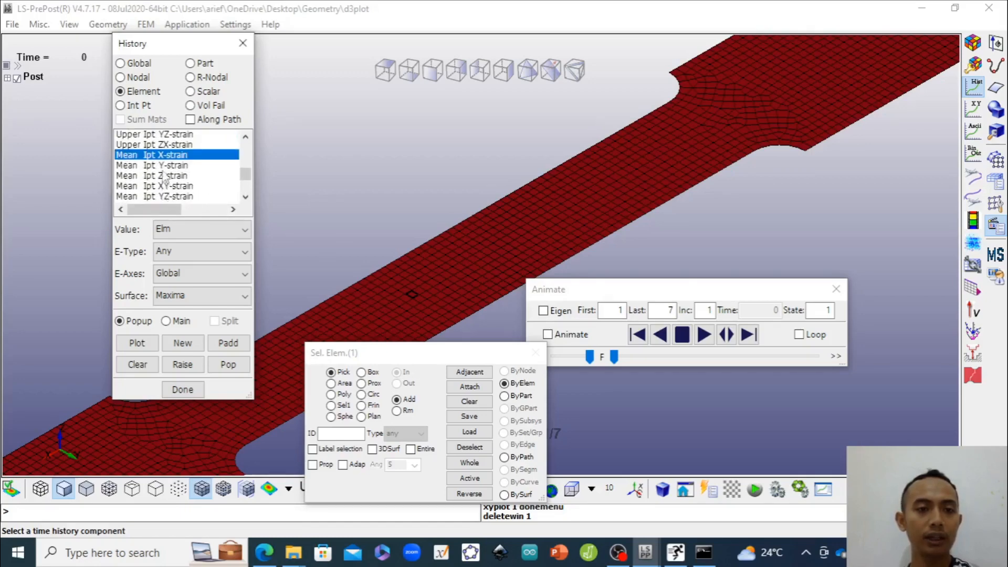
{"action": "scroll", "coordinate": [164, 178], "scroll_direction": "down", "scroll_amount": 1}
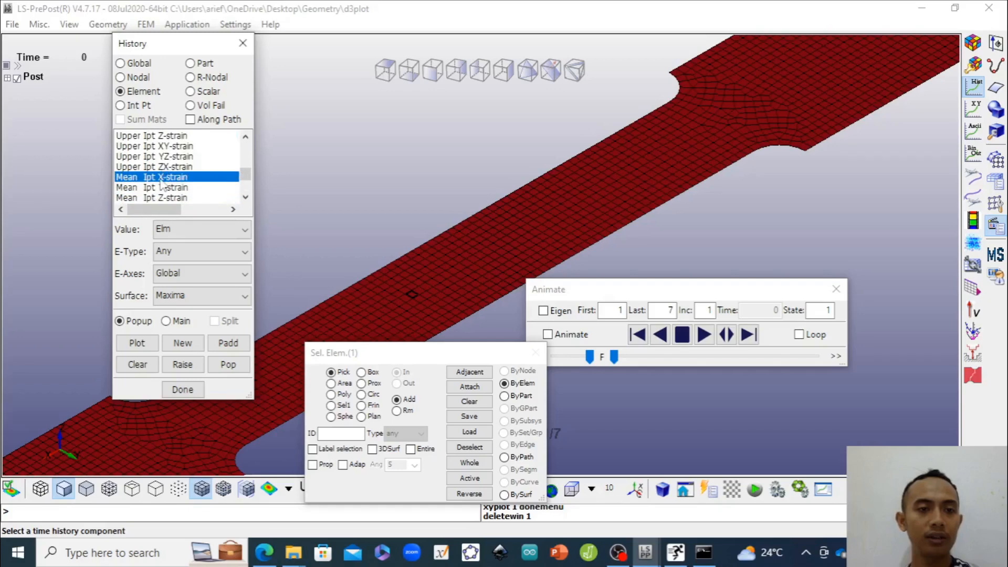
{"action": "left_click", "coordinate": [136, 344]}
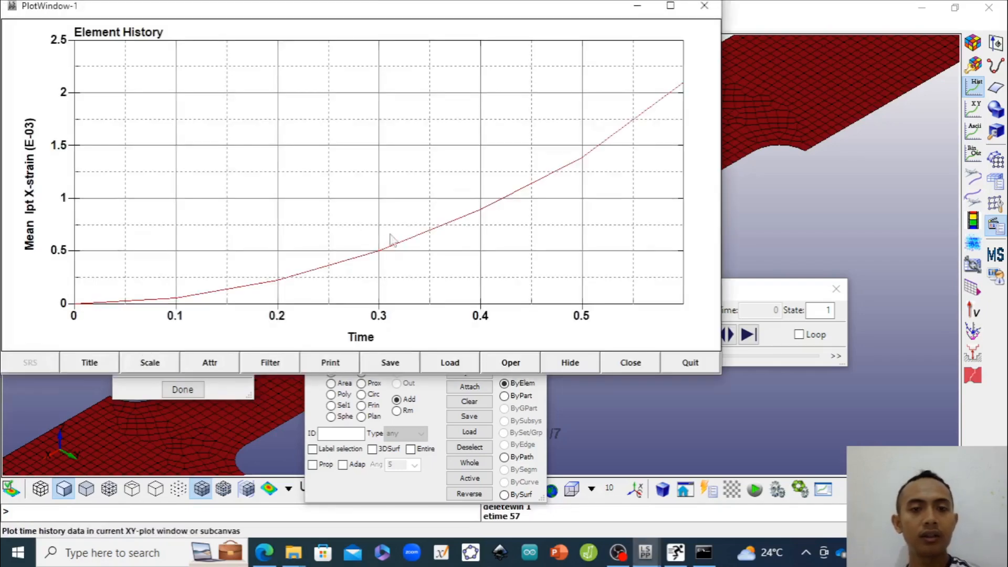
Save the X-strain curve as a curve file named "strain" in Desktop\Geometry and quit the plot window
{"action": "left_click", "coordinate": [390, 363]}
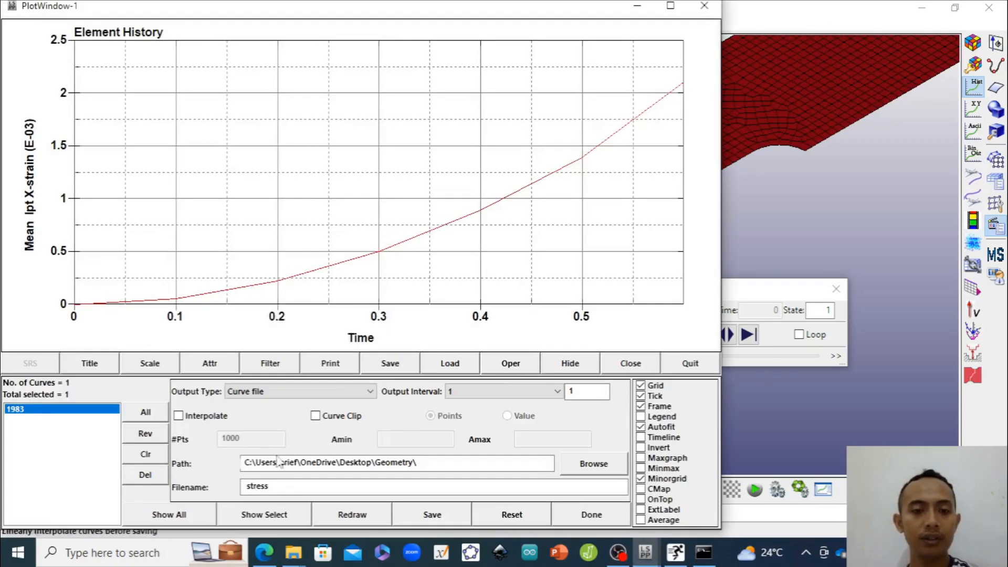
{"action": "left_click", "coordinate": [282, 486]}
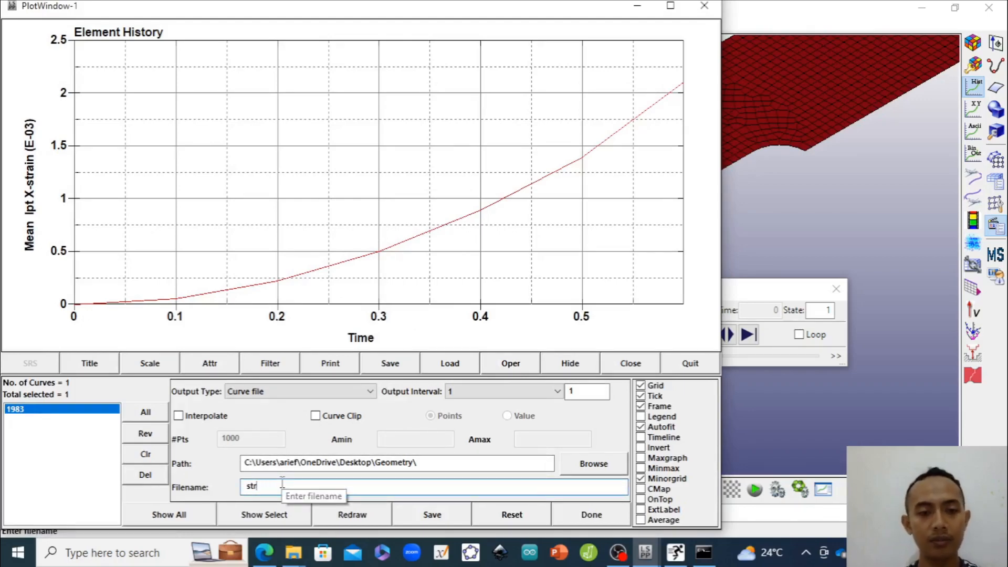
{"action": "left_click", "coordinate": [432, 514]}
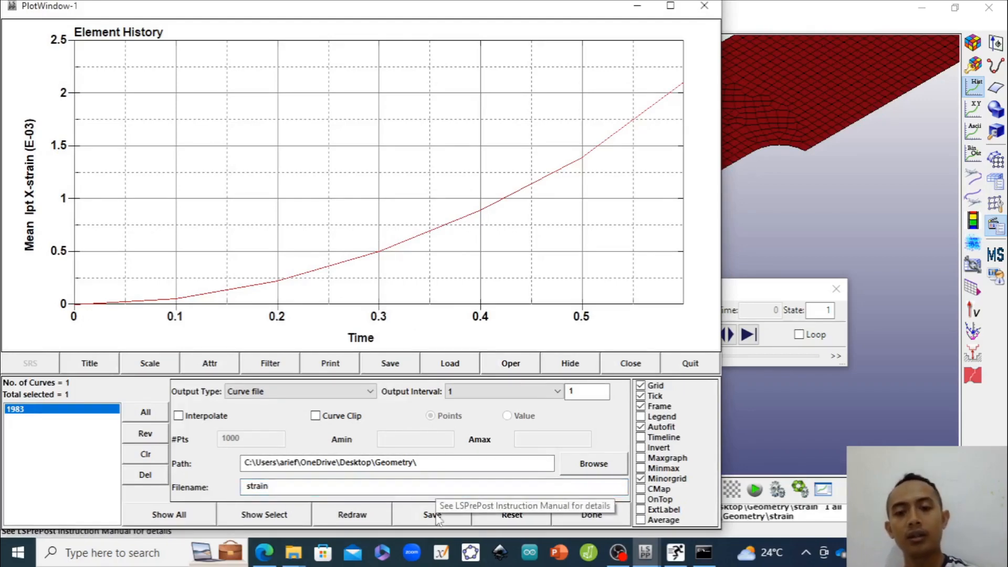
{"action": "left_click", "coordinate": [591, 514]}
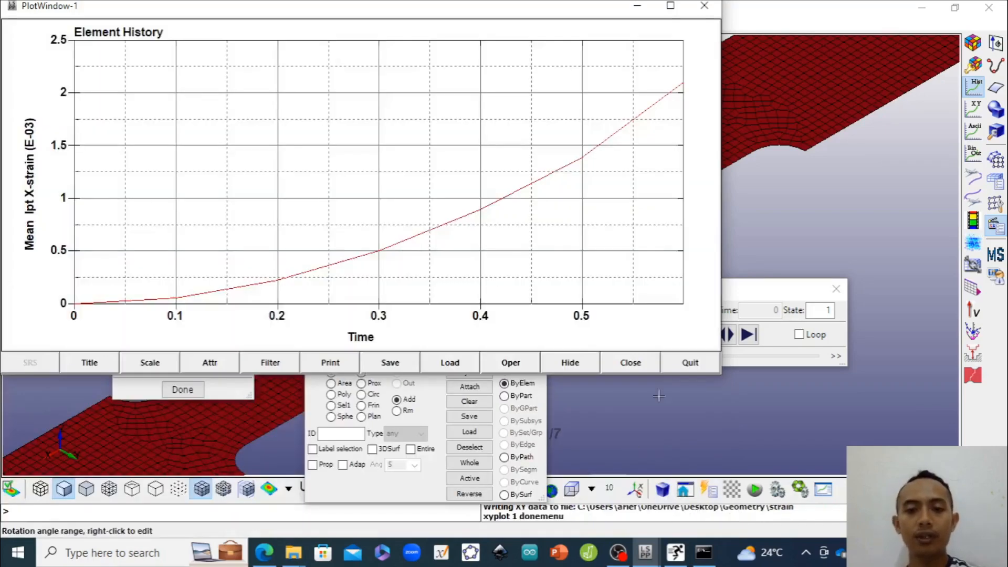
{"action": "left_click", "coordinate": [697, 362]}
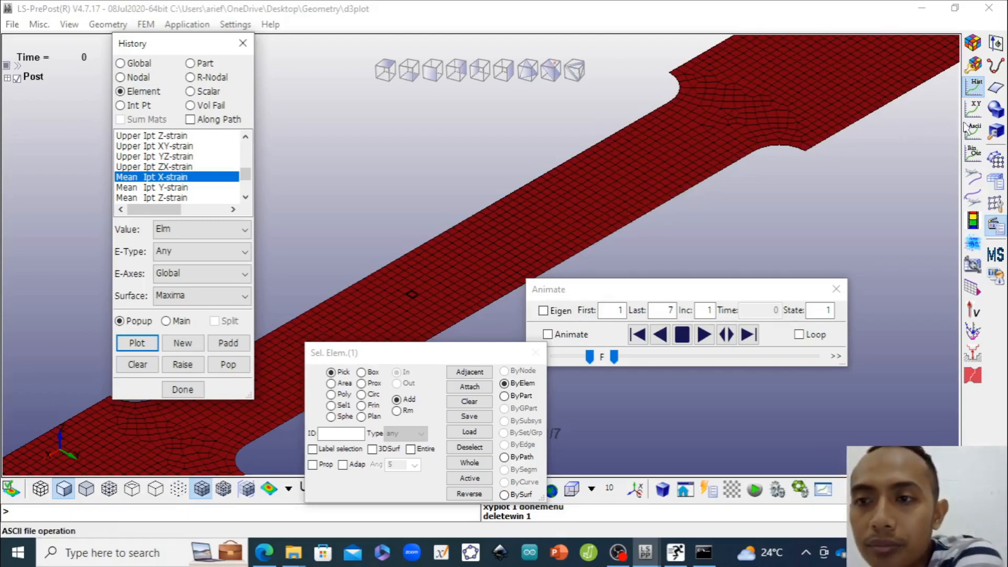
Cross-plot the saved curves with strain on the X-axis and stress on the Y-axis
{"action": "left_click", "coordinate": [975, 109]}
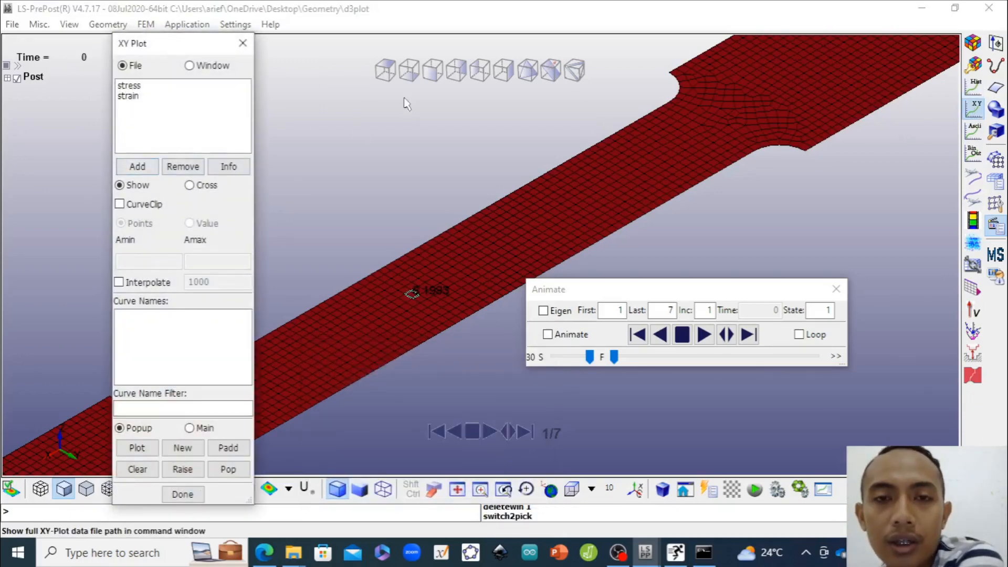
{"action": "left_click", "coordinate": [190, 185]}
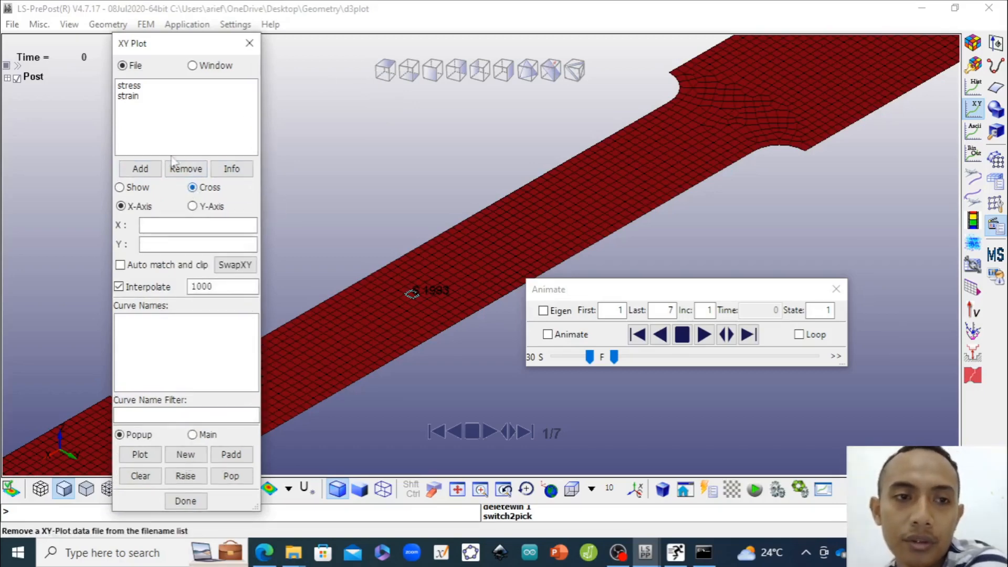
{"action": "left_click", "coordinate": [153, 97]}
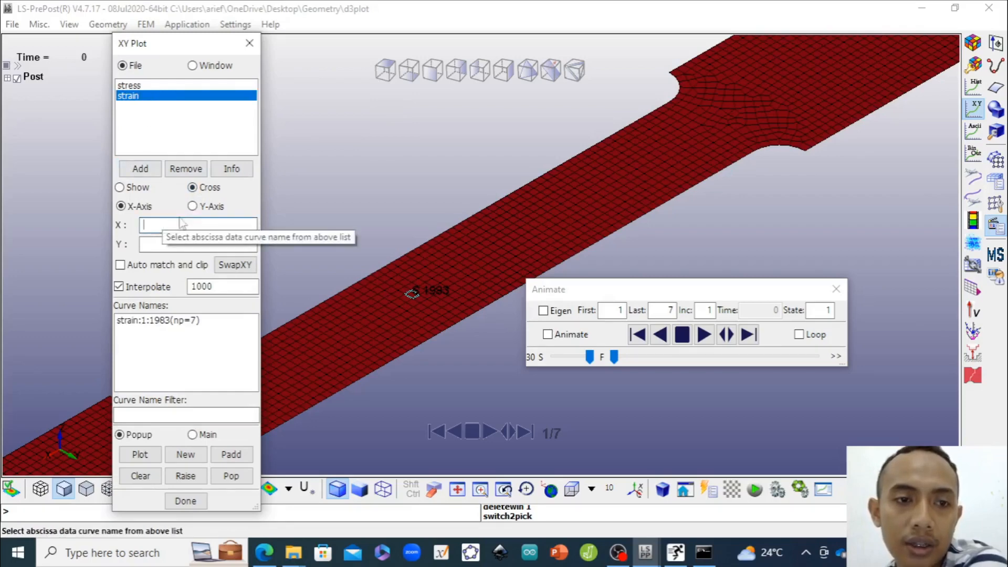
{"action": "left_click", "coordinate": [163, 320]}
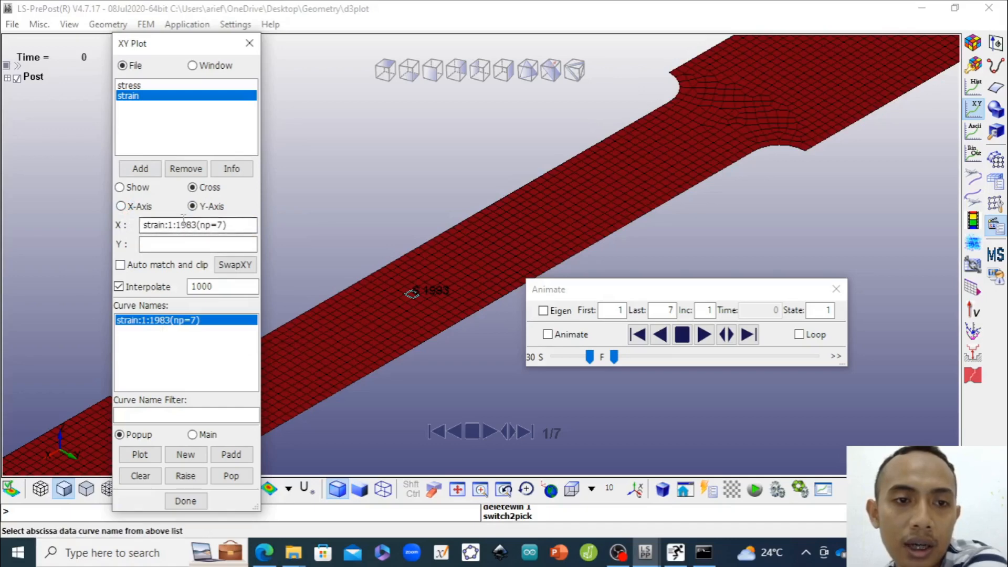
{"action": "left_click", "coordinate": [130, 85]}
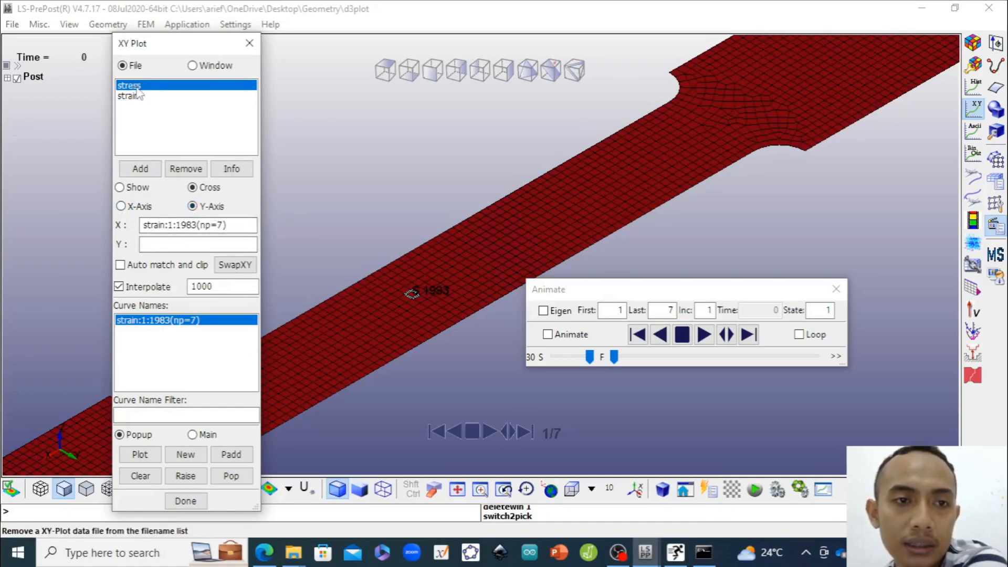
{"action": "left_click", "coordinate": [167, 321]}
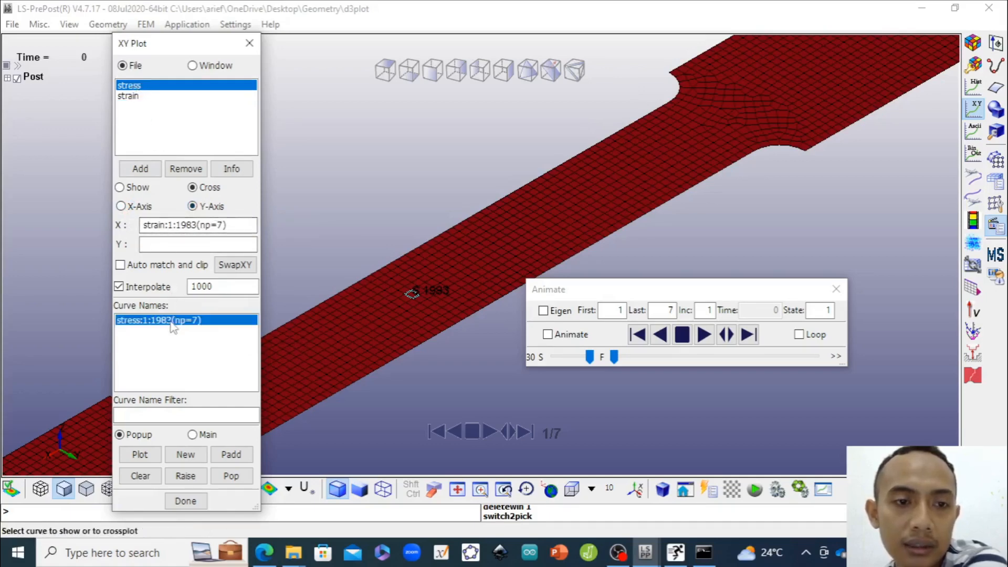
{"action": "left_click", "coordinate": [140, 454]}
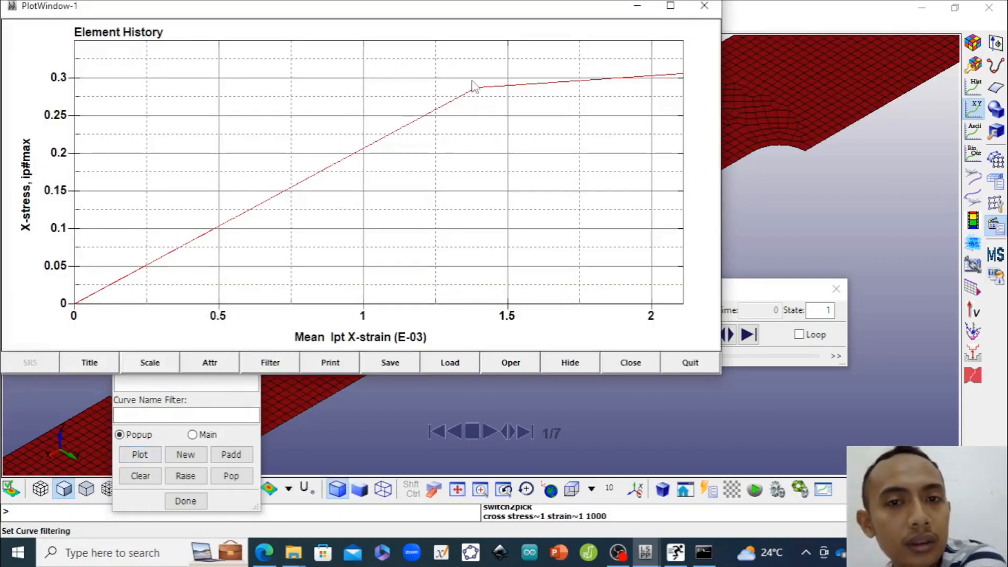
Arrange the stress-strain plot and the model window side by side, and move the XY Plot dialog off the curve
{"action": "left_click", "coordinate": [669, 7]}
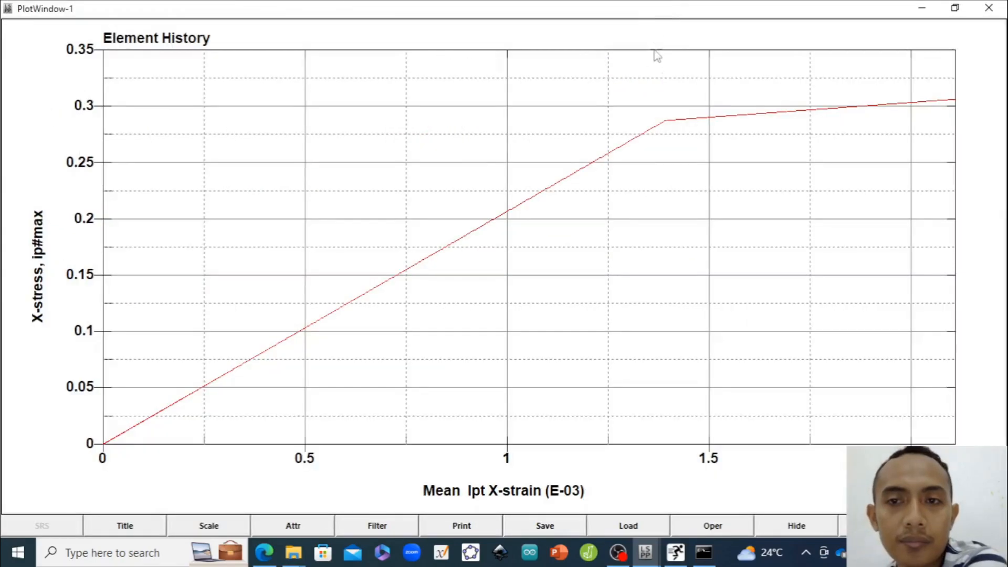
{"action": "double_click", "coordinate": [544, 16]}
{"action": "left_click_drag", "start_coordinate": [244, 7], "coordinate": [1, 26]}
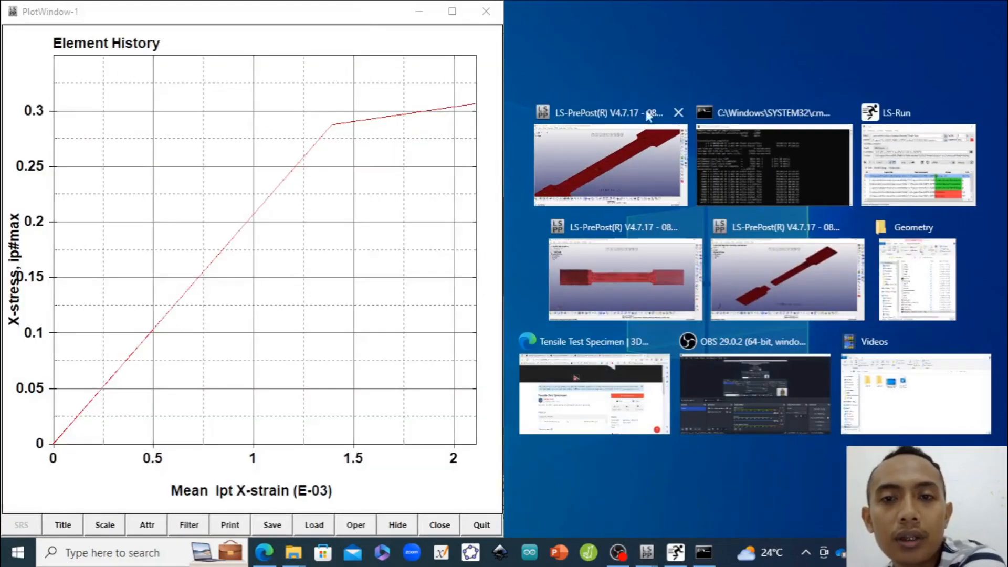
{"action": "left_click", "coordinate": [638, 177]}
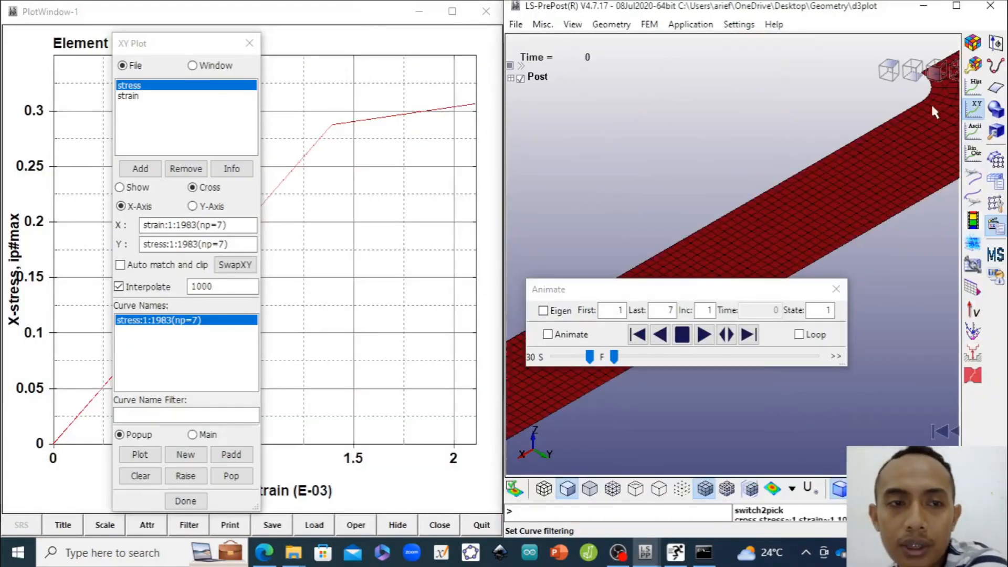
{"action": "left_click_drag", "start_coordinate": [174, 47], "coordinate": [801, 47]}
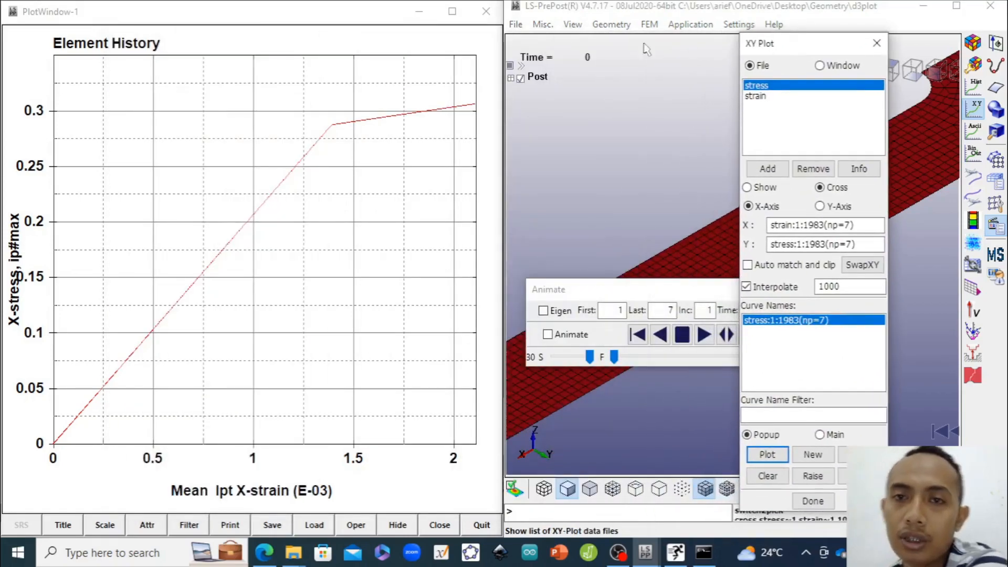
Open the LS-DYNA keyword file "Tensile OK.k" from the Geometry folder alongside the loaded results
{"action": "left_click", "coordinate": [517, 25]}
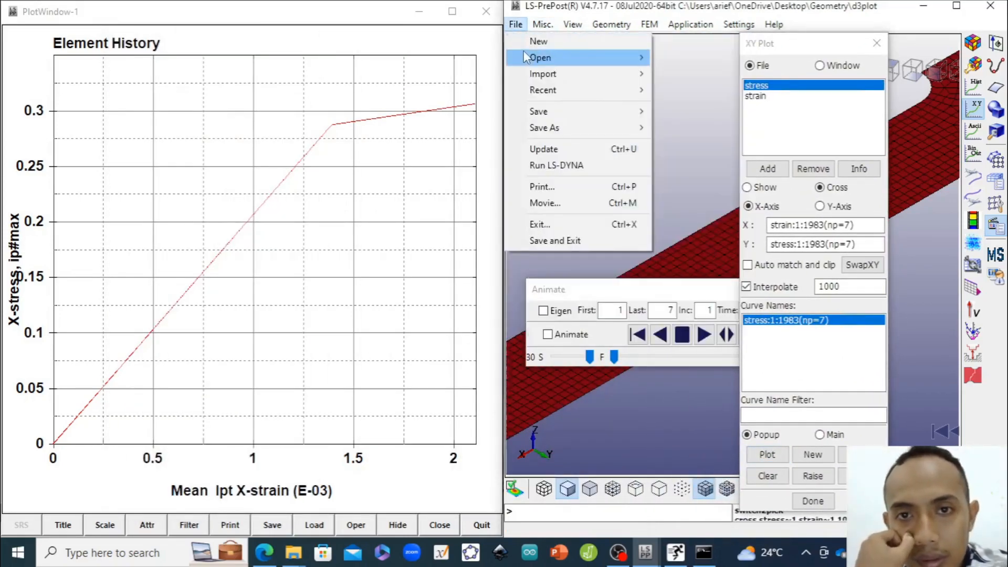
{"action": "mouse_move", "coordinate": [524, 51]}
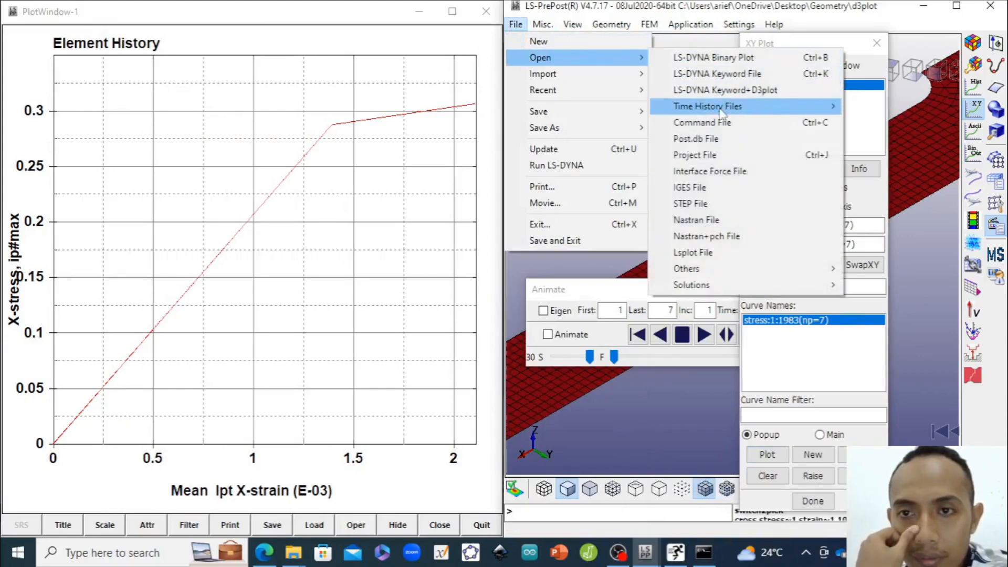
{"action": "mouse_move", "coordinate": [723, 111]}
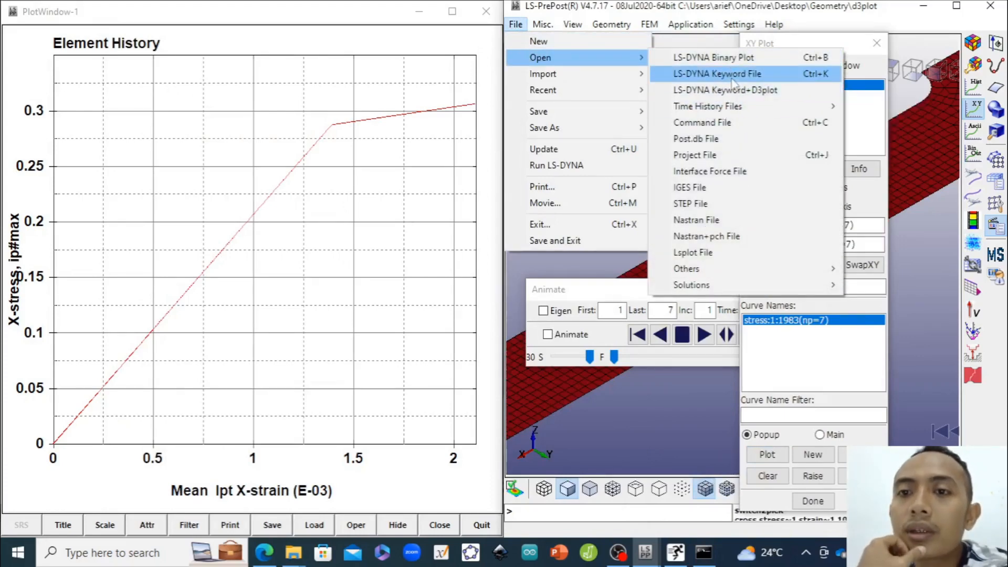
{"action": "left_click", "coordinate": [730, 74]}
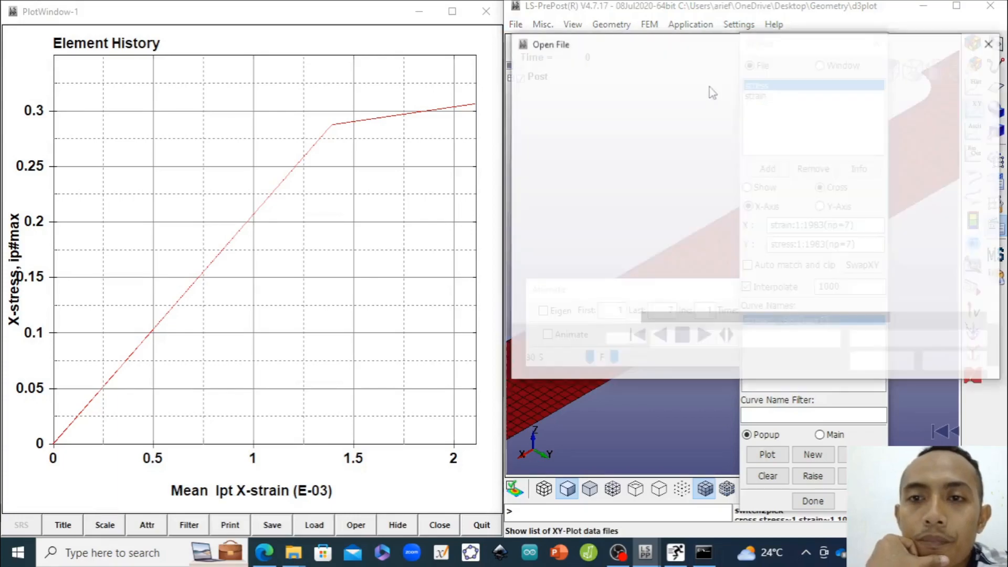
{"action": "double_click", "coordinate": [681, 141]}
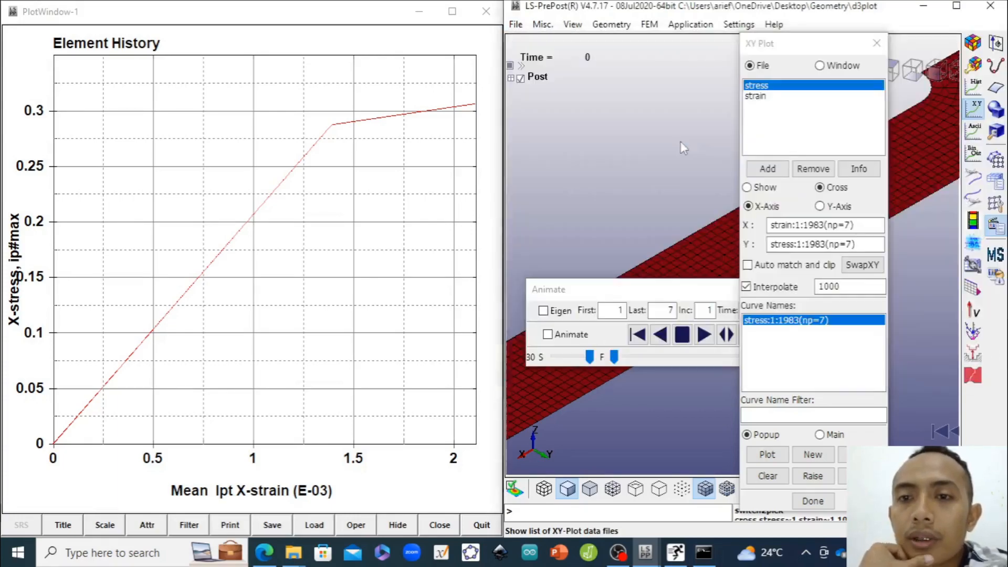
{"action": "left_click", "coordinate": [779, 282]}
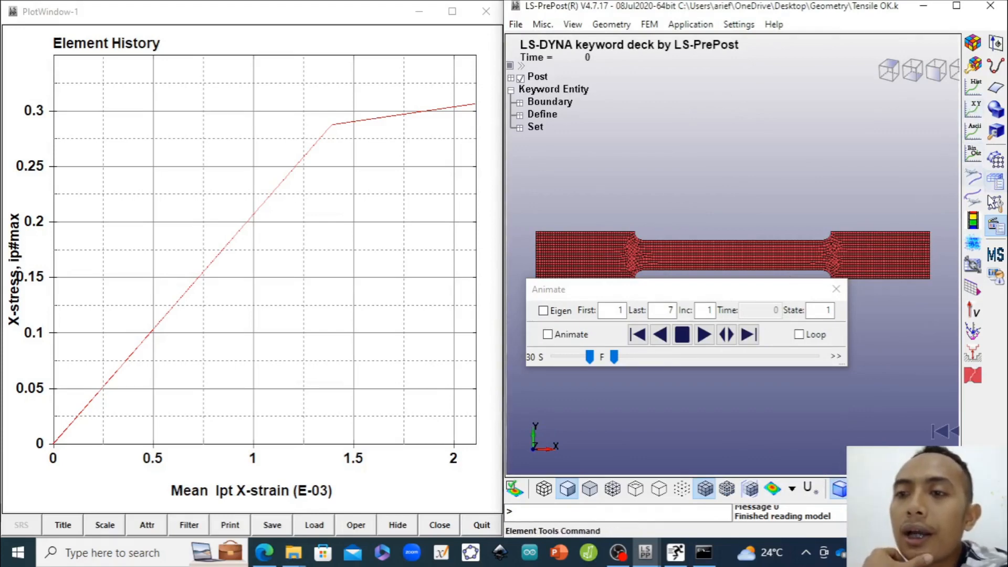
Open the ST37 Mild Steel MAT_PIECEWISE_LINEAR_PLASTICITY card and add its EPS/ES stress-strain curve to the current plot window
{"action": "left_click", "coordinate": [973, 43]}
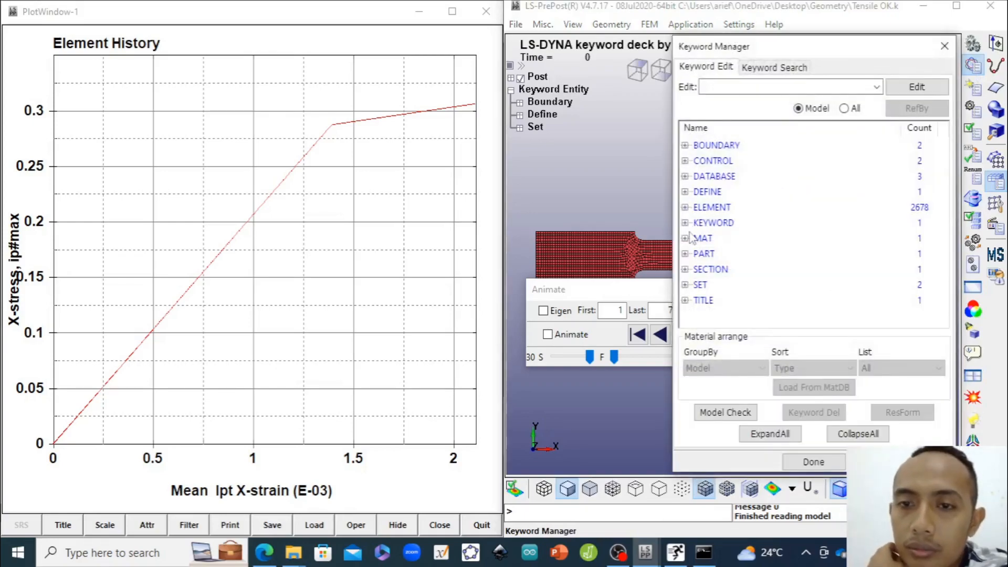
{"action": "left_click", "coordinate": [691, 238]}
{"action": "left_click", "coordinate": [727, 256]}
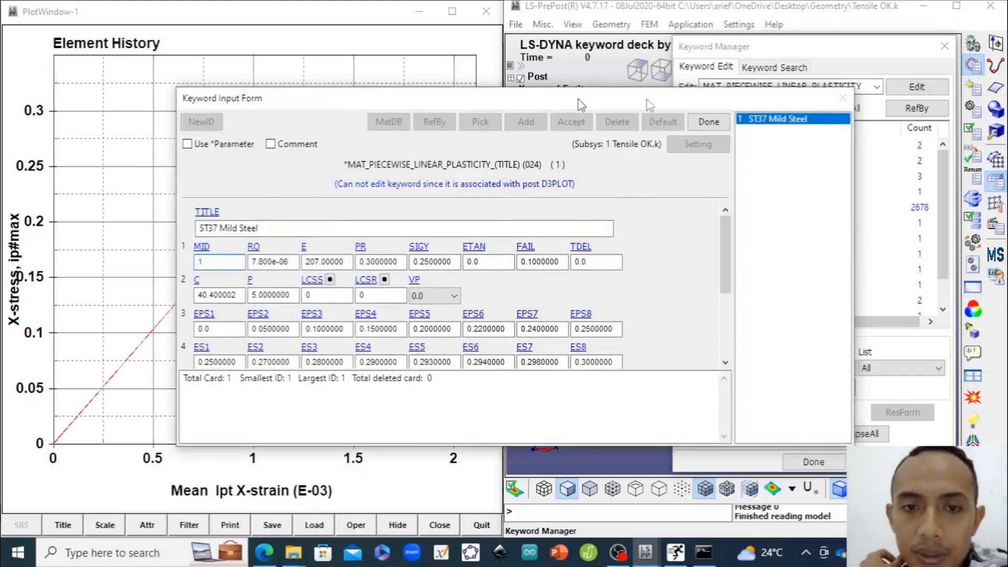
{"action": "left_click_drag", "start_coordinate": [578, 98], "coordinate": [846, 97]}
{"action": "scroll", "coordinate": [837, 210], "scroll_direction": "down", "scroll_amount": 2}
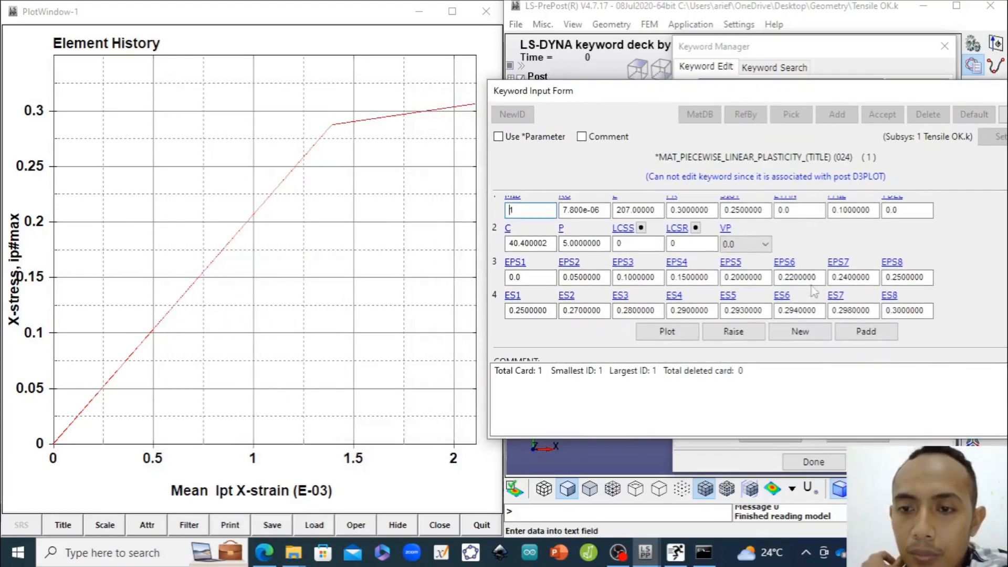
{"action": "left_click", "coordinate": [863, 336]}
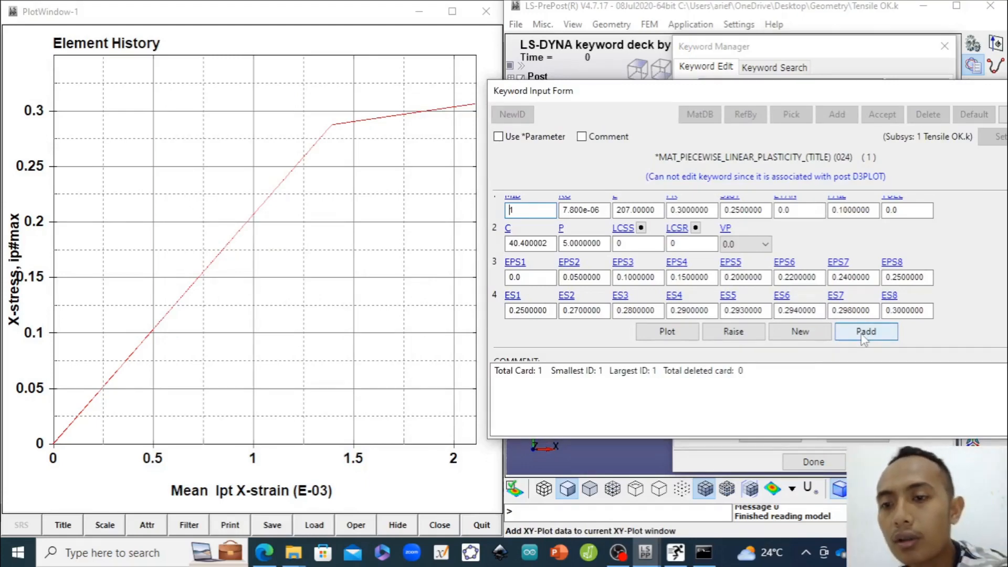
Overlay the material card's EPS/ES curve on the simulated stress-strain plot and enlarge the plot to compare the two curves
{"action": "left_click", "coordinate": [864, 335]}
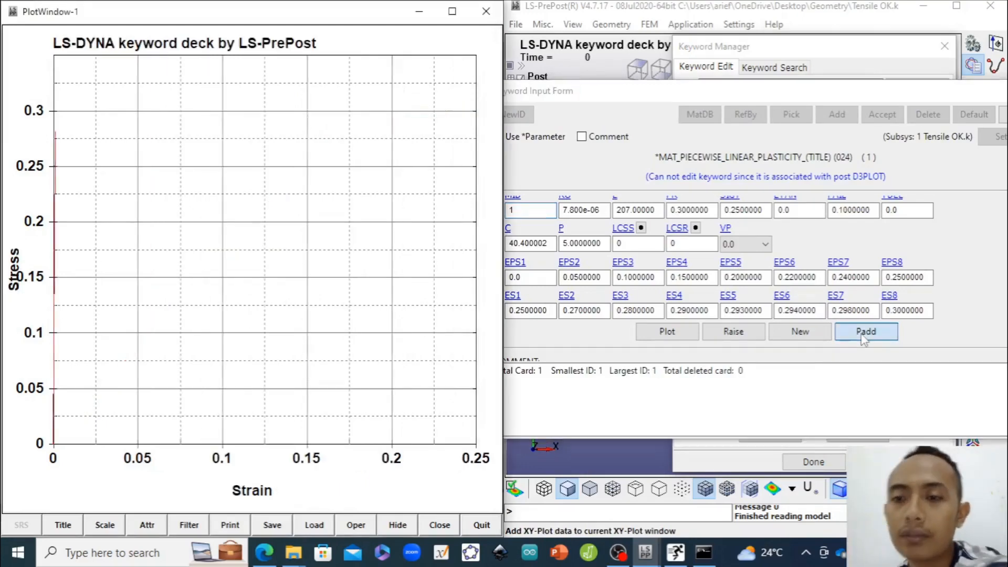
{"action": "left_click", "coordinate": [452, 11]}
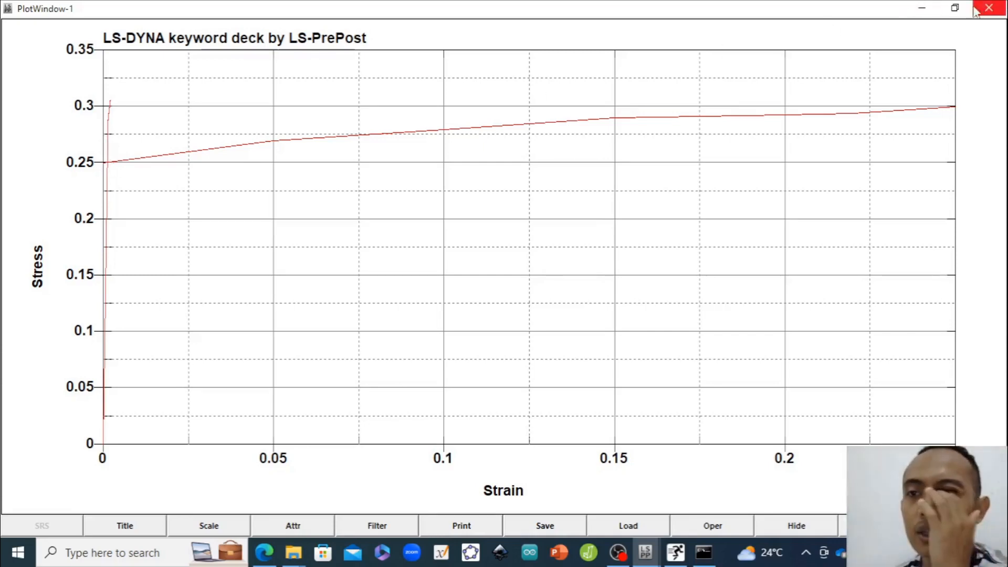
{"action": "left_click", "coordinate": [955, 8]}
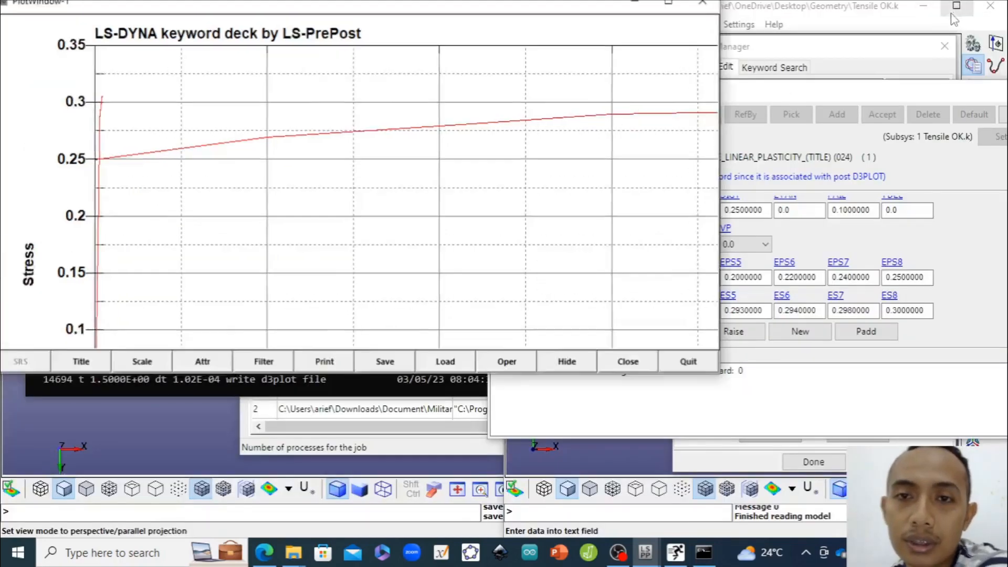
Check the running solver's output in the command window, and return to the maximized stress-strain comparison plot
{"action": "left_click", "coordinate": [671, 6]}
{"action": "left_click", "coordinate": [924, 8]}
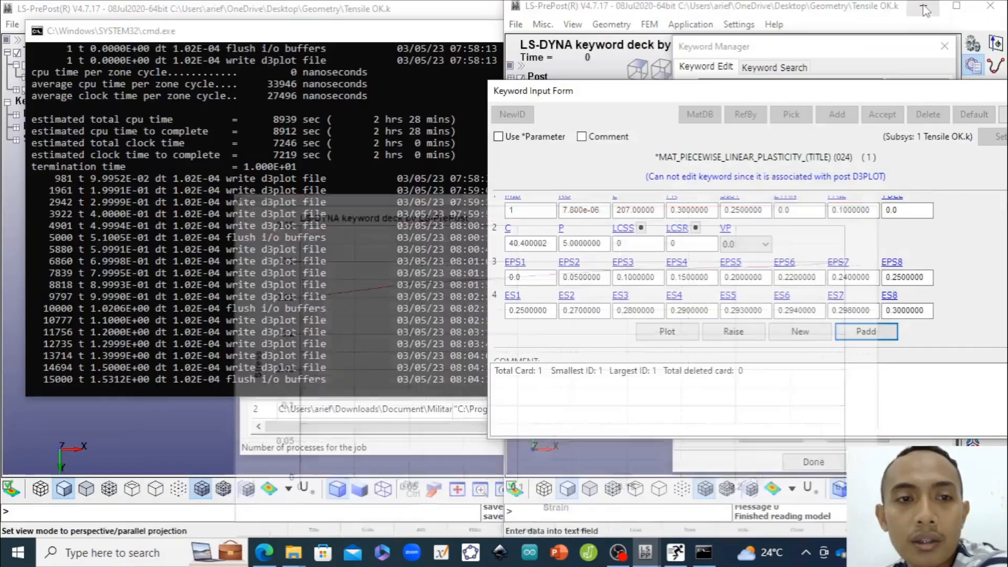
{"action": "left_click", "coordinate": [118, 423]}
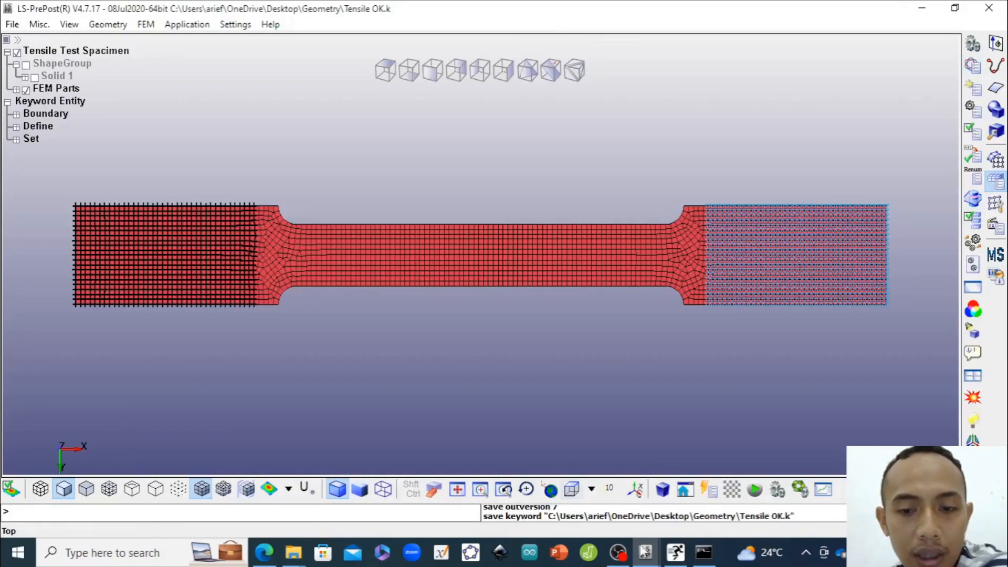
{"action": "left_click", "coordinate": [703, 552]}
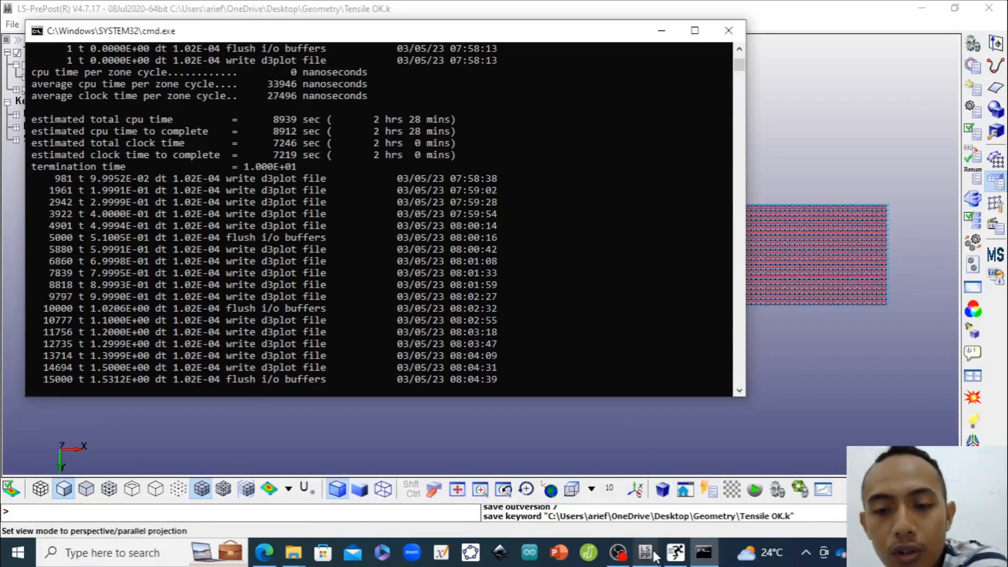
{"action": "mouse_move", "coordinate": [676, 556]}
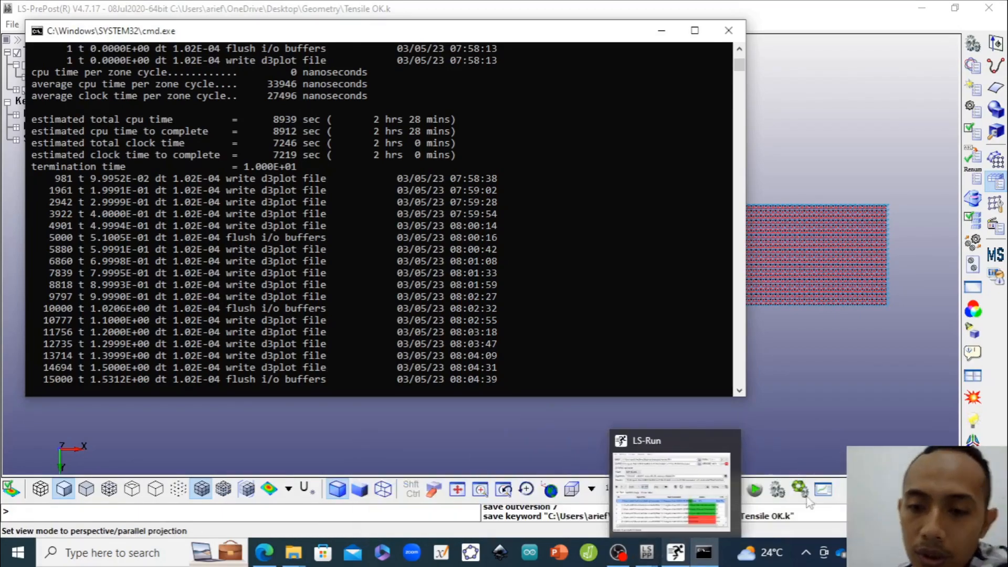
{"action": "left_click", "coordinate": [866, 463]}
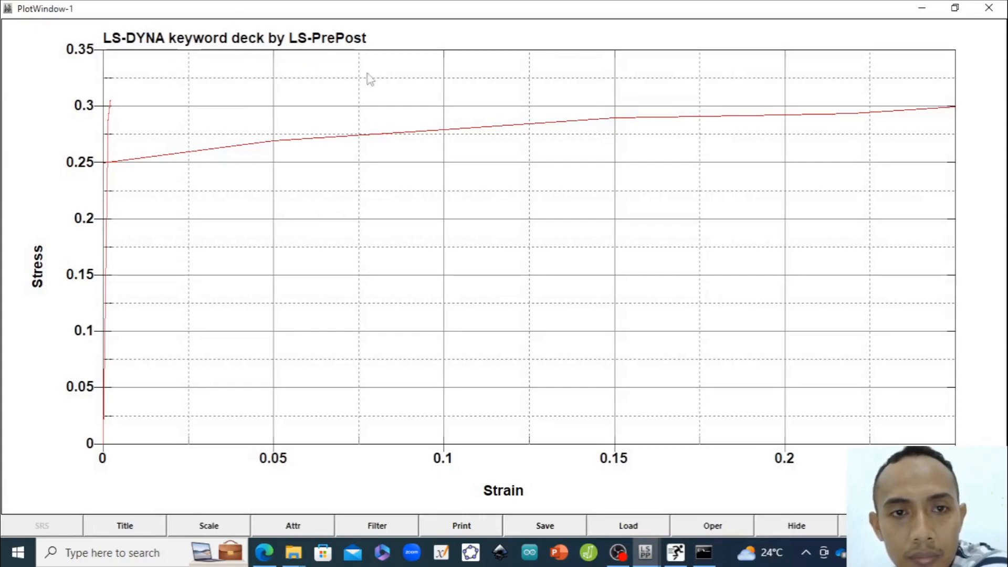
Switch to the completed Tensile Test.k results and load the saved "stress-strain" file from the kfiles folder as XY plot data
{"action": "left_click", "coordinate": [645, 551]}
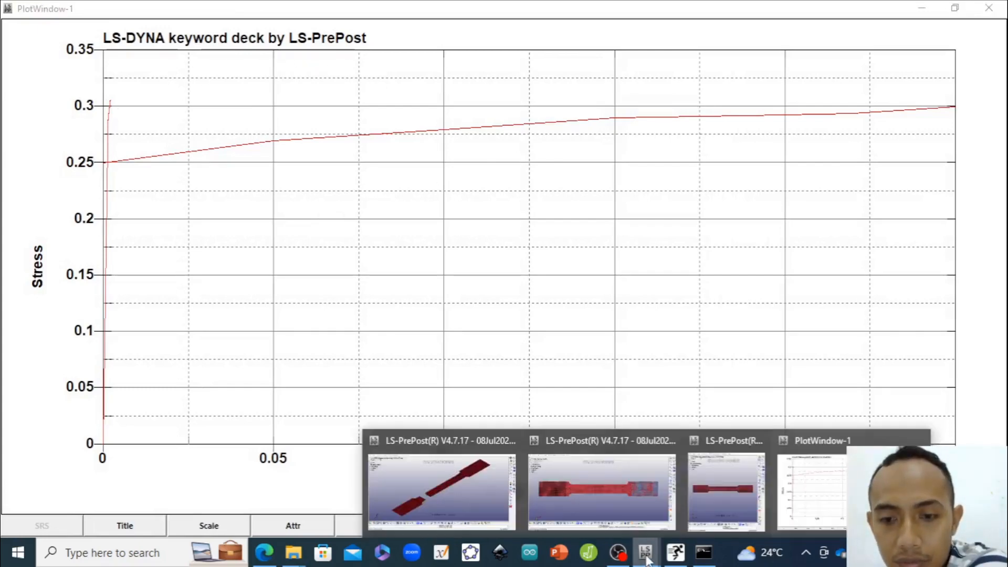
{"action": "left_click", "coordinate": [452, 489]}
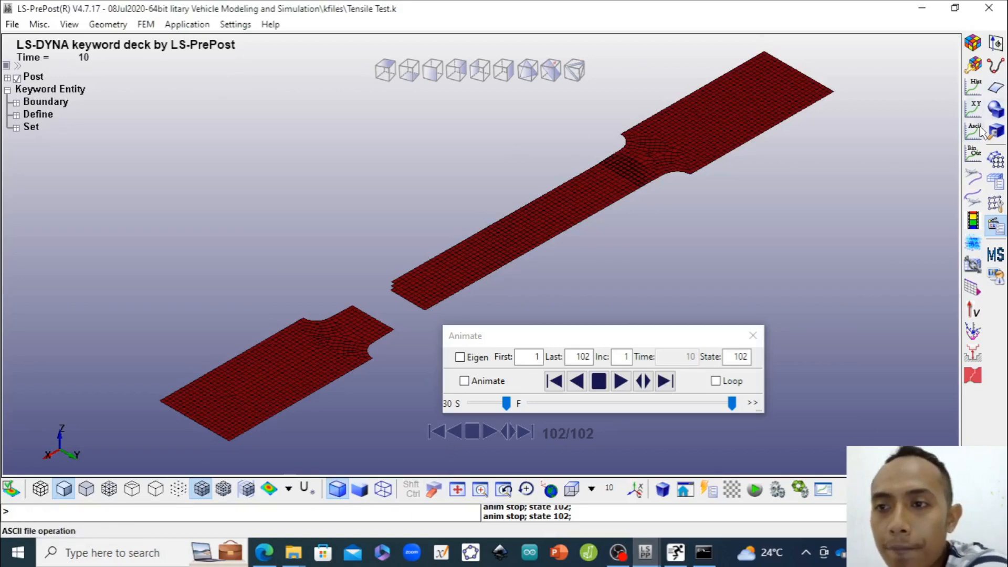
{"action": "left_click", "coordinate": [975, 109]}
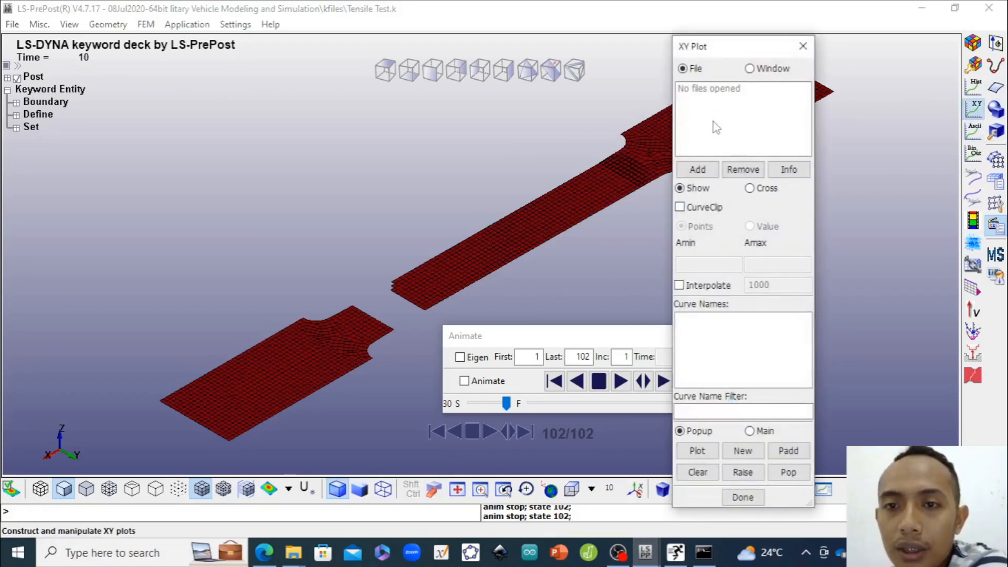
{"action": "left_click", "coordinate": [708, 169]}
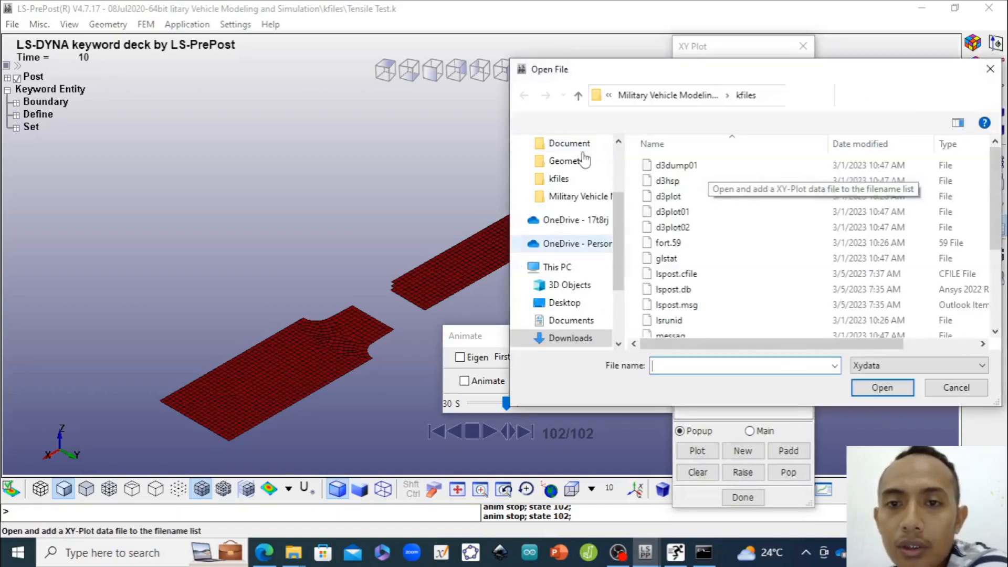
{"action": "scroll", "coordinate": [678, 252], "scroll_direction": "down", "scroll_amount": 3}
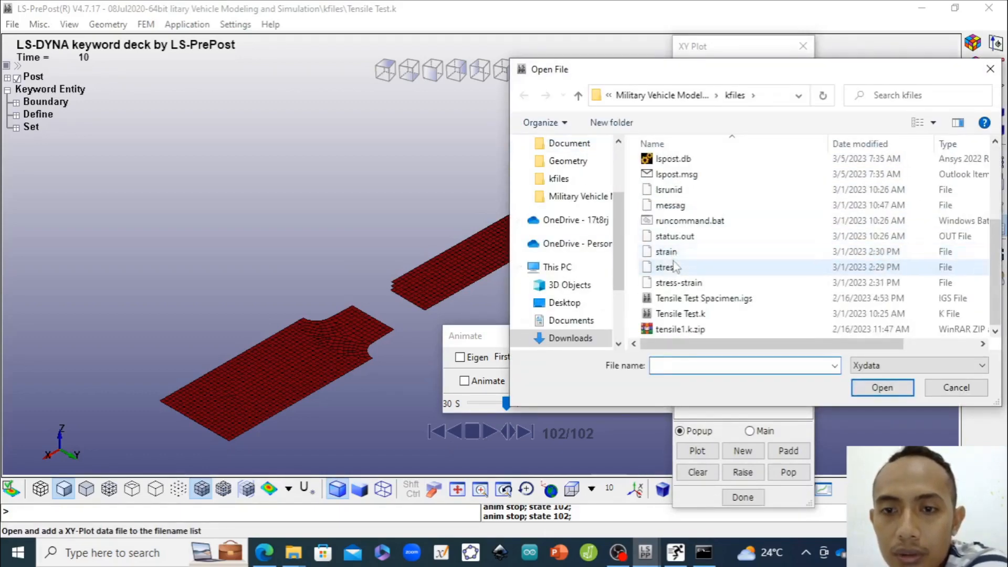
{"action": "left_click", "coordinate": [678, 283]}
{"action": "left_click", "coordinate": [882, 387]}
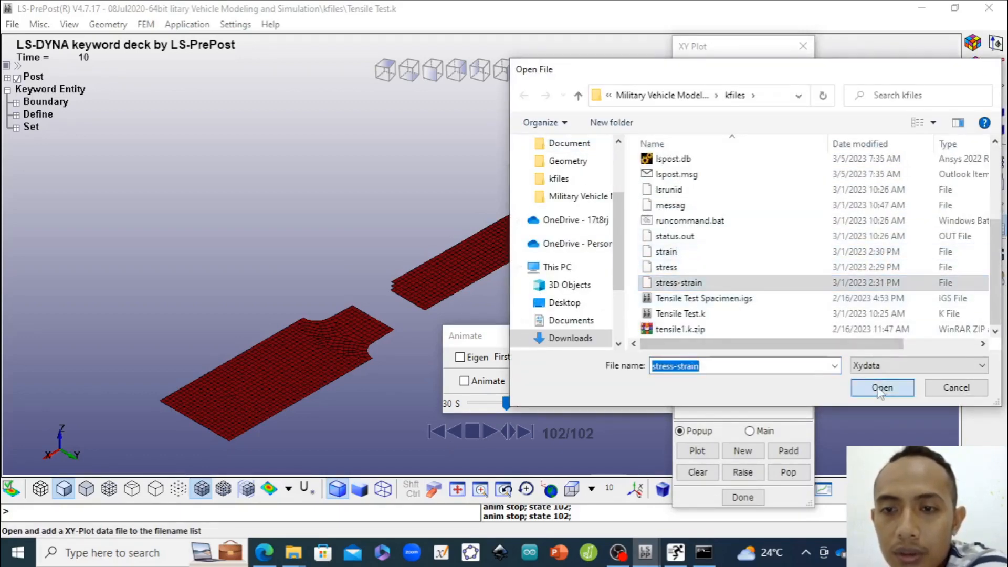
Plot the loaded stress-strain curve of the completed run and maximize its plot window
{"action": "left_click", "coordinate": [710, 319]}
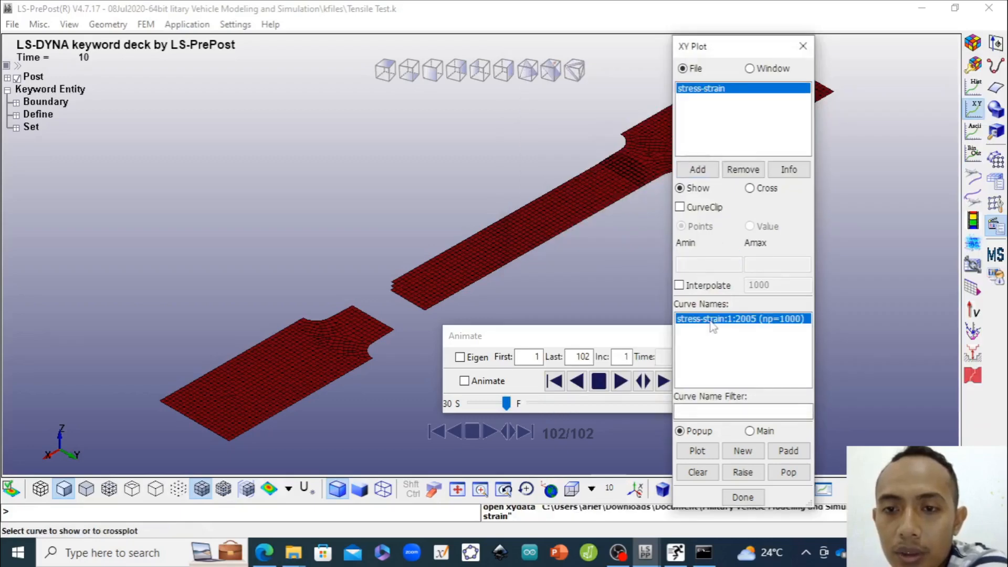
{"action": "left_click", "coordinate": [706, 452]}
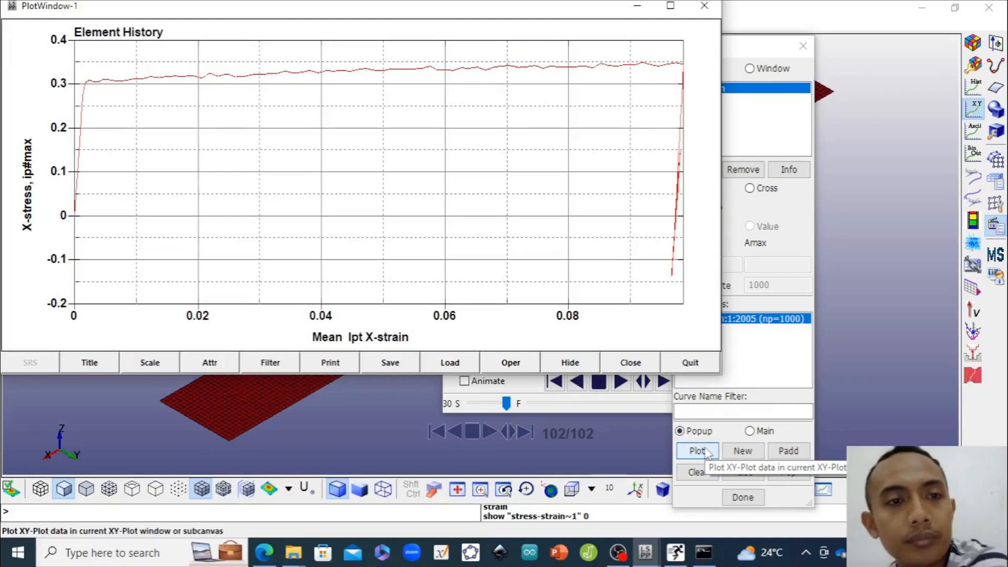
{"action": "left_click", "coordinate": [671, 6]}
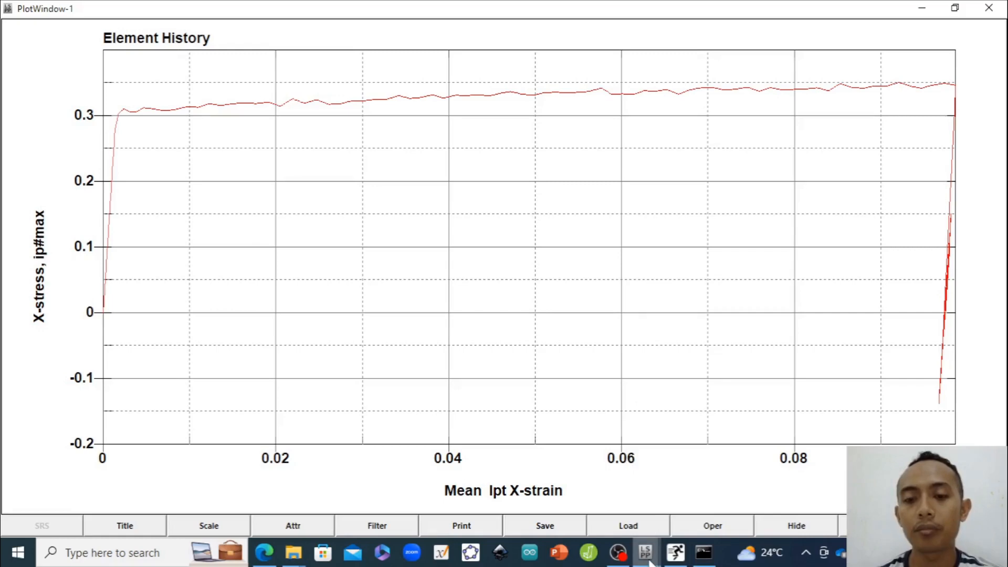
{"action": "mouse_move", "coordinate": [651, 561]}
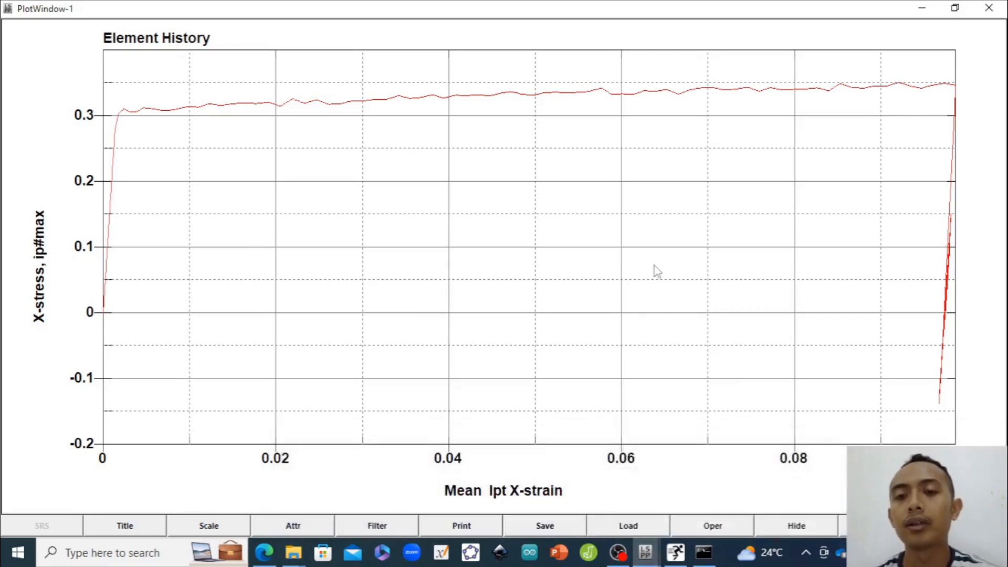